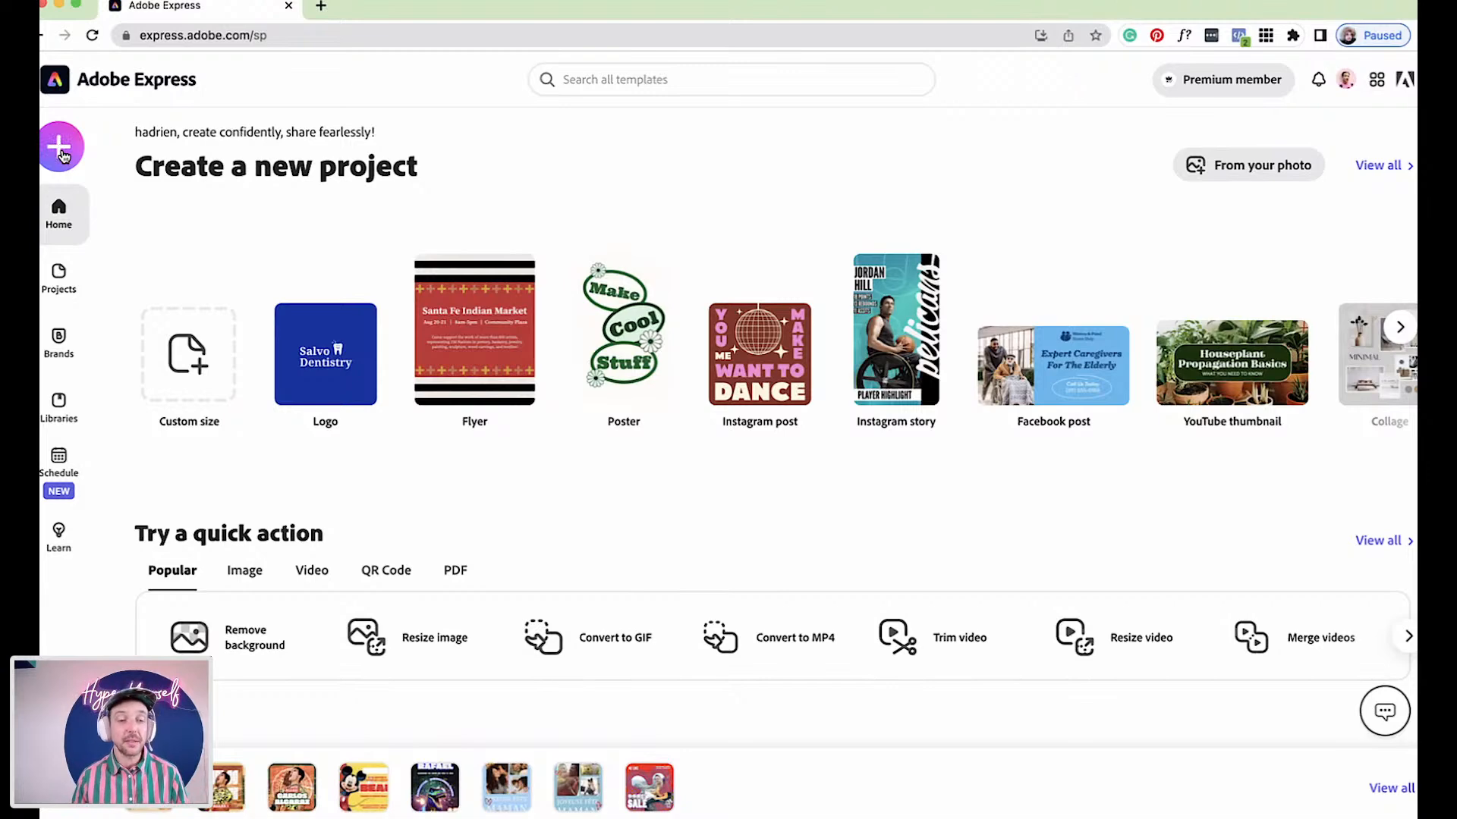
Start a new custom-size graphic and switch its size units to millimetres
click(61, 148)
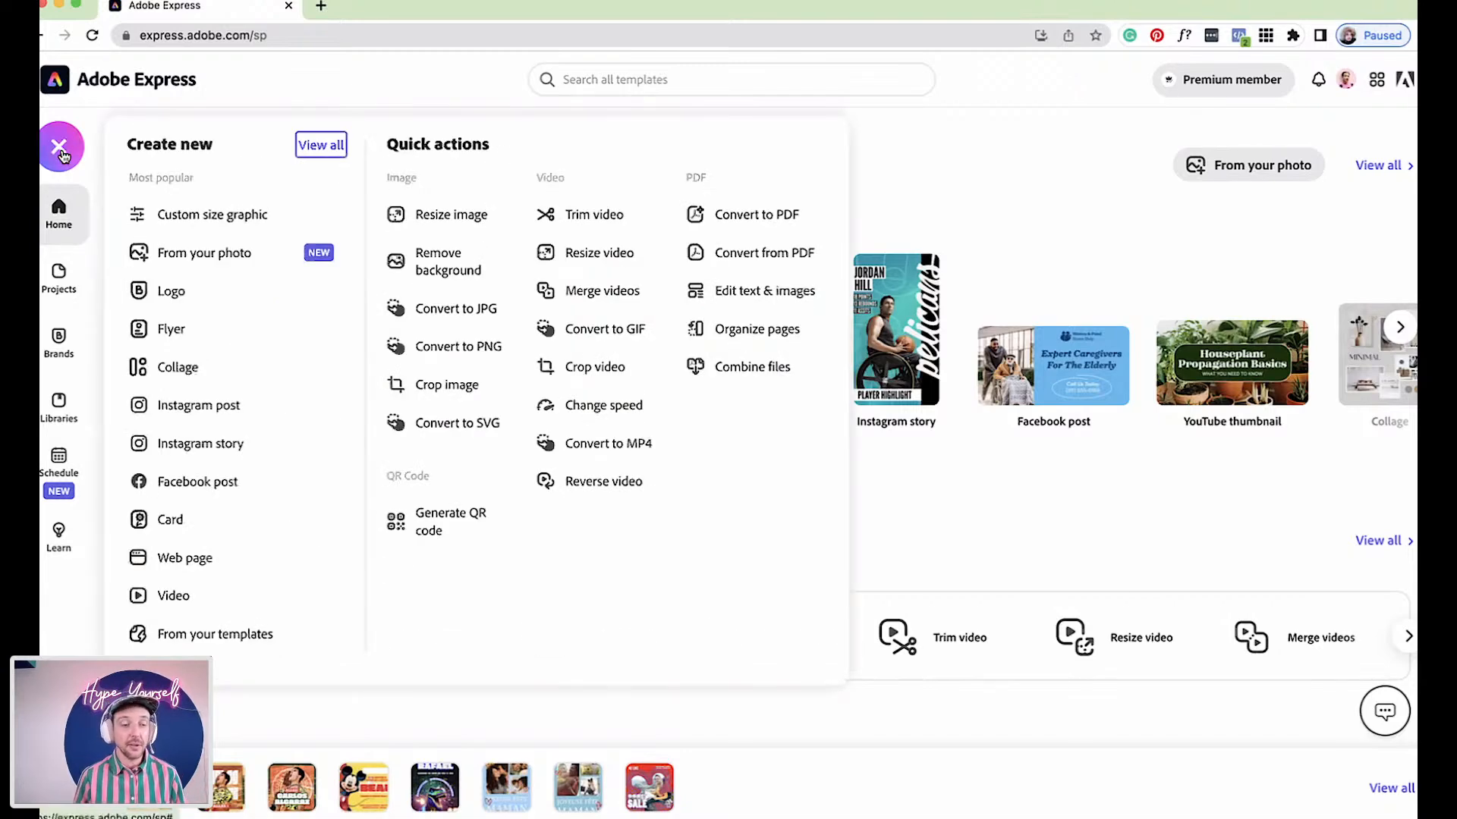
click(256, 217)
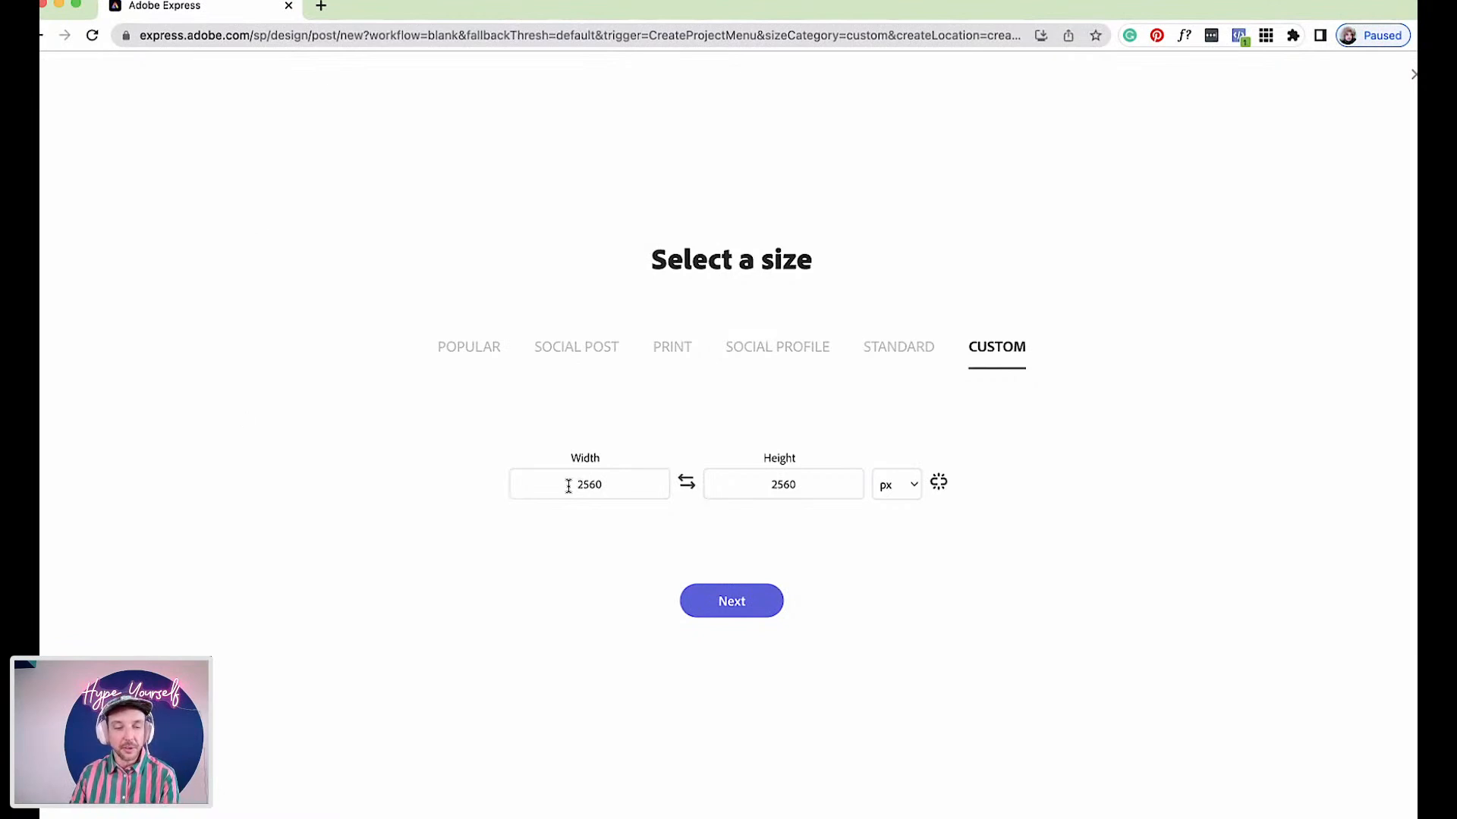
click(913, 471)
click(907, 490)
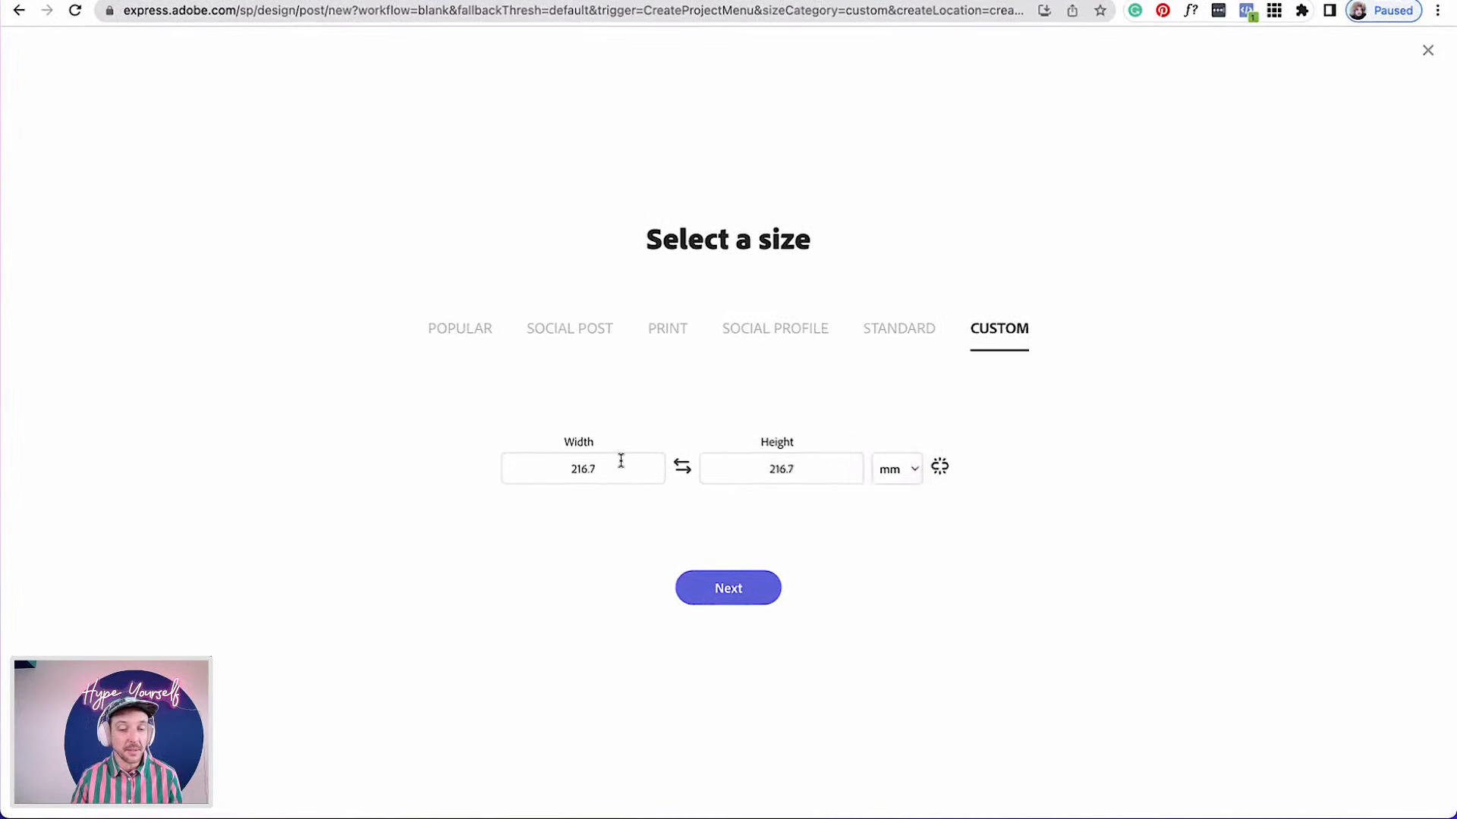
Set the width to 148 mm and height to 105 mm, then create the blank design
click(611, 467)
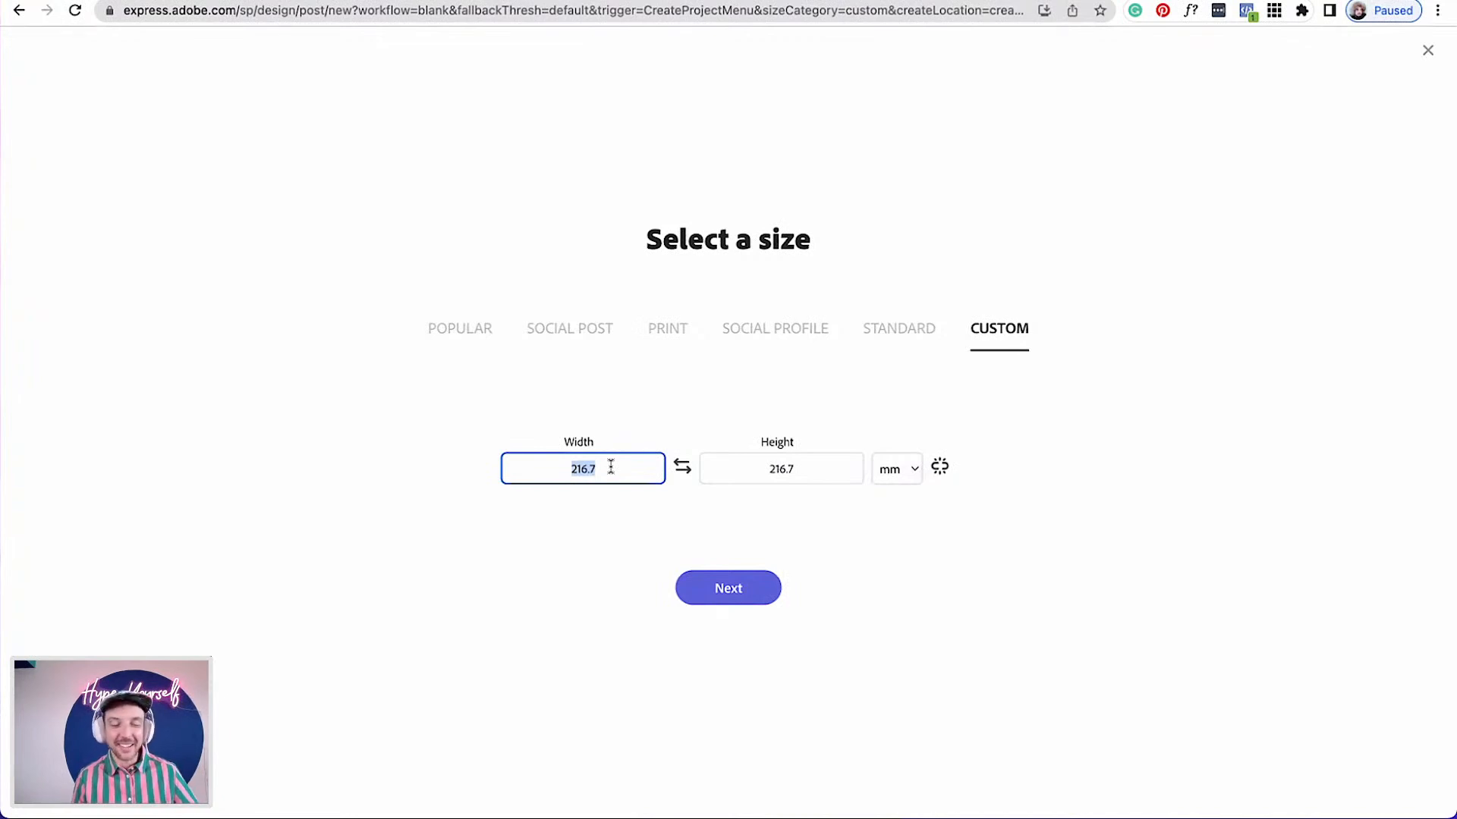
text(1)
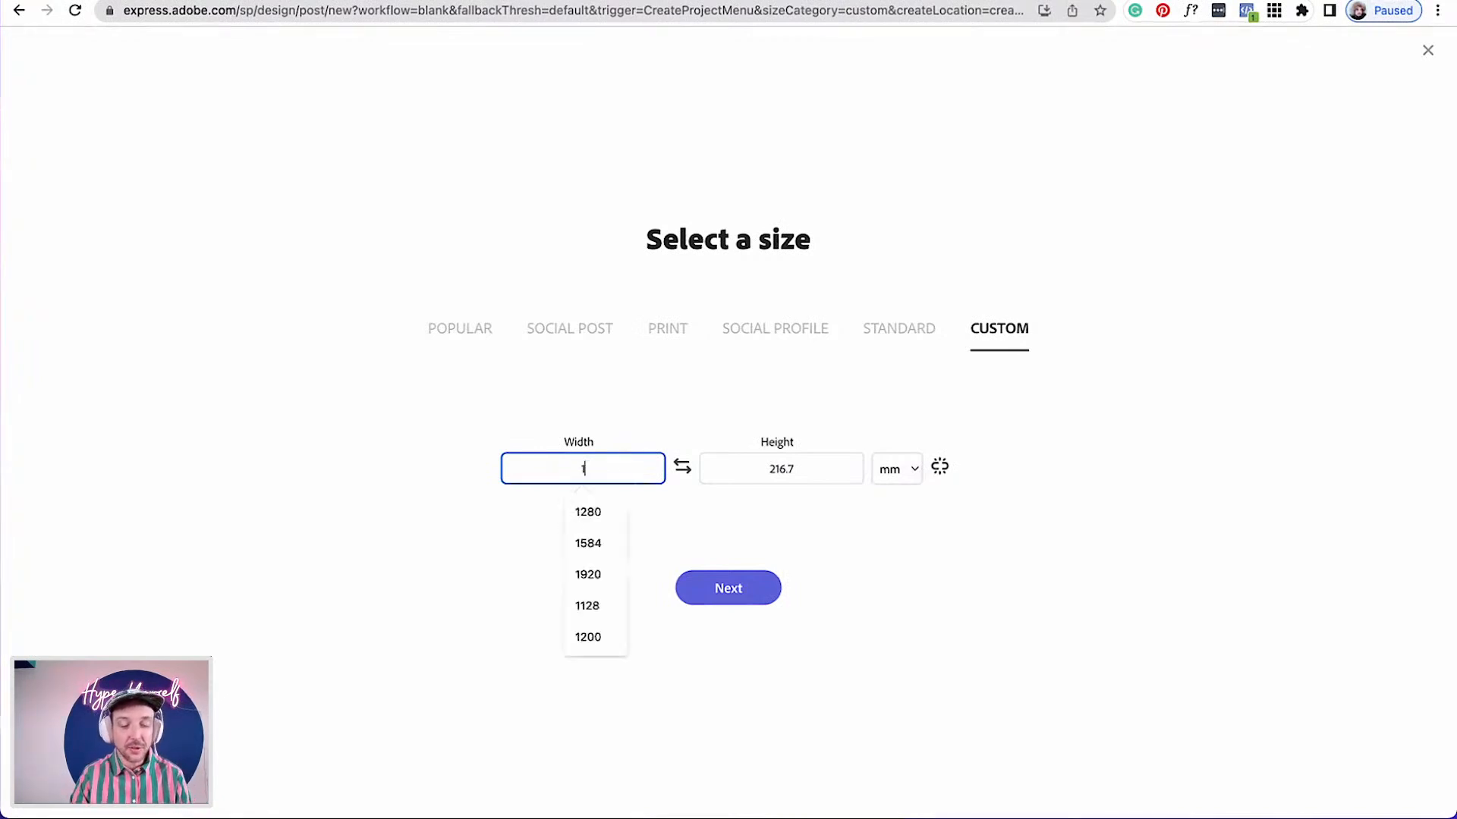
text(48)
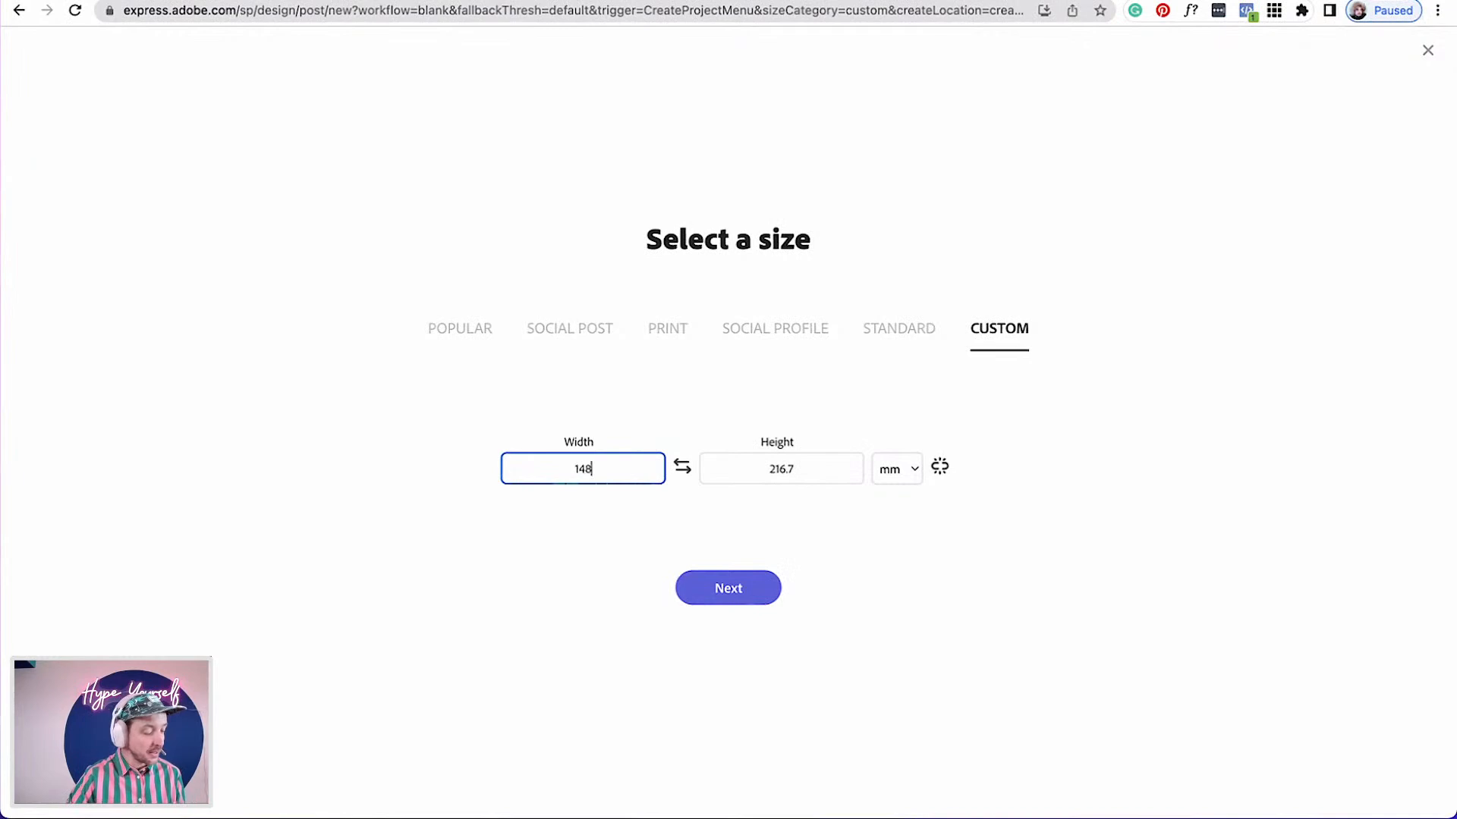
click(792, 466)
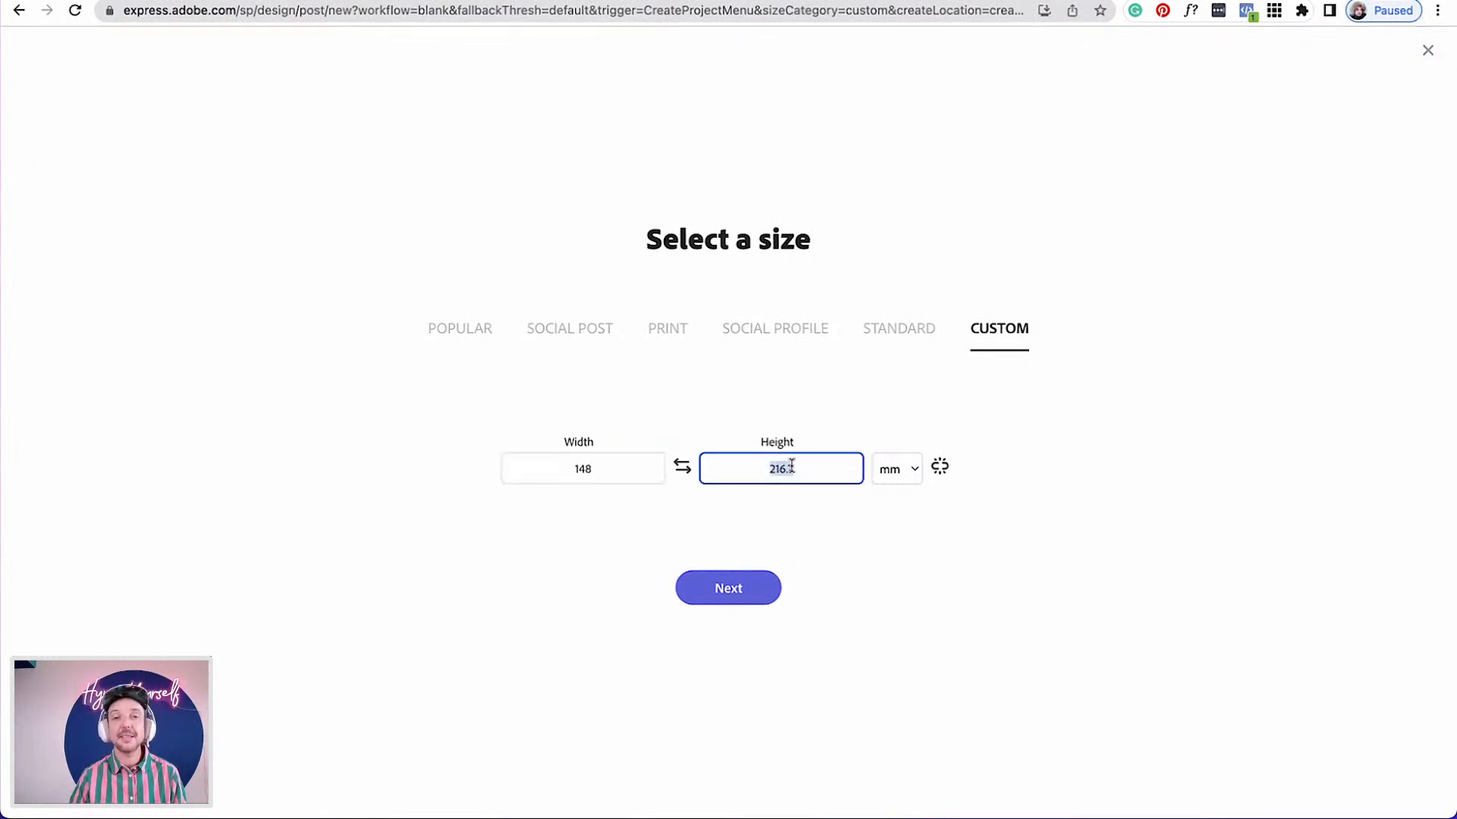
text(105)
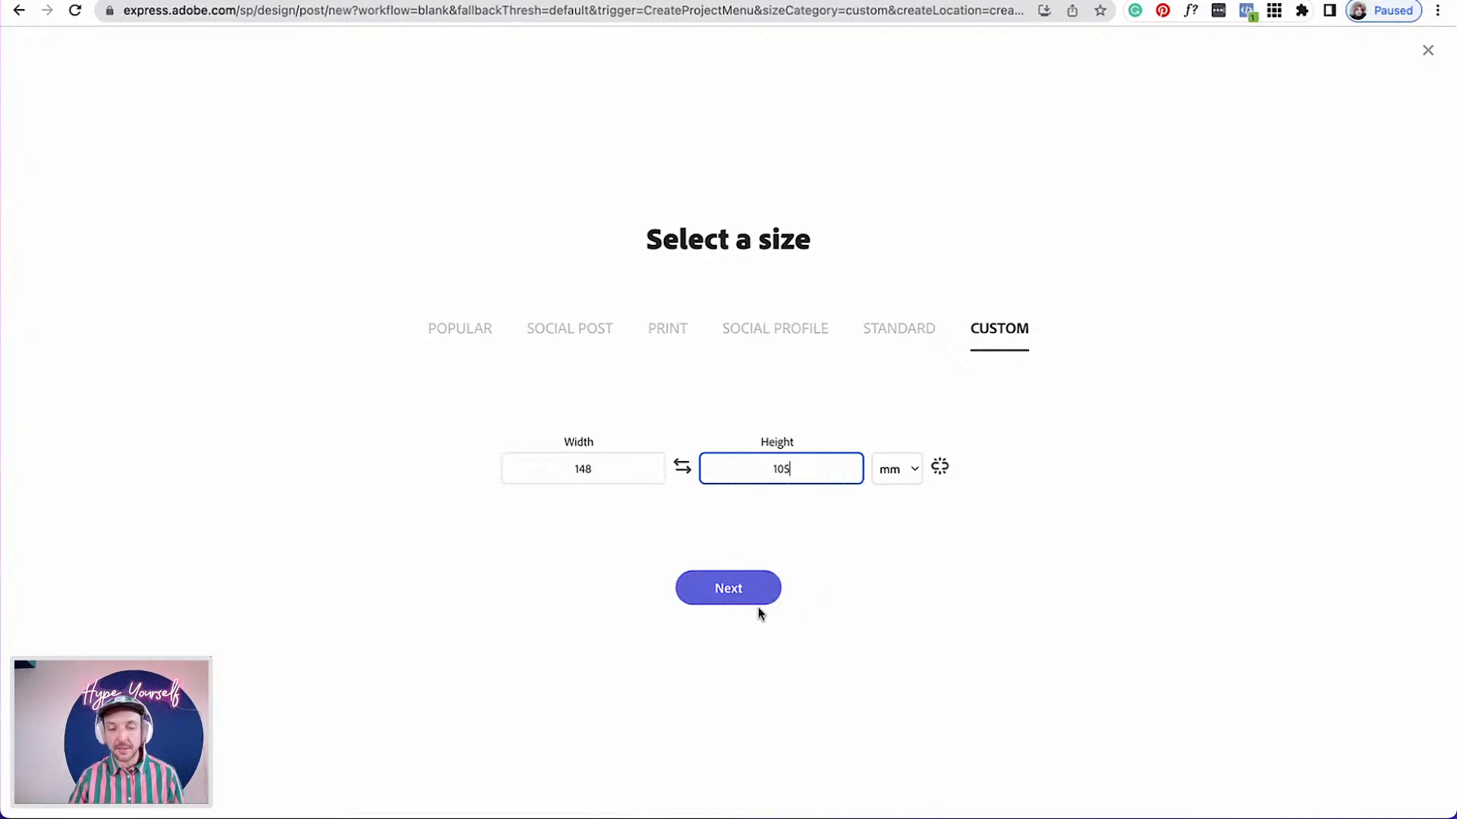
click(744, 586)
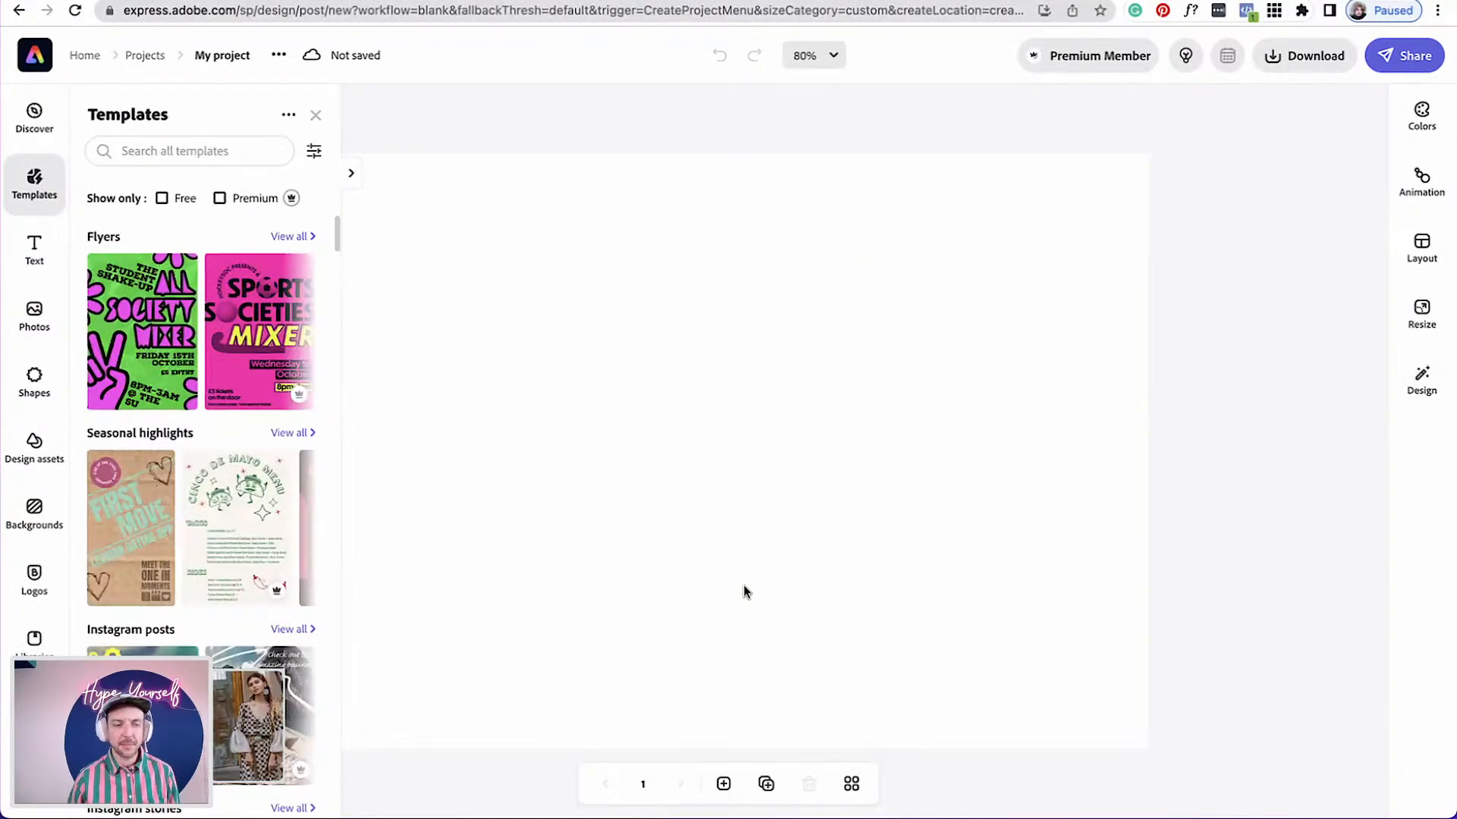
Search the stock photos for portrait holiday
click(744, 588)
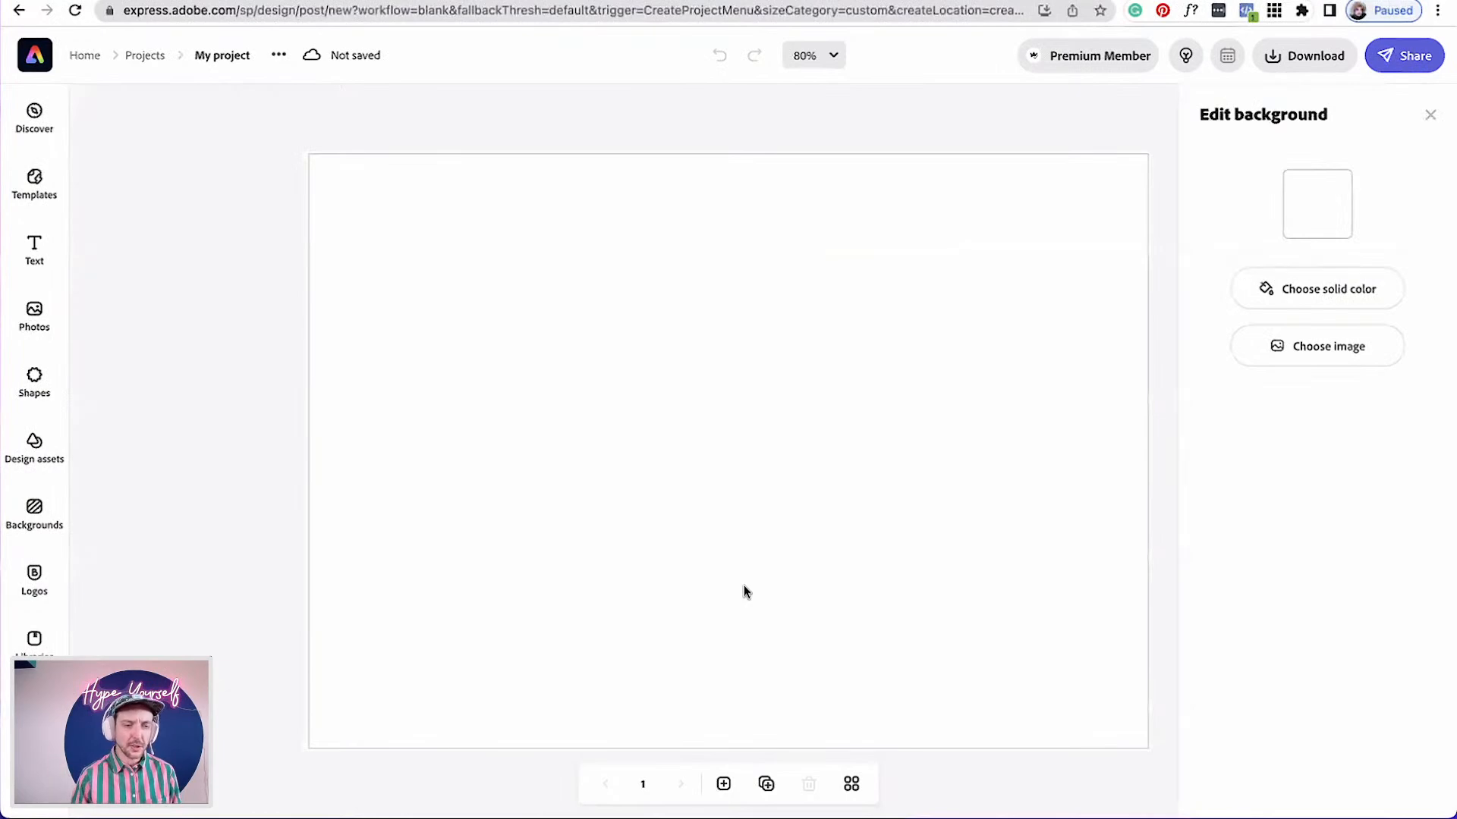
click(32, 313)
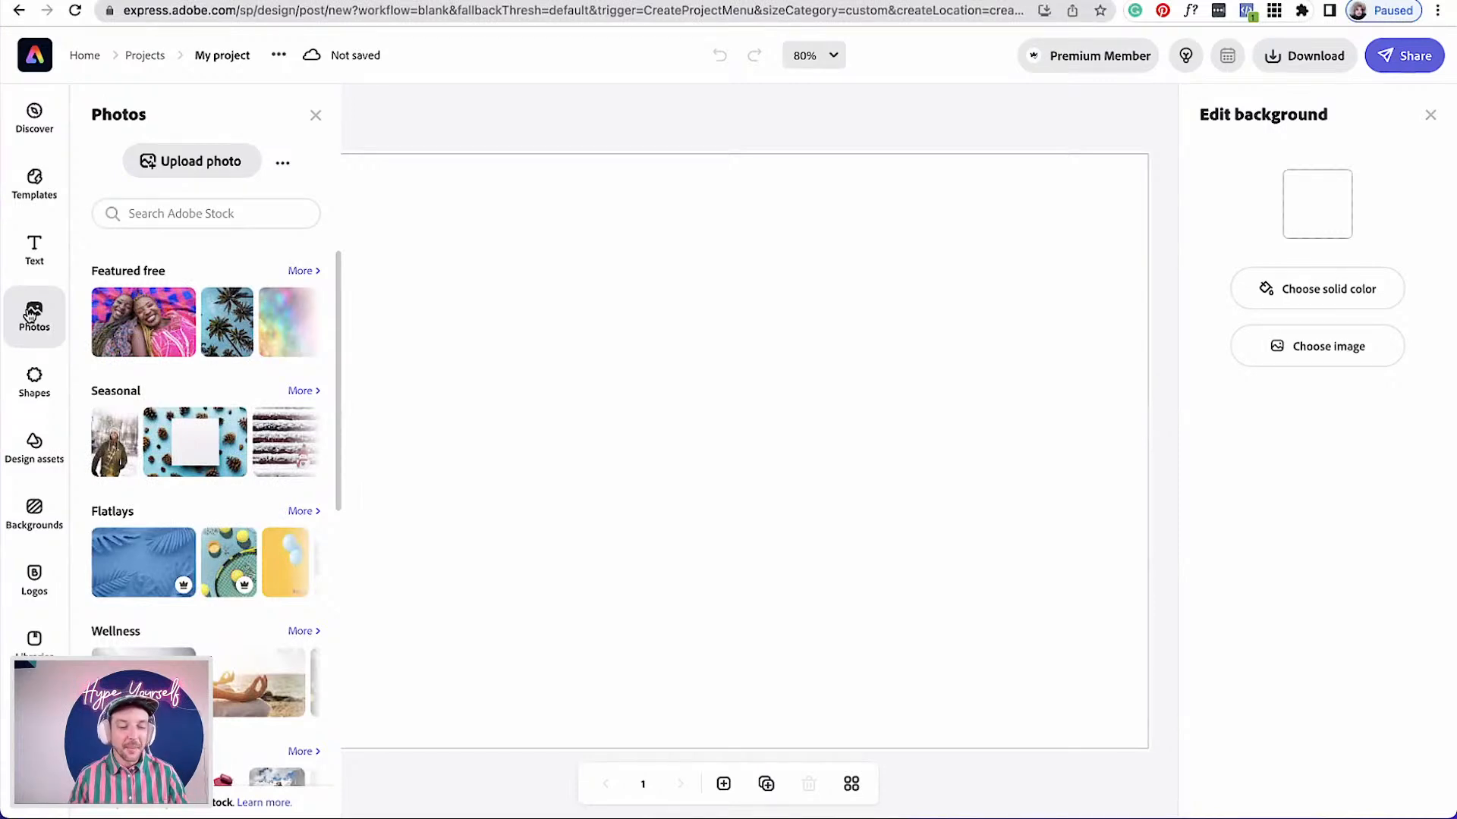
click(191, 220)
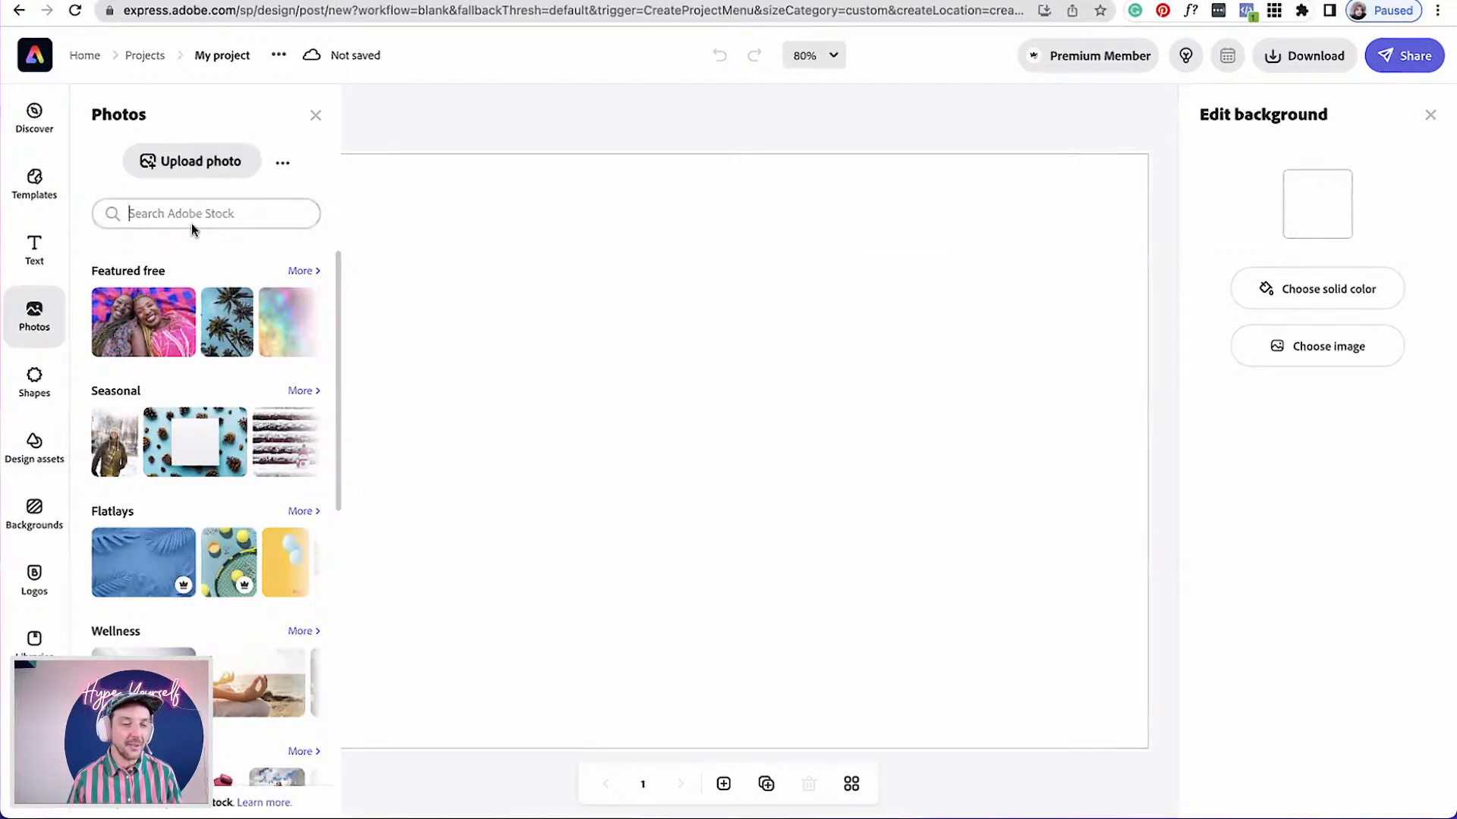
text(po)
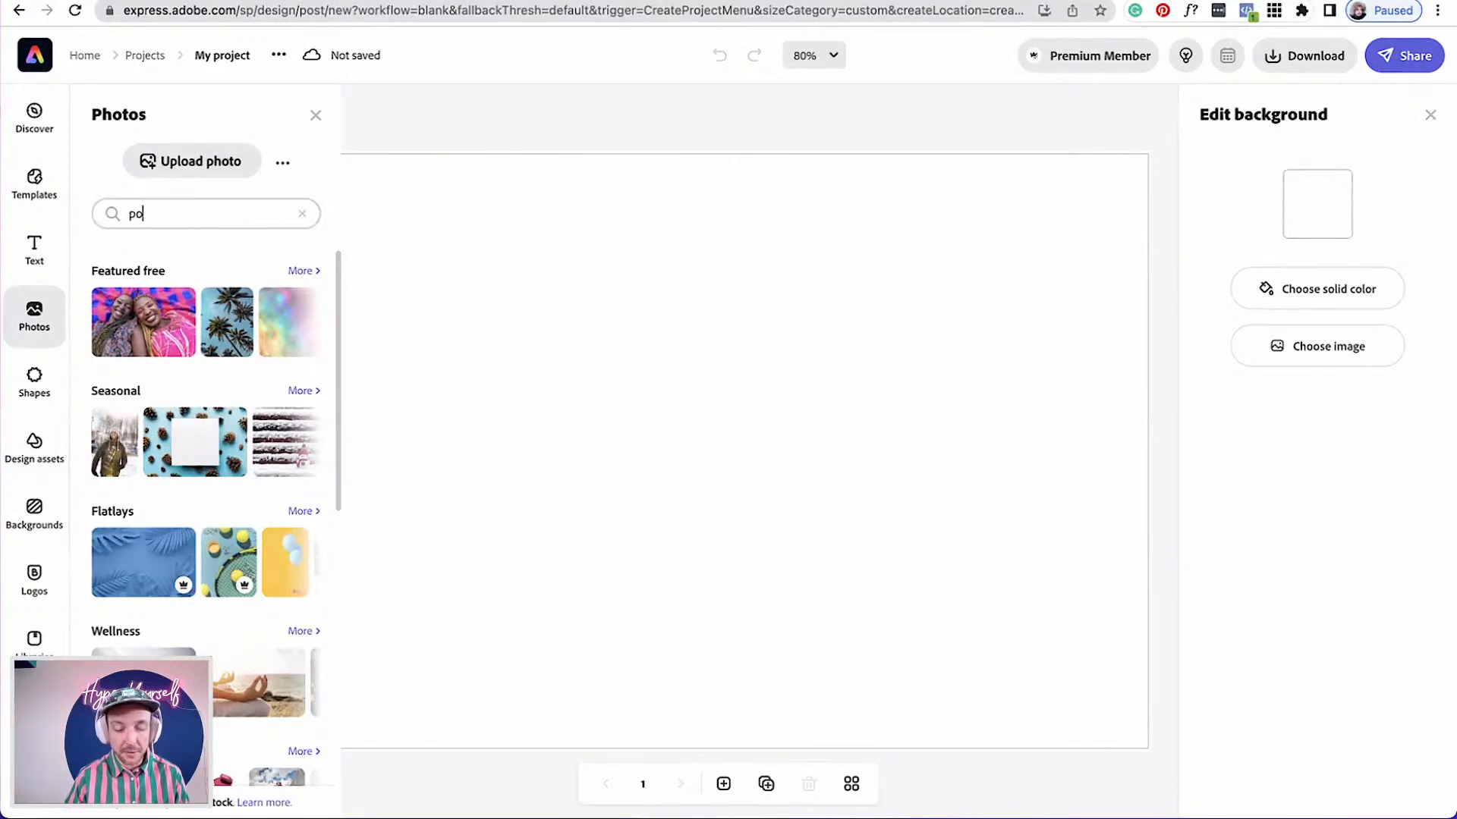
text(rtrai)
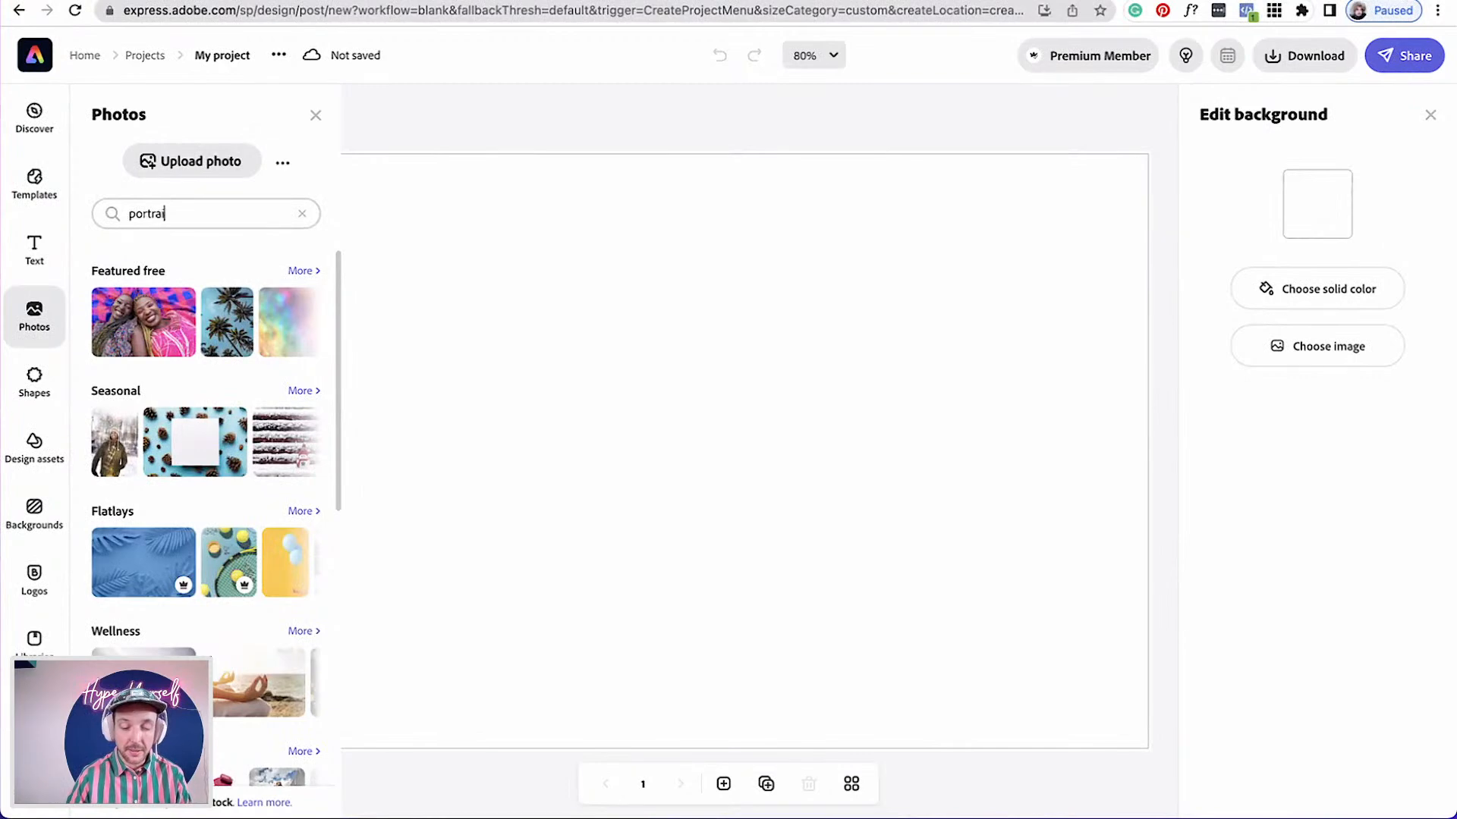
text(t holi)
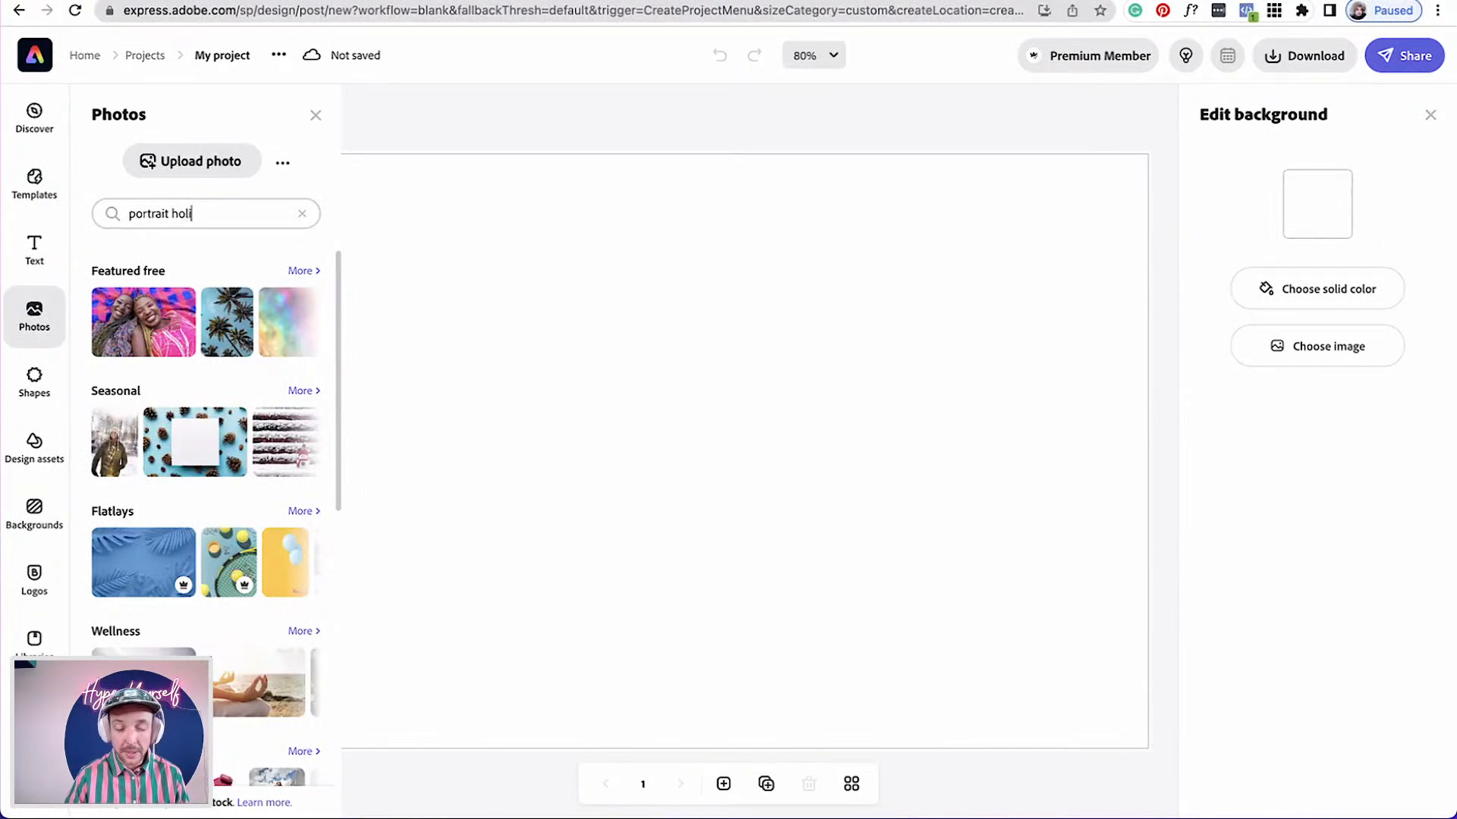
text(day)
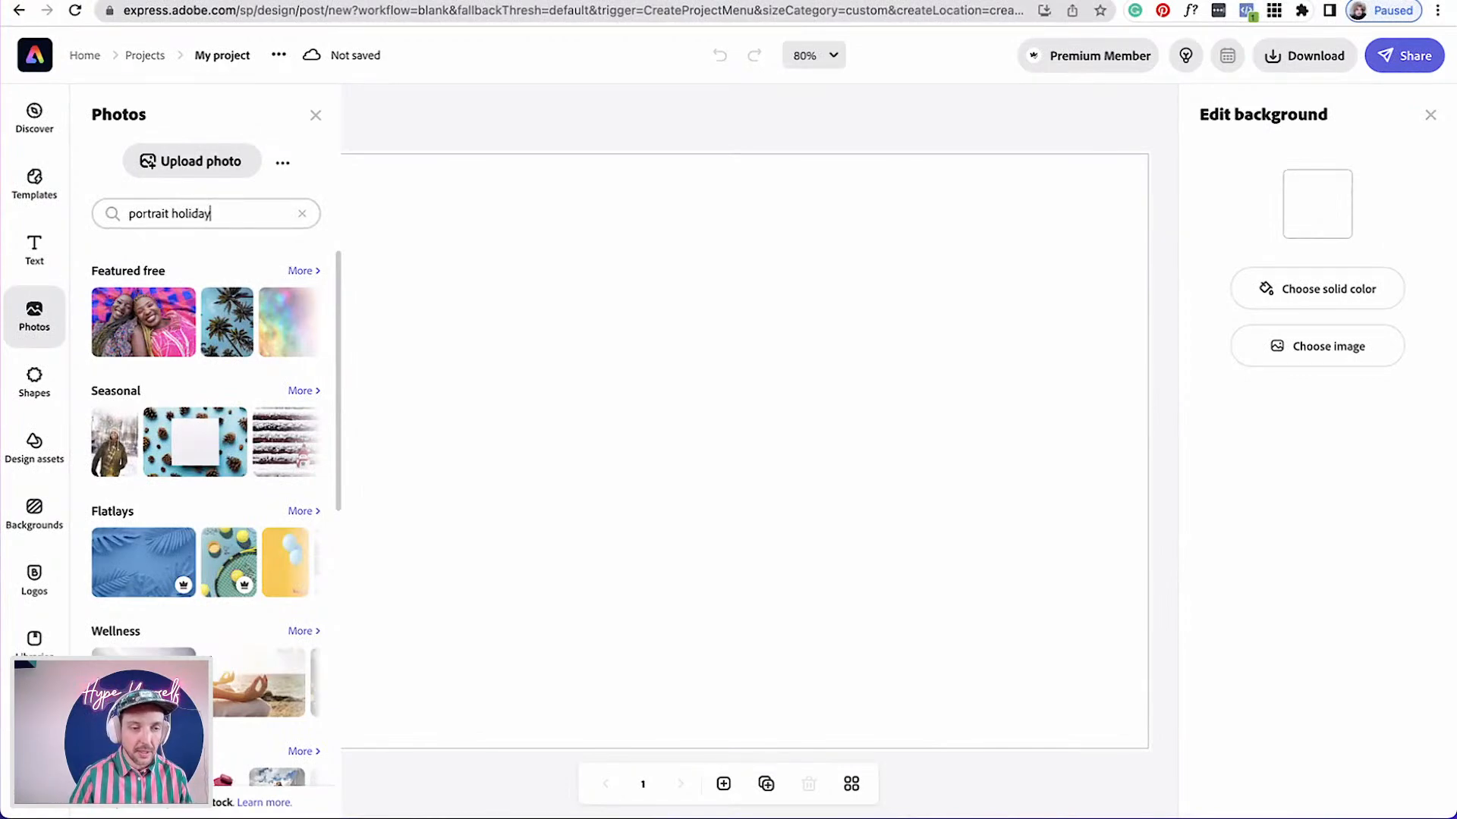
key(Return)
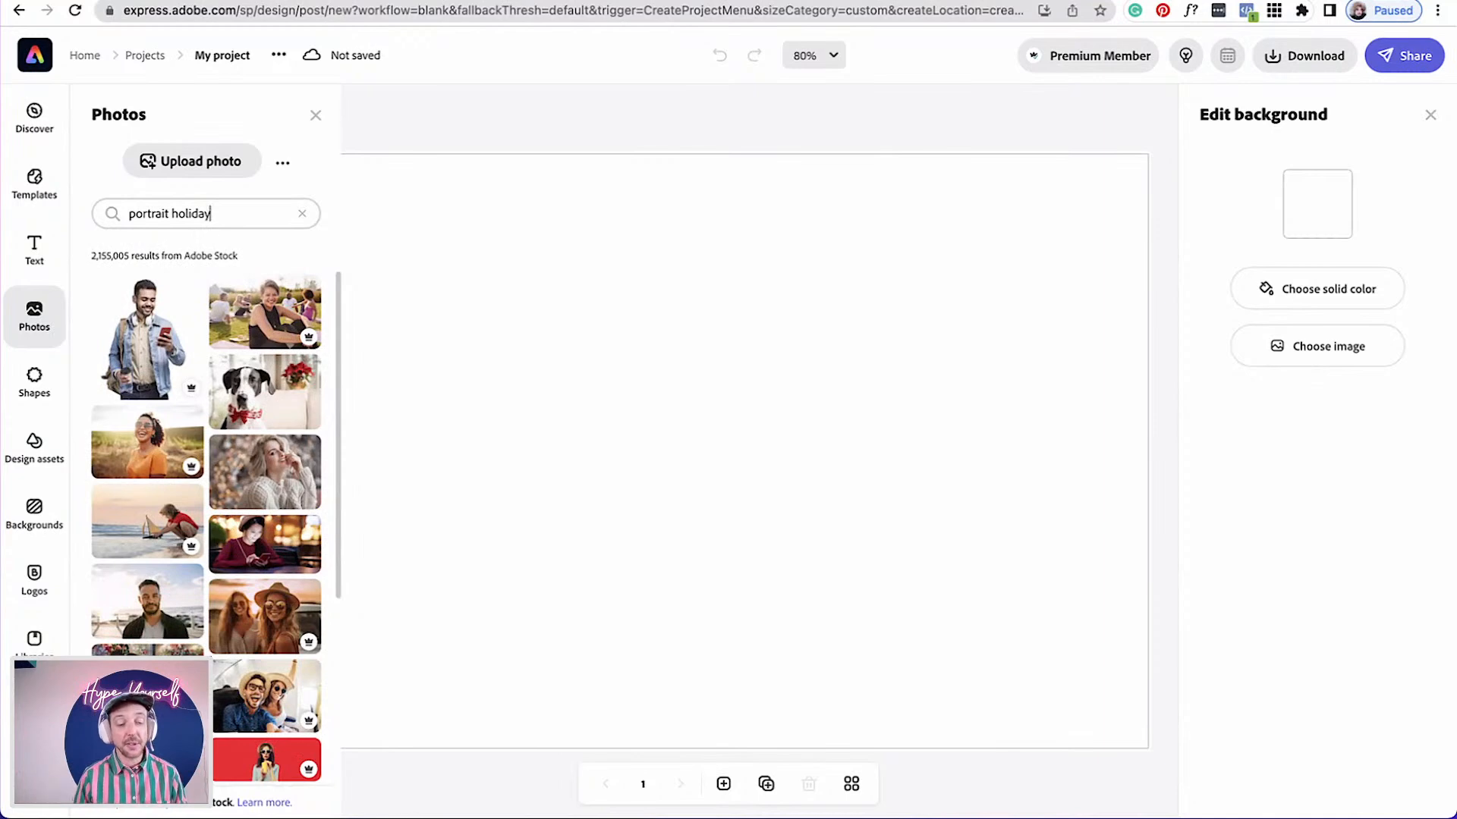
Browse the results and add the photo of a smiling woman on a beach swing to the page
scroll(192, 578, down, 5)
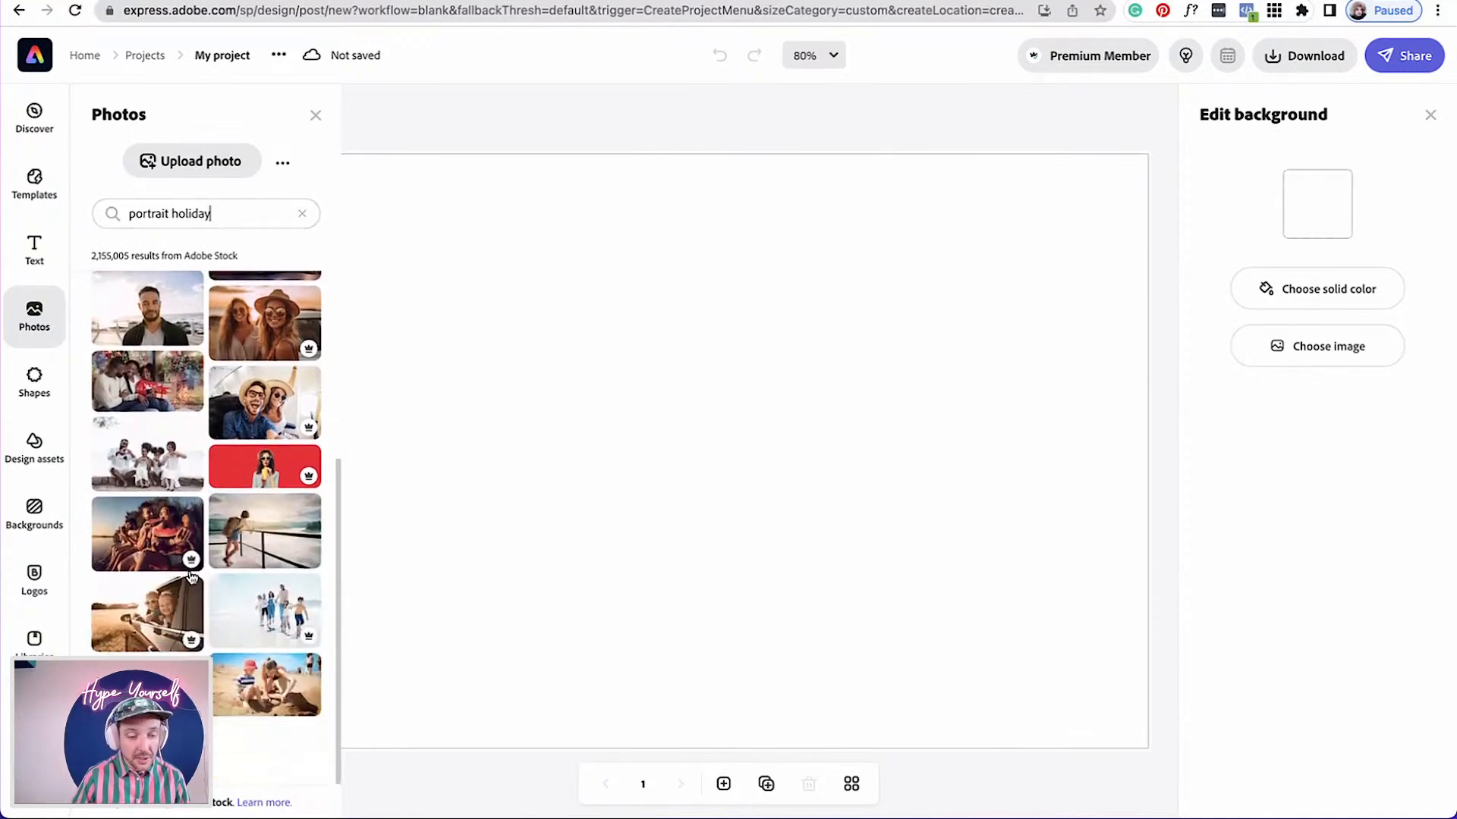
scroll(192, 578, down, 10)
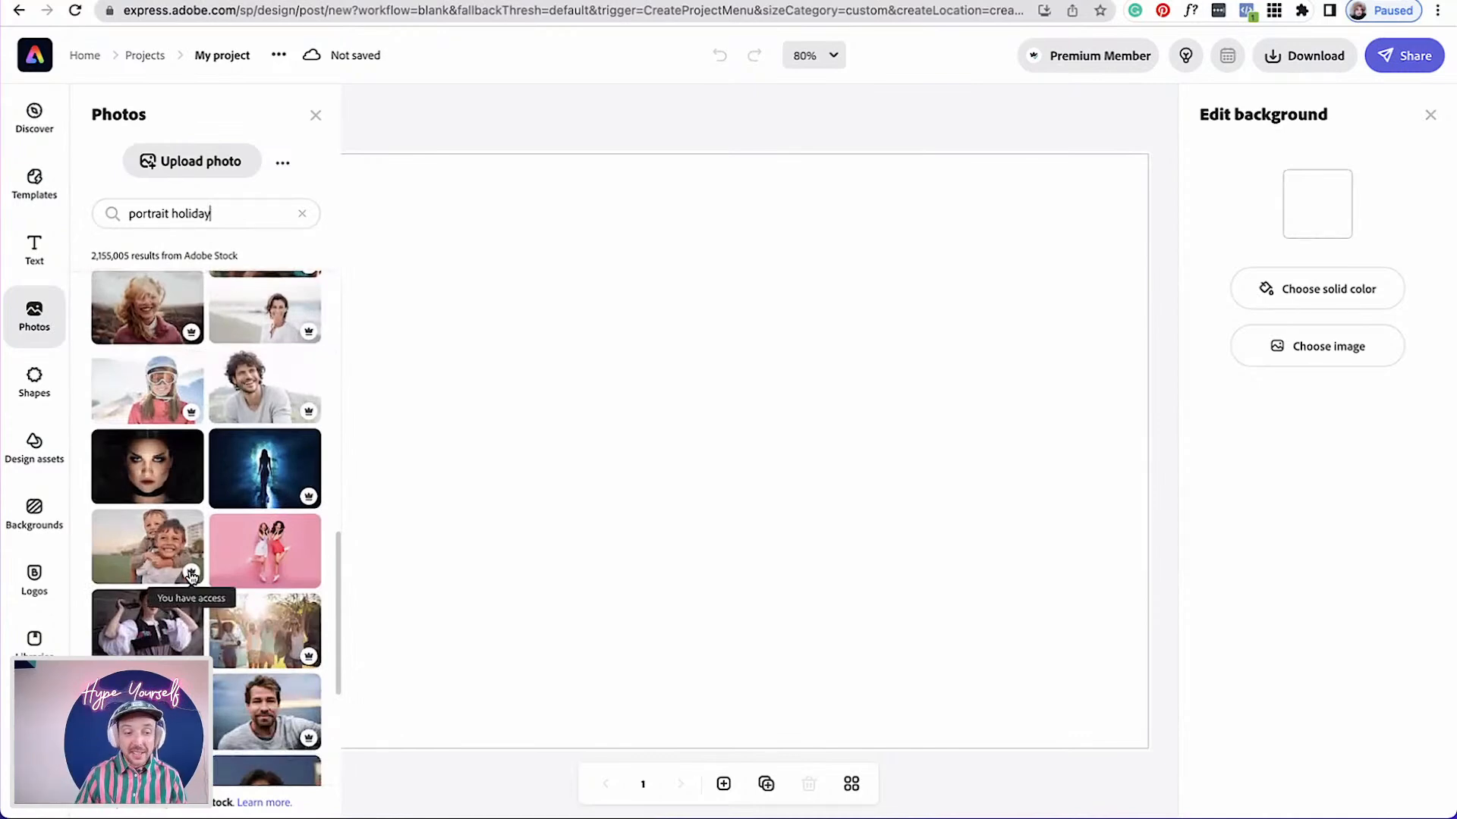
scroll(192, 578, down, 10)
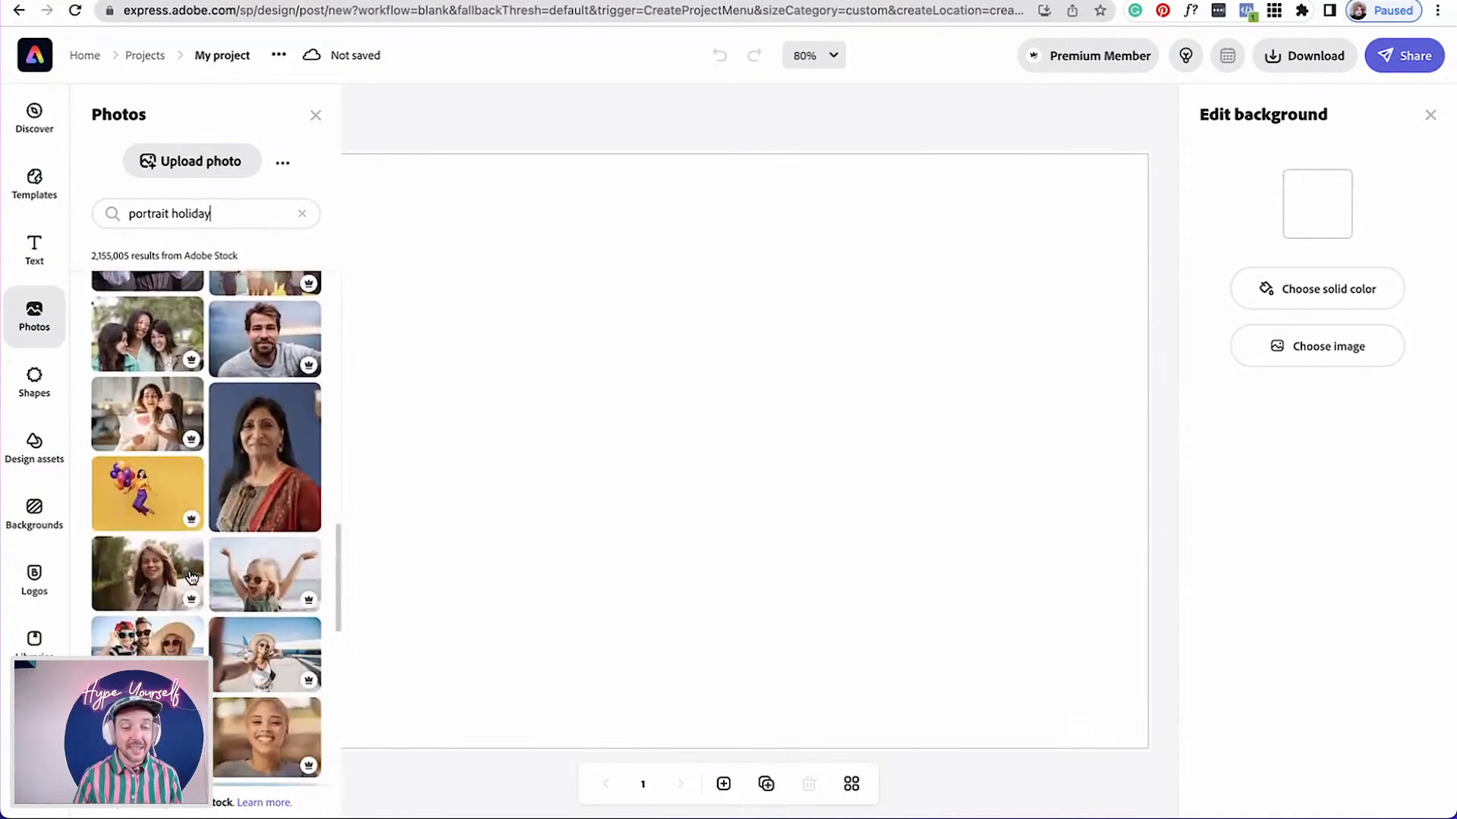
scroll(191, 578, down, 10)
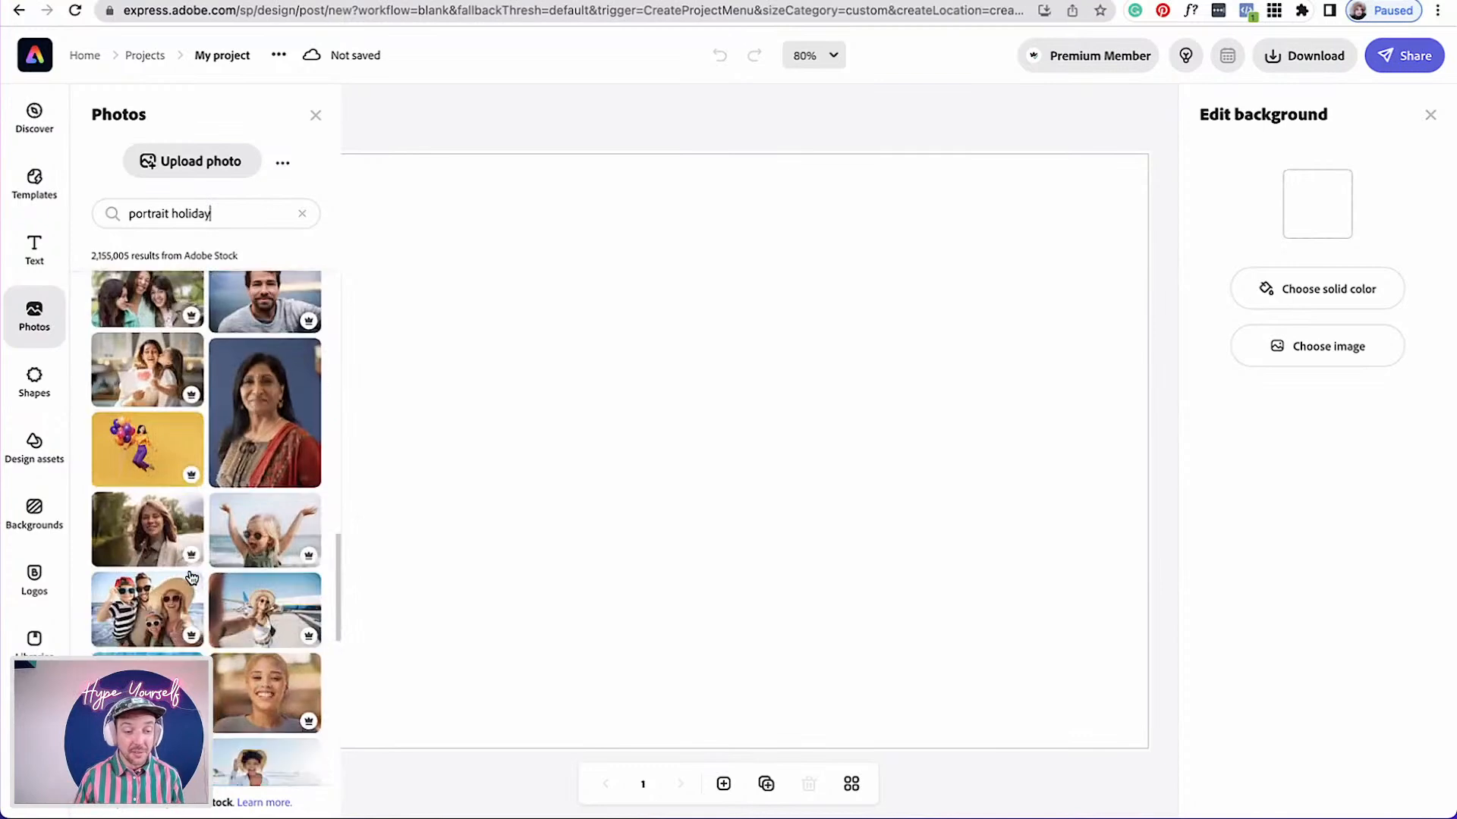
scroll(192, 578, down, 2)
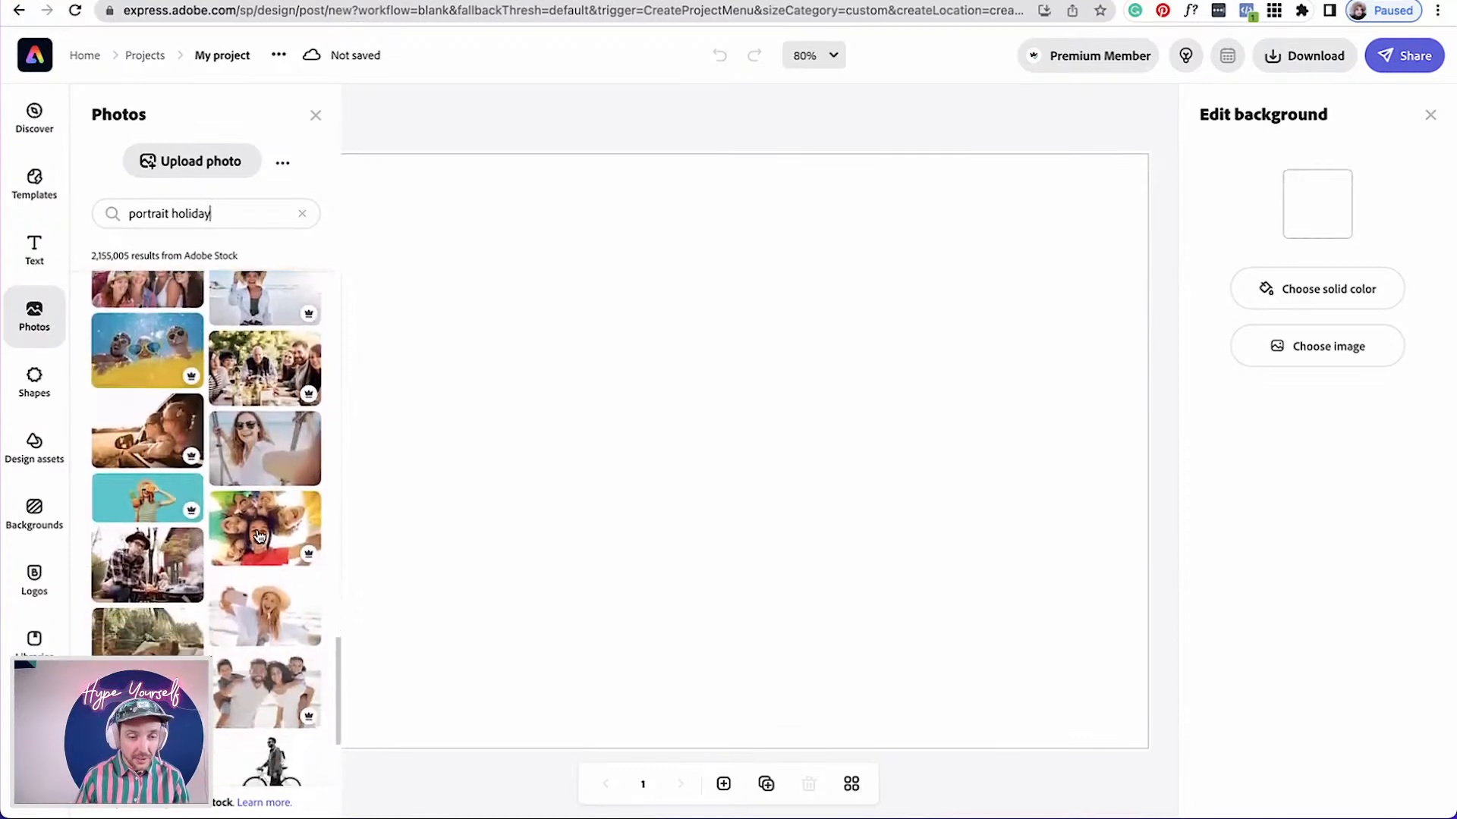
click(255, 464)
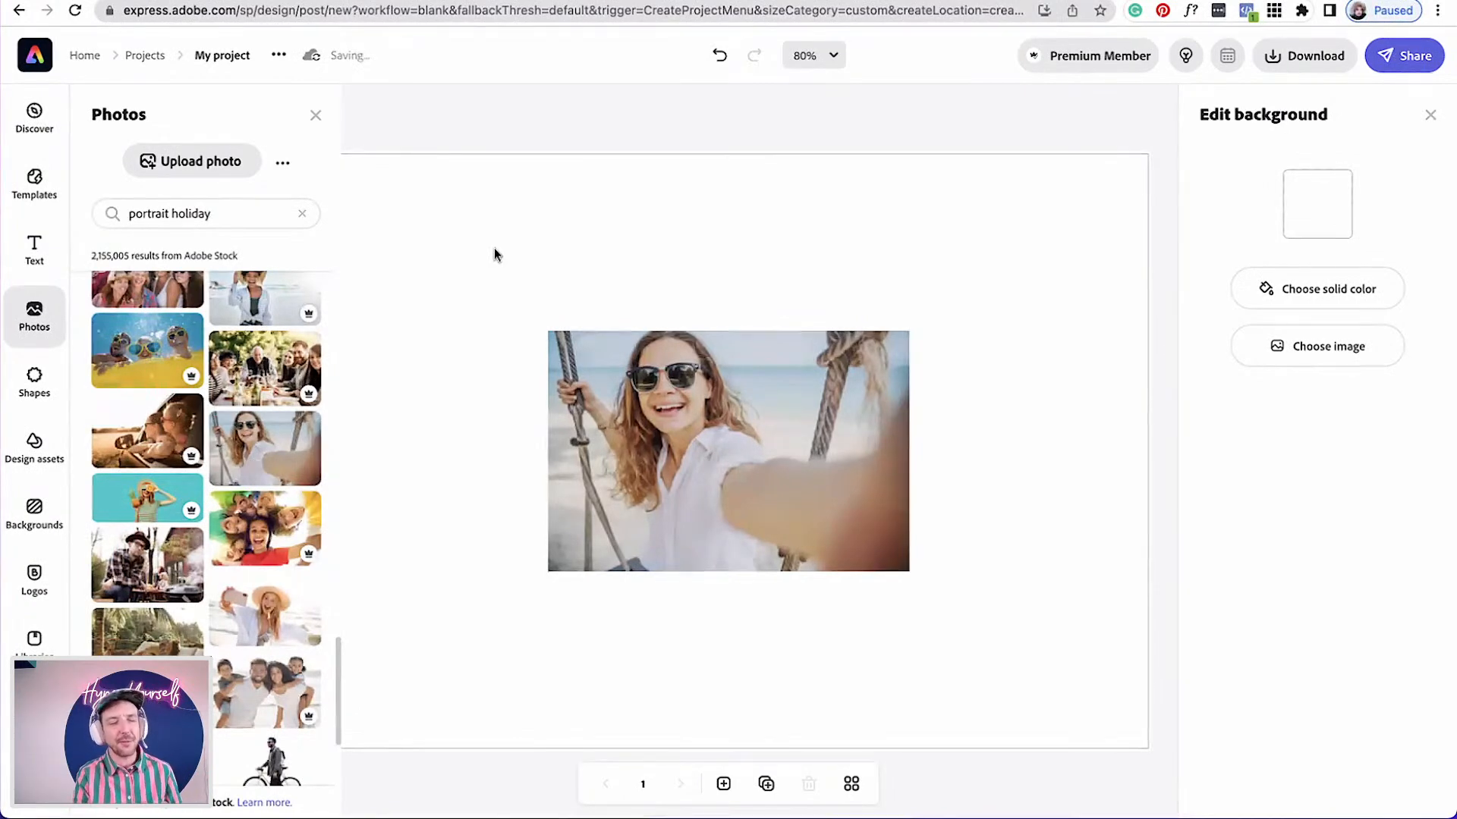
Make the swing photo the page background
click(316, 115)
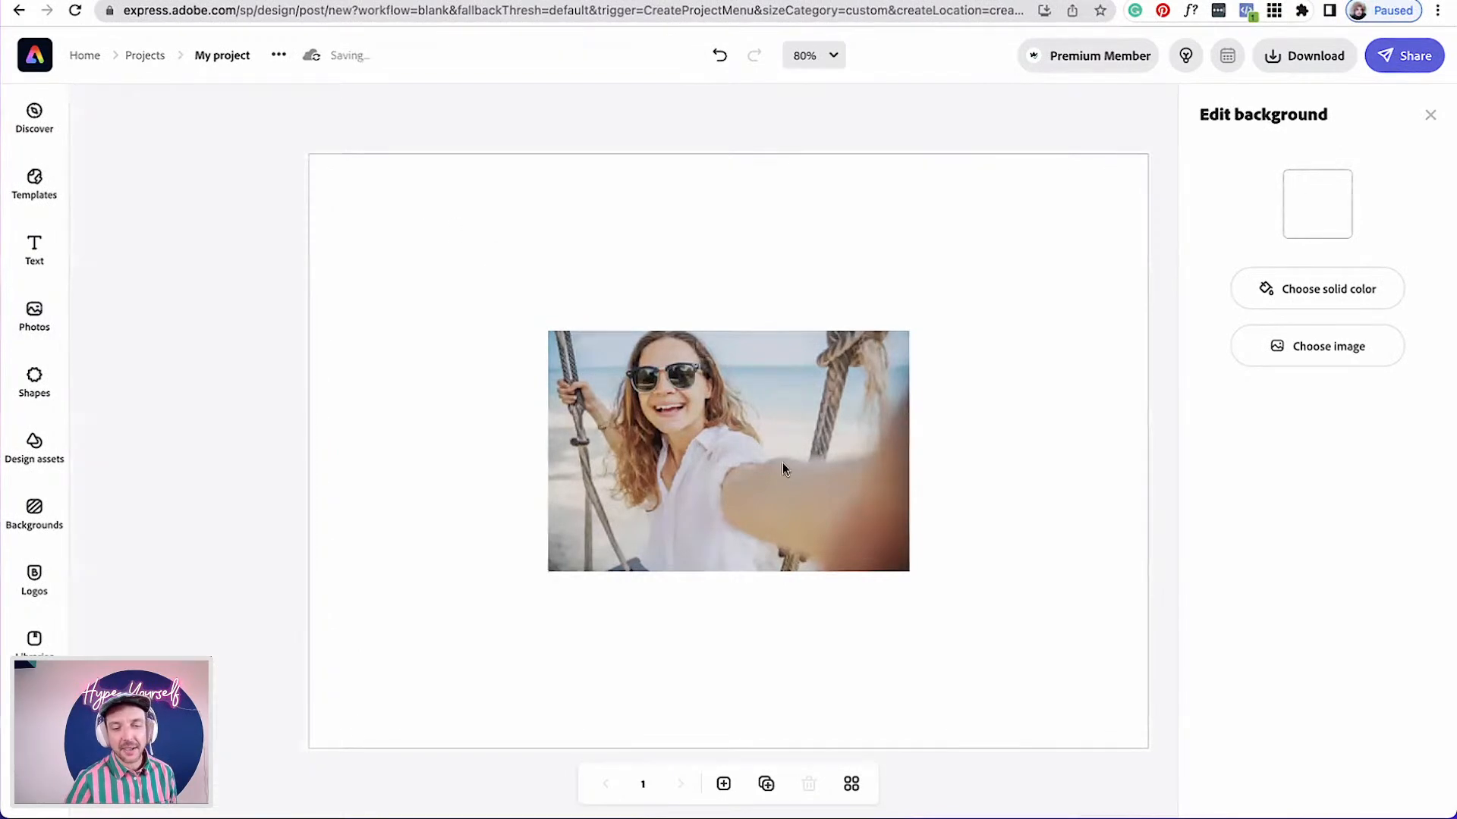
click(782, 463)
drag(721, 449, 635, 417)
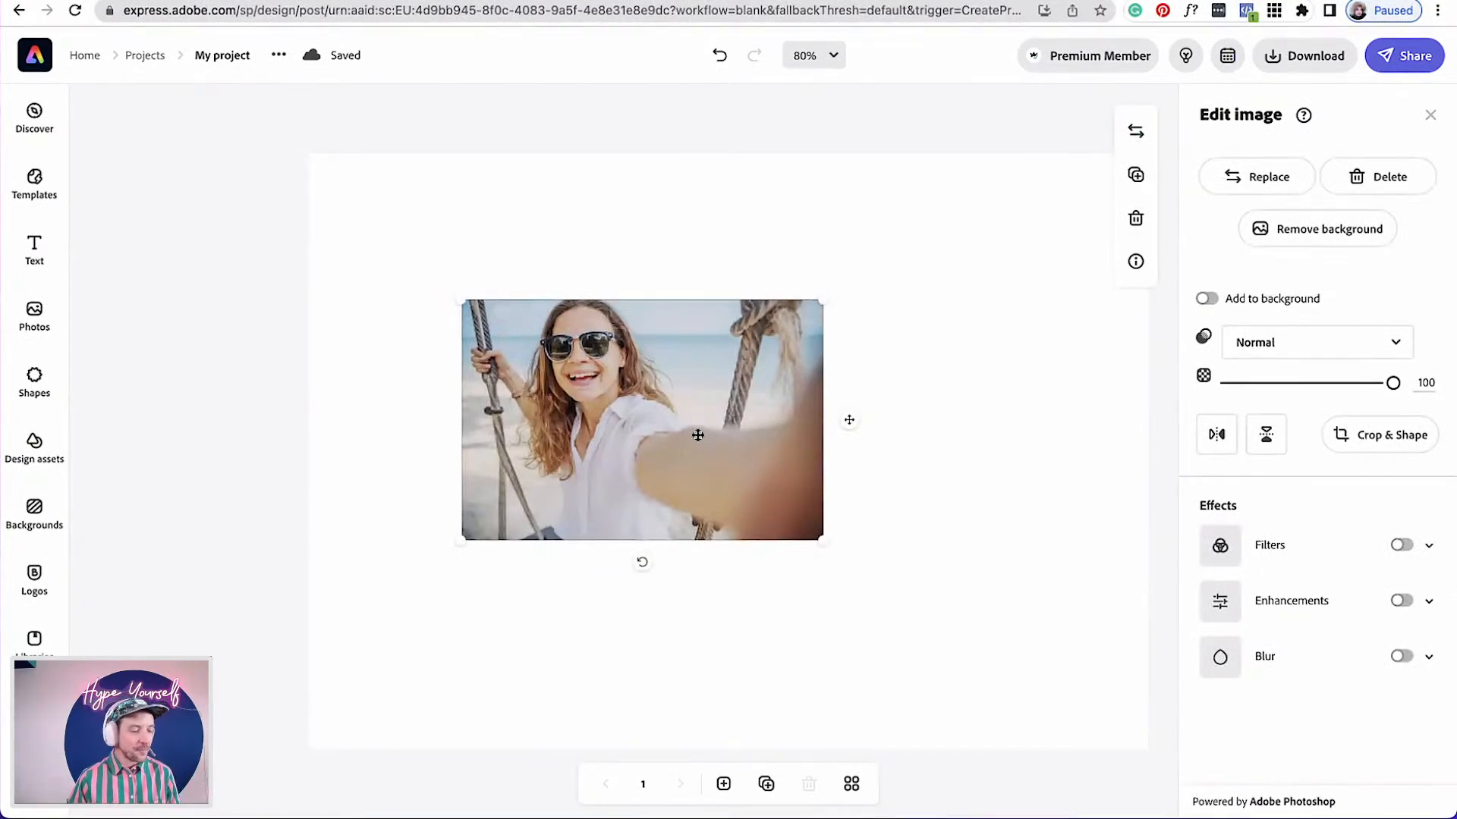
drag(673, 433, 635, 354)
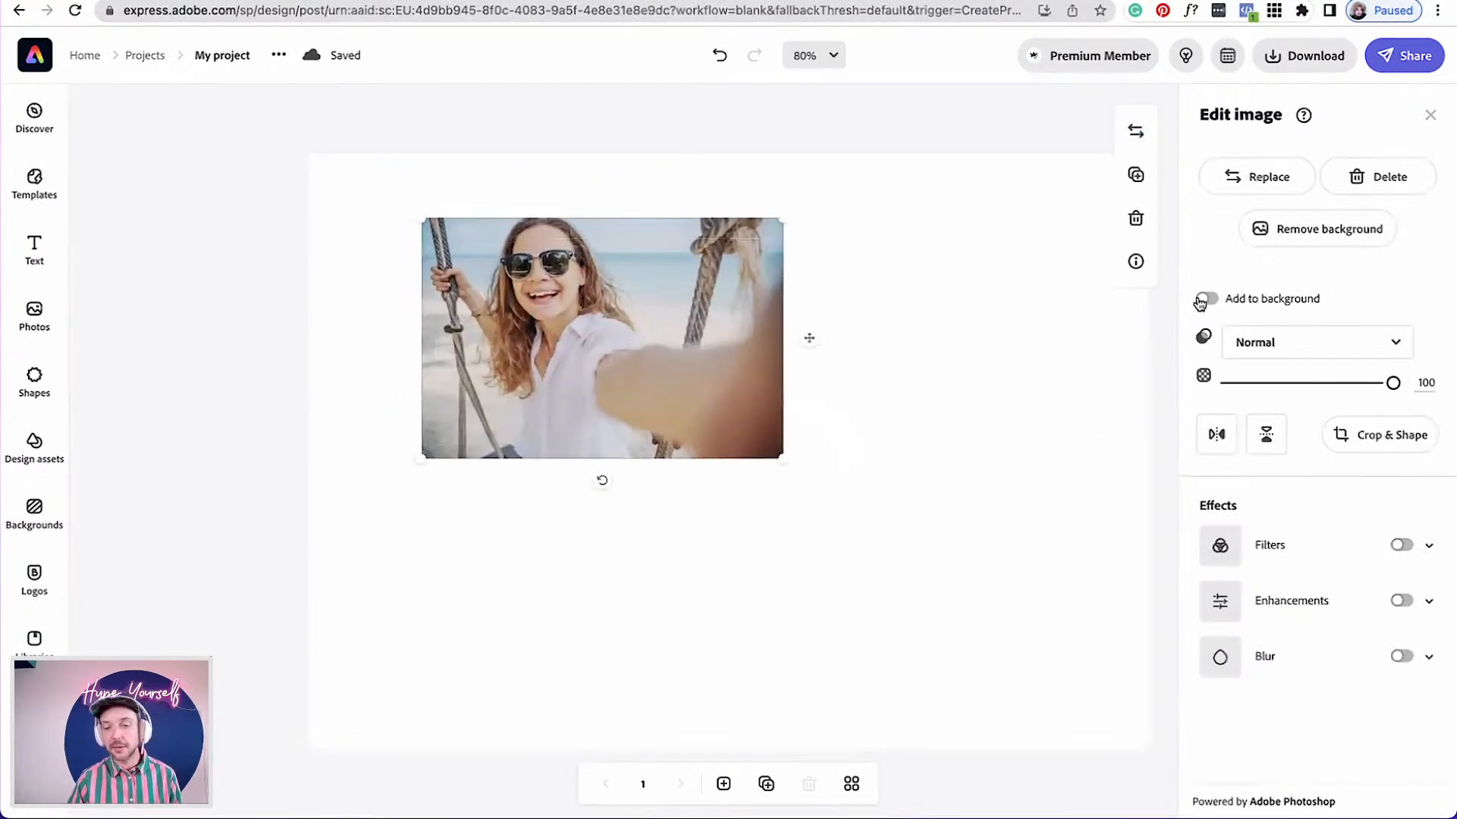
click(1205, 300)
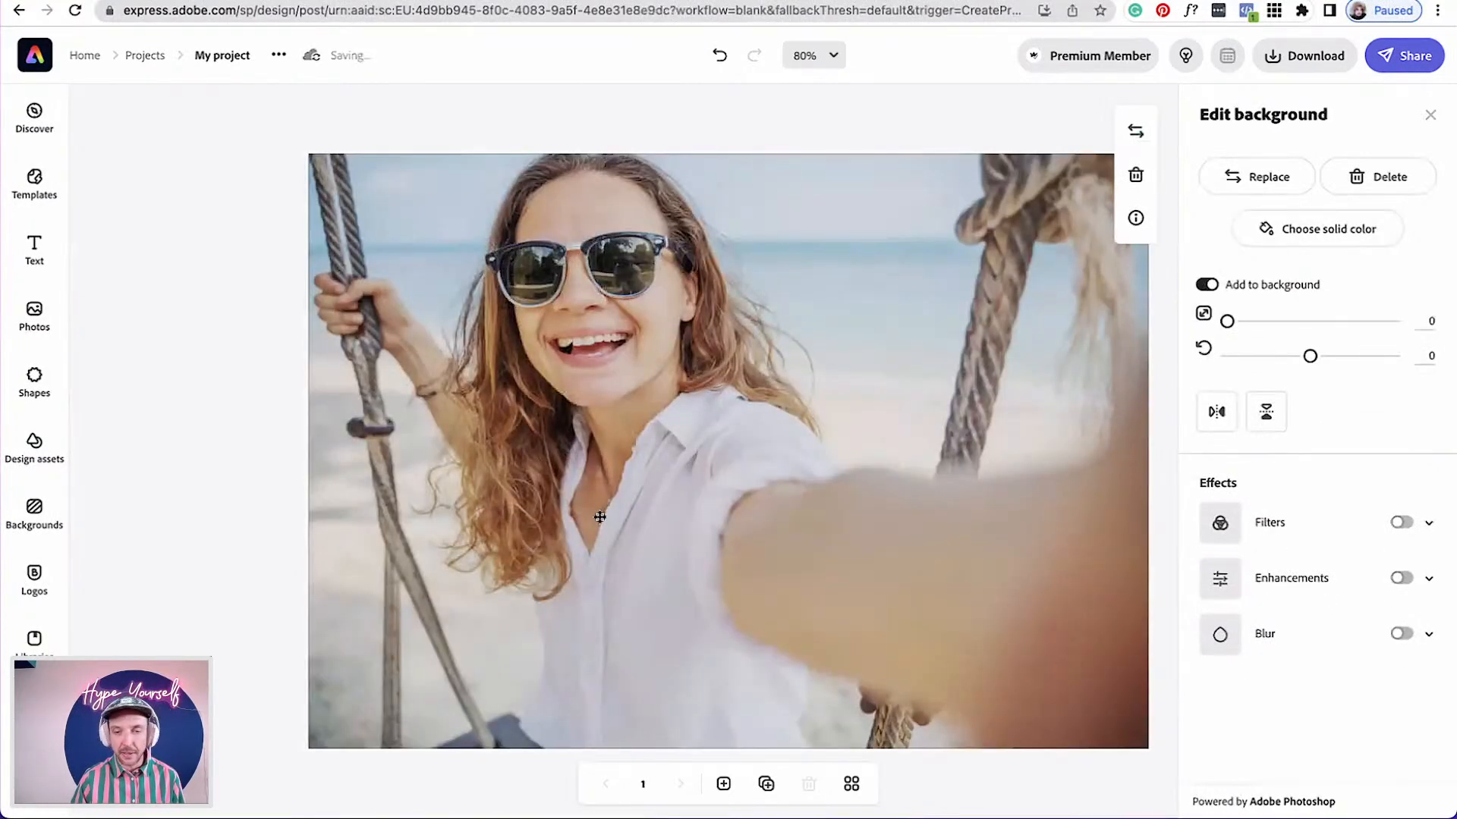
Reposition the background photo slightly within the page
scroll(634, 504, down, 3)
scroll(635, 504, up, 1)
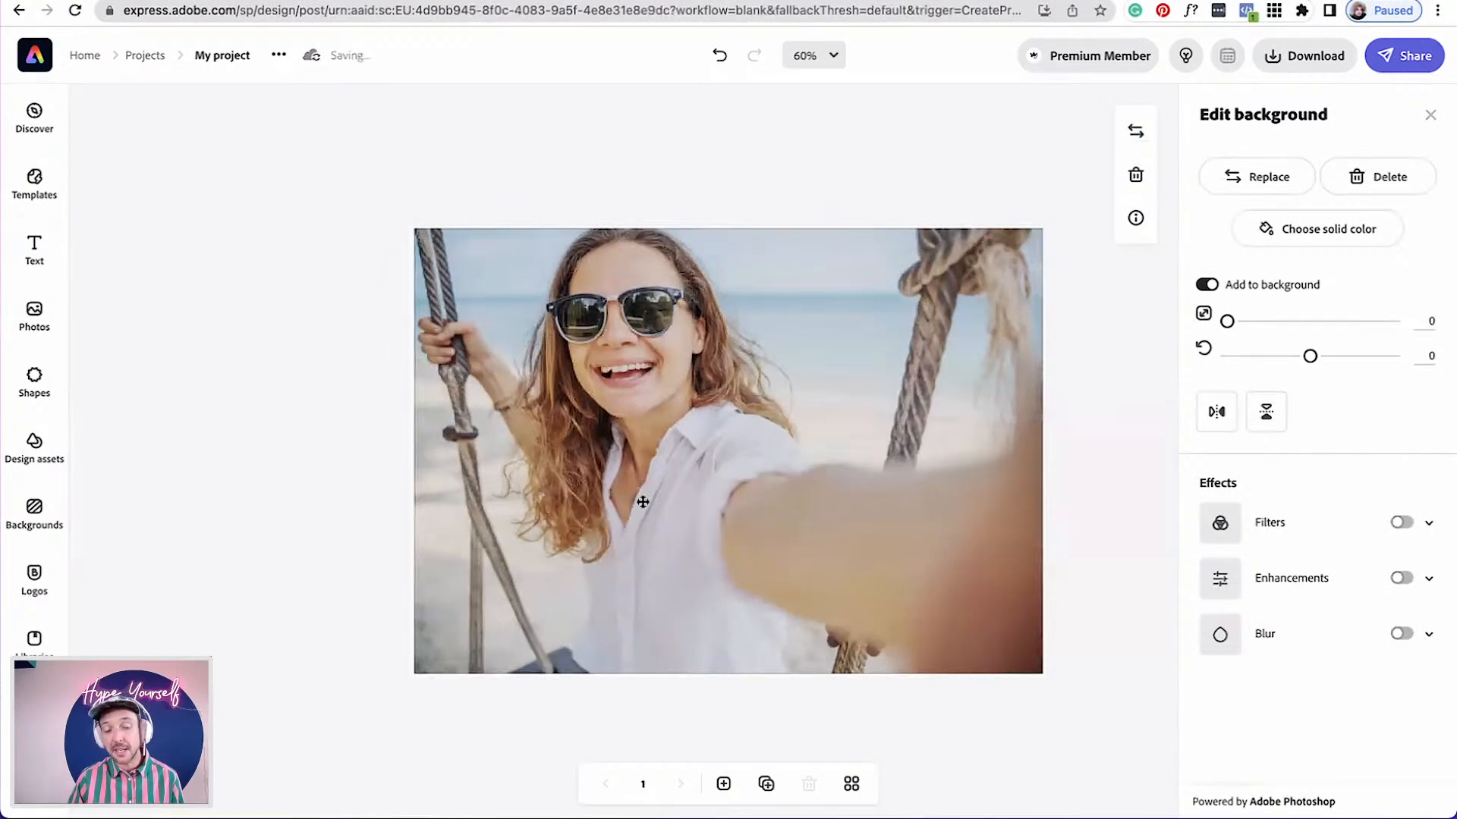
drag(641, 504, 663, 528)
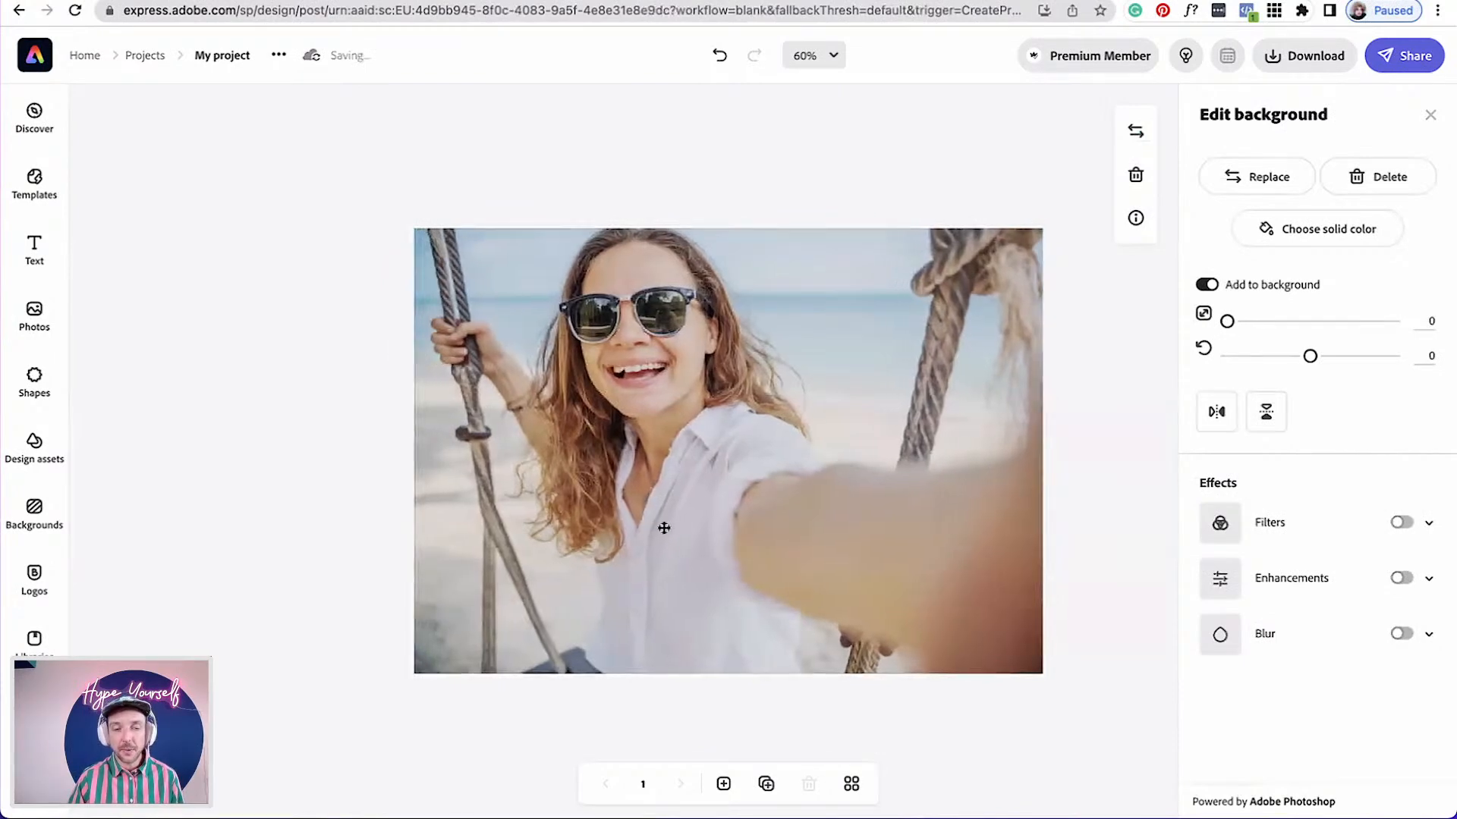
click(1115, 434)
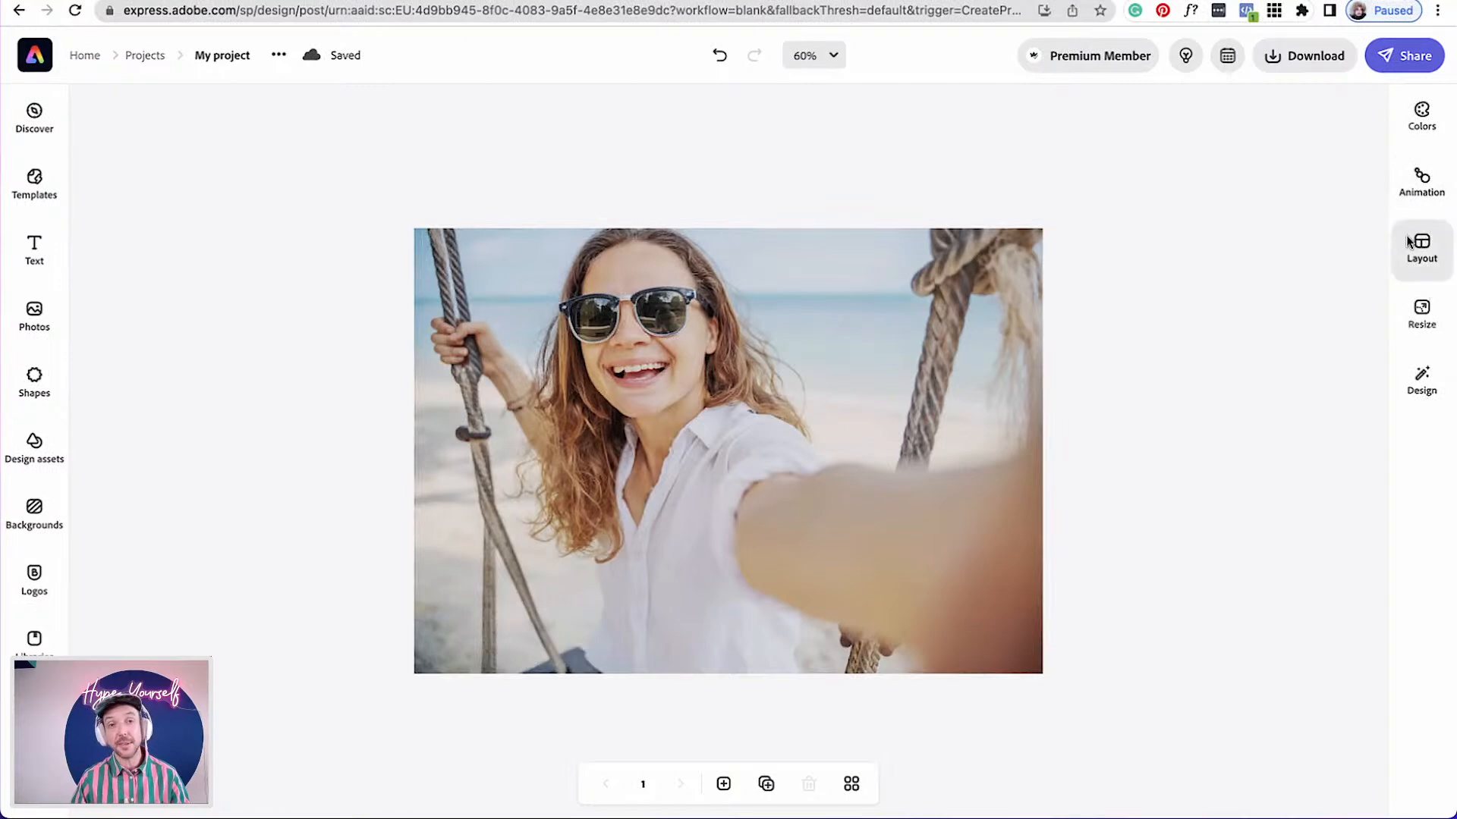
Turn on filters for the background photo and apply the Matte filter
click(651, 541)
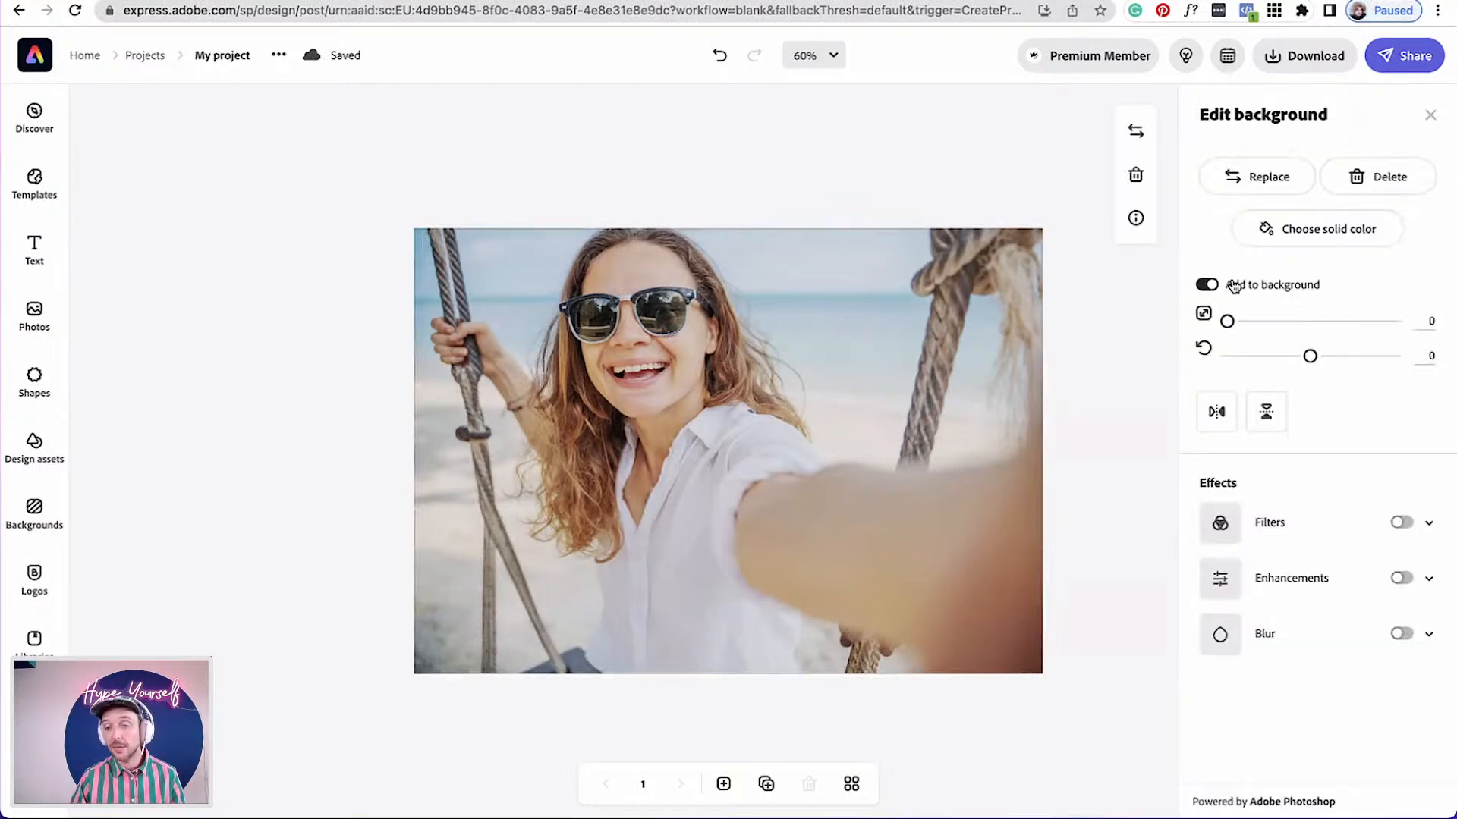
click(1402, 524)
scroll(1327, 640, down, 5)
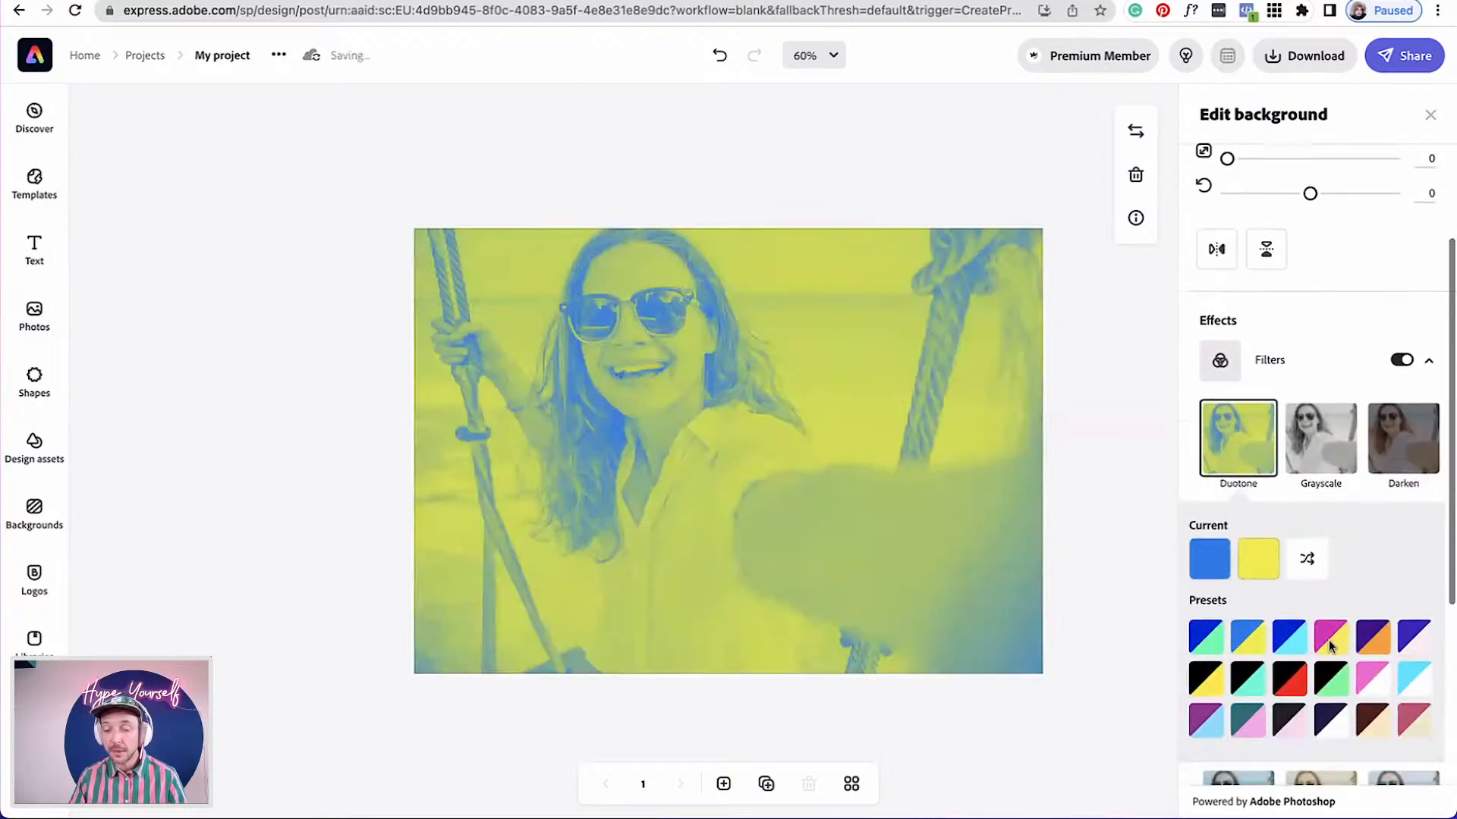
click(1321, 655)
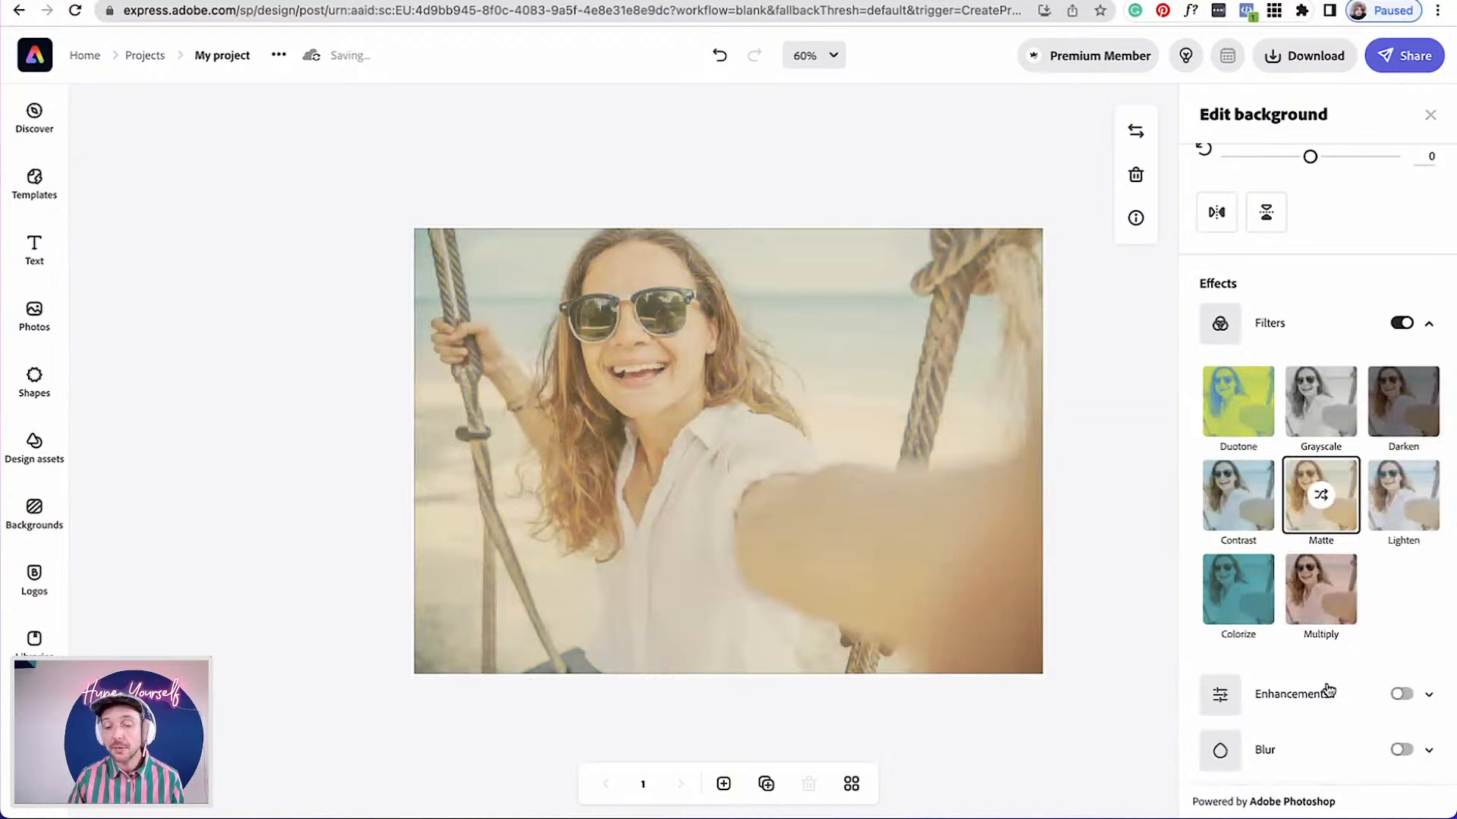
Turn on enhancements for the background and set contrast to 11 and brightness to 4
click(1400, 694)
scroll(1388, 698, down, 2)
mouse_move(1331, 627)
mouse_down()
mouse_move(1288, 628)
mouse_move(1310, 638)
mouse_up()
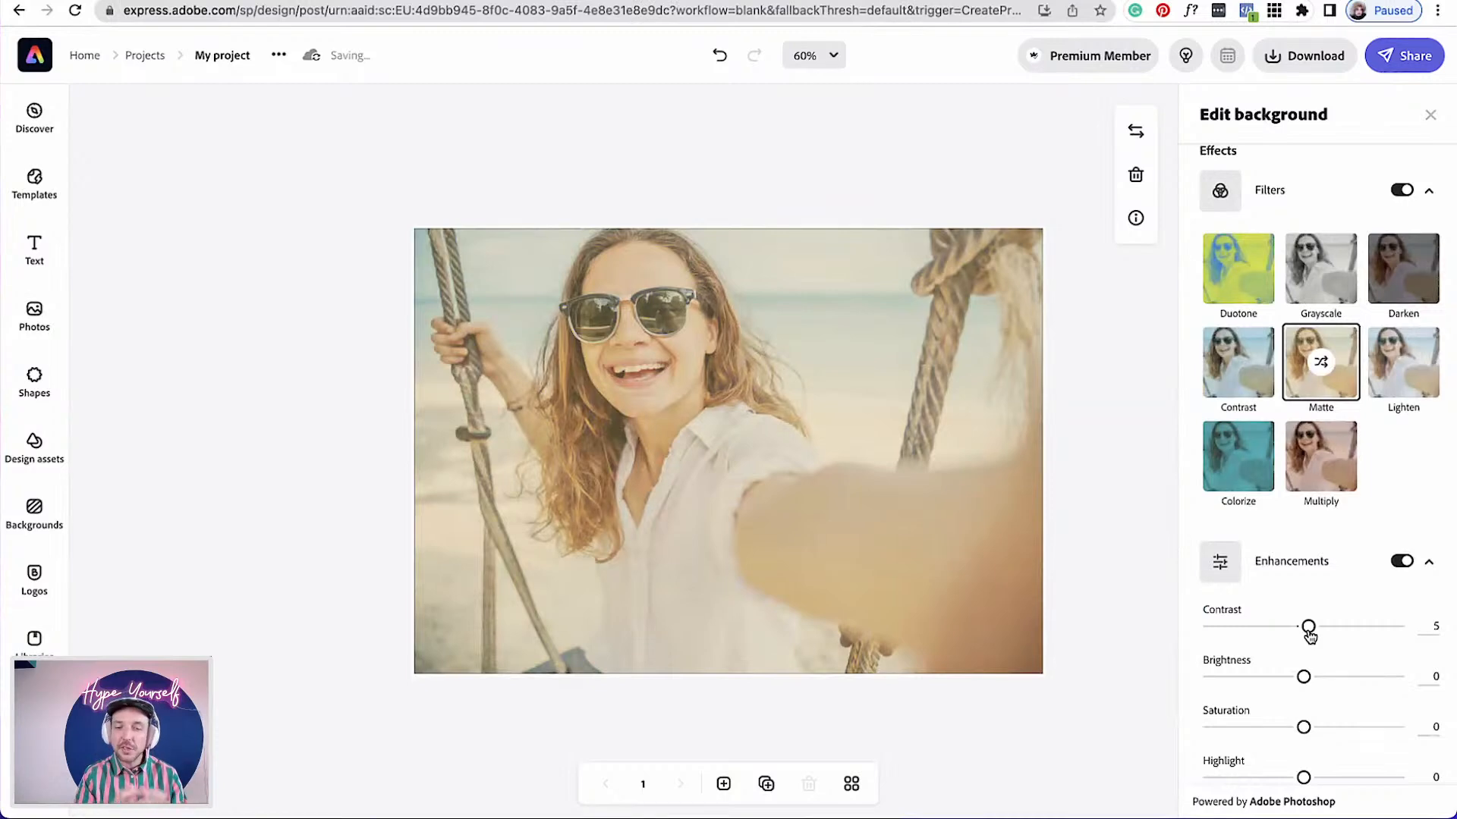
drag(1309, 616, 1308, 662)
scroll(1333, 693, down, 3)
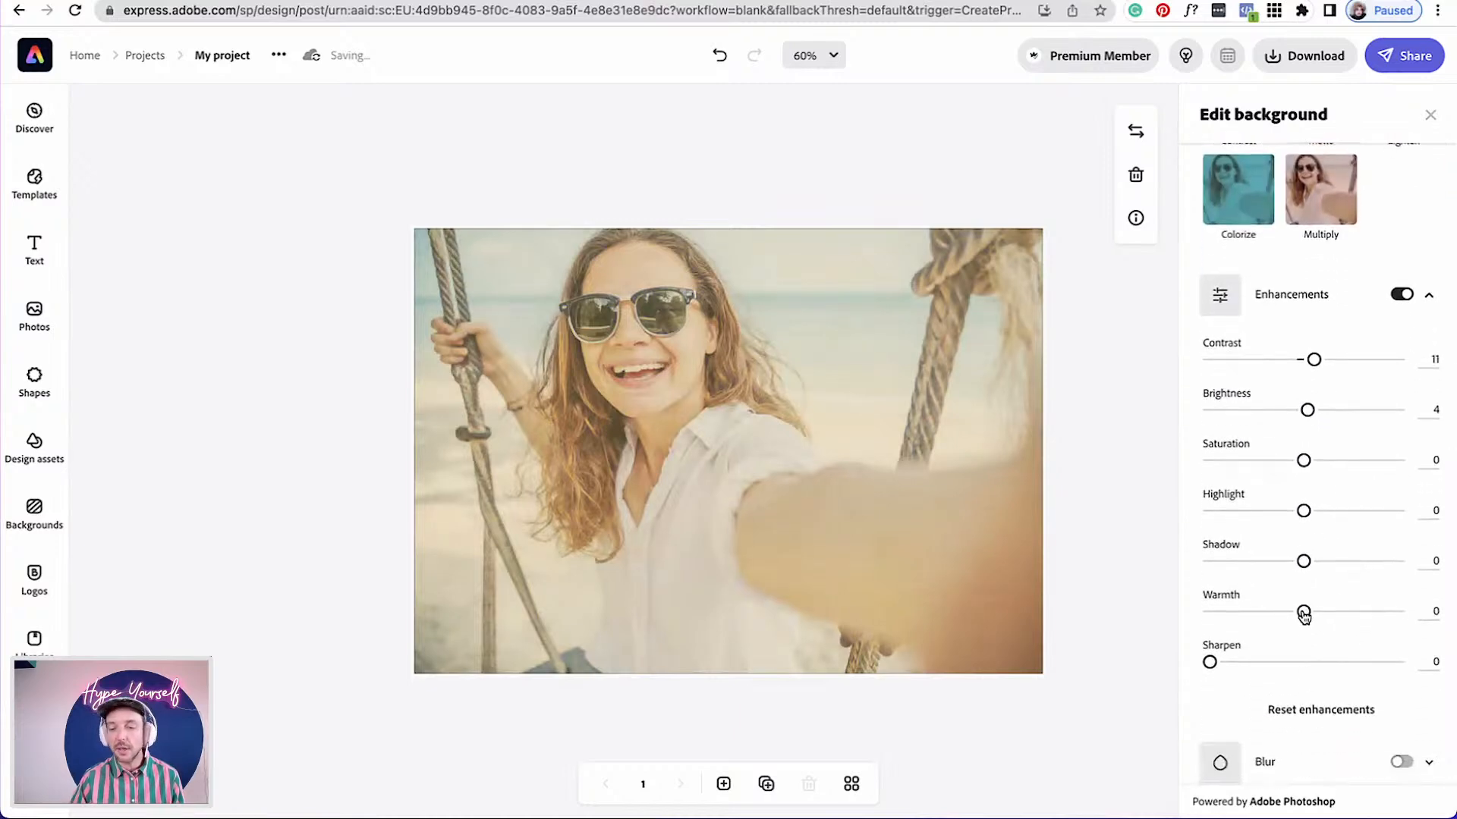
mouse_move(1303, 615)
mouse_down()
mouse_move(1349, 613)
mouse_move(1305, 619)
mouse_up()
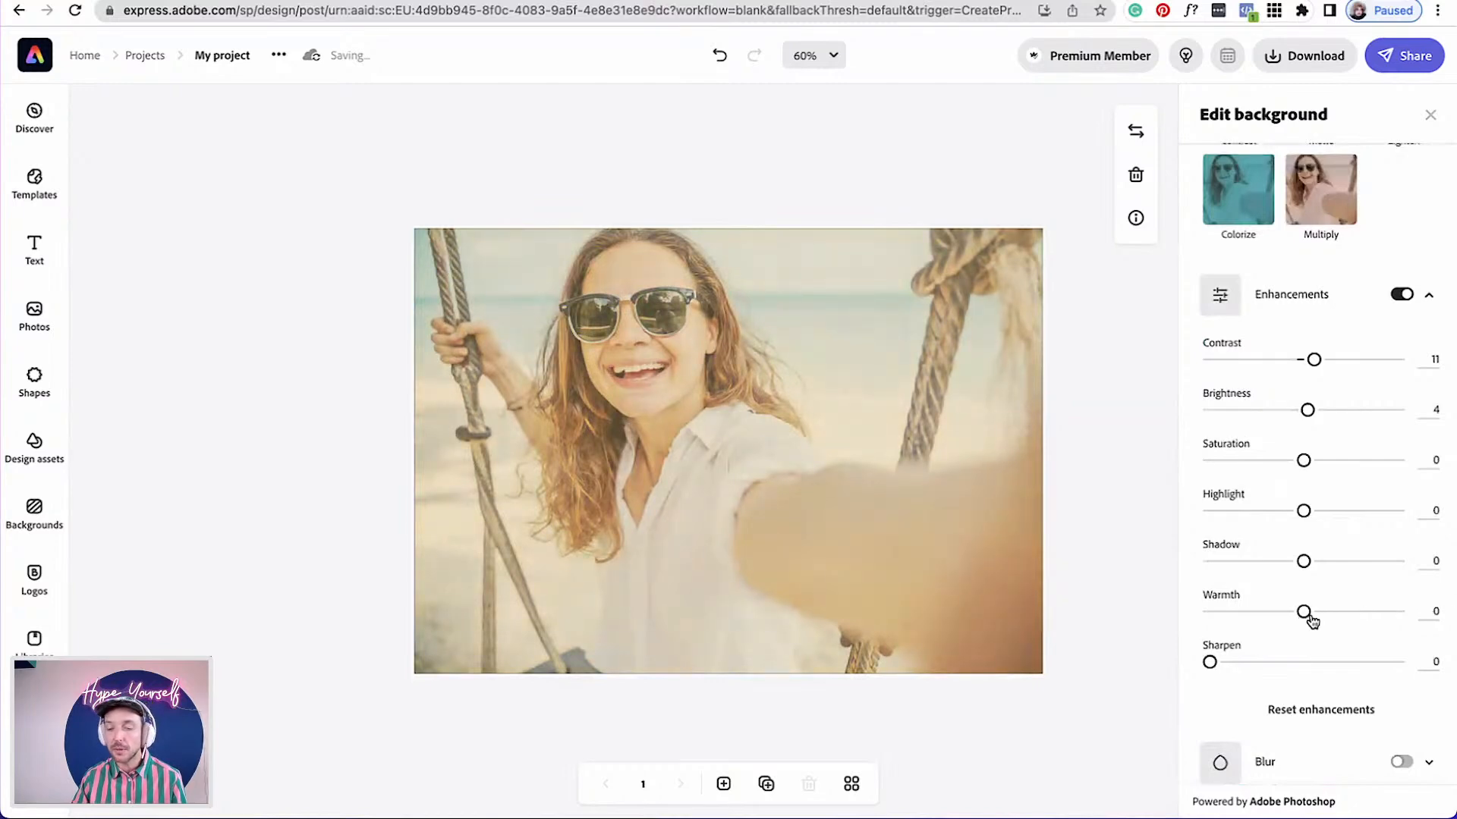
click(1431, 295)
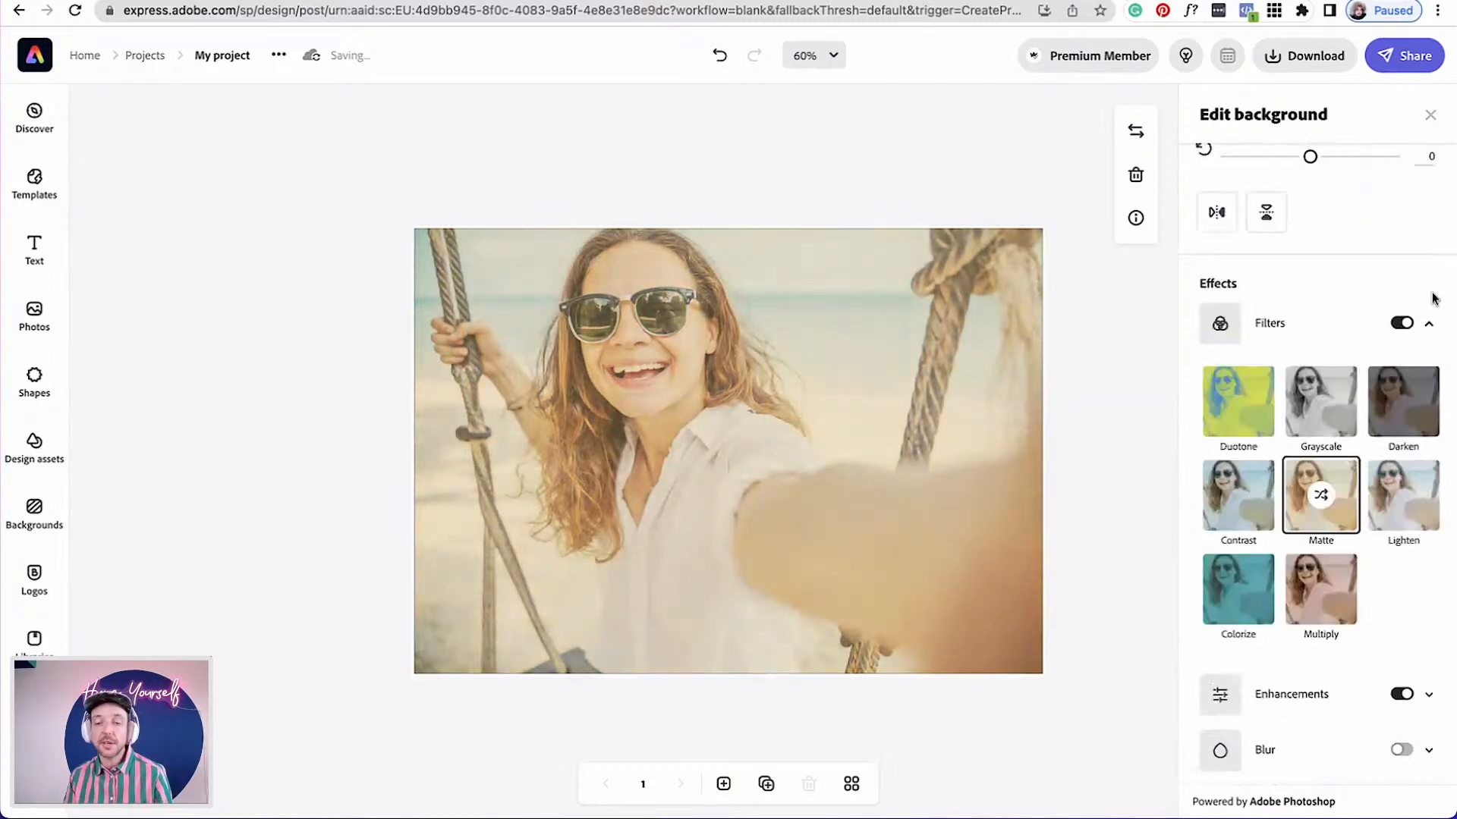
click(1425, 323)
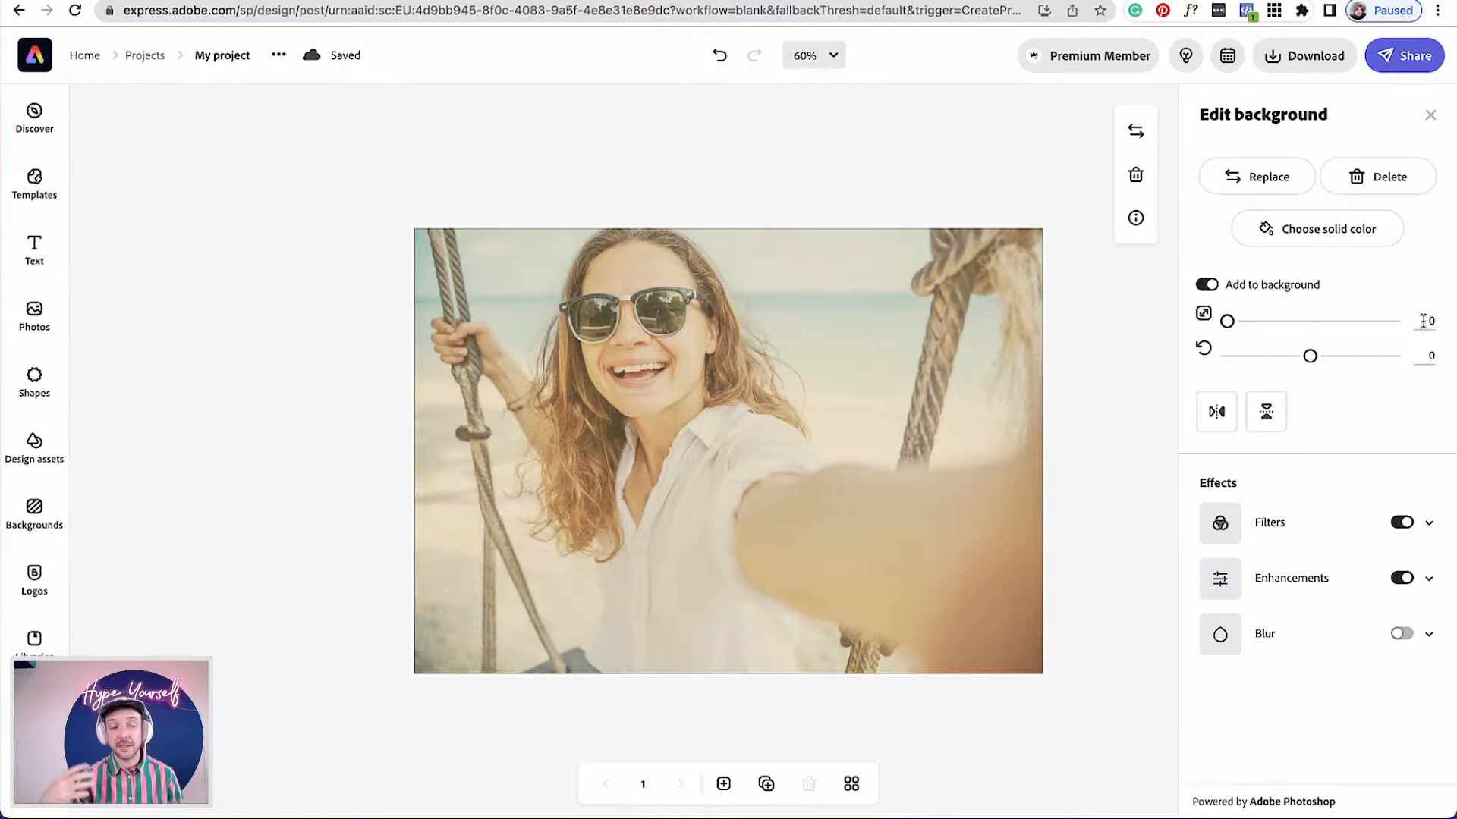
Add a basic square shape and move it to the centre of the page
click(30, 391)
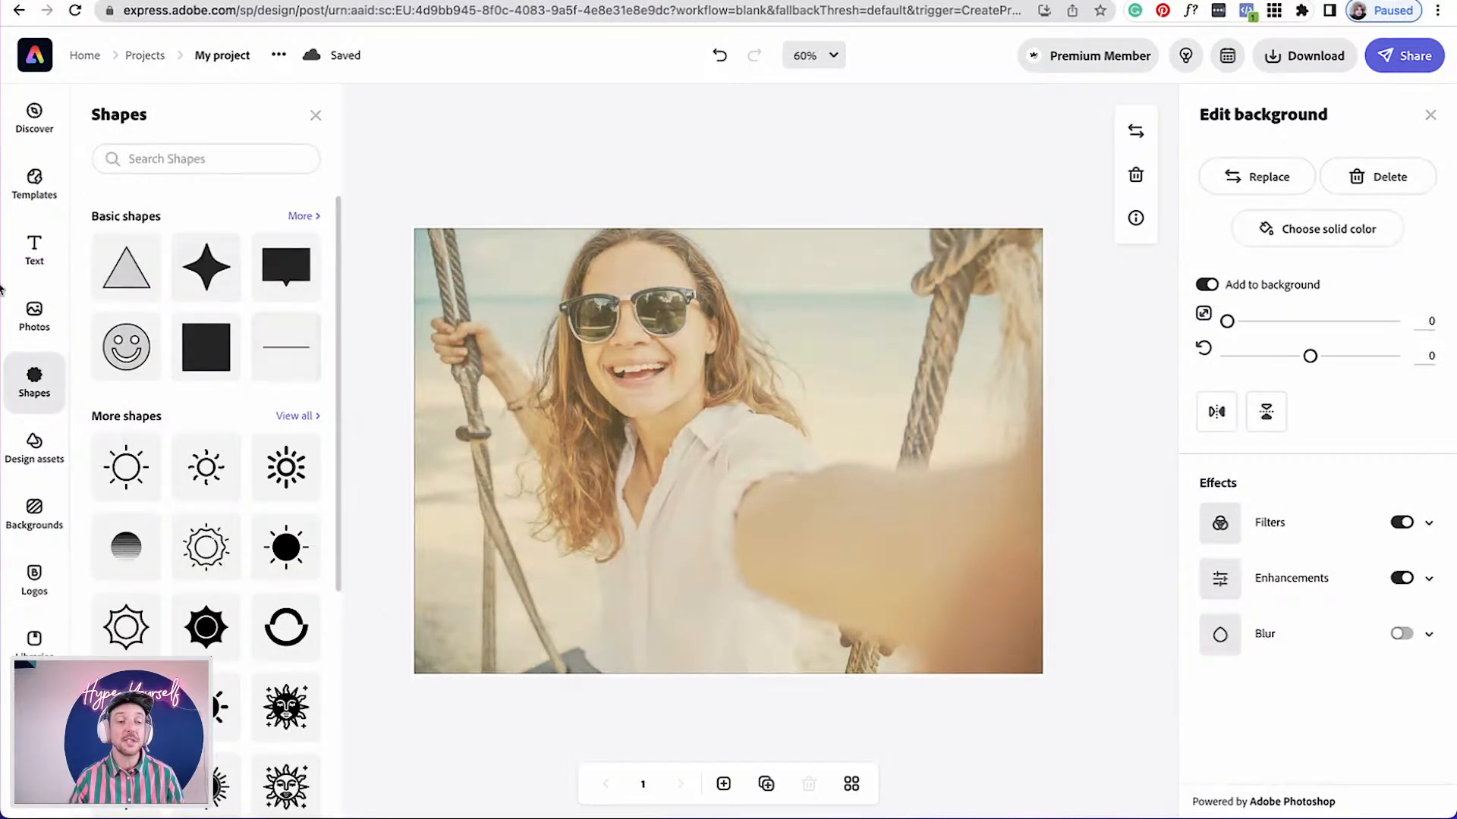
click(207, 338)
click(929, 564)
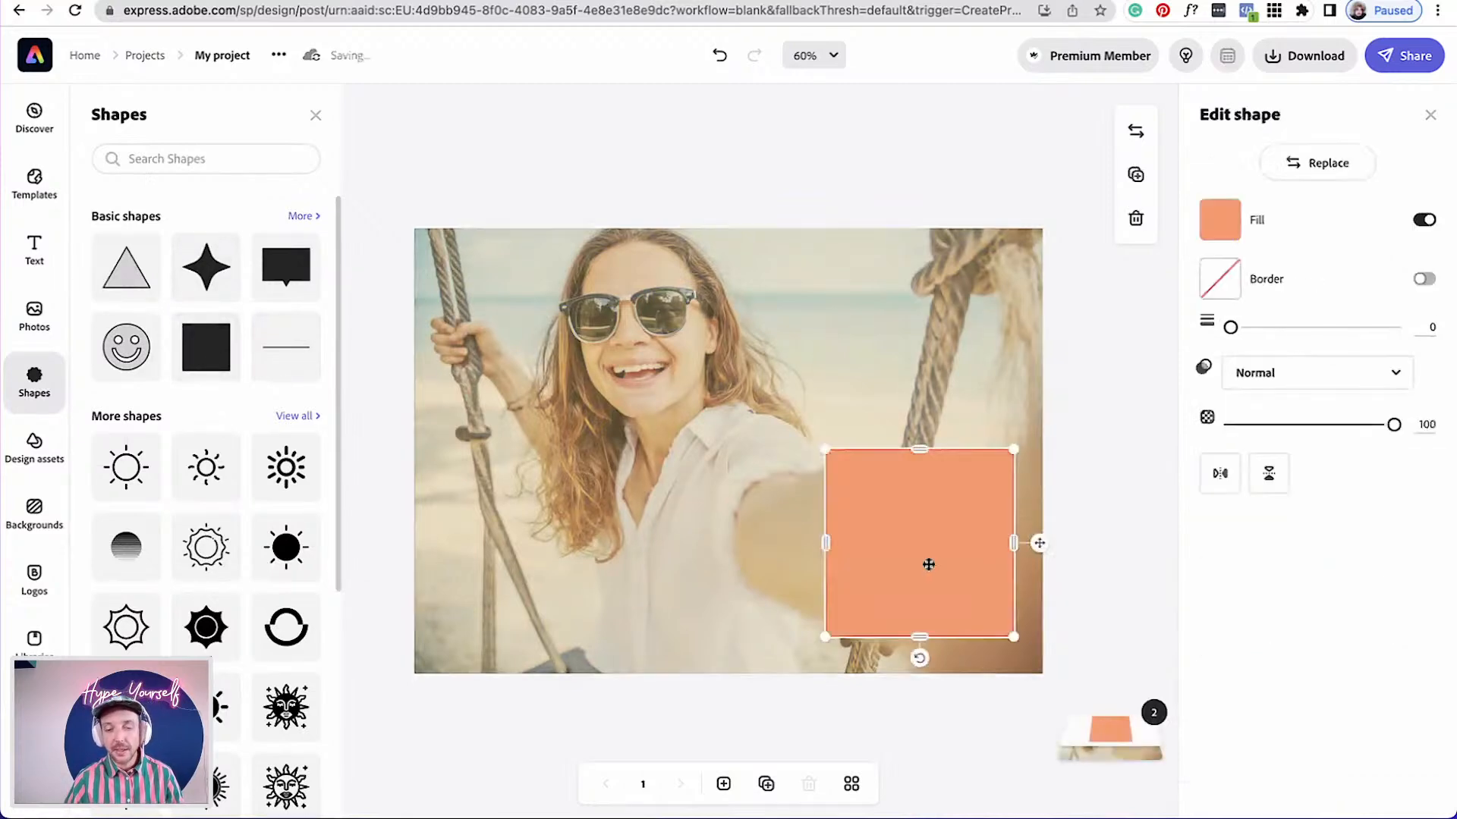
drag(886, 572, 692, 472)
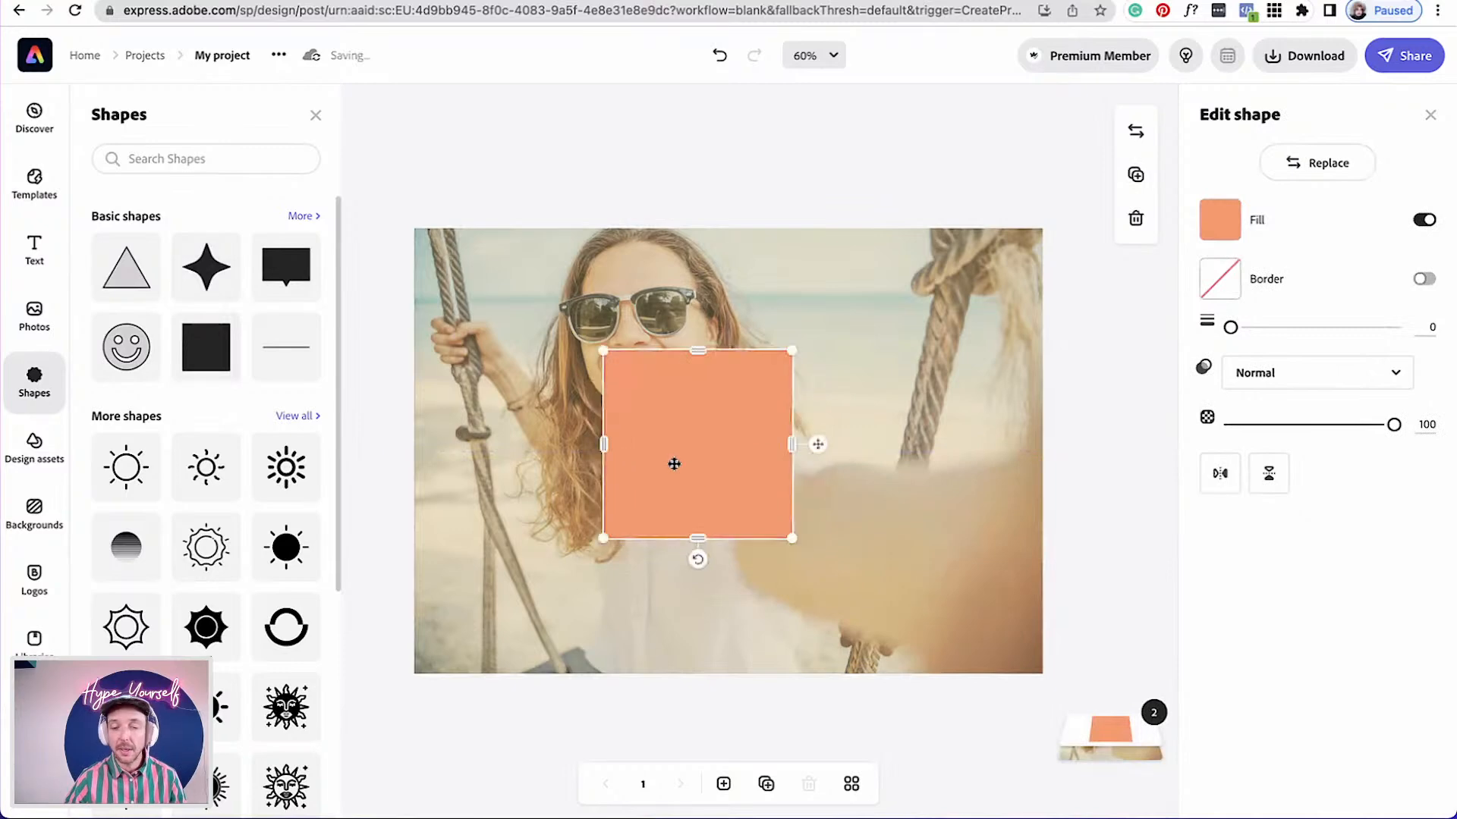
Turn off the square's fill so only its border shows, and set the border colour to #FDD585
click(1424, 221)
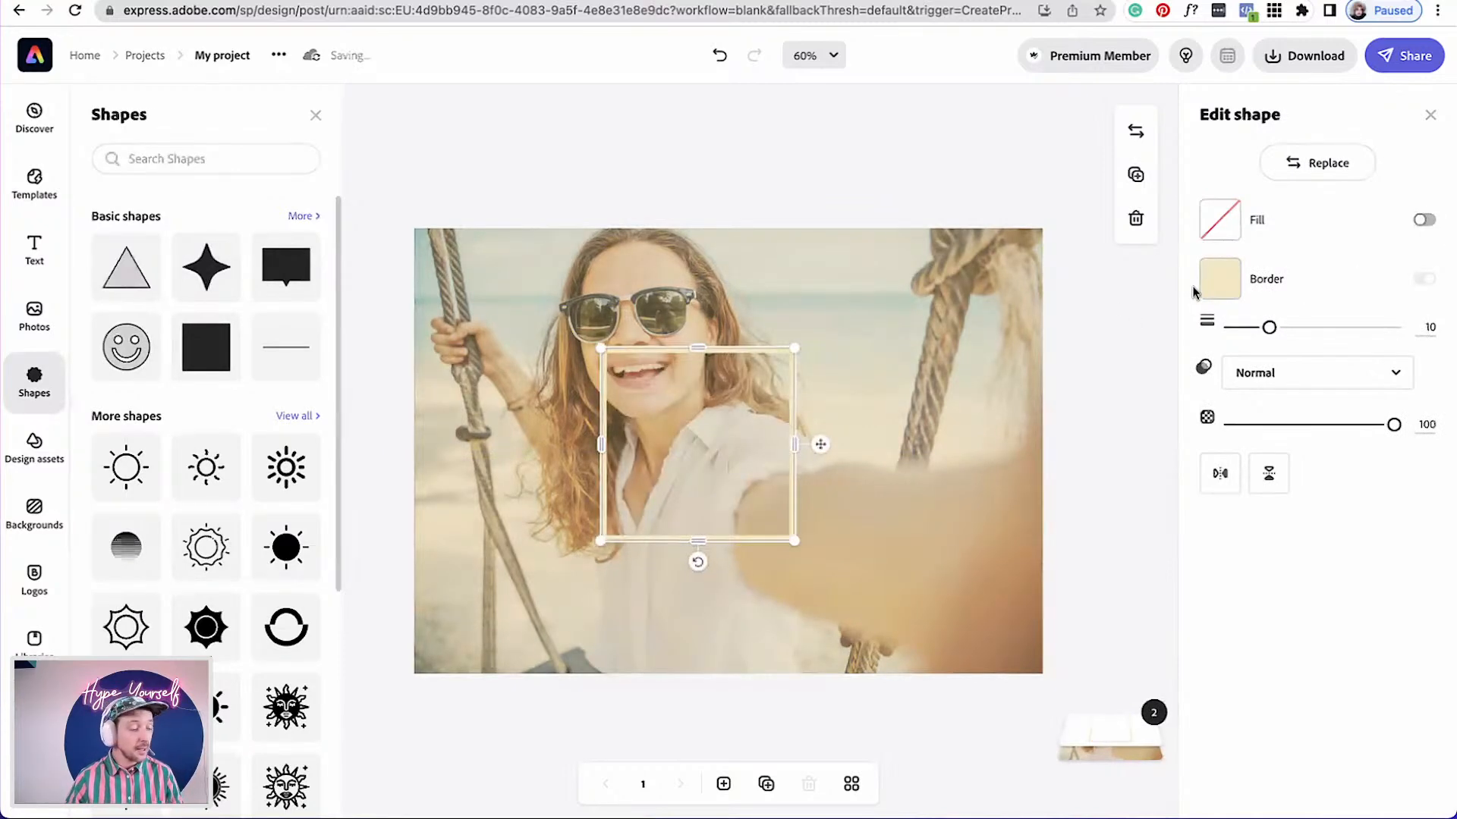
click(1219, 283)
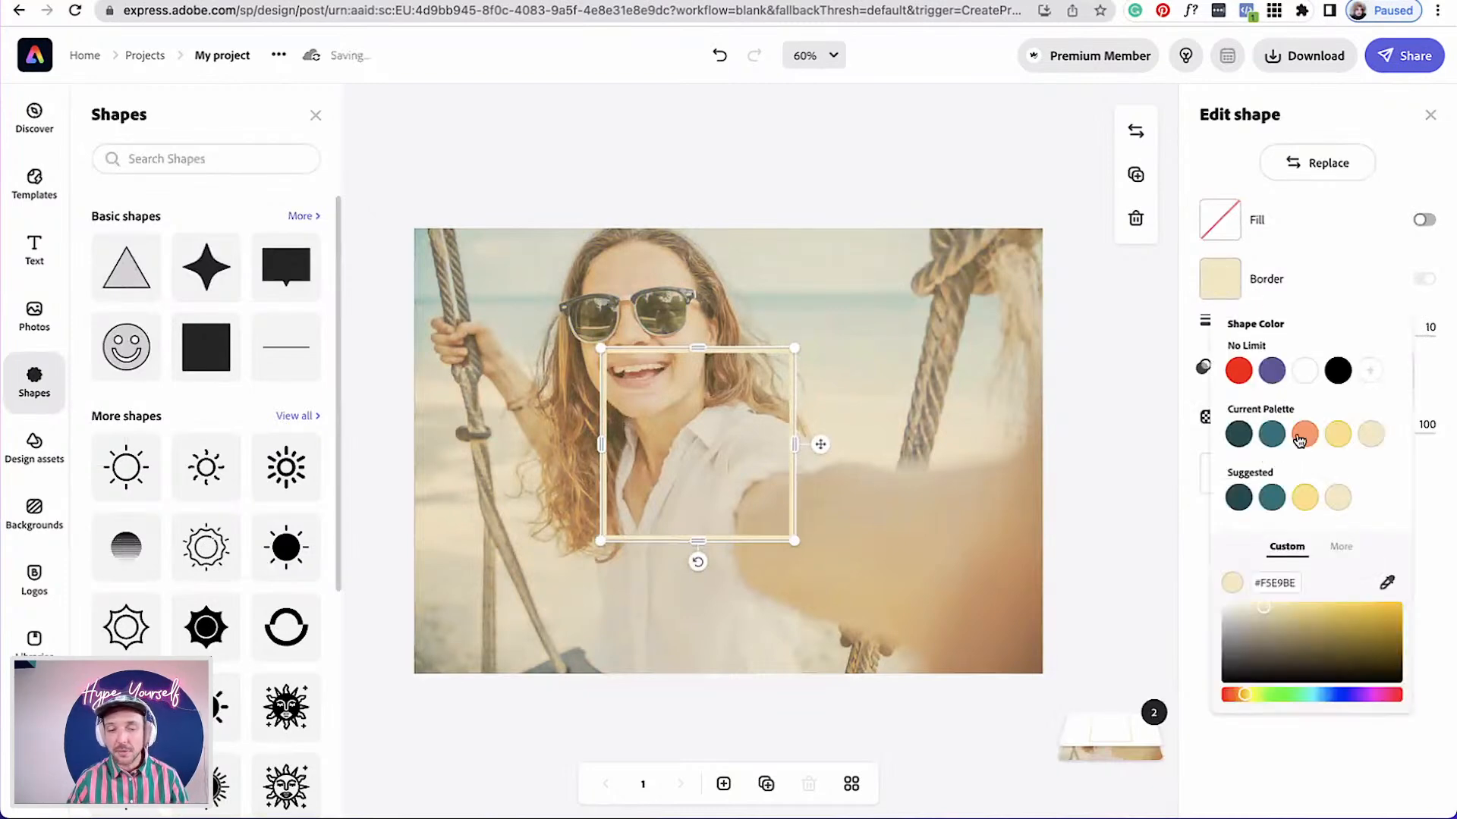
click(1245, 695)
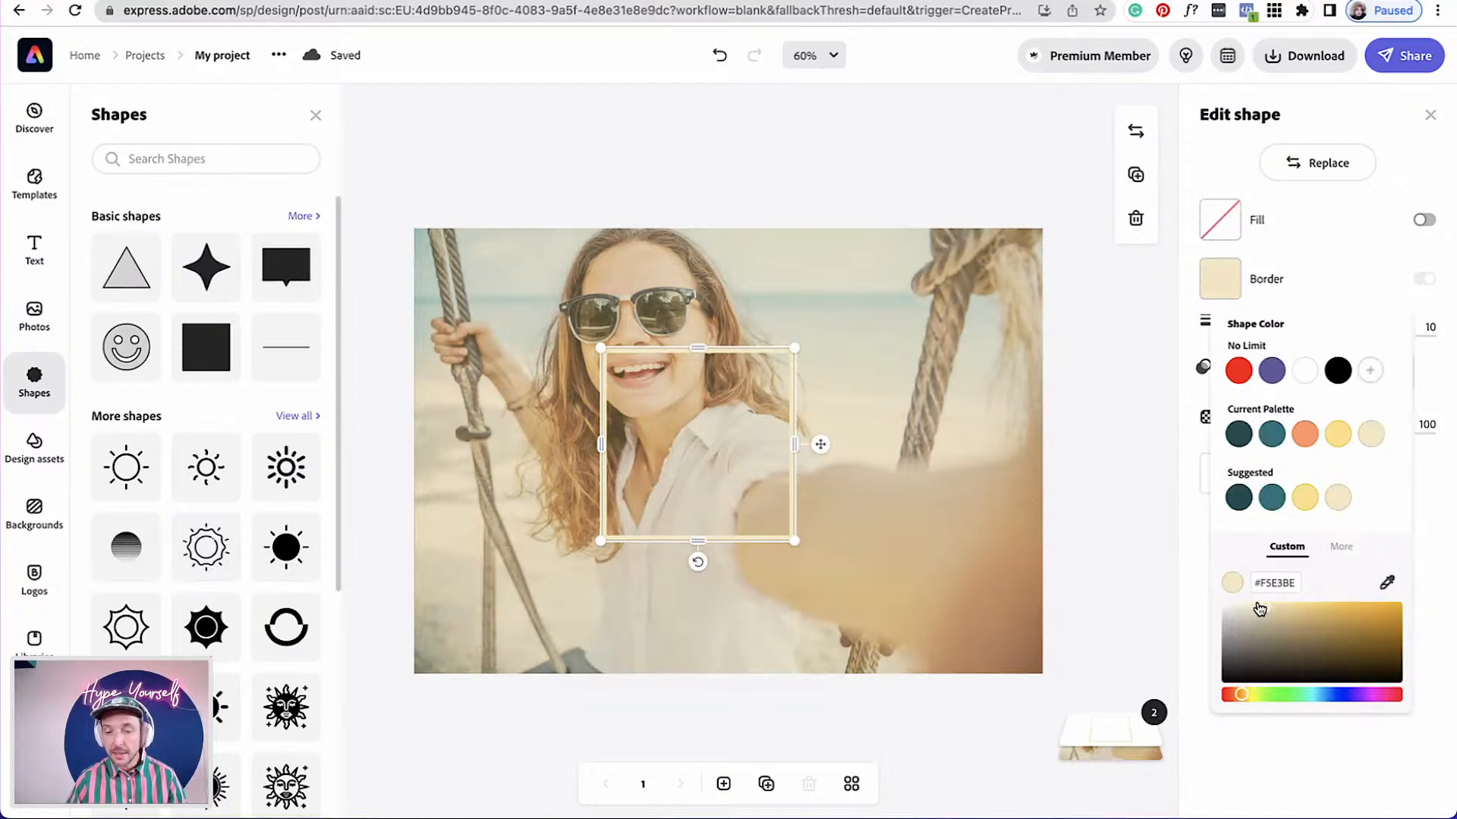
drag(1263, 605, 1310, 604)
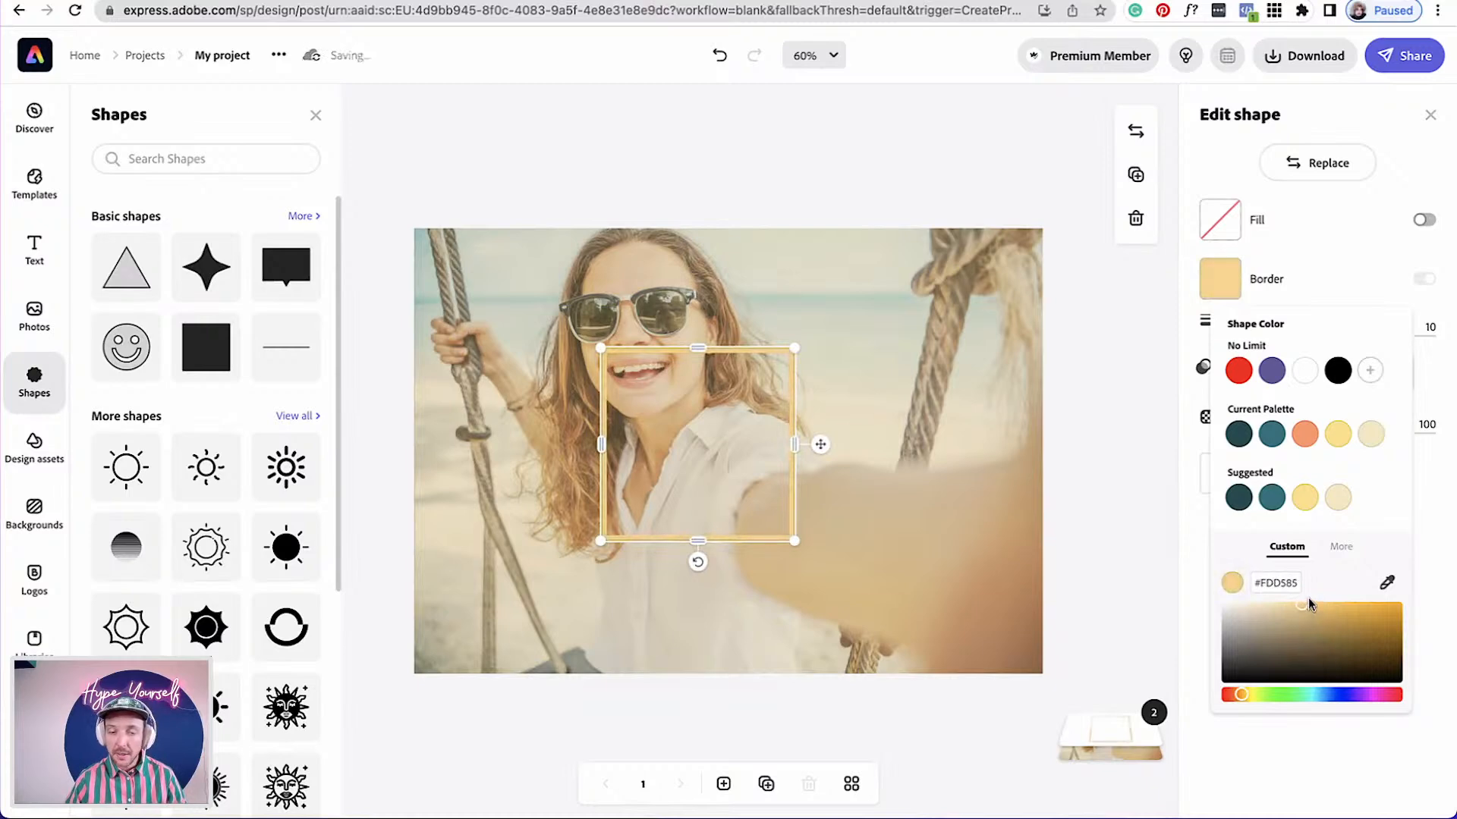
Resize the square outline so it spans the whole page as a frame
drag(793, 400, 636, 315)
drag(637, 453, 951, 575)
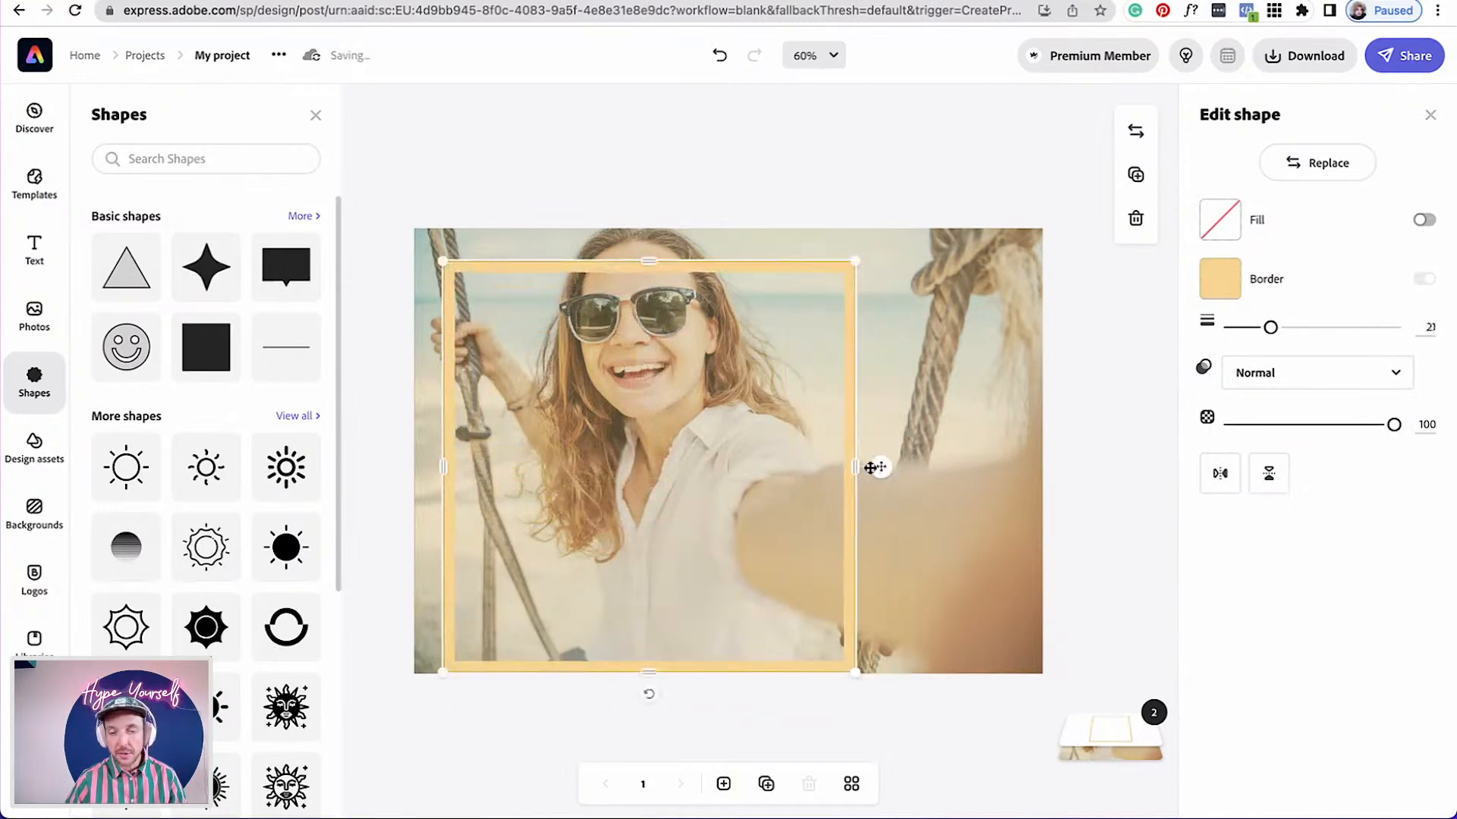
drag(856, 467, 1041, 460)
drag(443, 466, 414, 466)
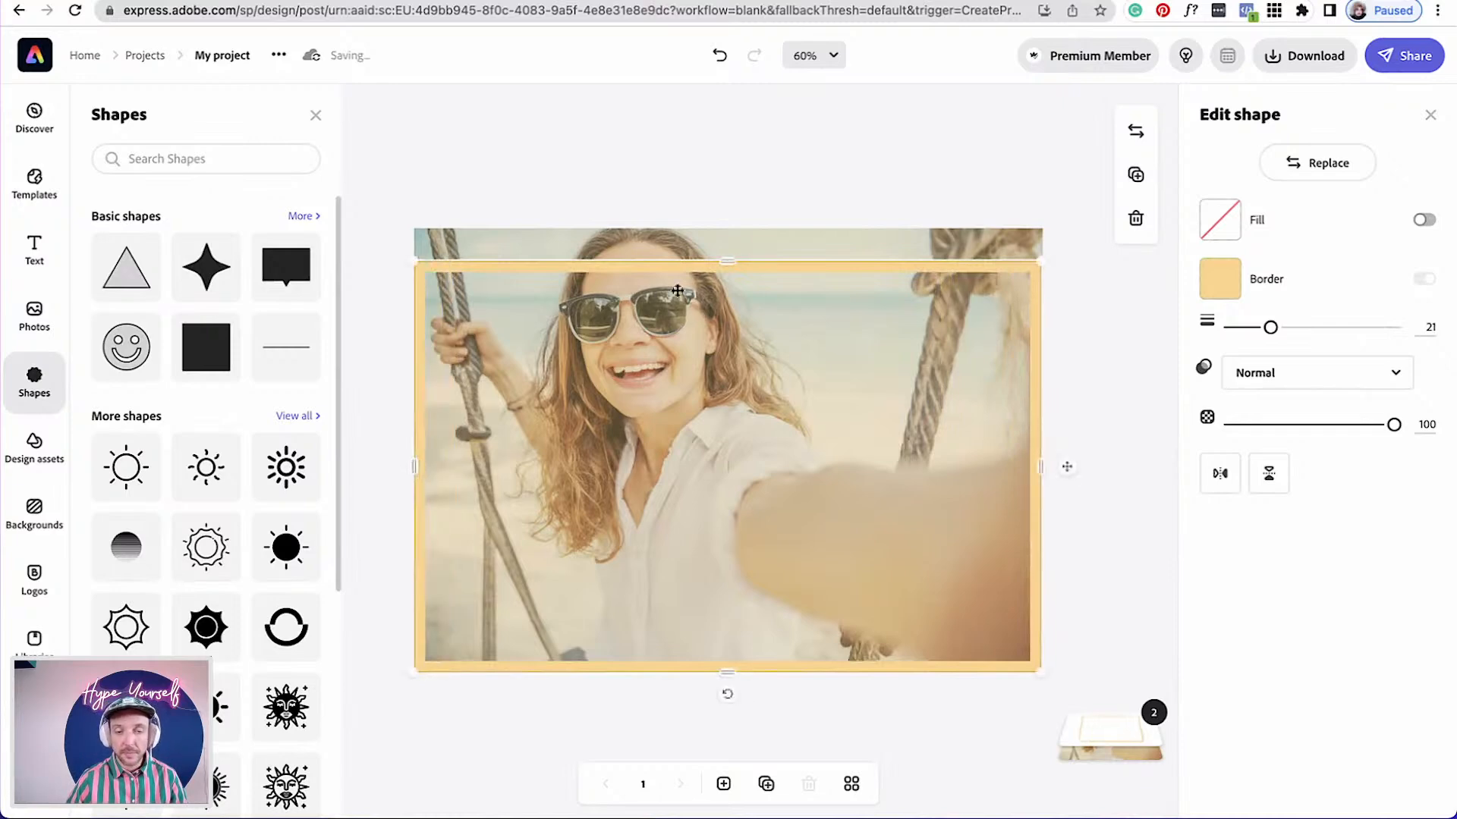
drag(728, 260, 722, 230)
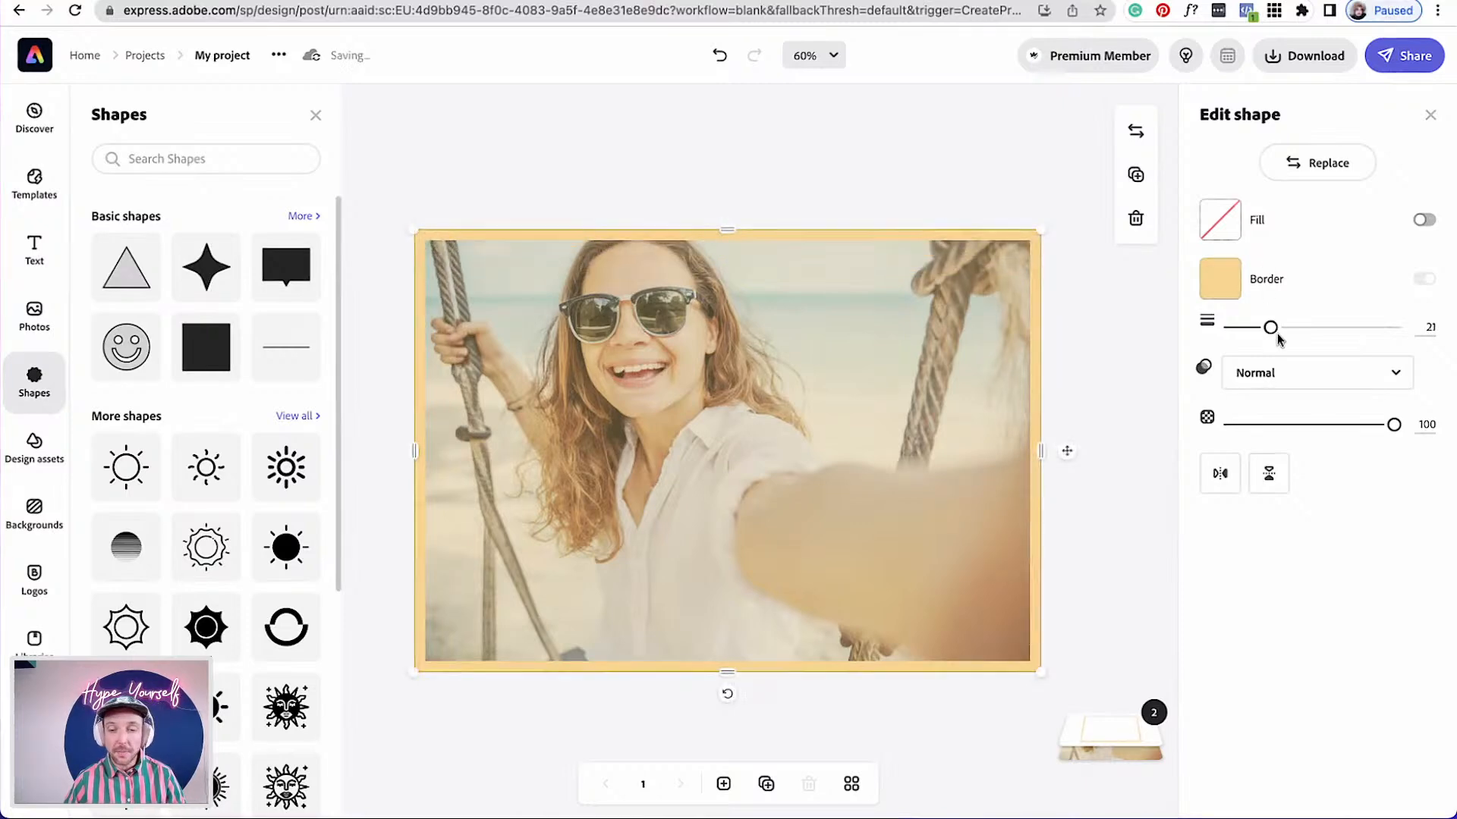
Set the frame's border width to 25 and align its top and bottom edges with the page edges
drag(1270, 334, 1279, 332)
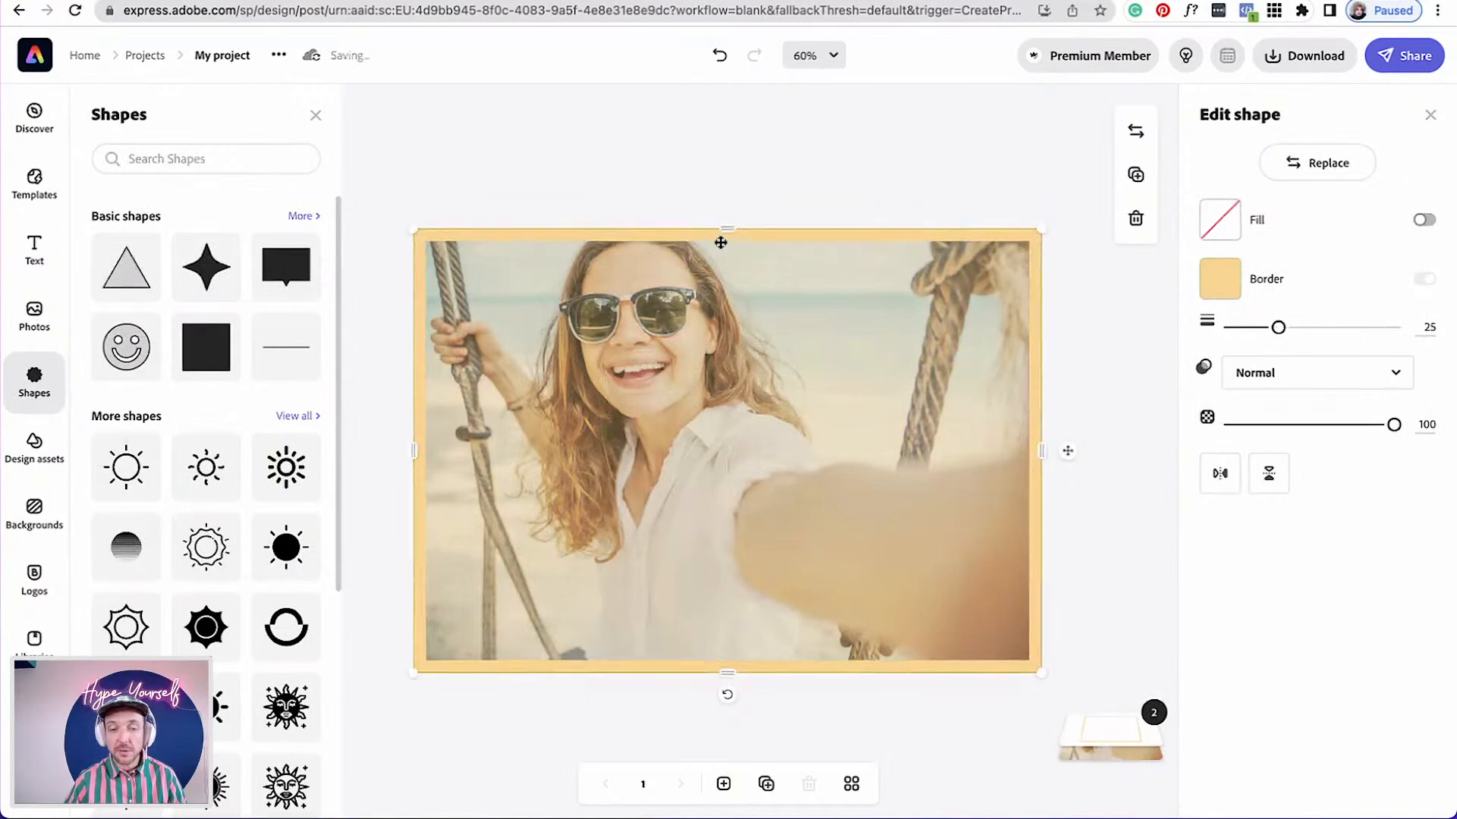
drag(723, 232, 726, 229)
mouse_move(729, 674)
mouse_down()
mouse_move(728, 660)
mouse_move(730, 672)
mouse_up()
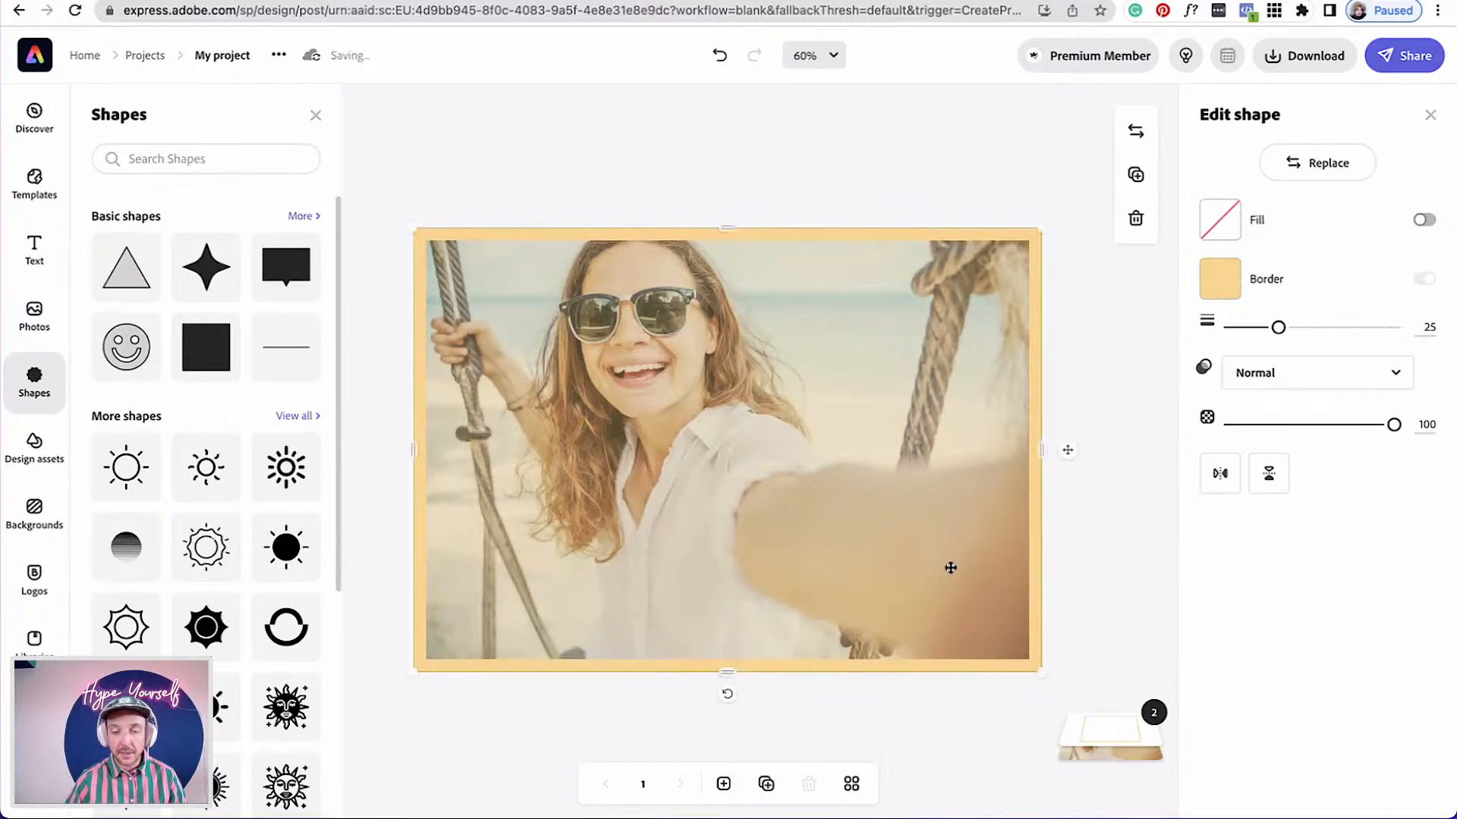
click(1119, 536)
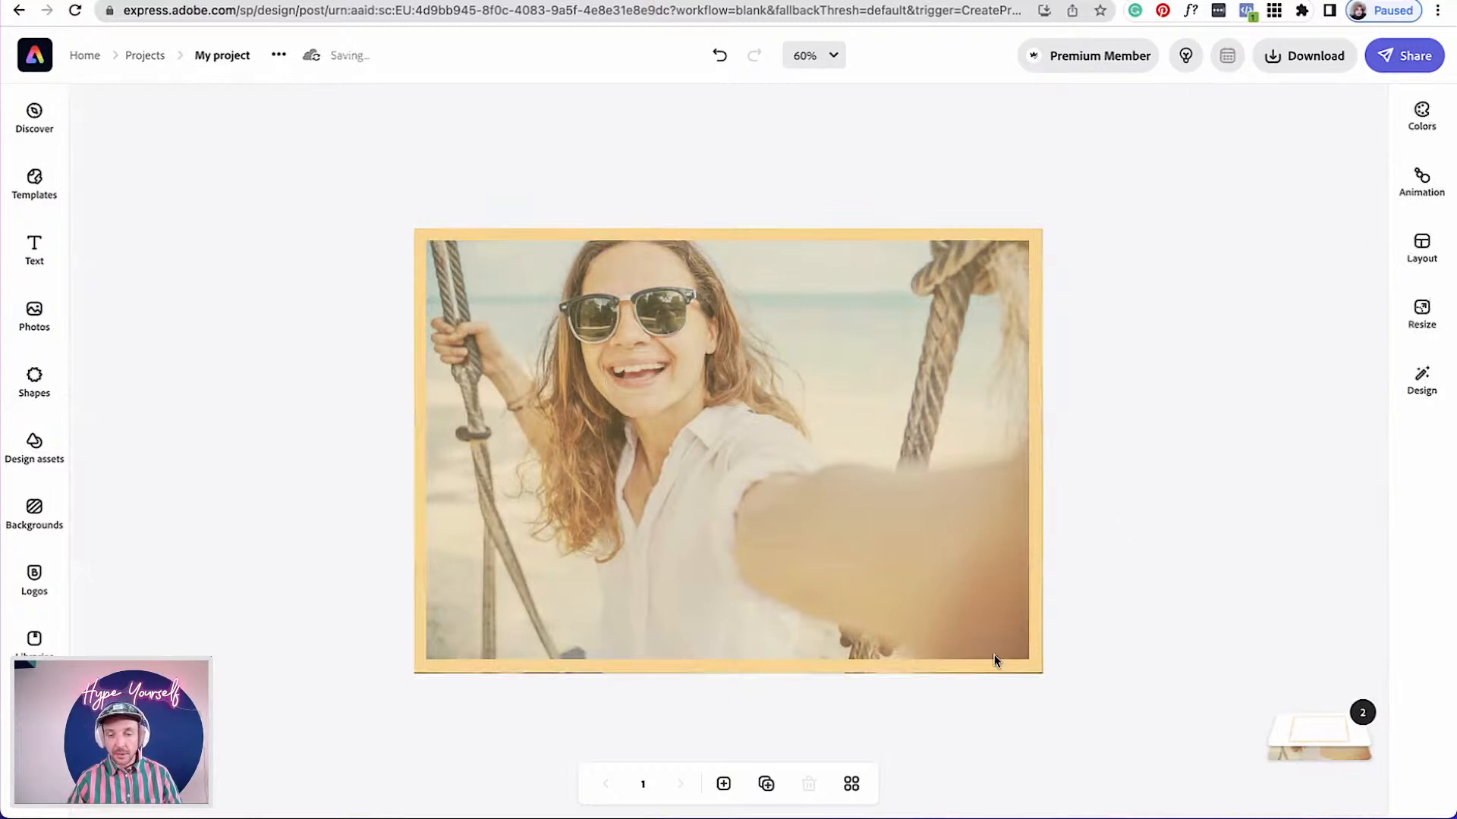
click(950, 672)
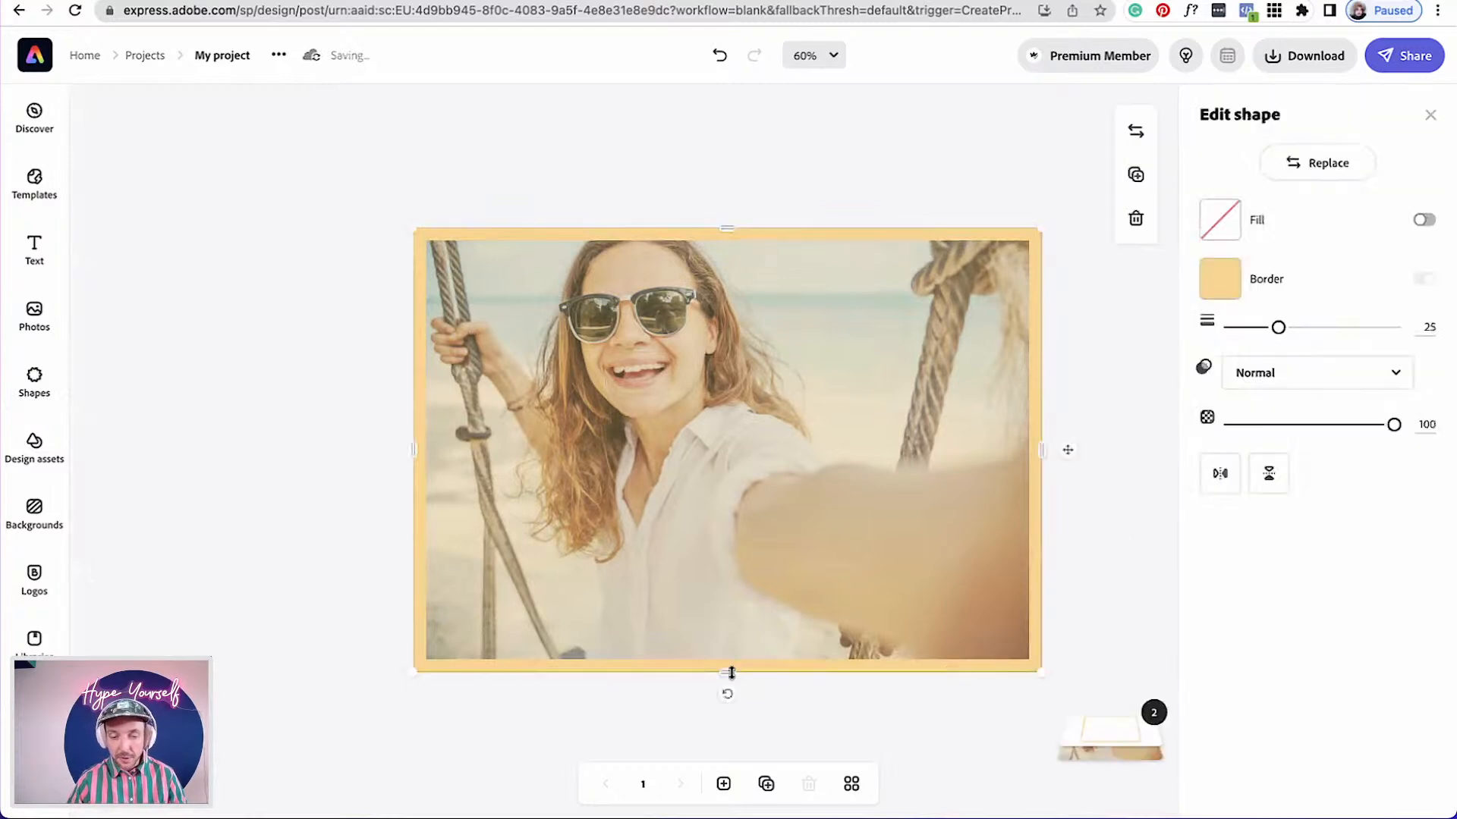
drag(730, 677, 730, 675)
click(1088, 591)
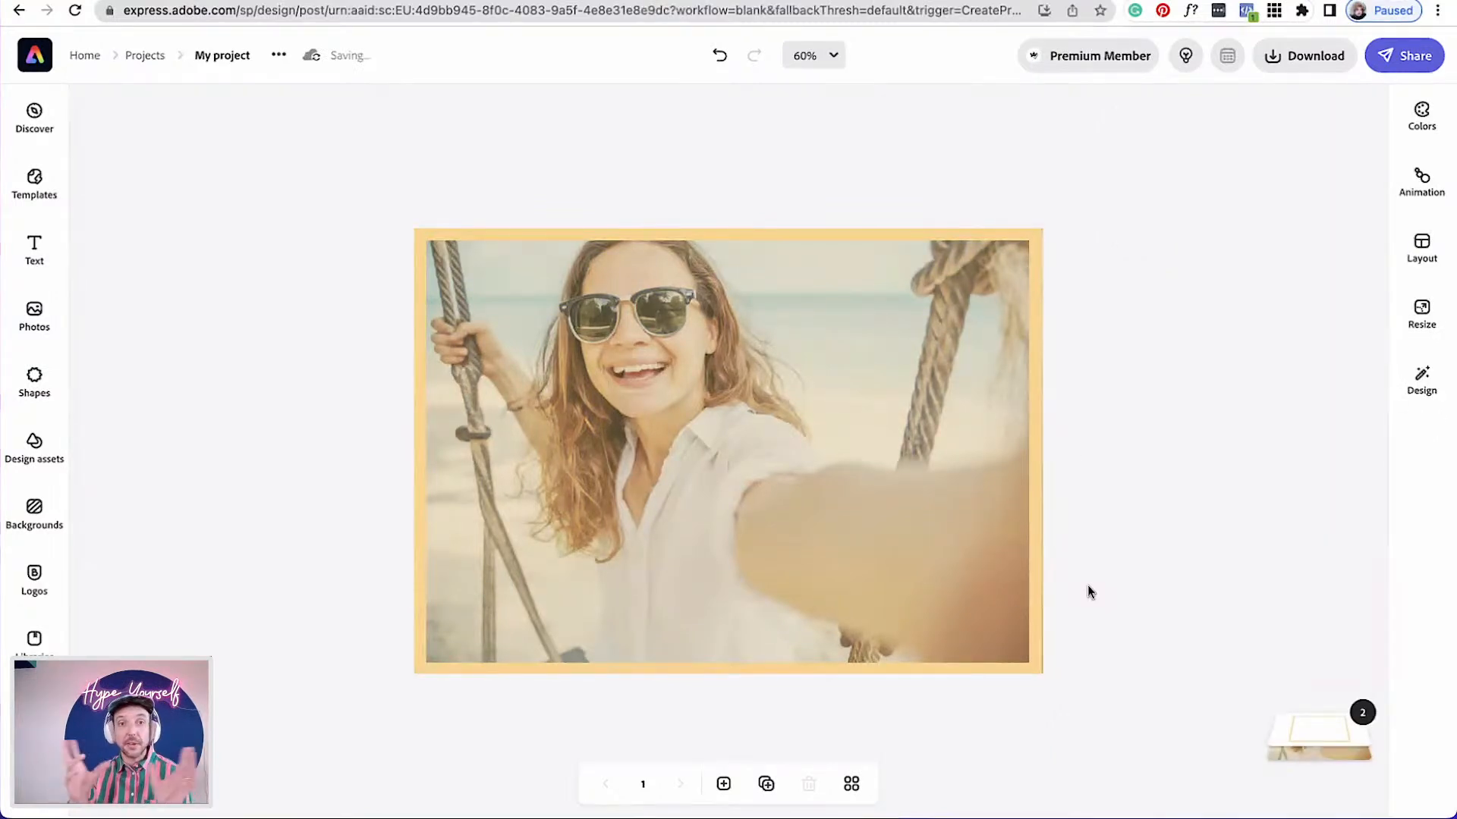
Add a text box and replace its text with "WITH LOVE"
click(34, 248)
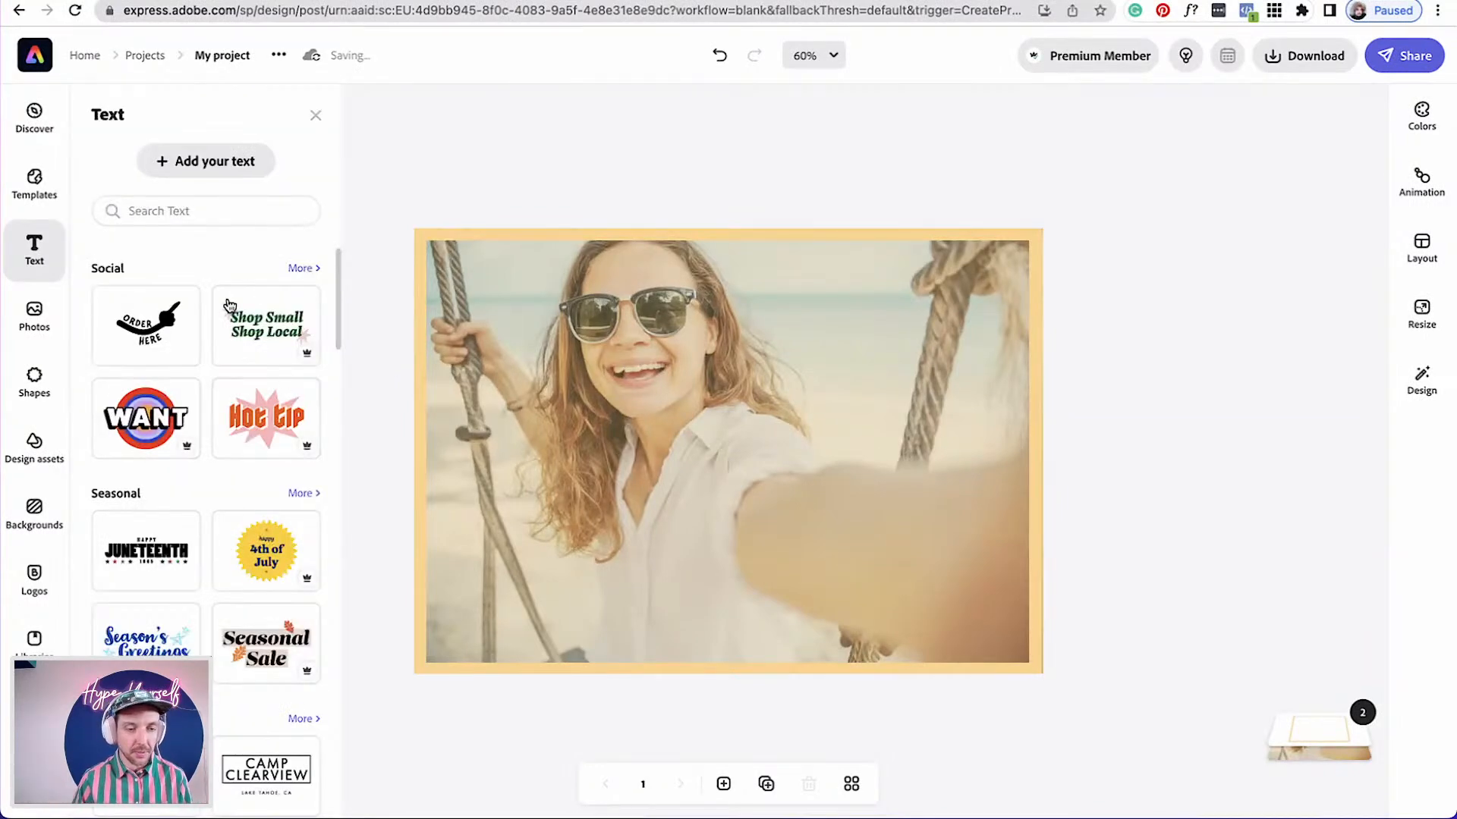
click(181, 163)
double_click(1310, 164)
triple_click(1310, 163)
text(With)
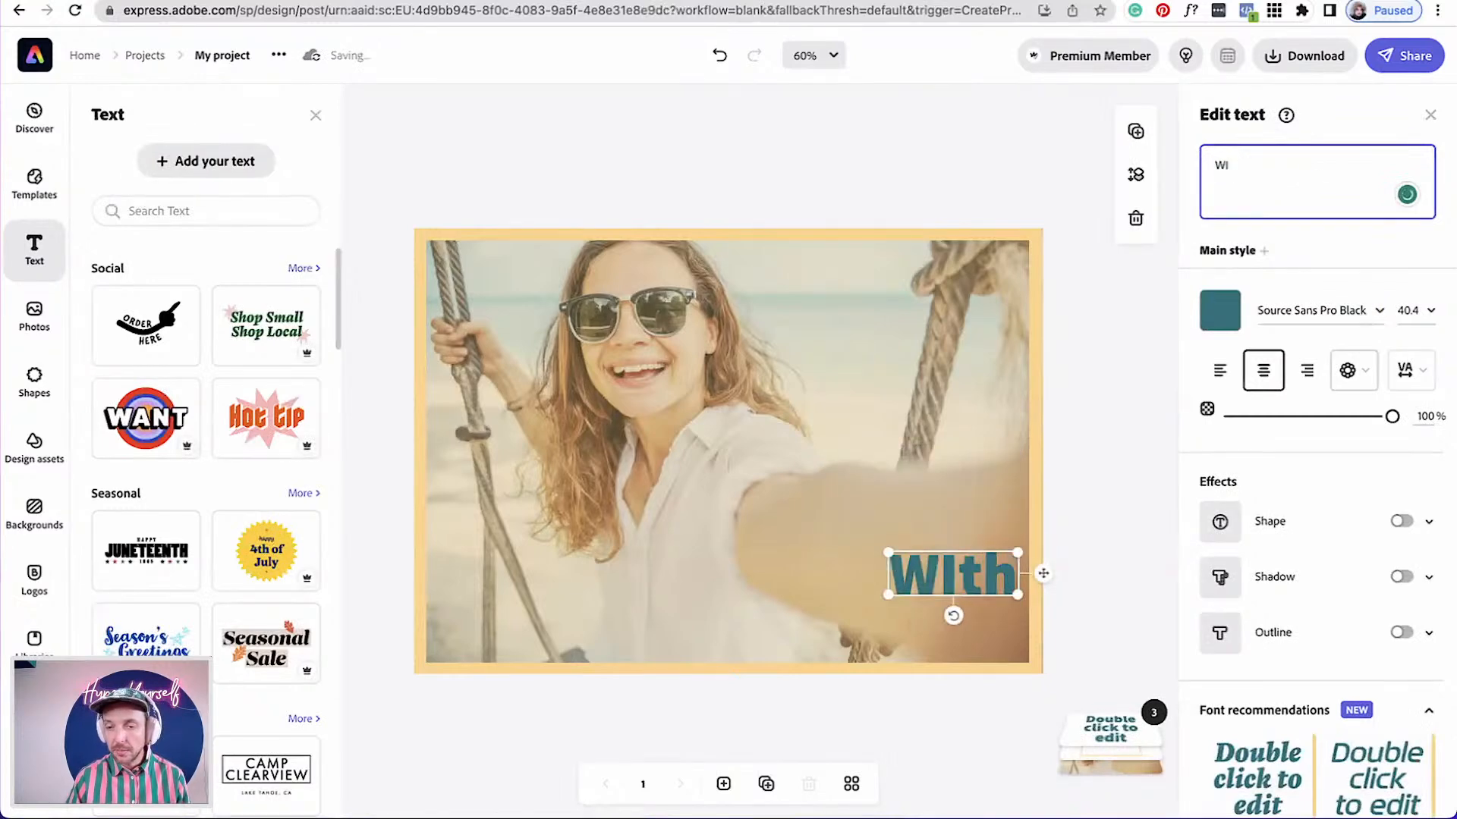
key(BackSpace)
text(ITH LO)
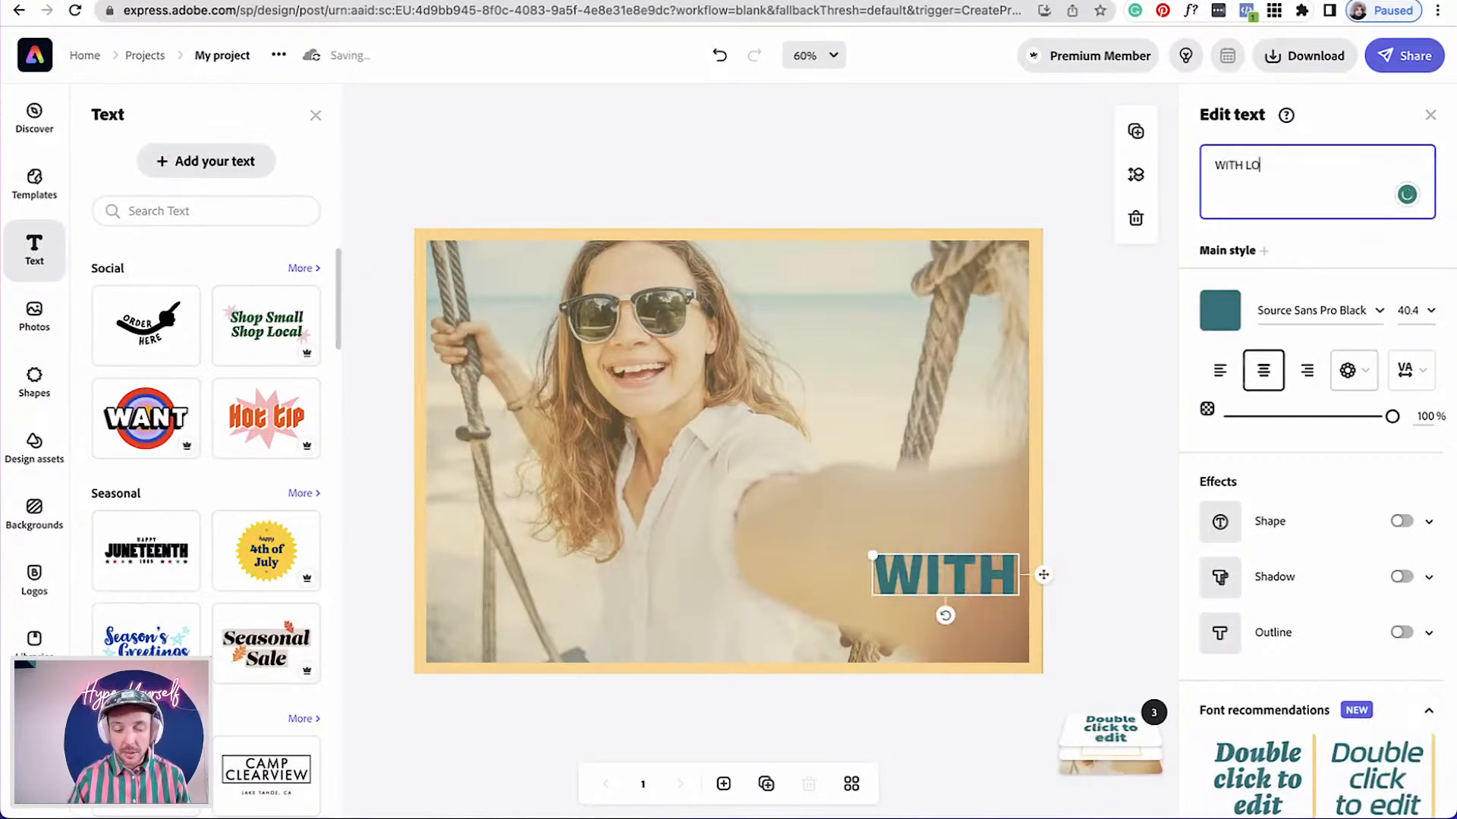
text(VE)
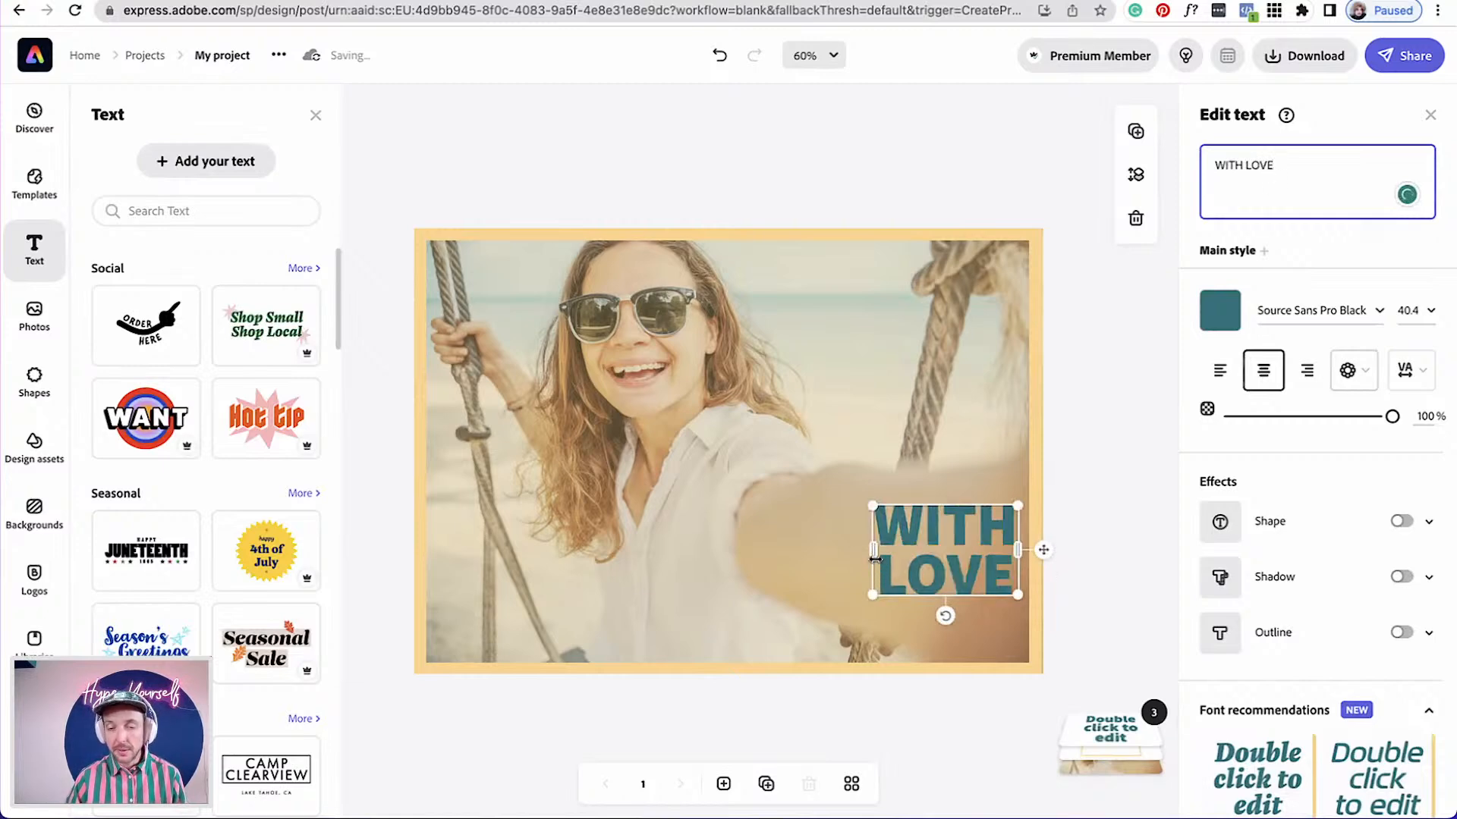
Widen the text to a single line, enlarge it to about 63, and centre it over the photo
drag(875, 559, 531, 531)
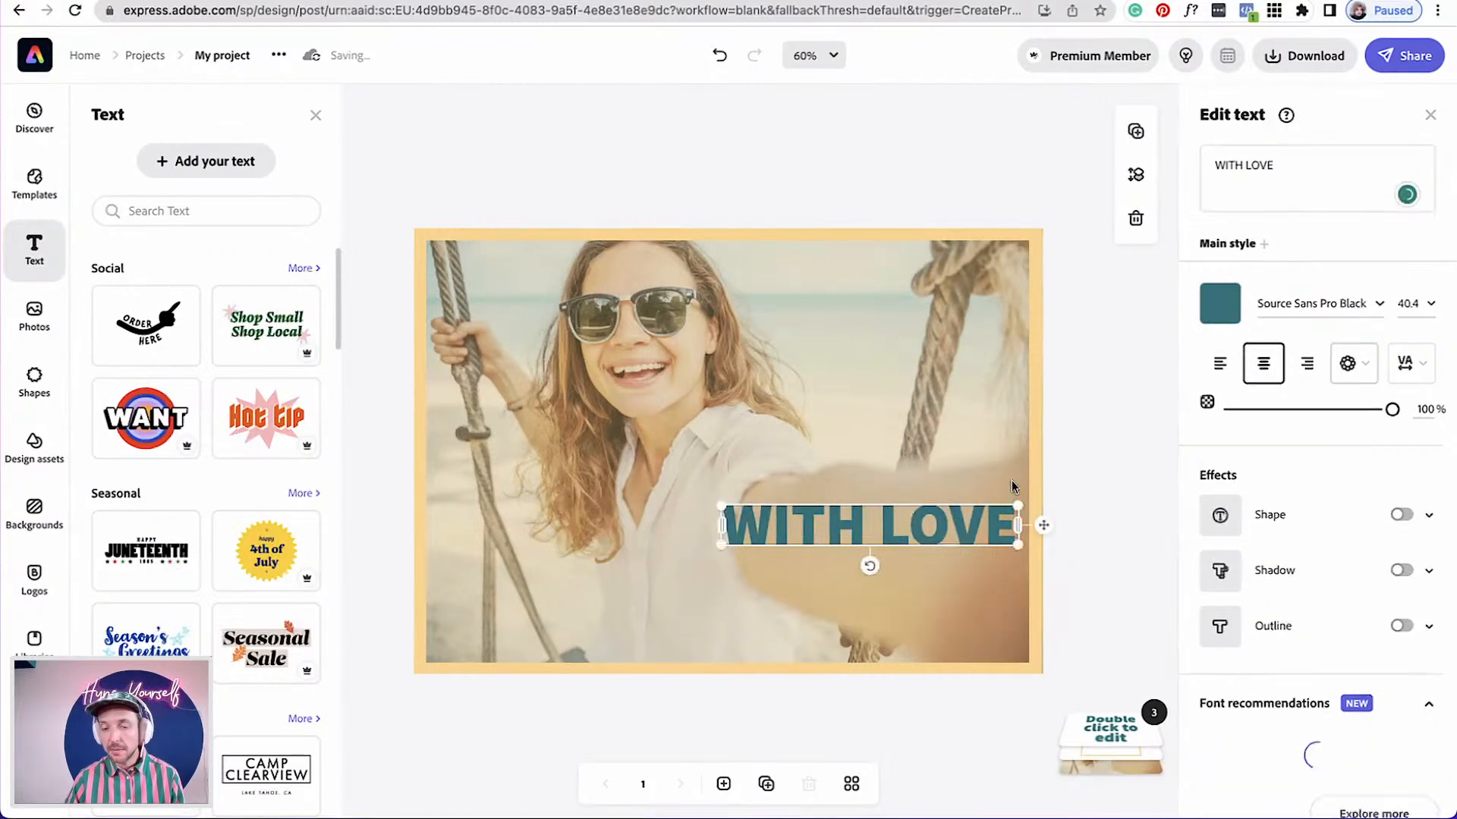
drag(1018, 505, 1133, 440)
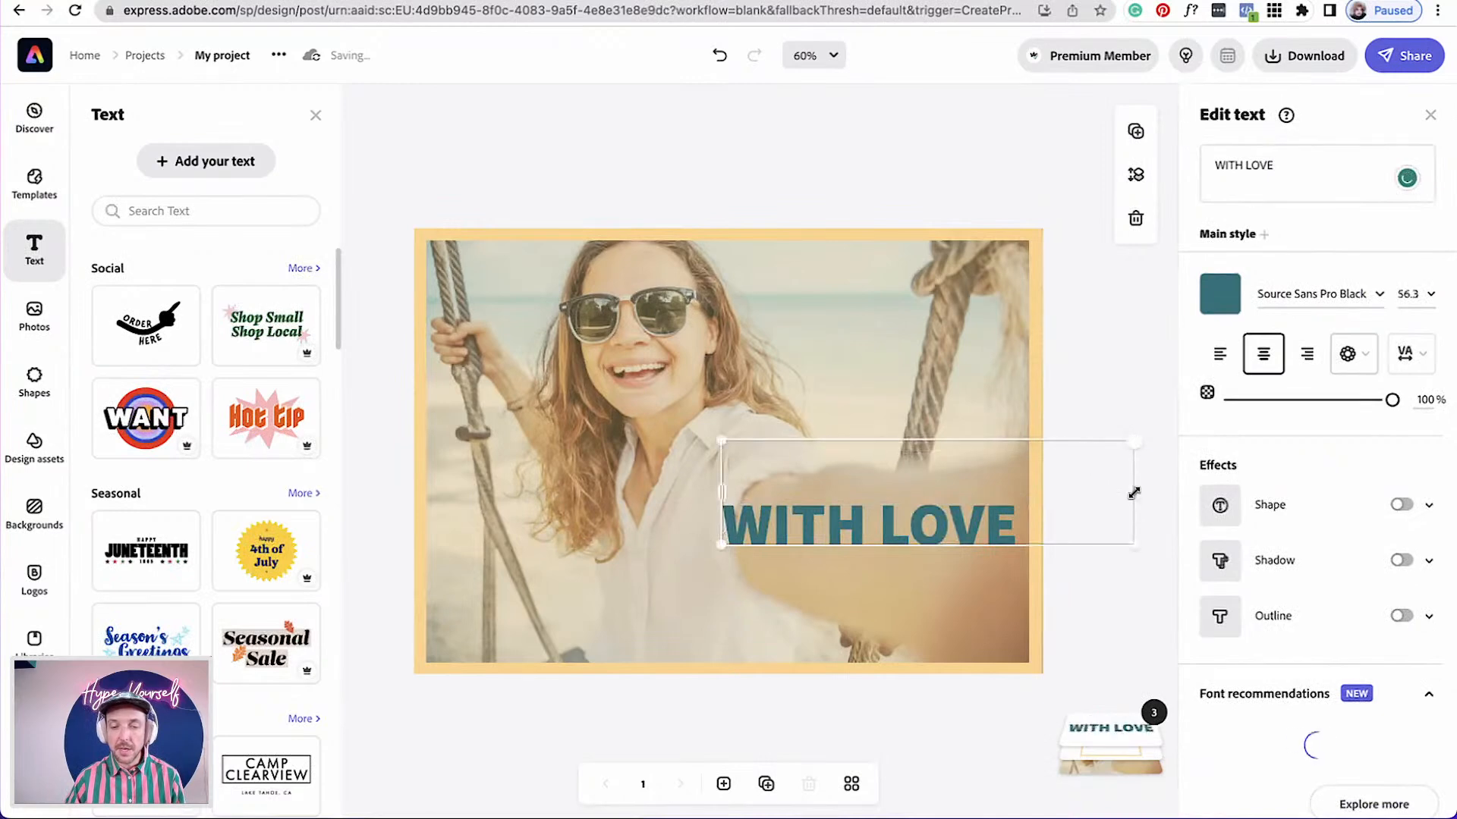
drag(1160, 497, 1009, 494)
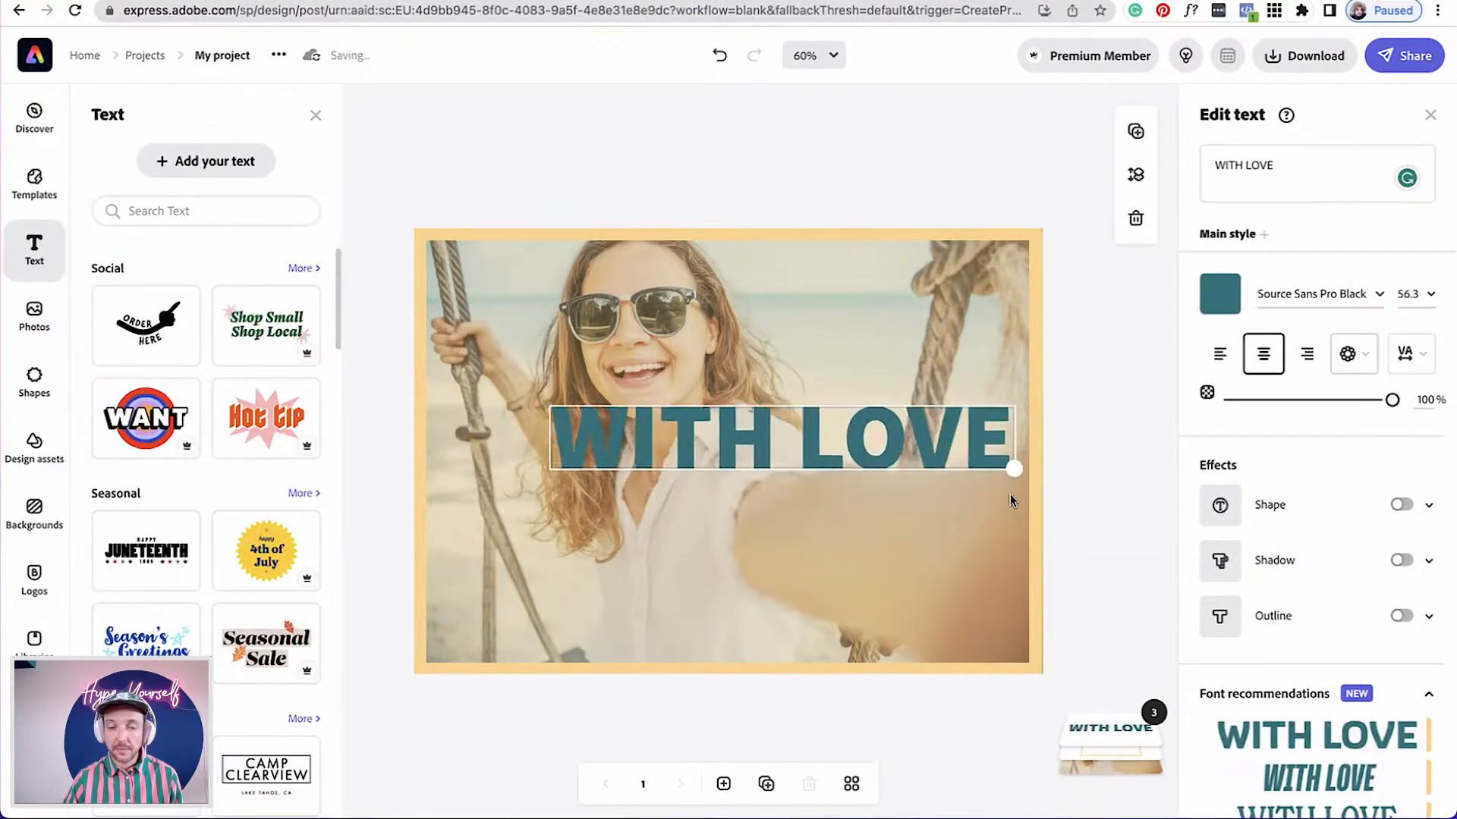
drag(1039, 437, 987, 453)
Change the text's font to Nexa Rust Slab Black
click(1381, 294)
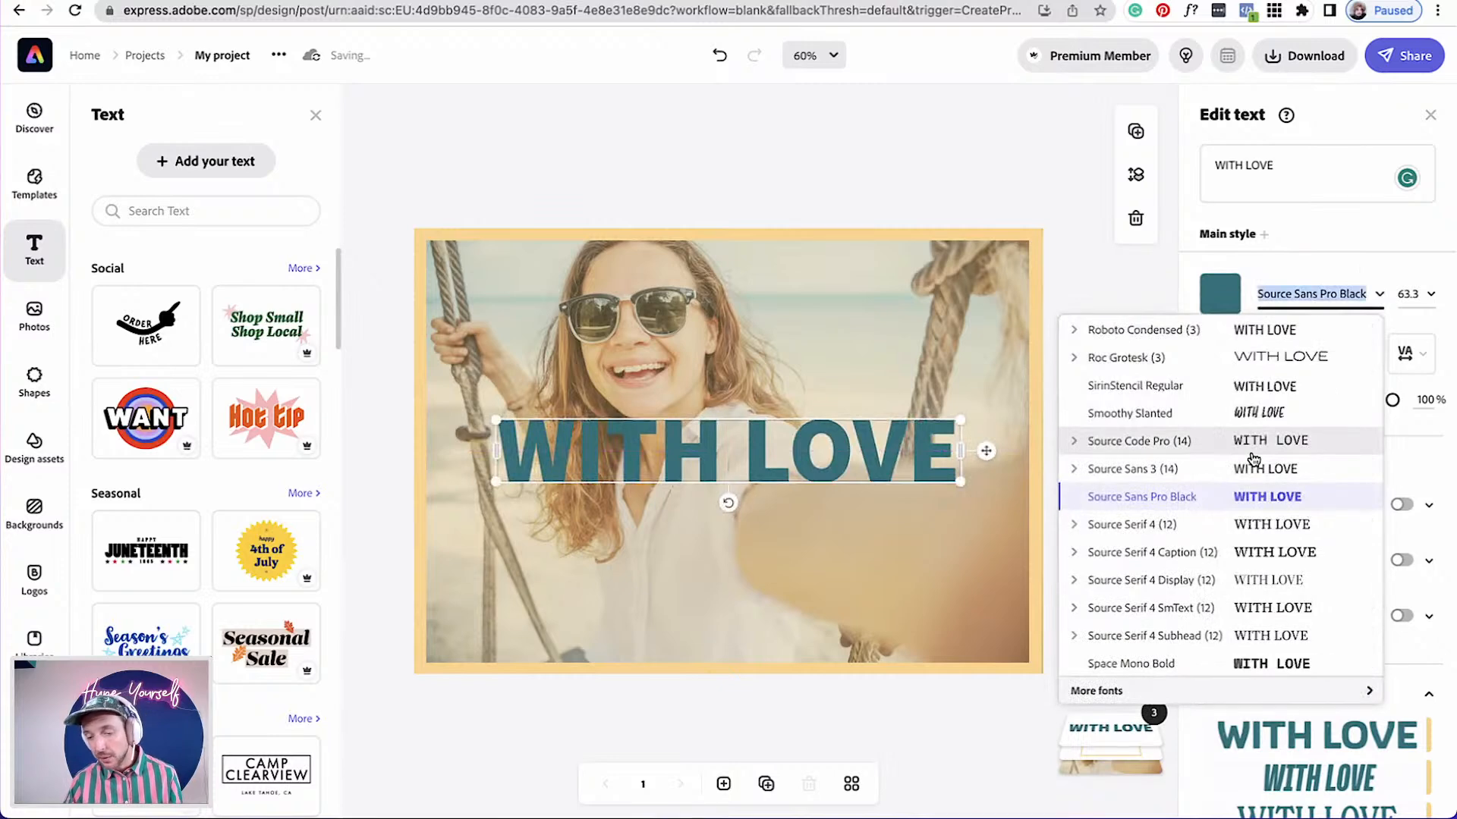
scroll(1248, 577, down, 5)
scroll(1245, 587, down, 1)
scroll(1237, 585, up, 8)
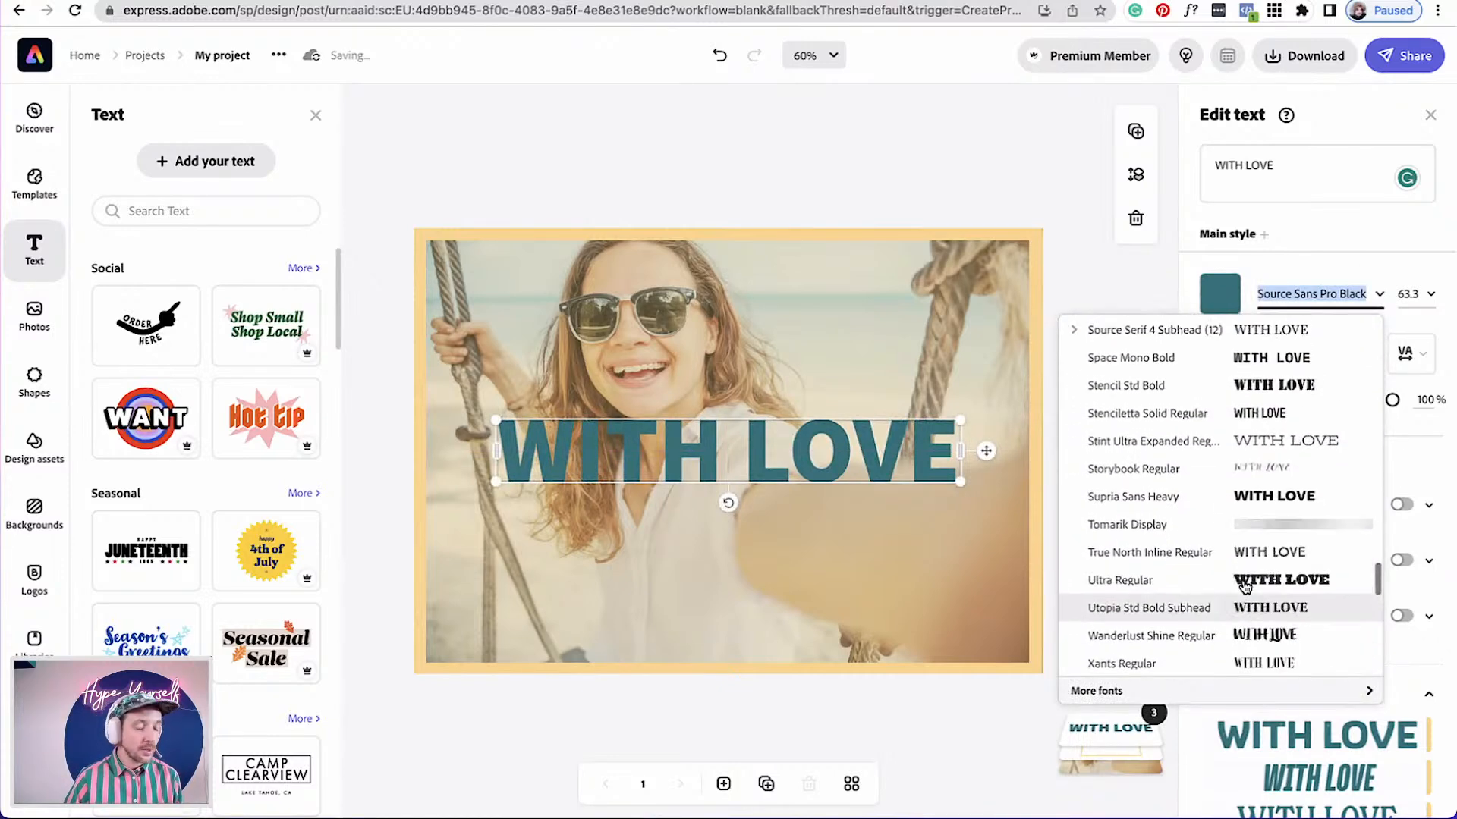
text(n)
text(exa)
text( re)
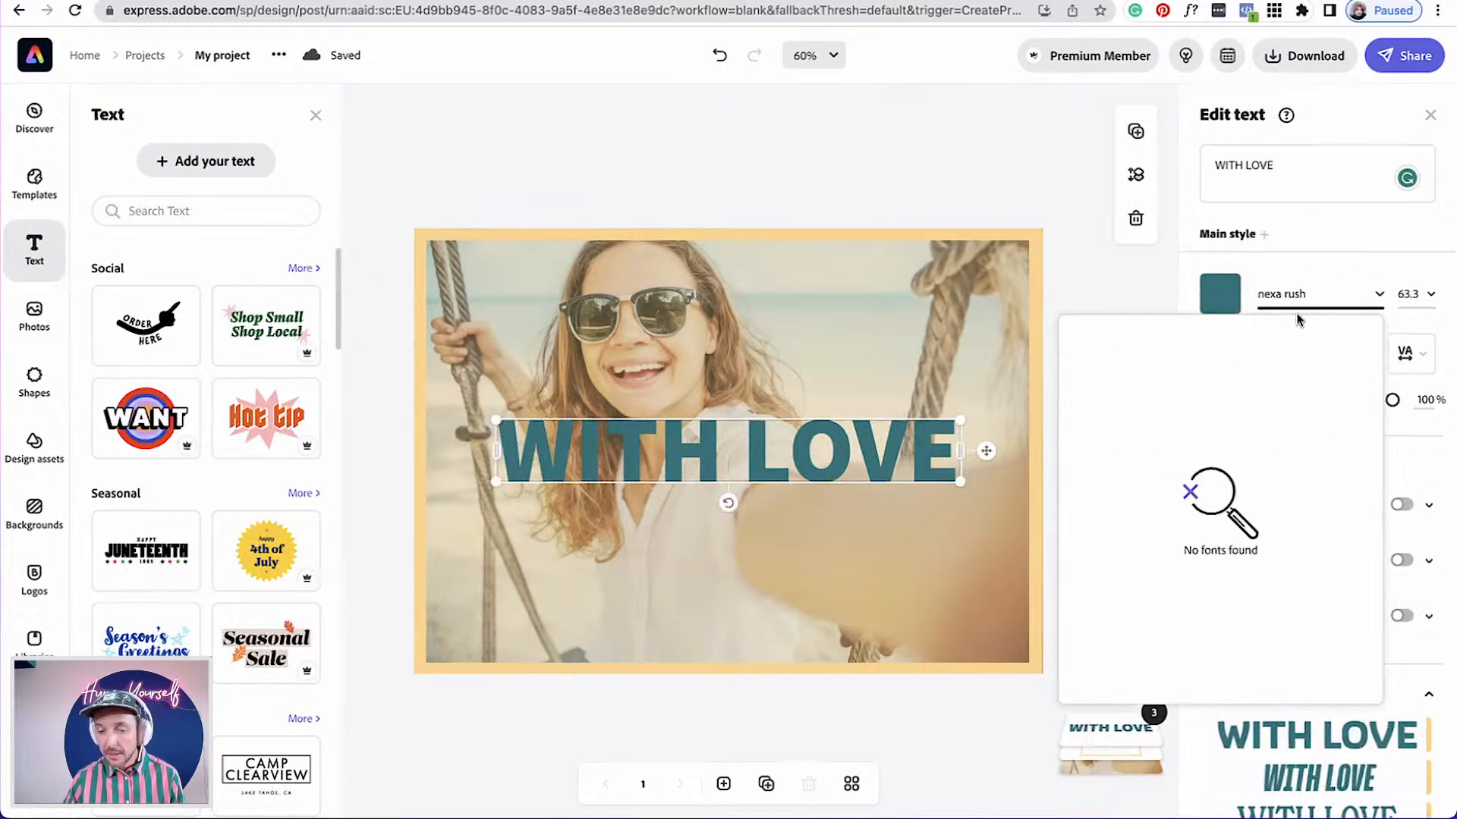
key(BackSpace)
text(t)
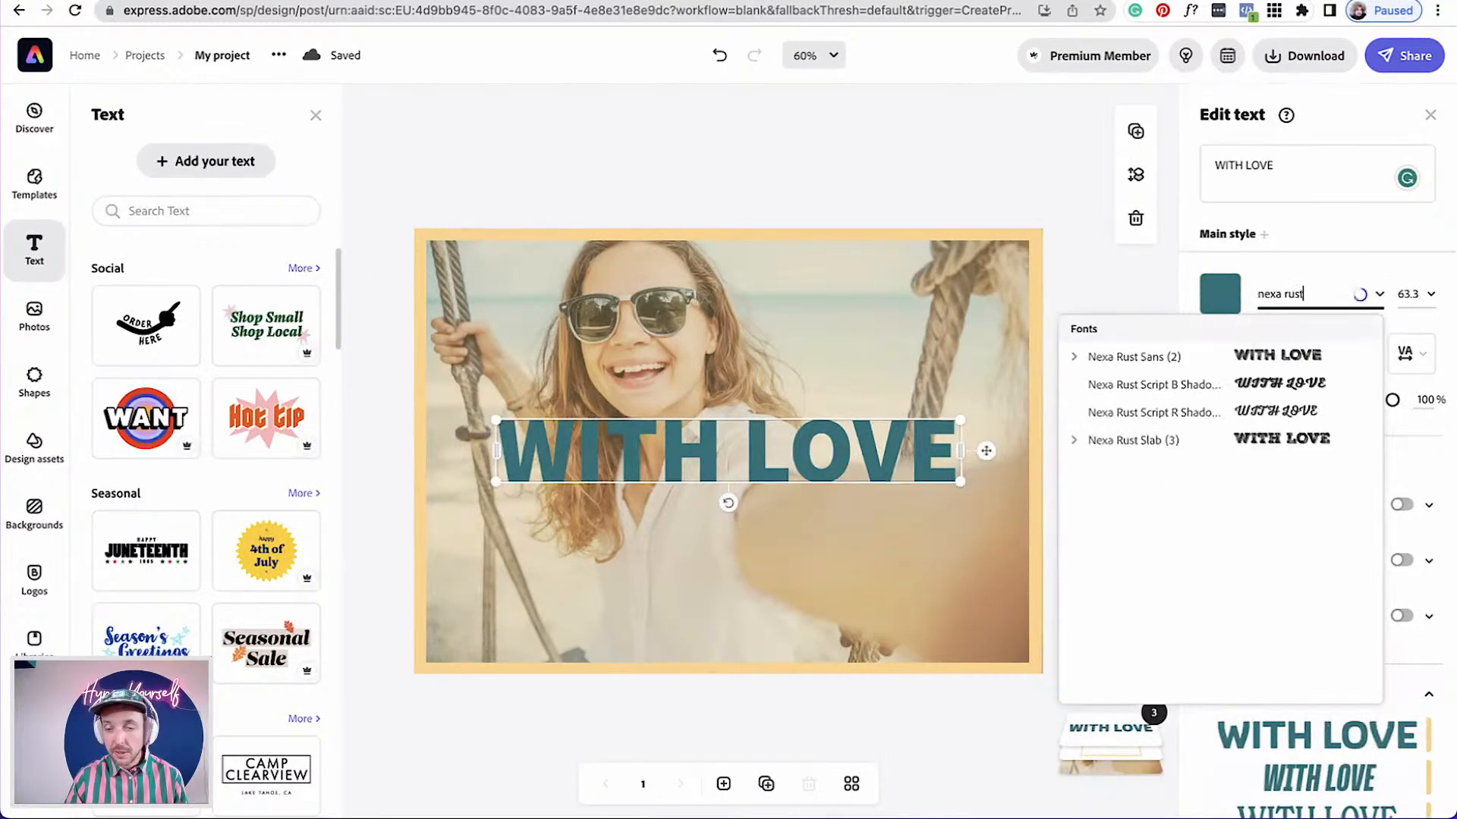
click(1071, 444)
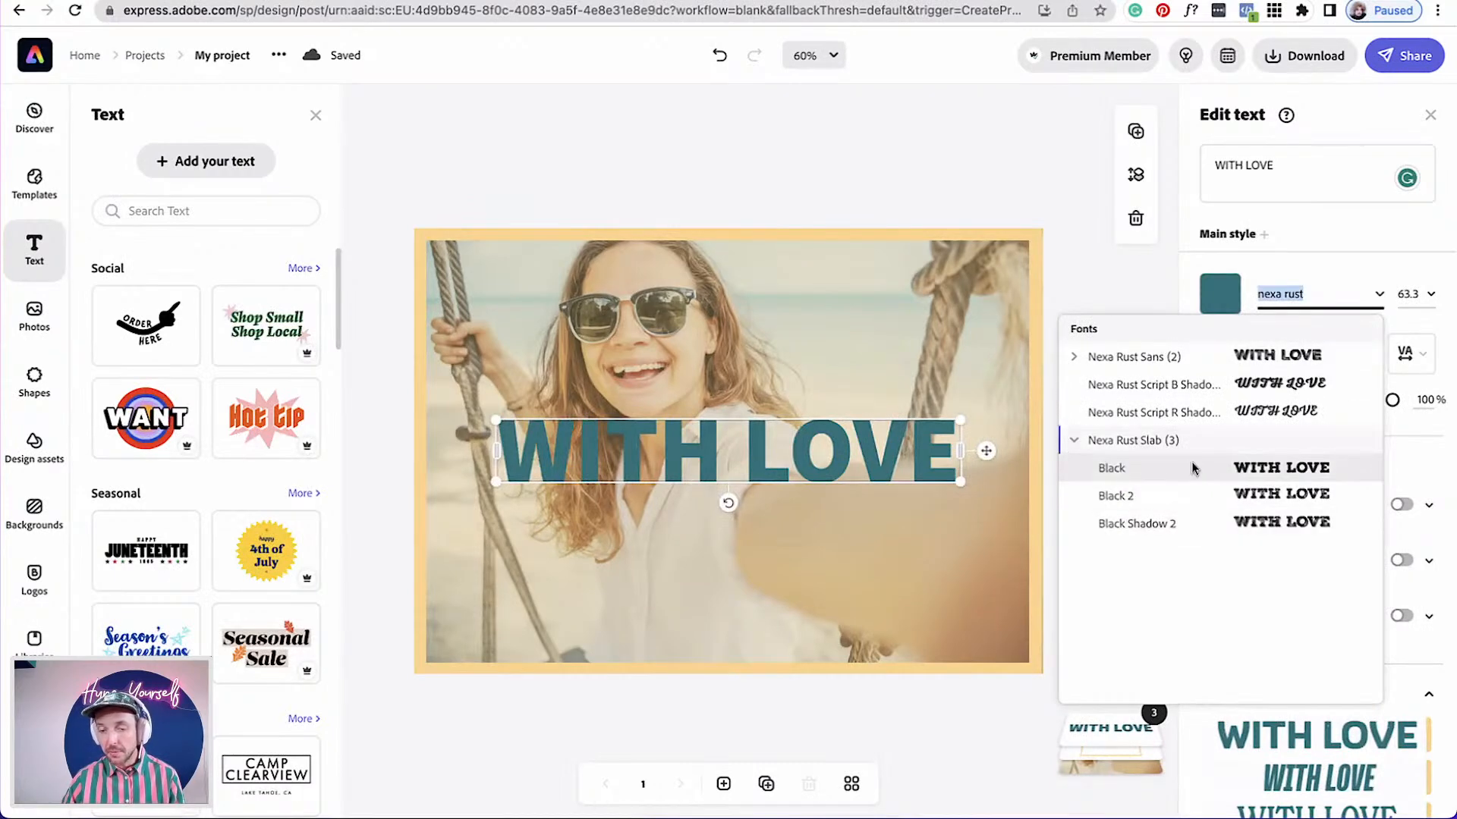
click(1192, 468)
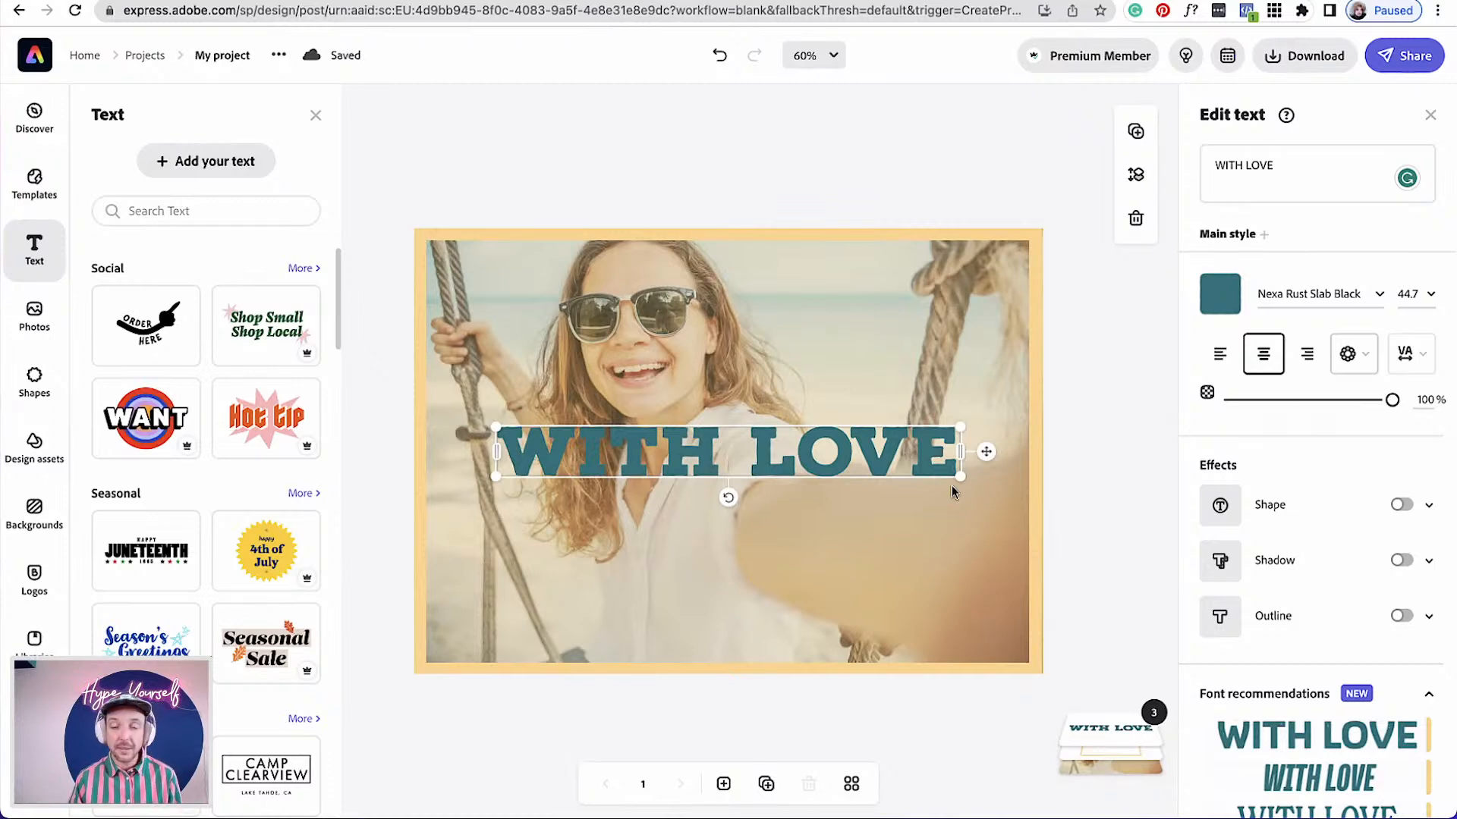
Set the text colour to a light orange, #FFAC66
click(1220, 293)
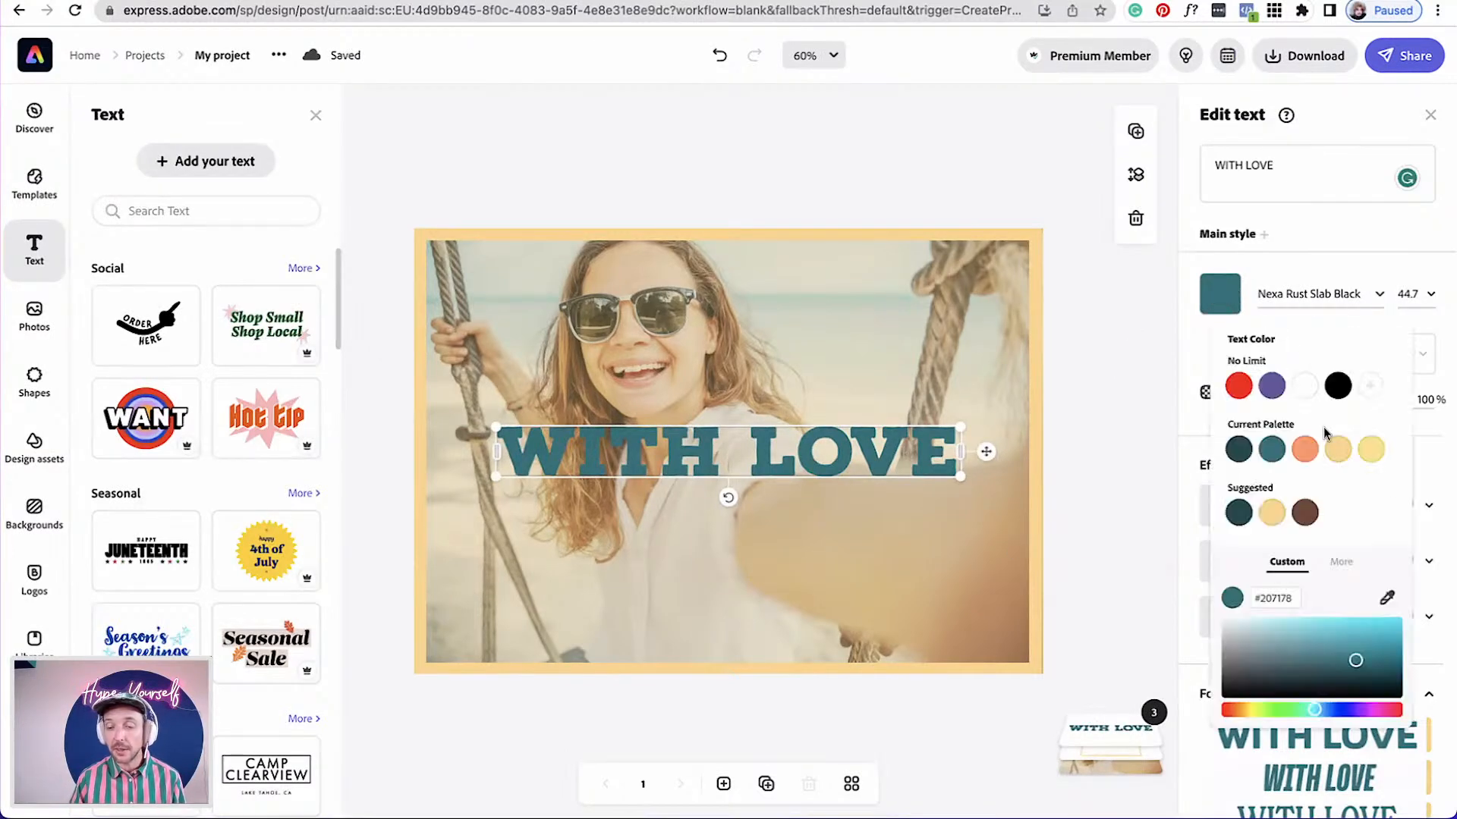
click(1304, 449)
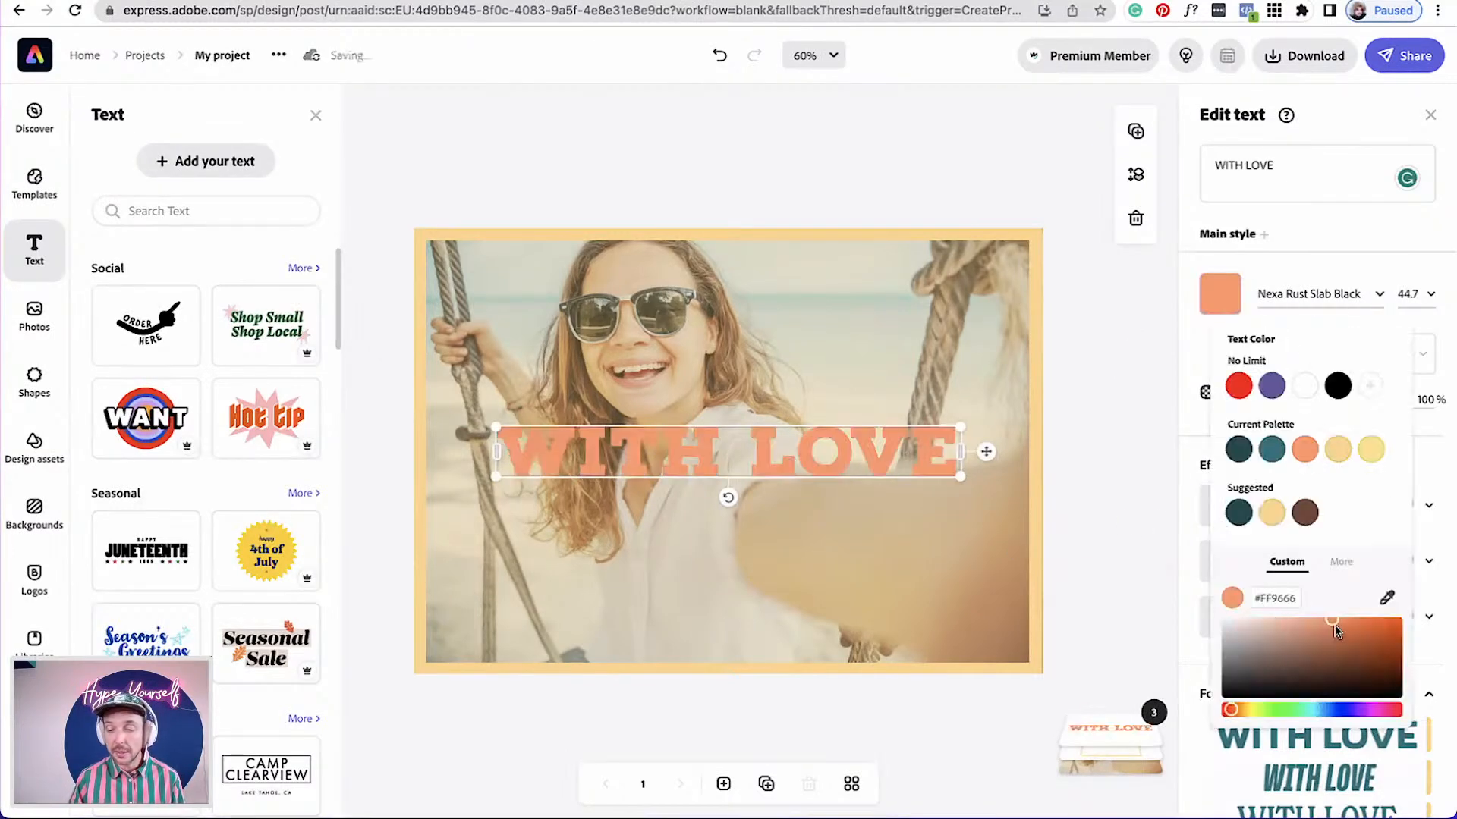
drag(1230, 710, 1242, 718)
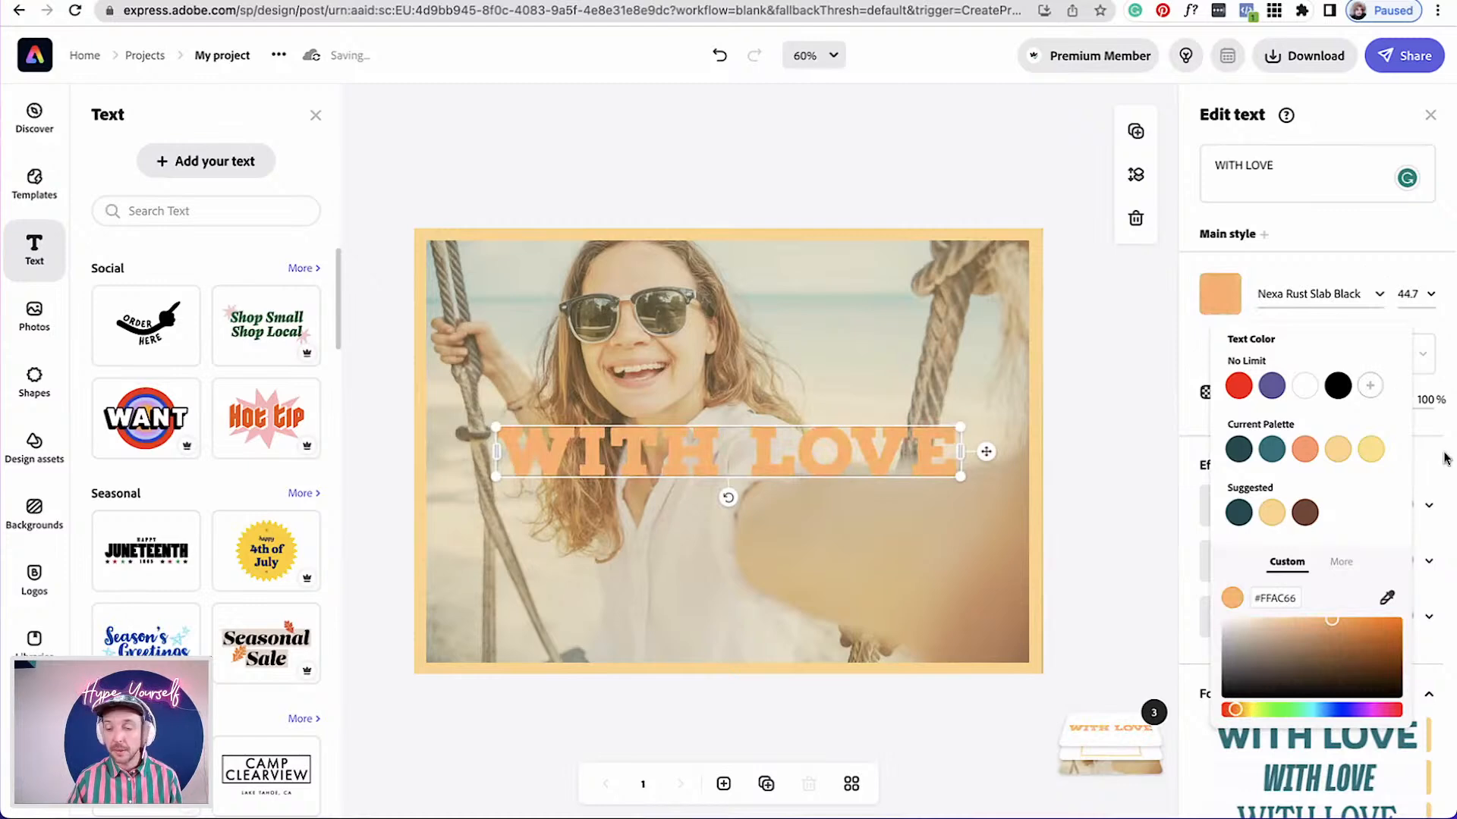
click(1433, 489)
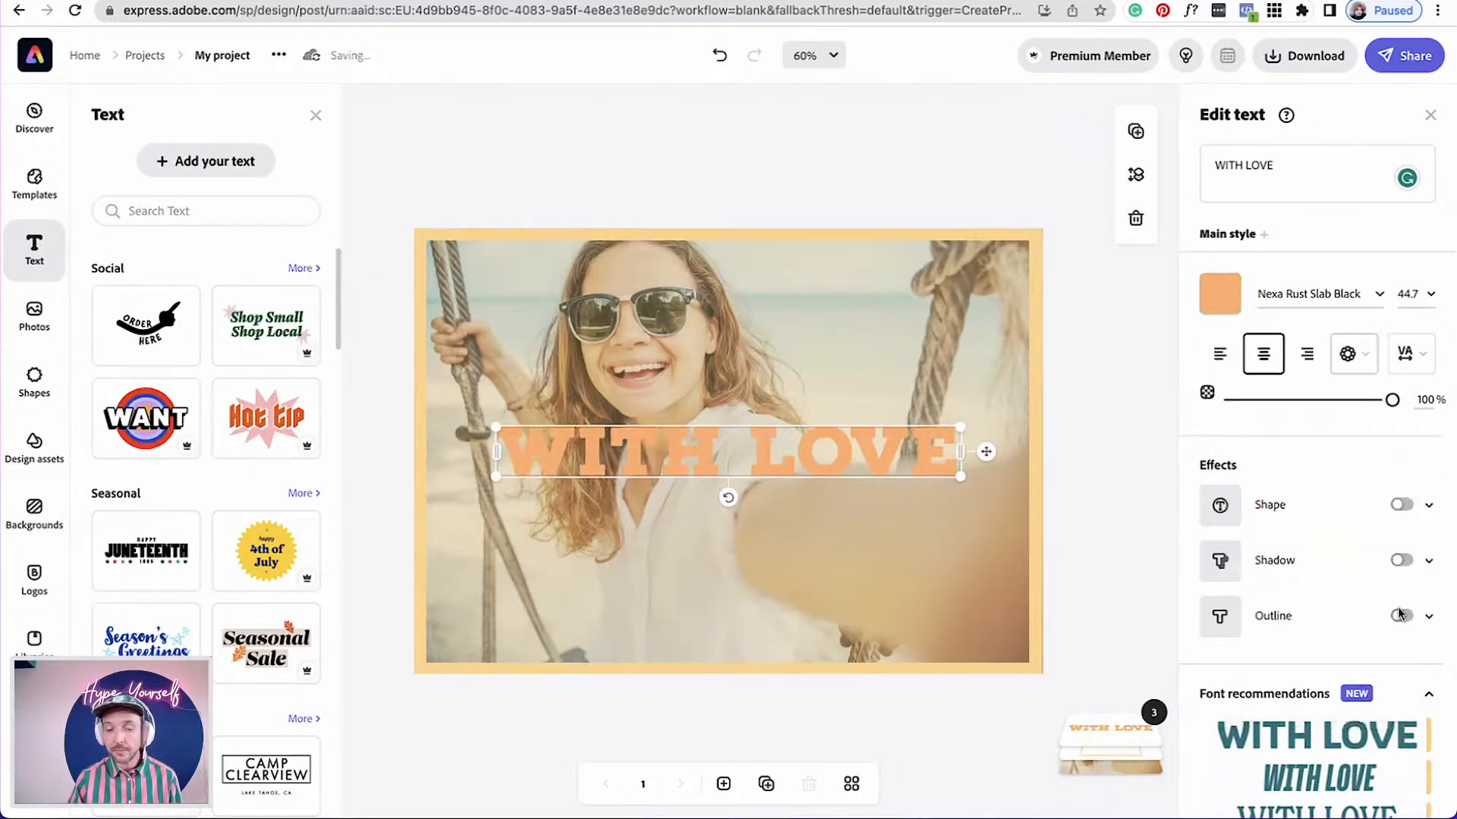
Turn on the title's outline, colour it white and set its thickness to 21
click(1400, 614)
click(1207, 677)
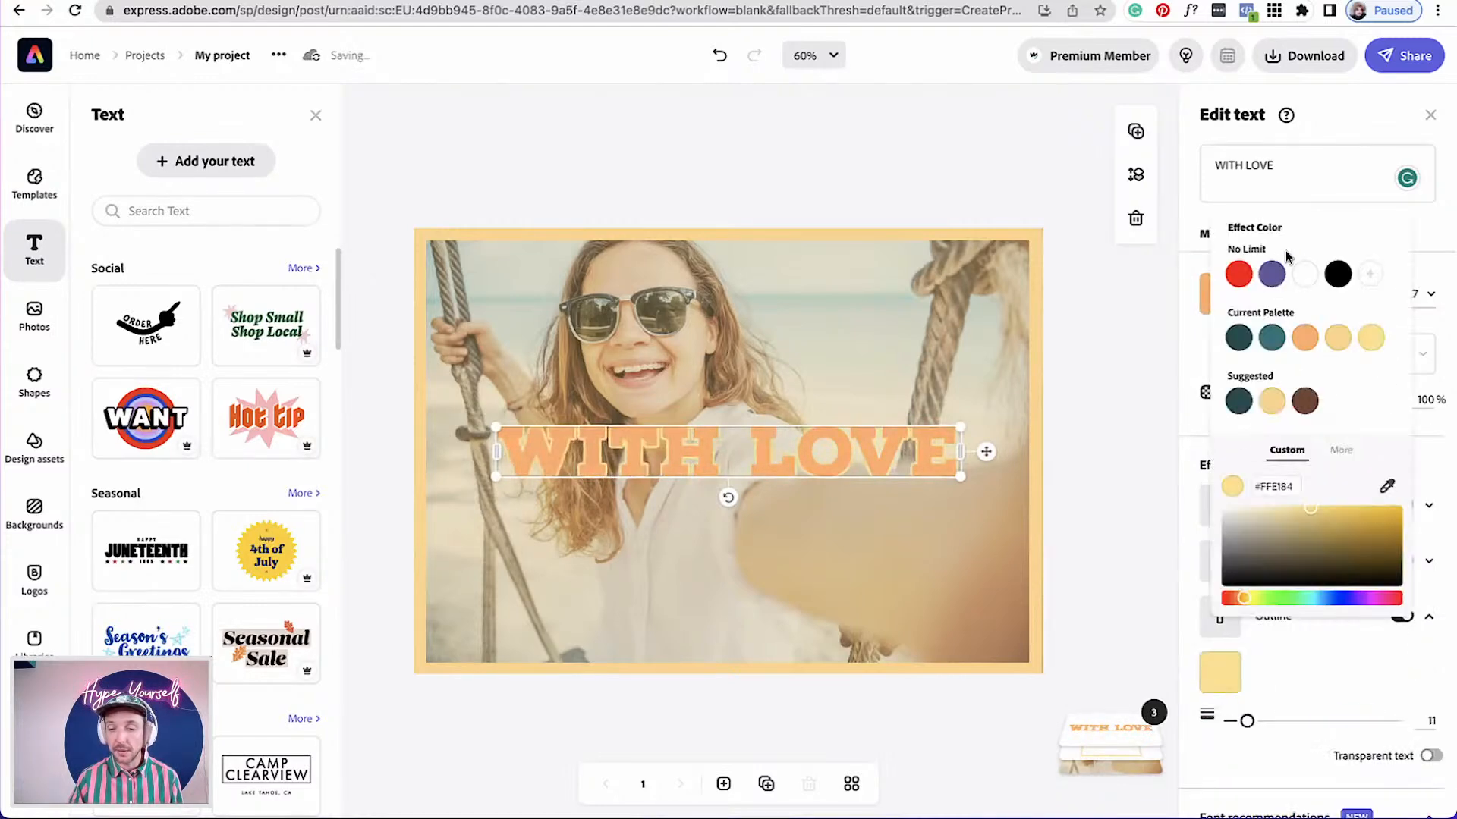
click(1304, 274)
drag(1246, 721, 1264, 725)
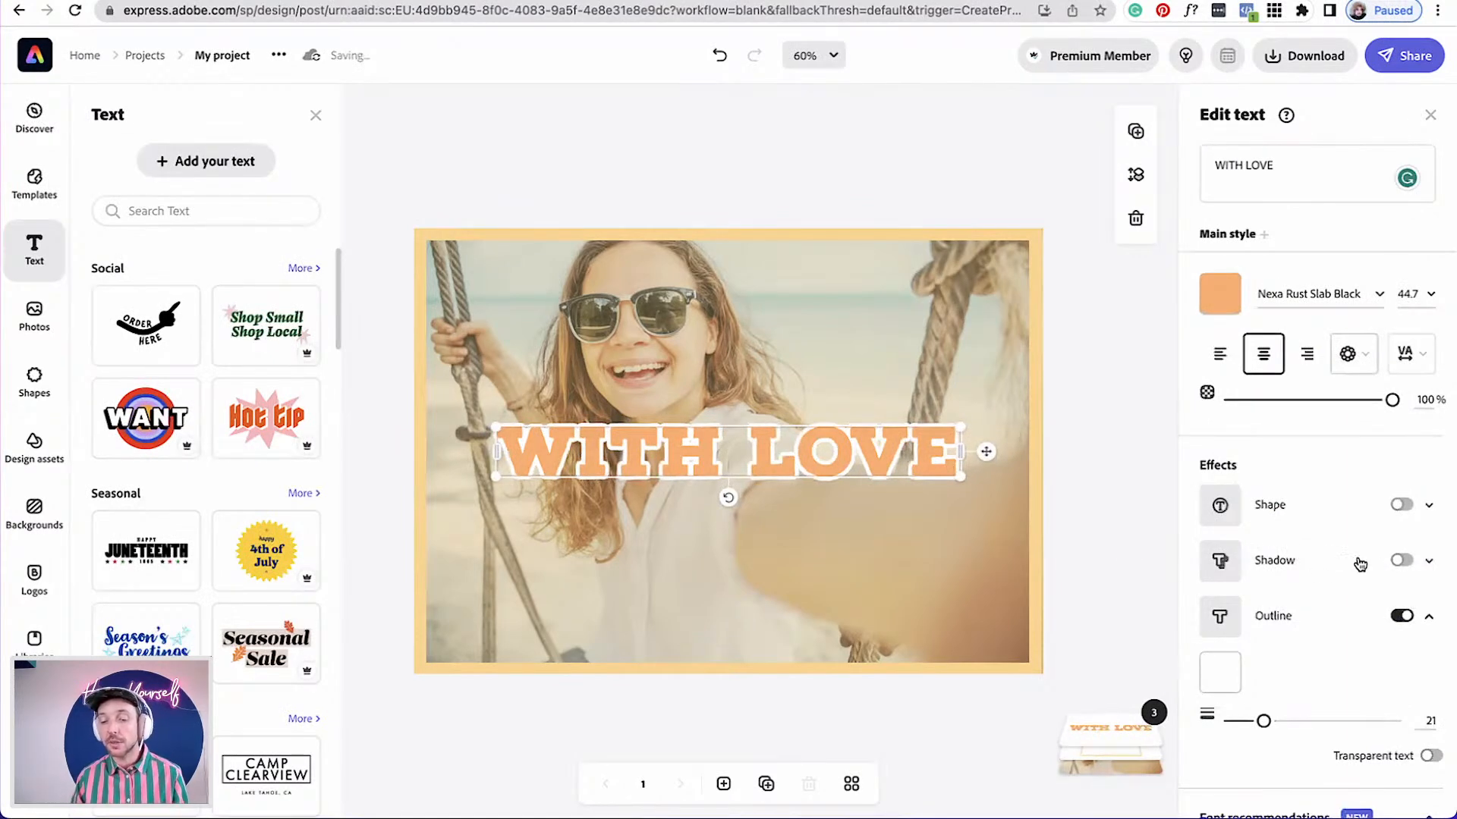
Duplicate the WITH LOVE title and give the copy an orange #FFAC66 outline
click(1135, 132)
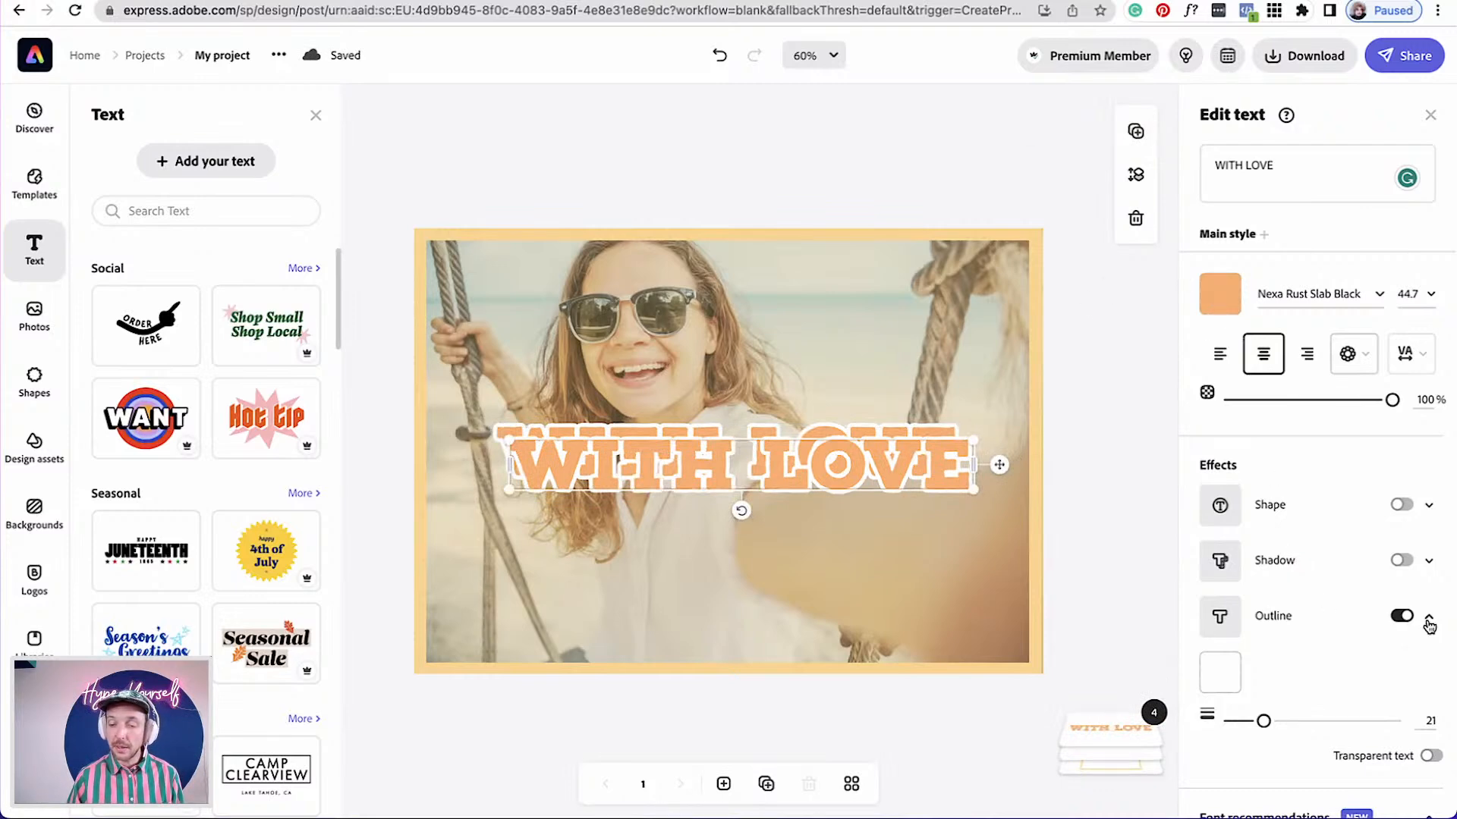
click(1217, 675)
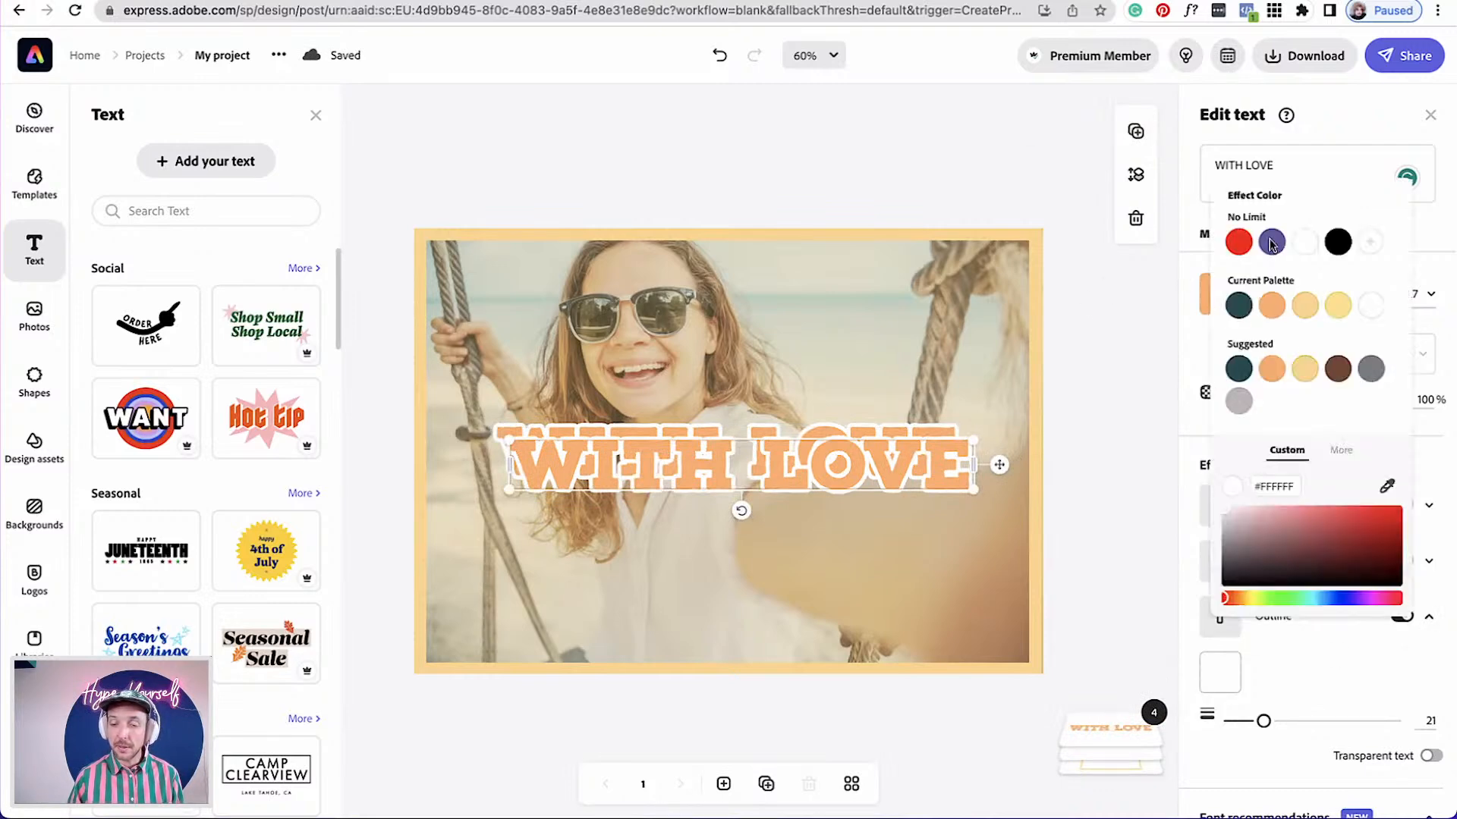
click(1265, 311)
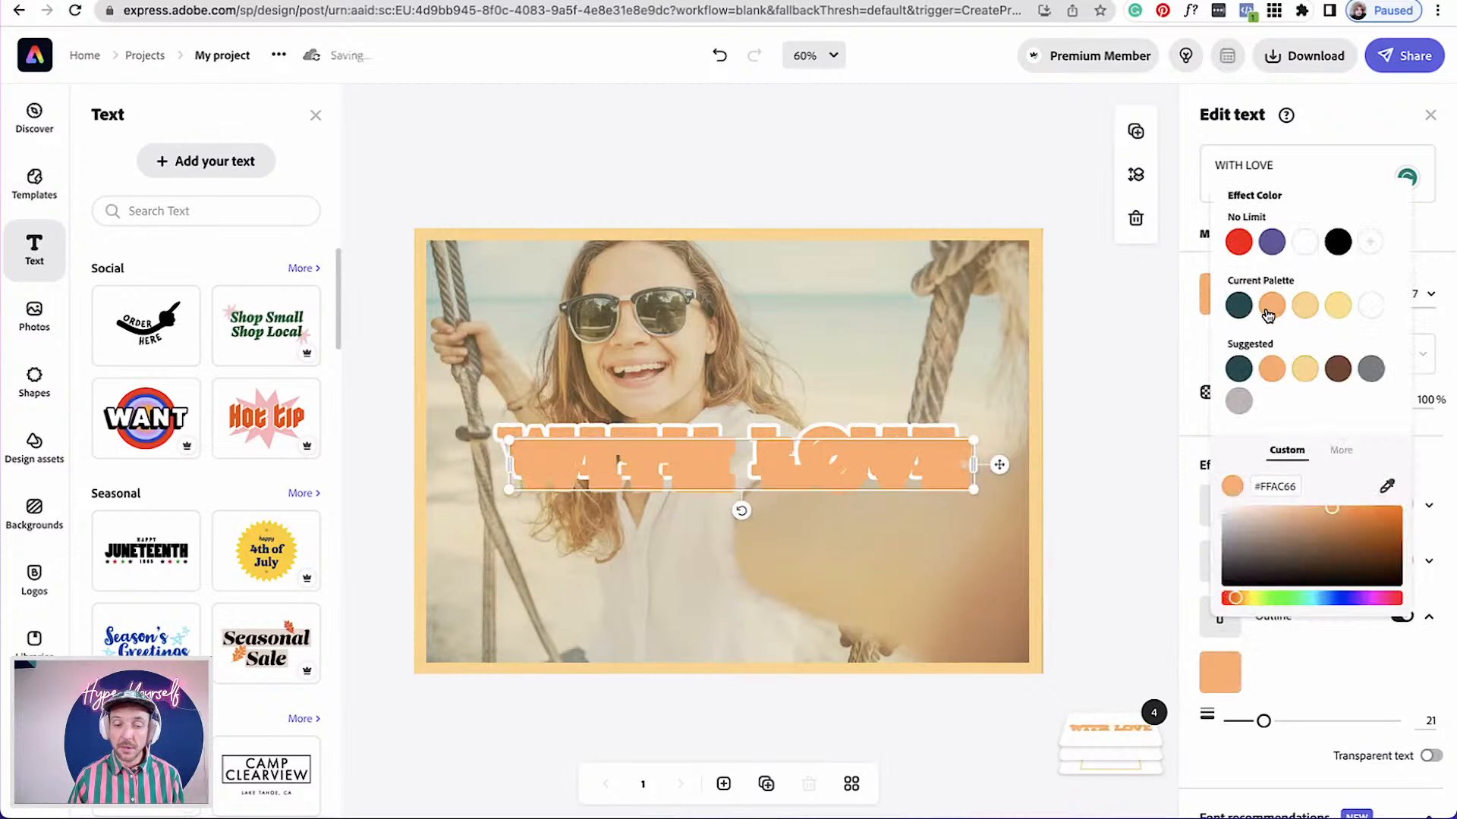
click(1118, 423)
mouse_move(1100, 706)
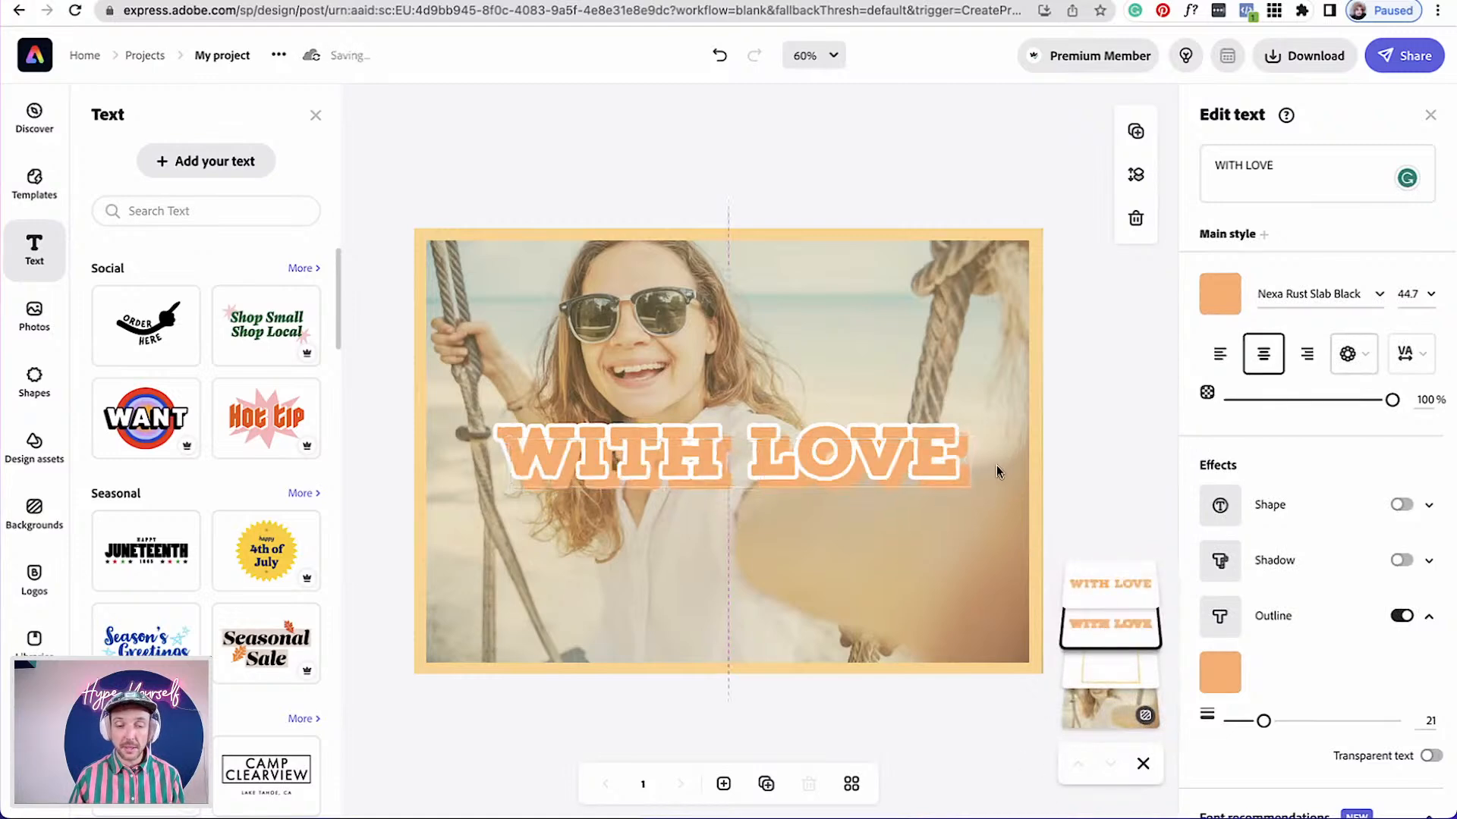
drag(993, 463, 996, 465)
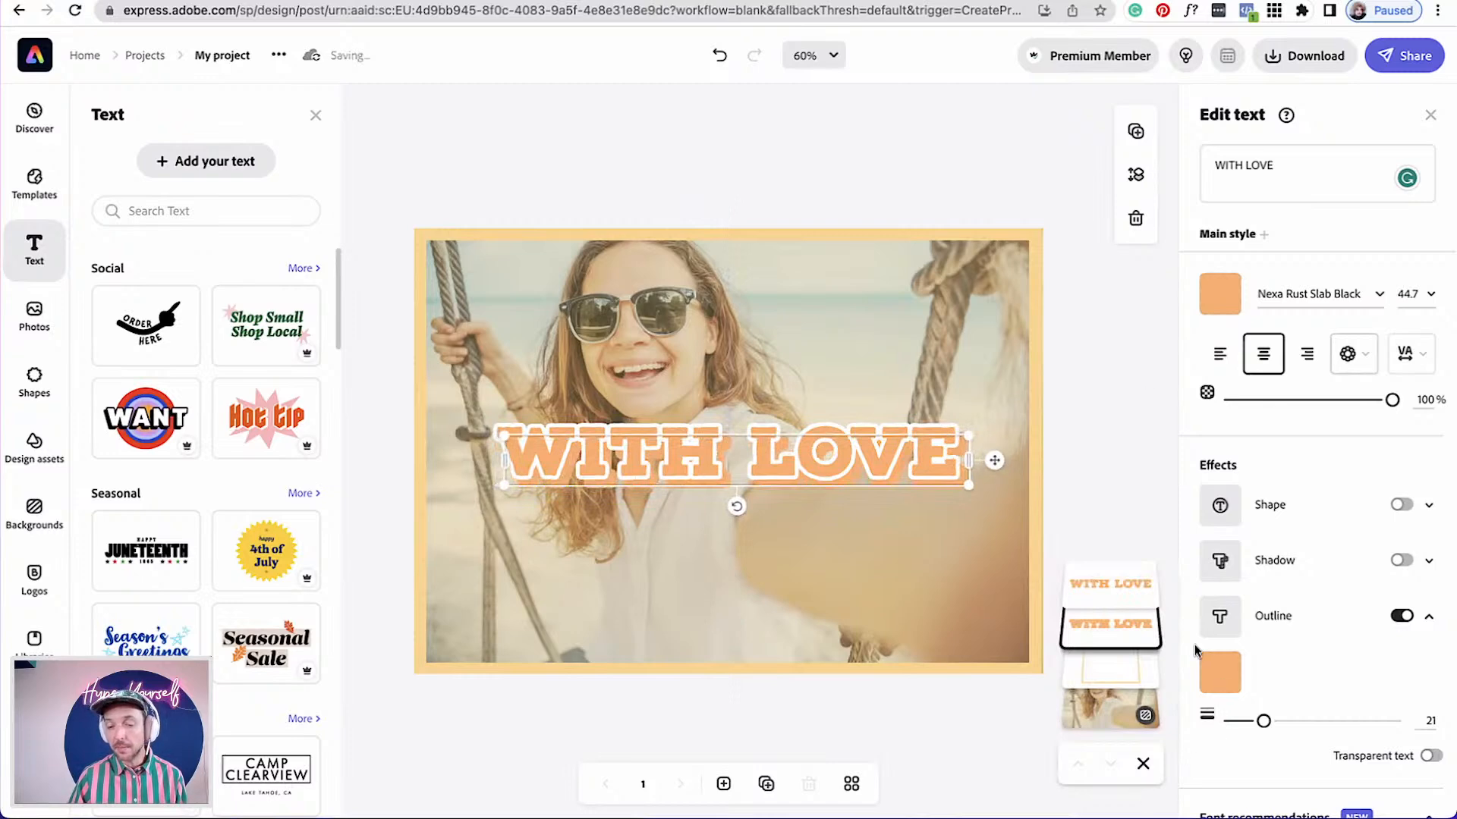
Darken the copy's outline colour to #DF761D
click(1219, 672)
drag(1342, 515, 1377, 520)
drag(1381, 520, 1374, 518)
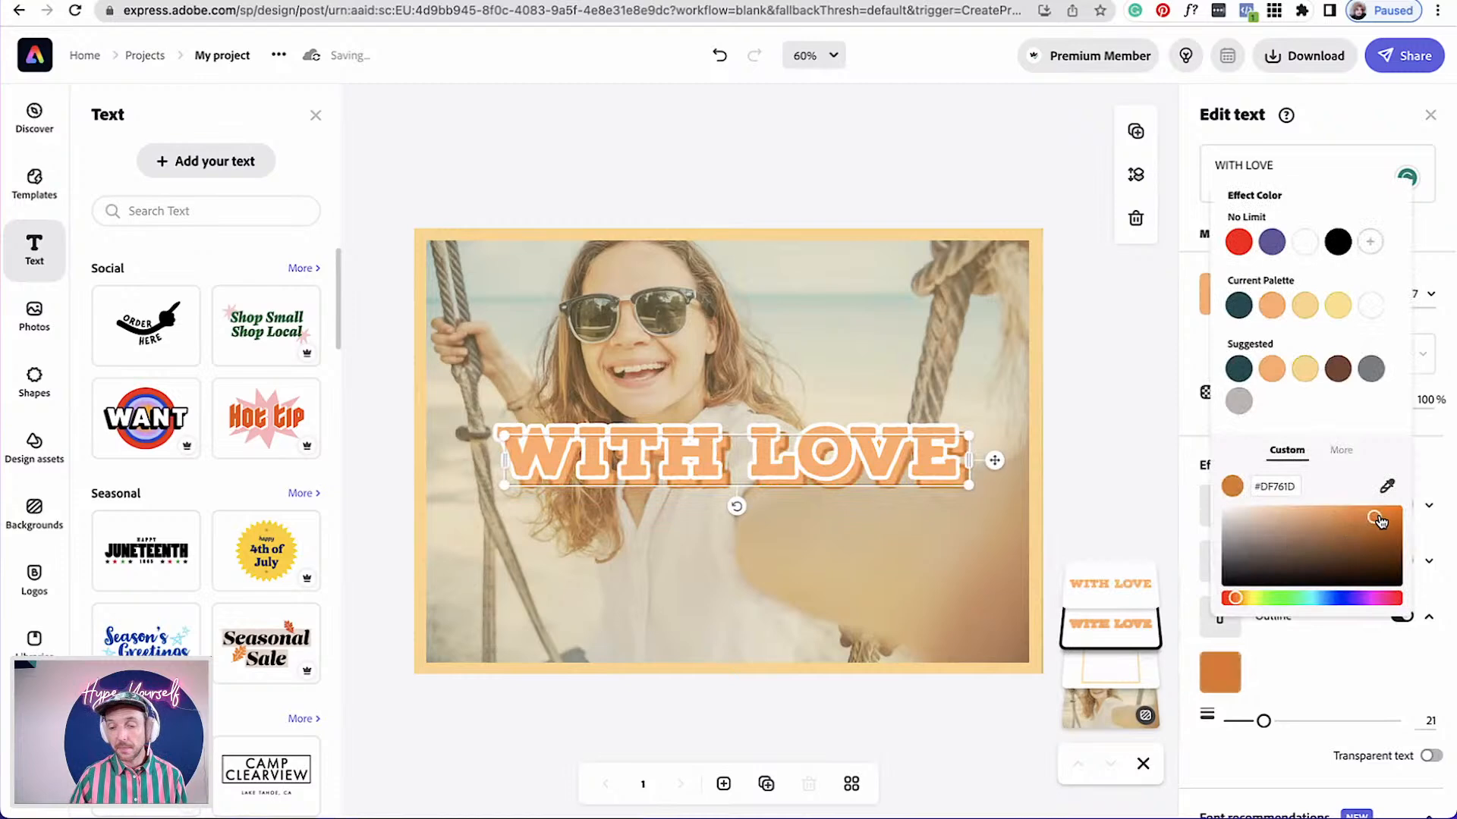
click(1101, 493)
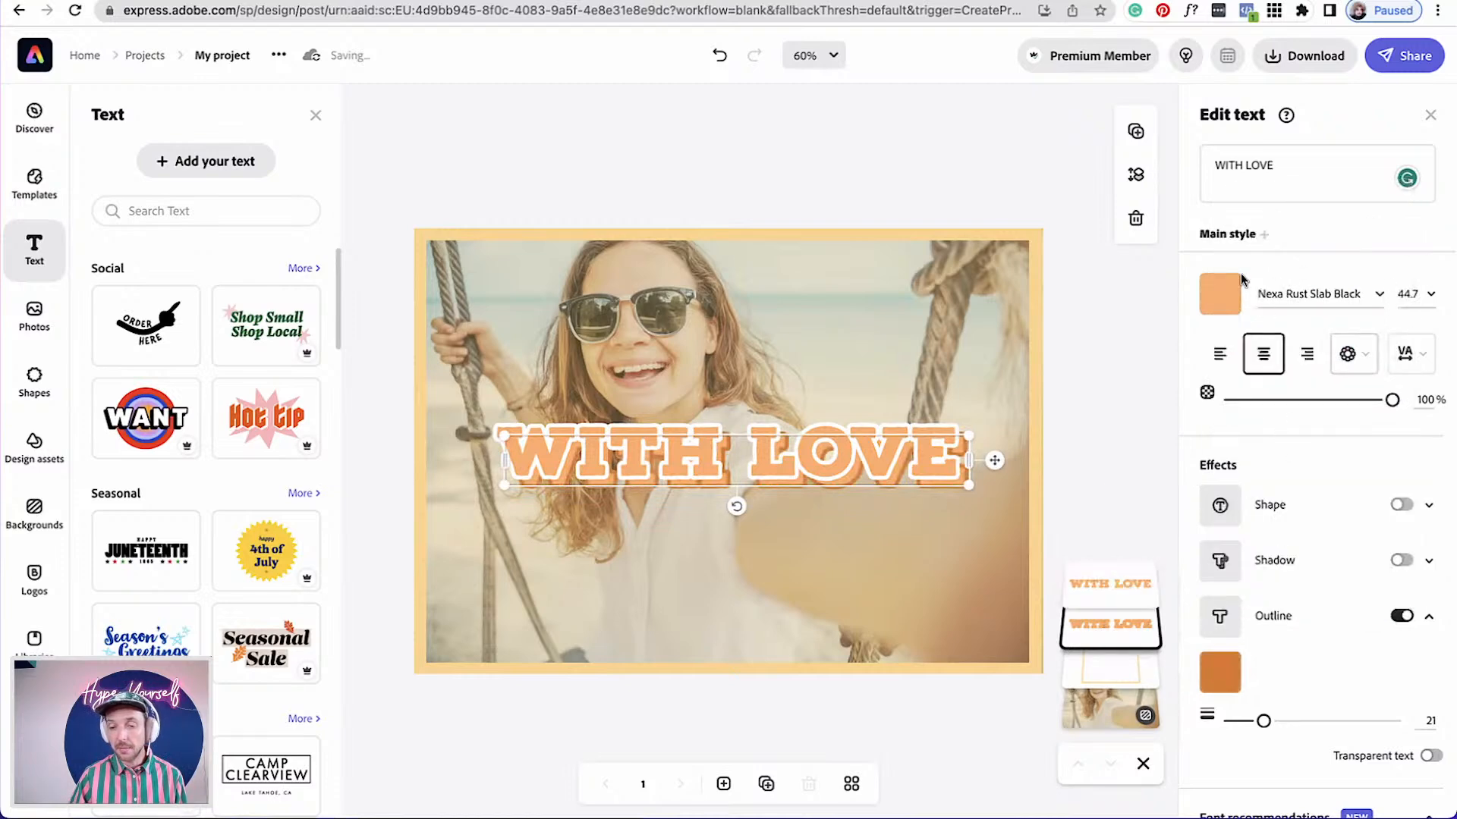
Set the copy's text colour to the matching dark orange suggested swatch
click(1219, 293)
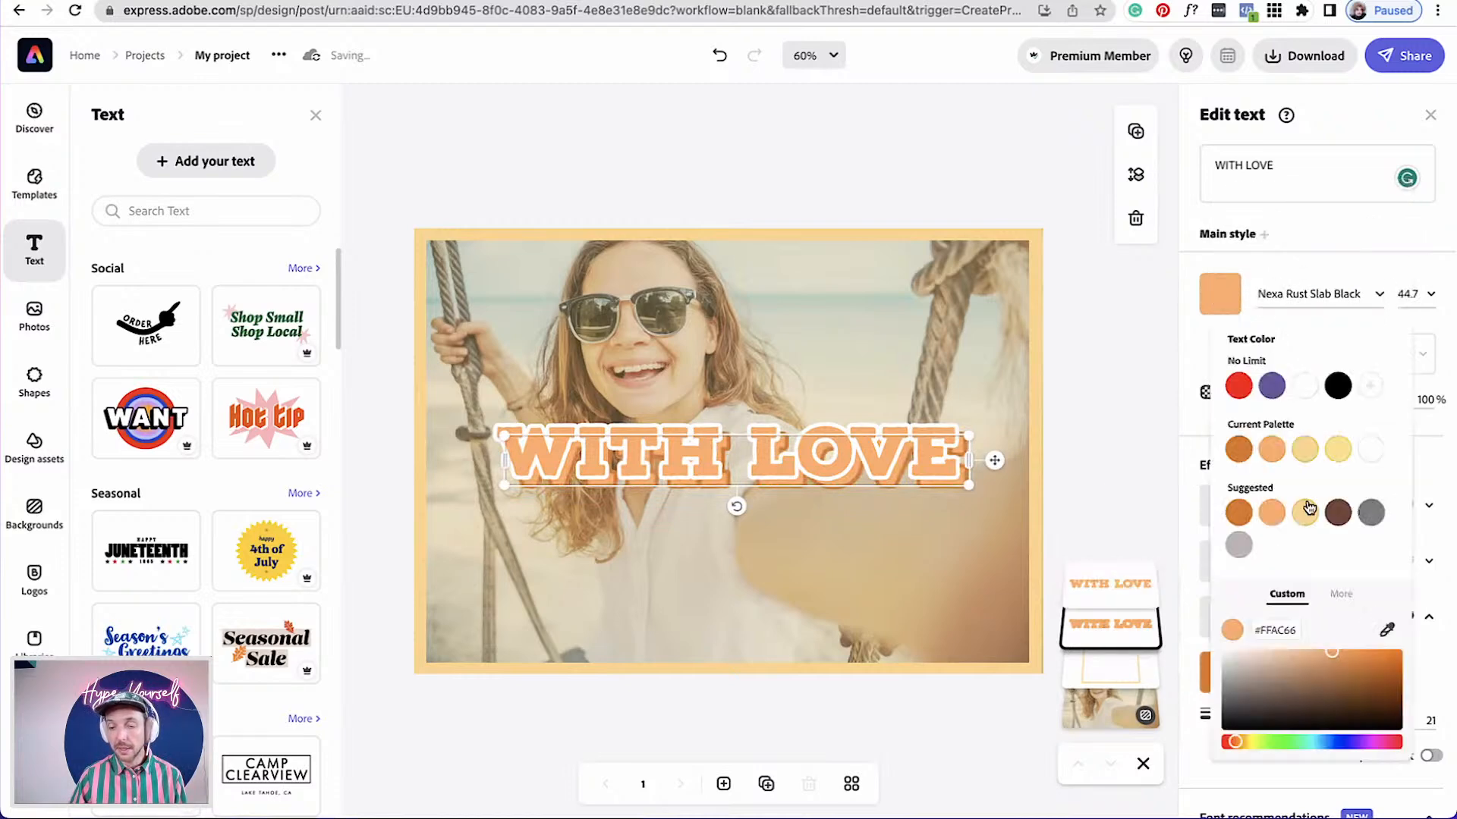
click(1238, 512)
click(1120, 522)
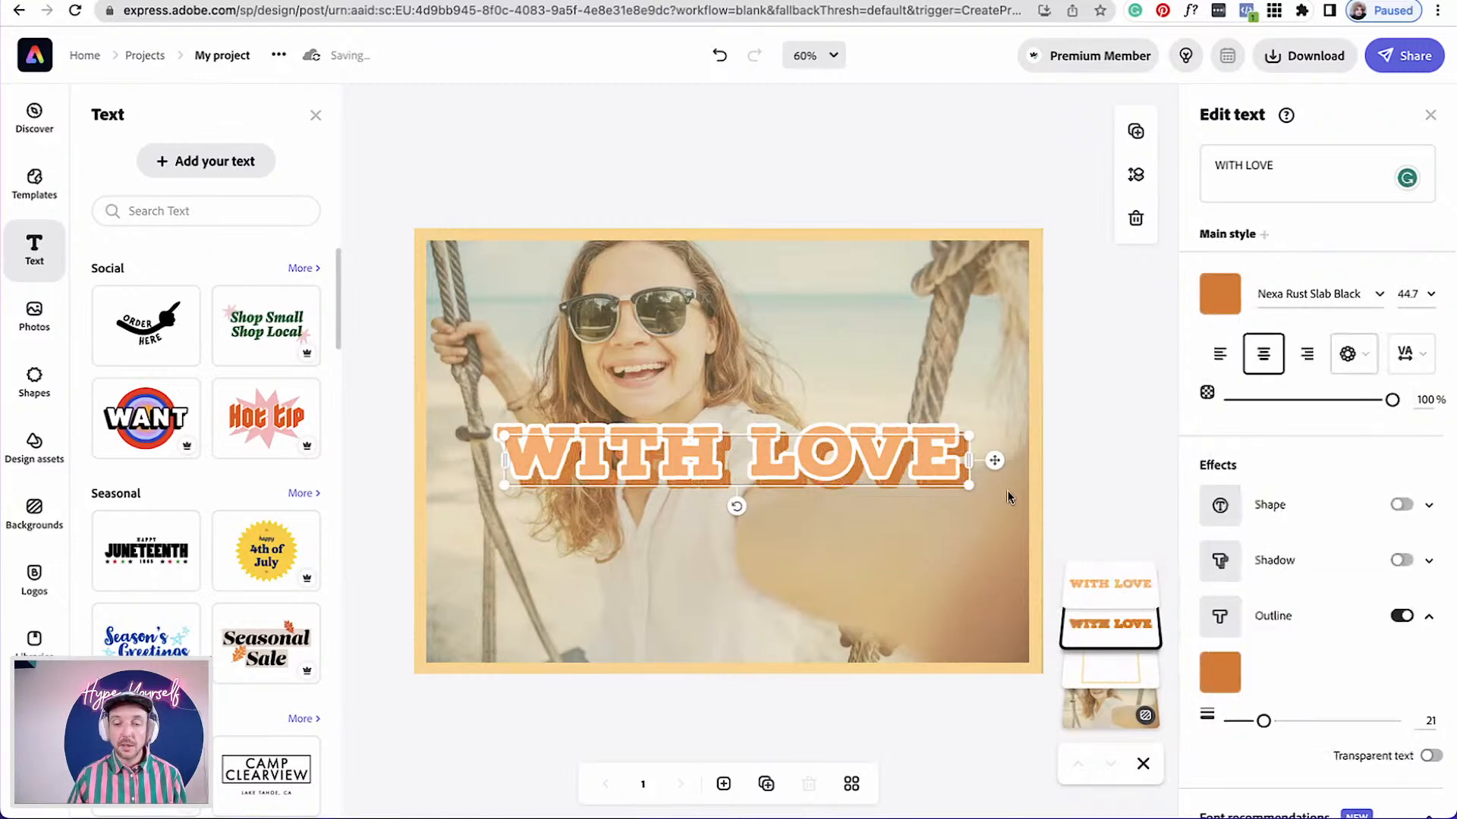
Select both title copies, group them, and enlarge the group slightly over the photo
click(1120, 591)
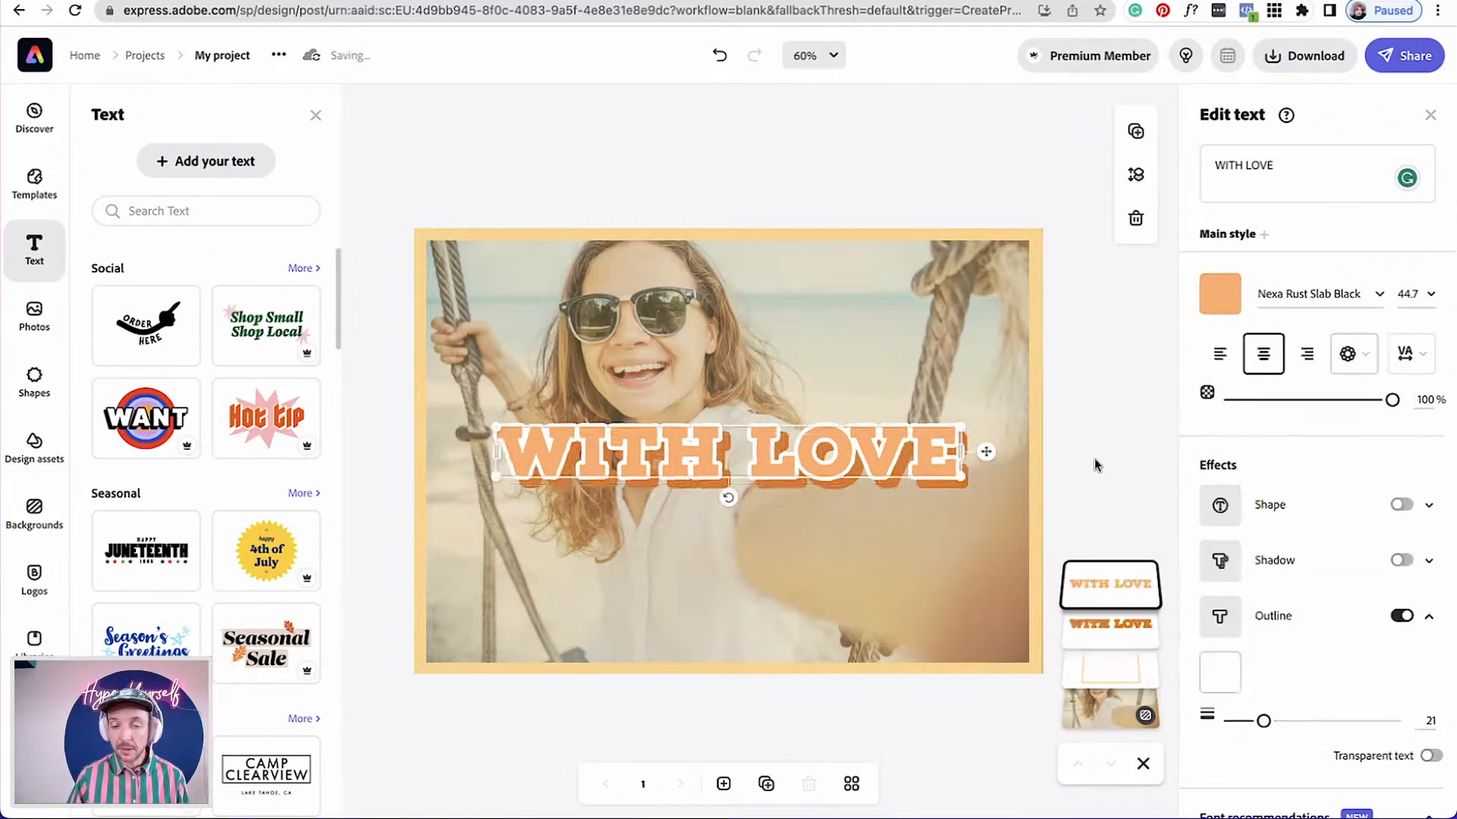
drag(1093, 500, 817, 392)
drag(1060, 377, 1037, 371)
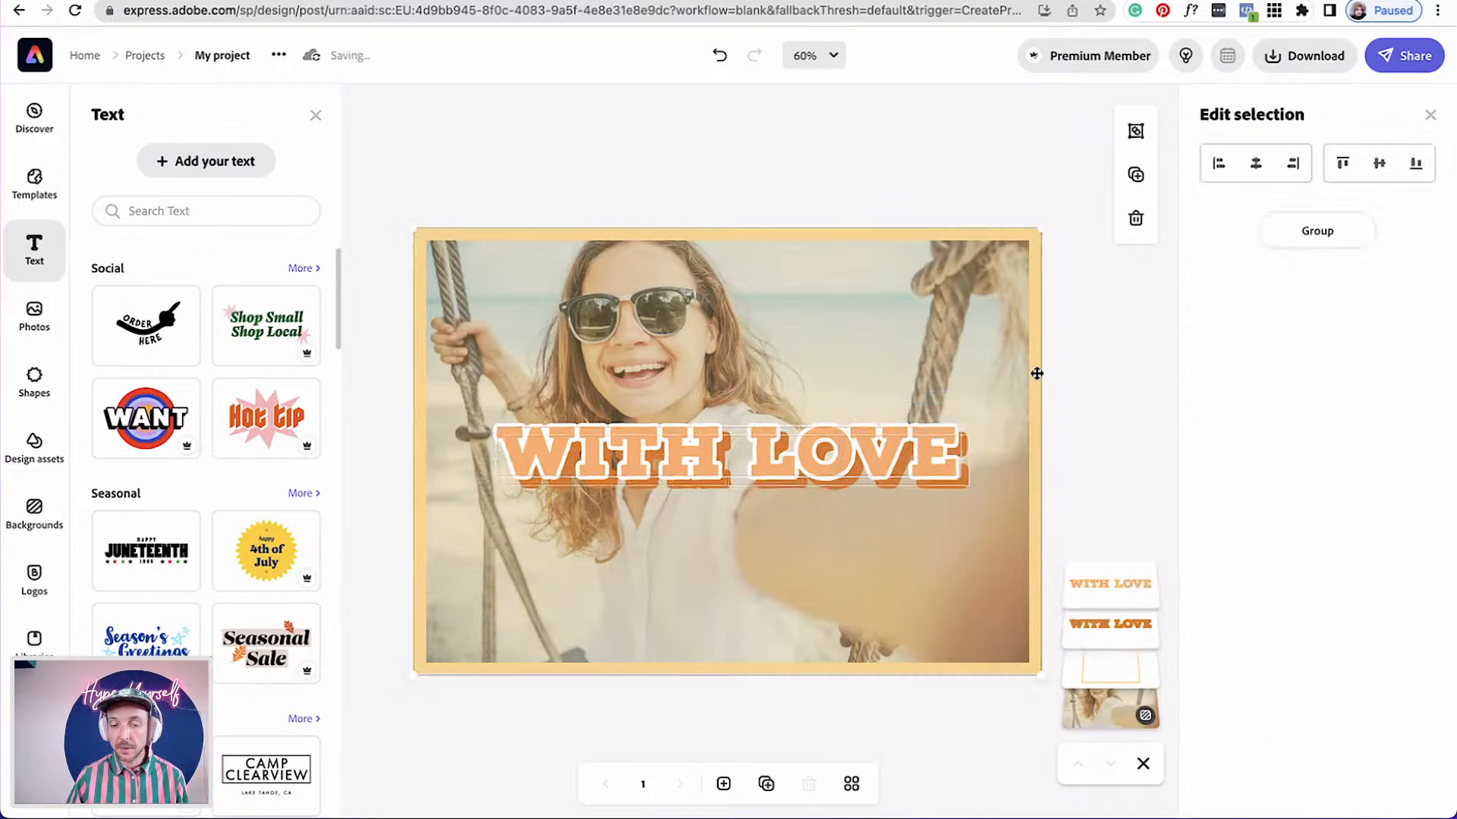
click(1324, 228)
drag(966, 426, 1009, 469)
Add a single-line text box reading "From India - " followed by the sender's name
click(245, 172)
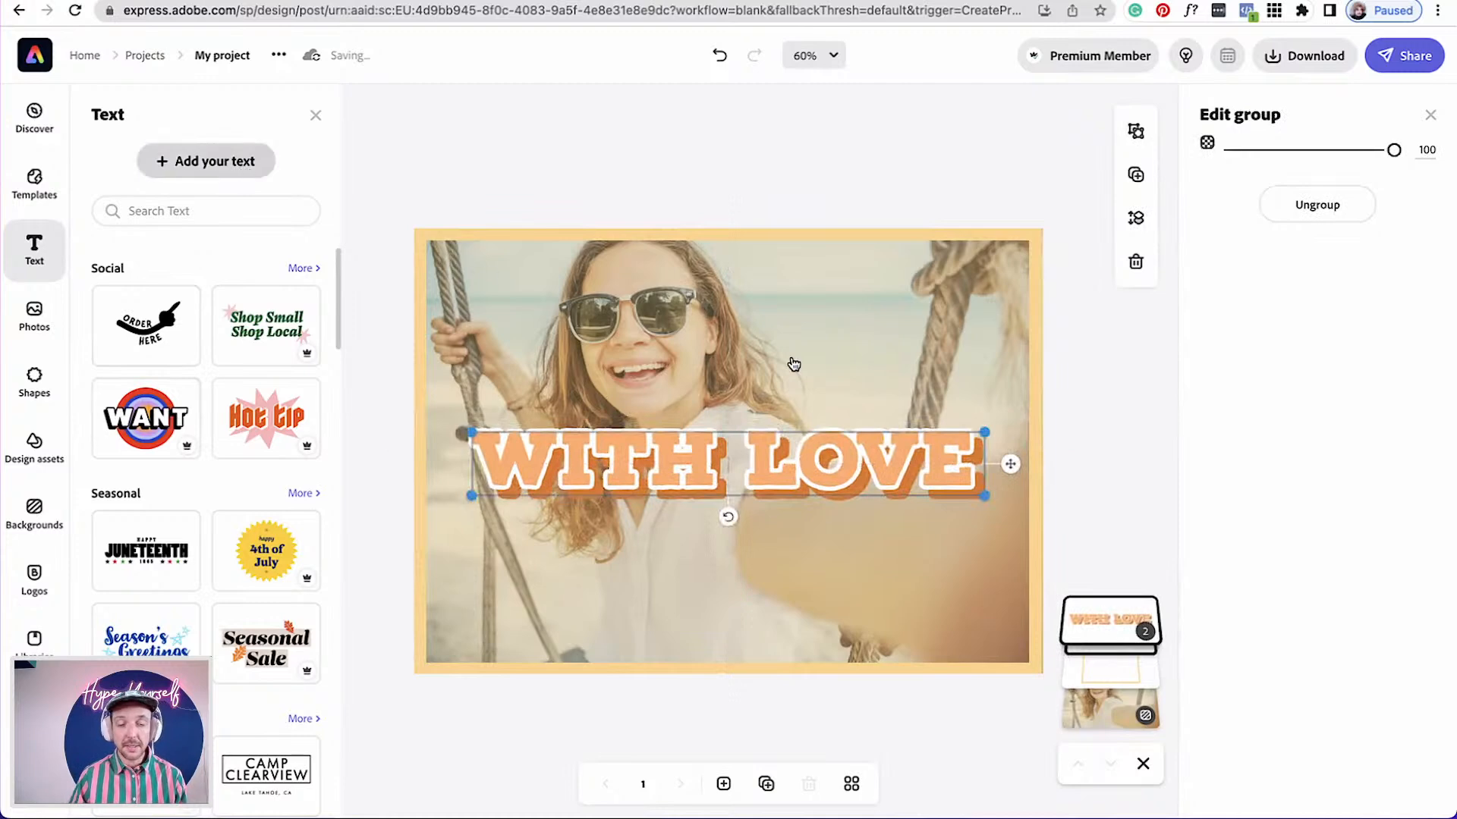
text(Fro)
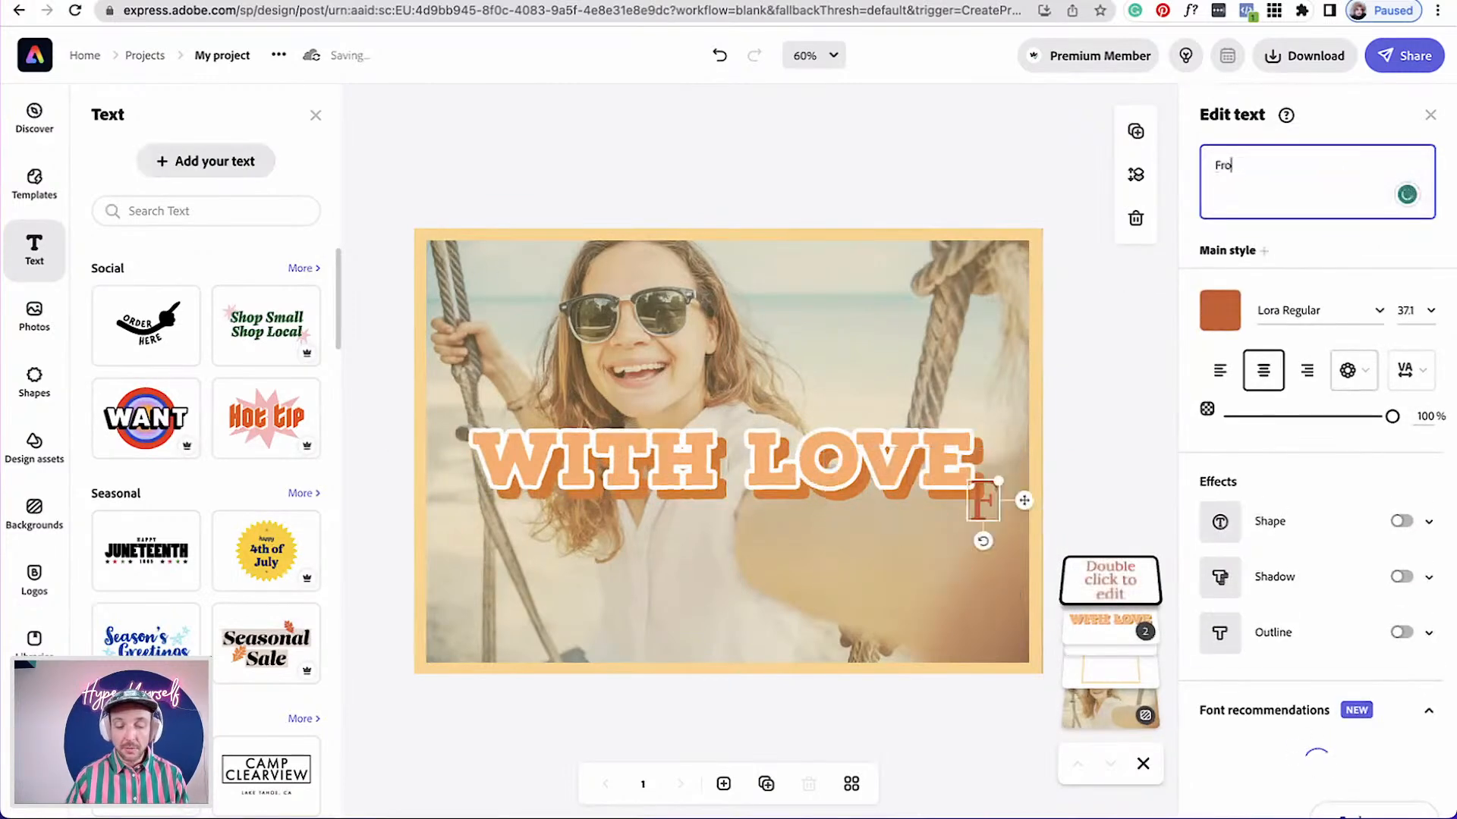
text(m India)
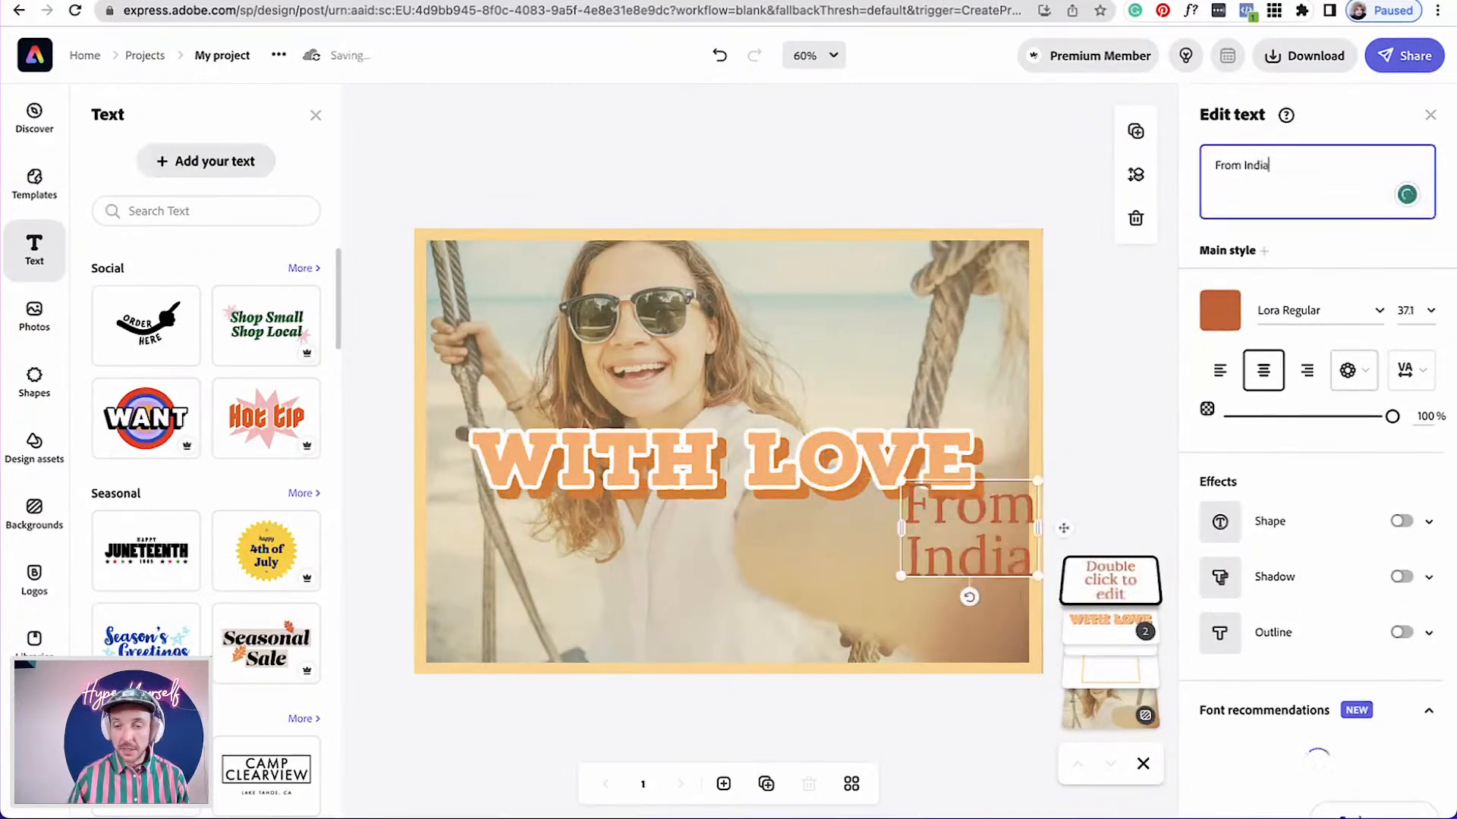
text( -)
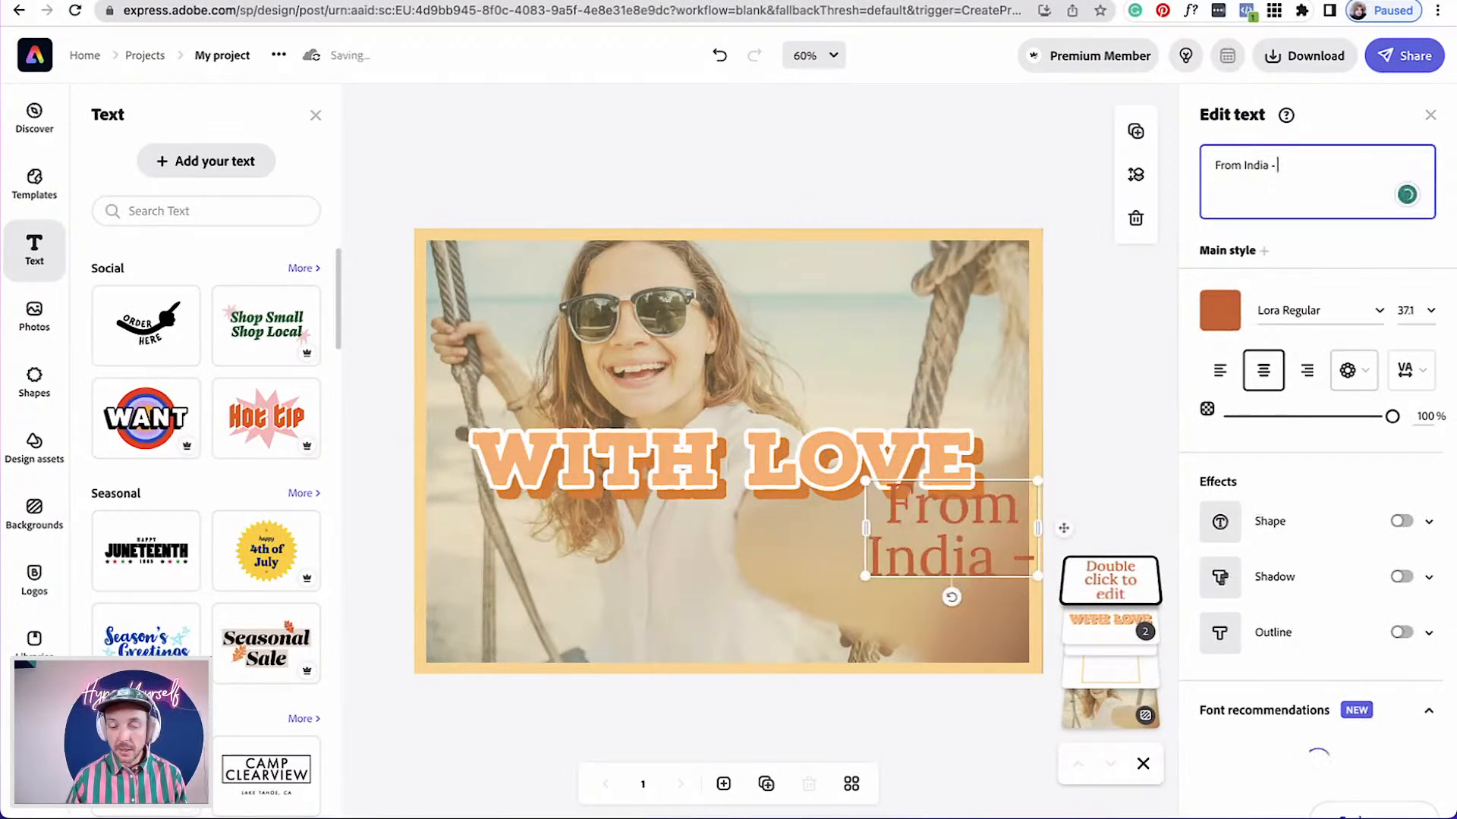
text( Laur)
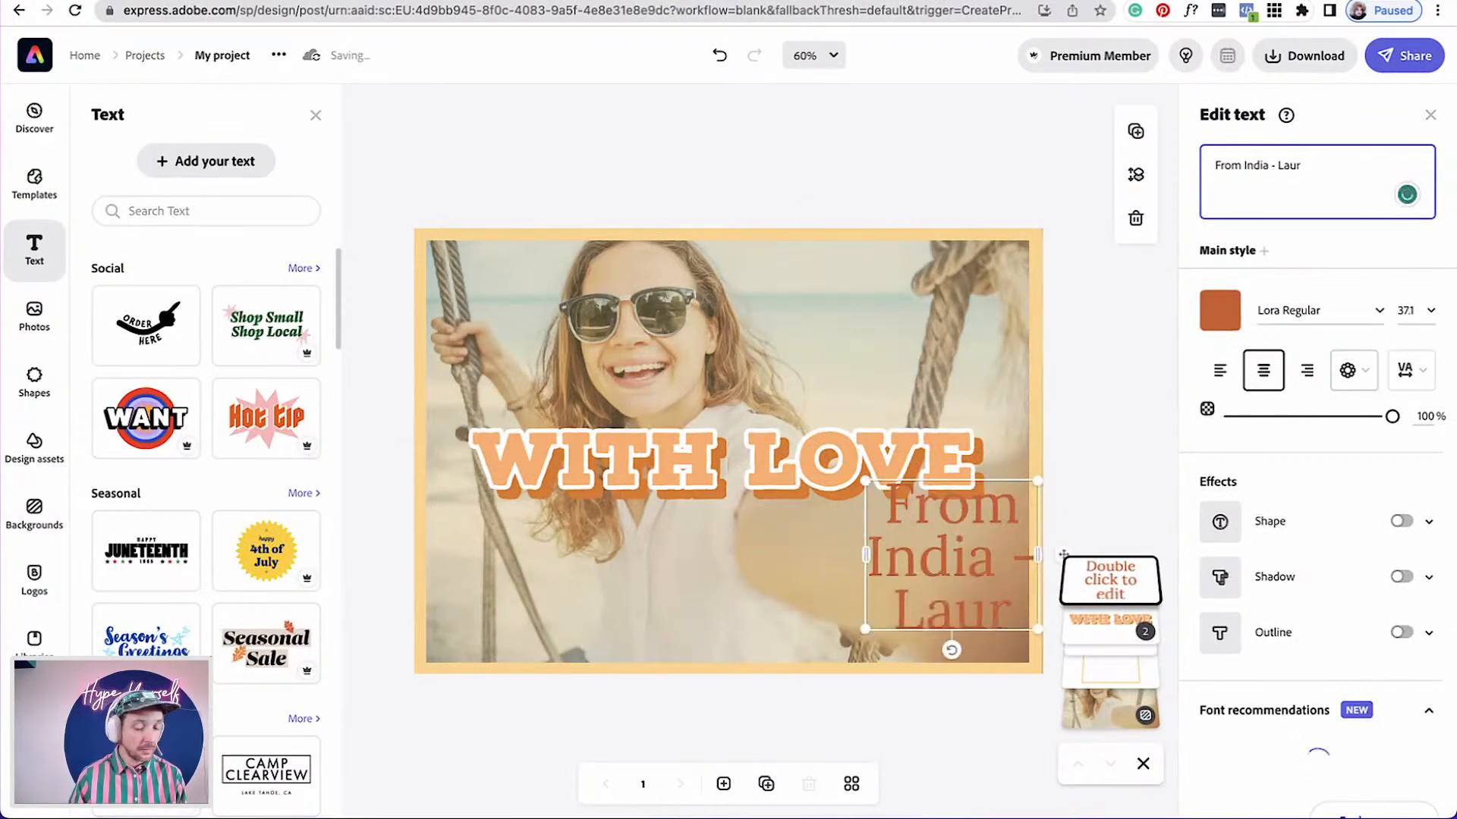
text(s)
key(BackSpace)
text(a)
drag(865, 555, 486, 561)
drag(1039, 501, 872, 509)
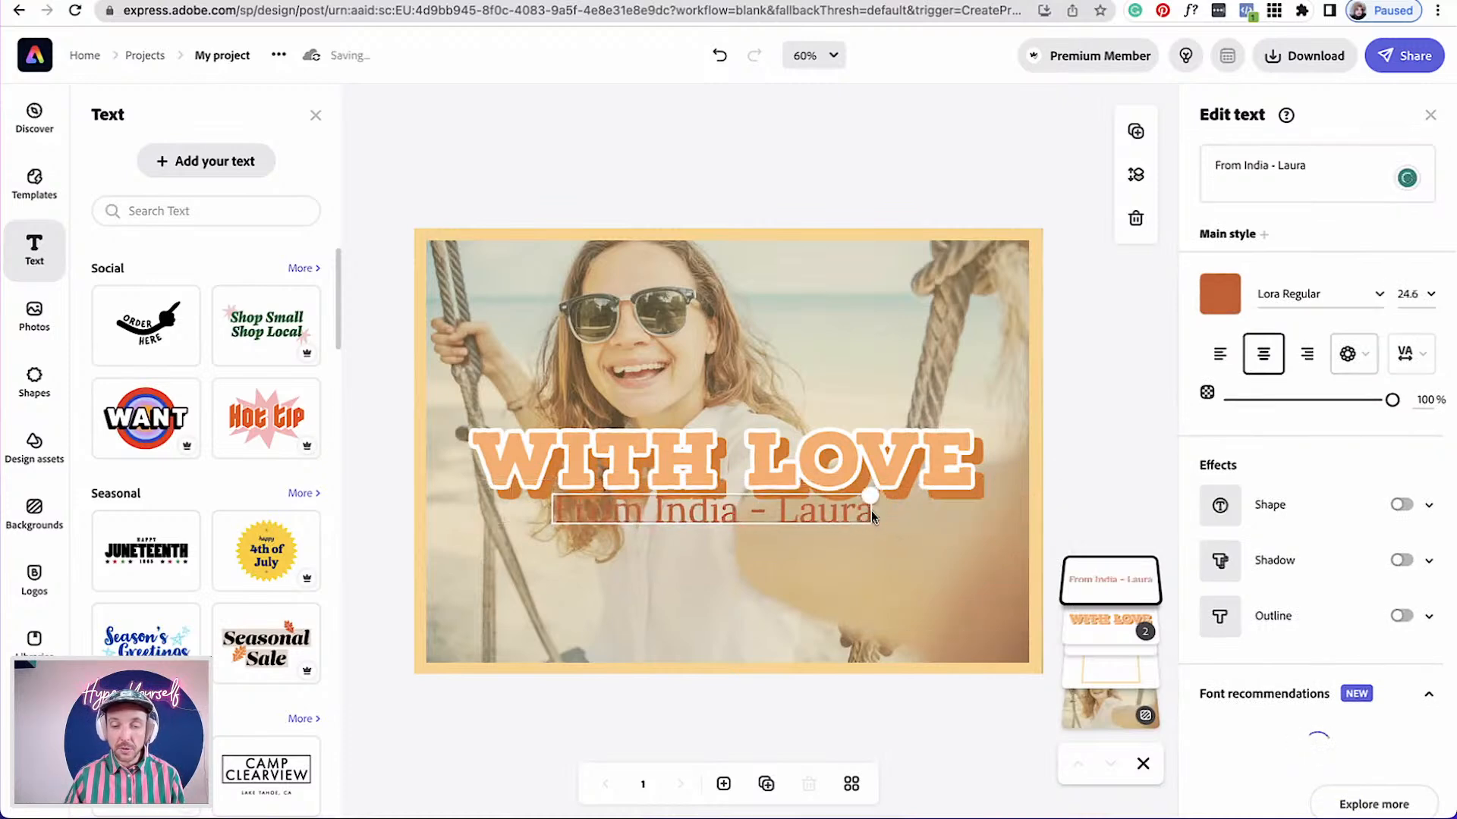
Set the subtitle's colour to white and move it just below the title
click(1219, 296)
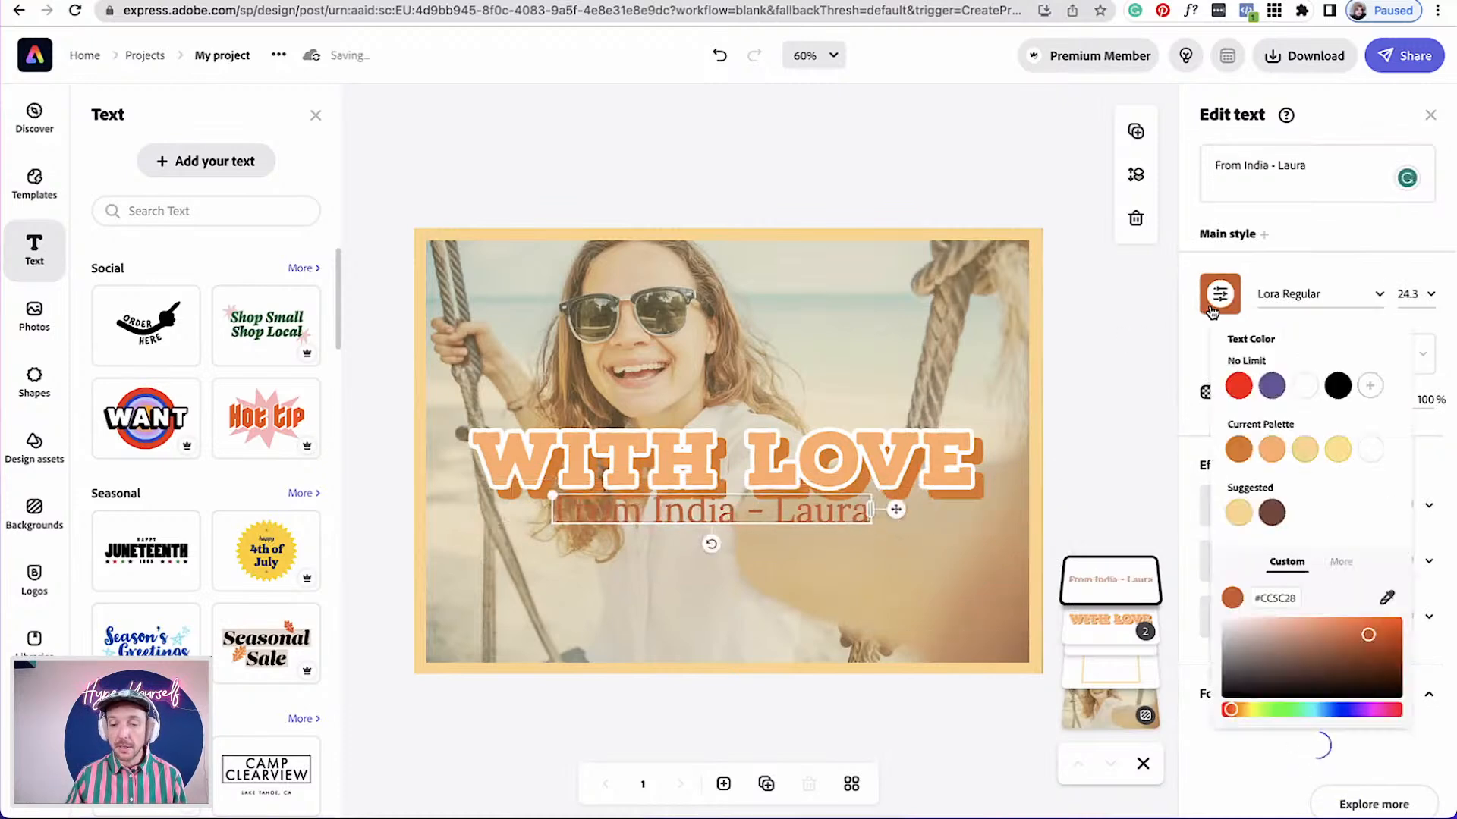
click(1304, 385)
drag(896, 509, 898, 533)
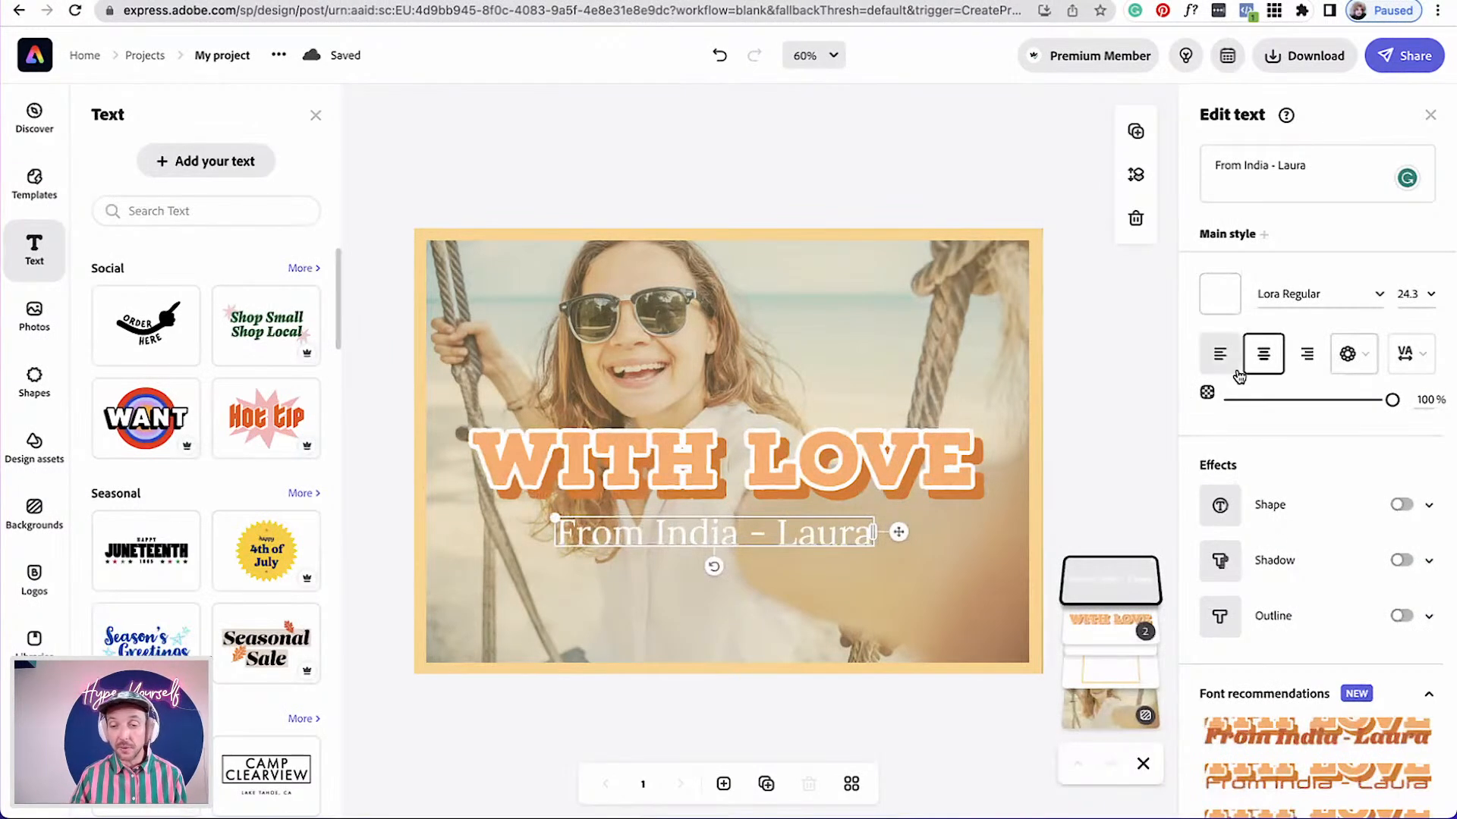
Change the subtitle's font to Alkaline Demi from the Cursive category of more fonts
click(1371, 296)
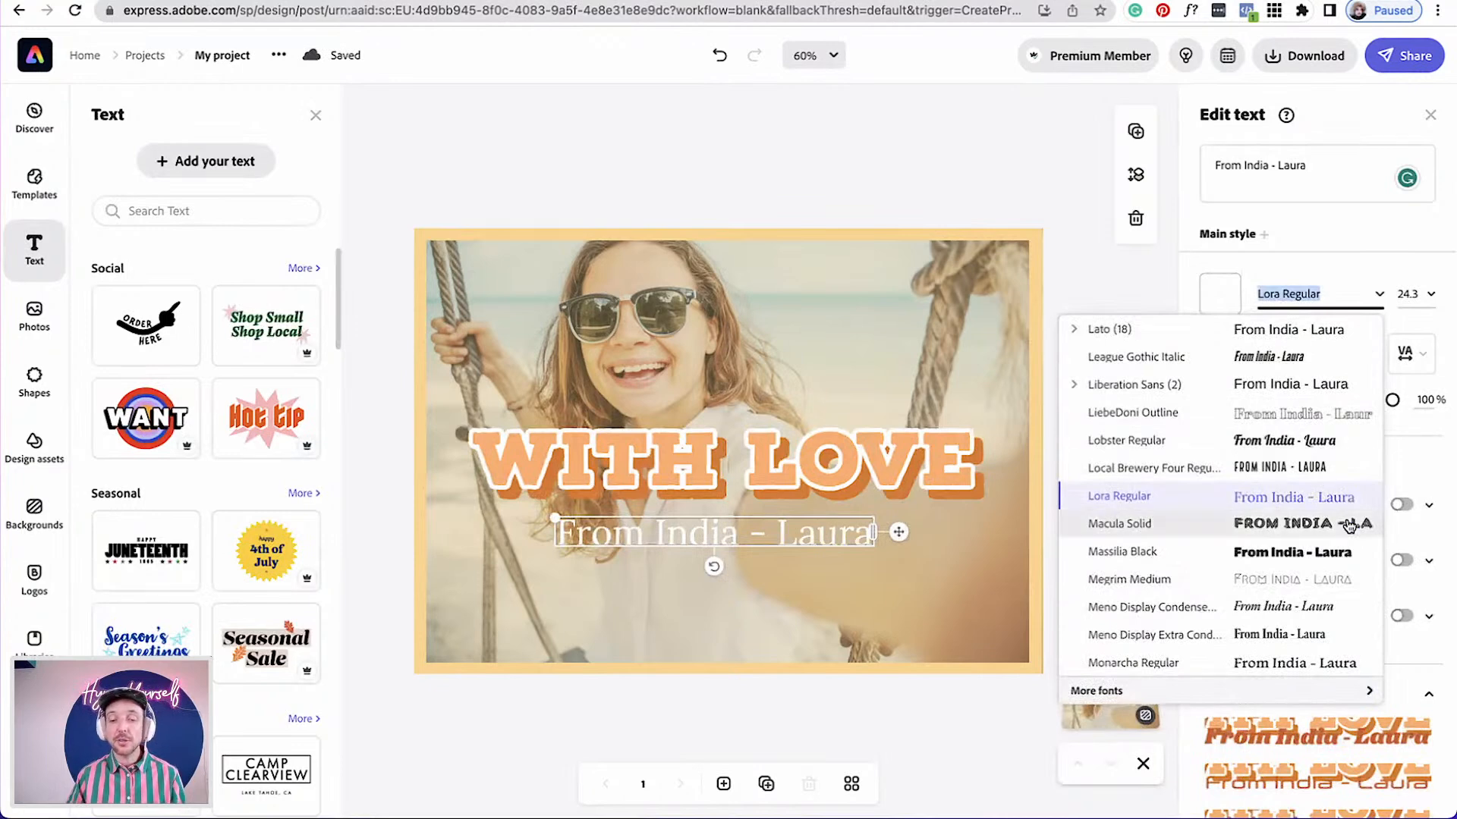
scroll(1349, 524, down, 3)
scroll(1348, 525, up, 2)
scroll(1348, 525, down, 2)
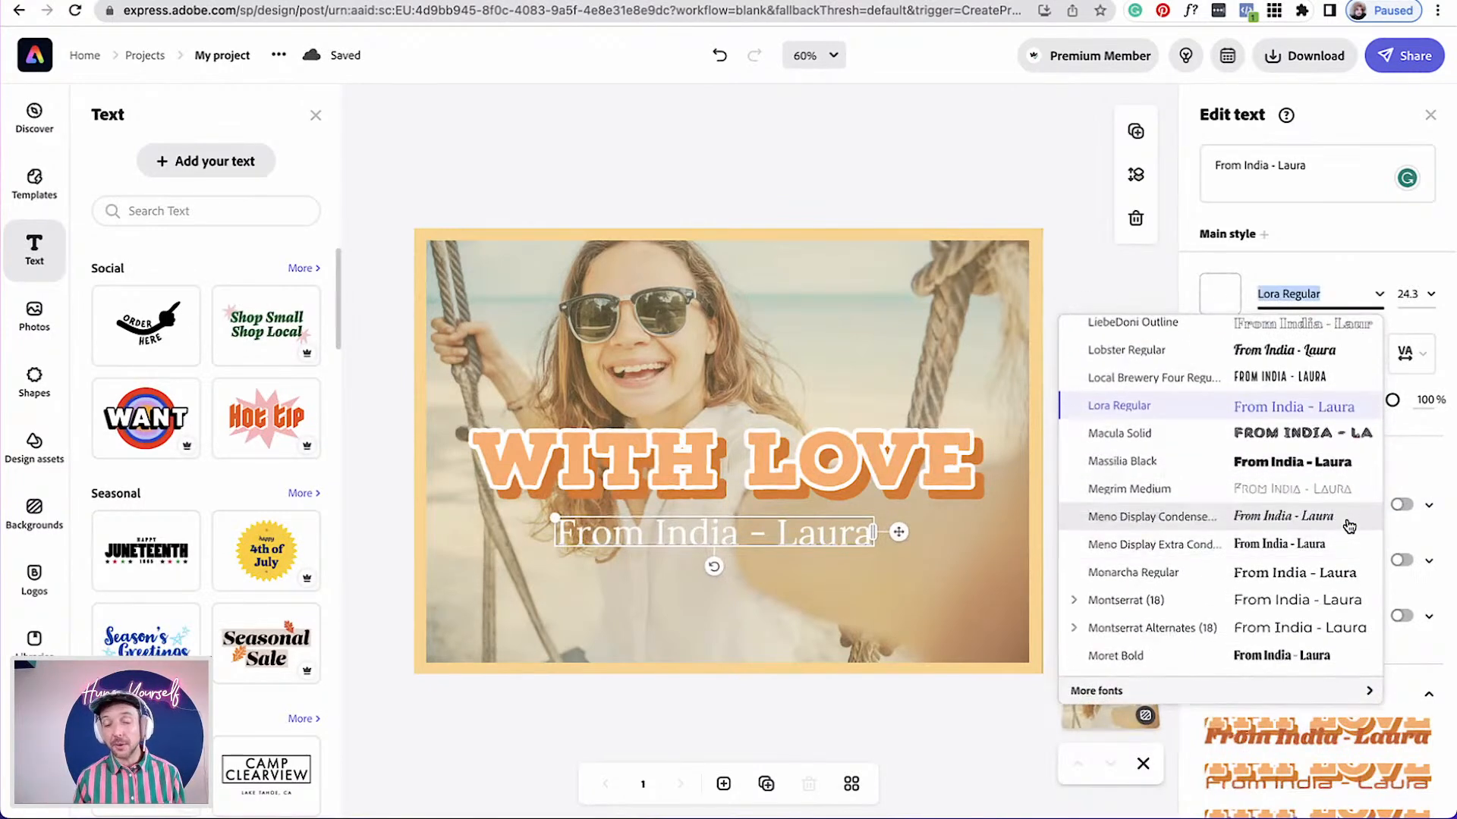
click(1099, 693)
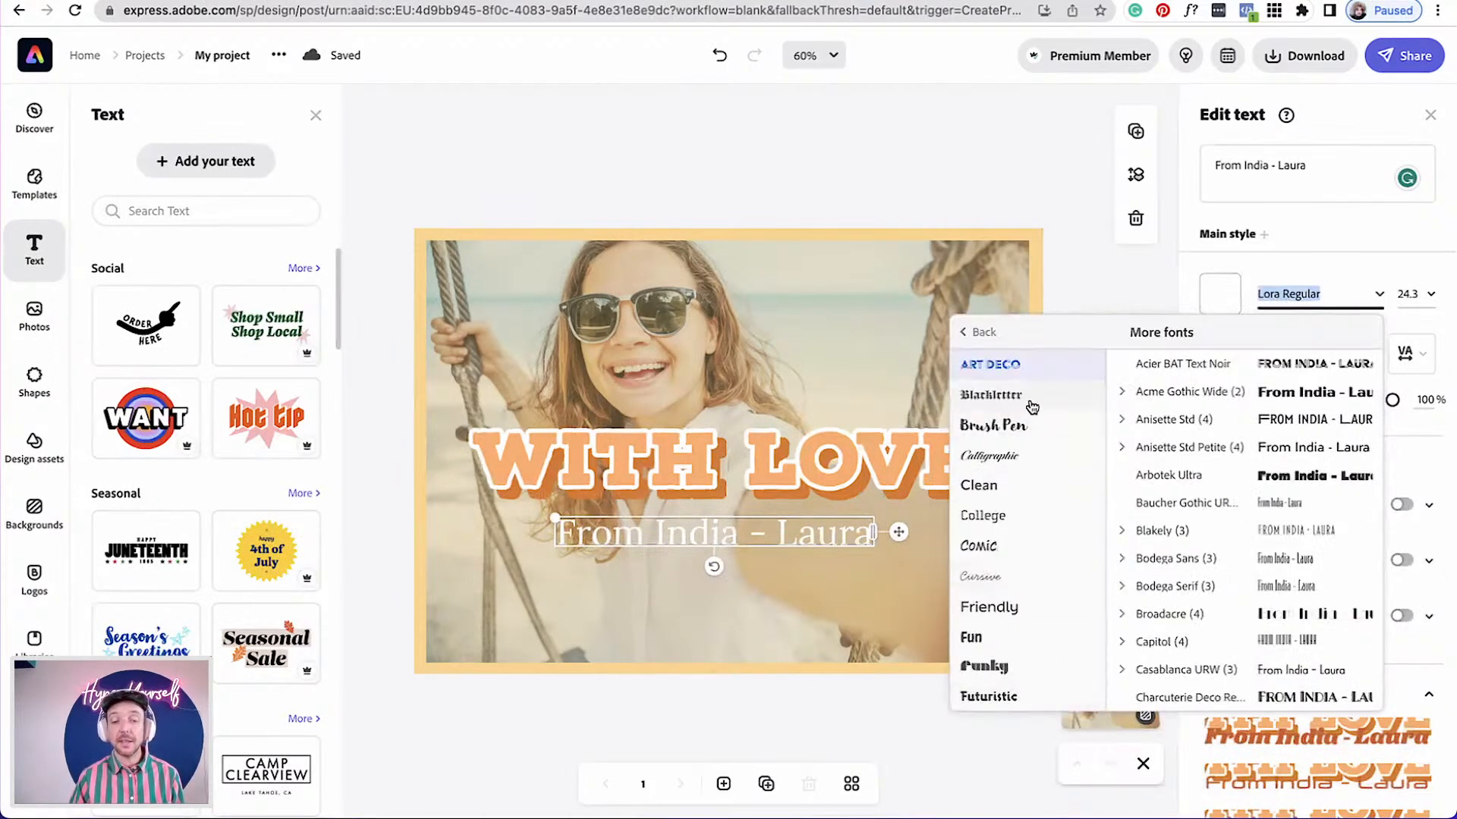
scroll(995, 659, down, 3)
scroll(999, 652, up, 2)
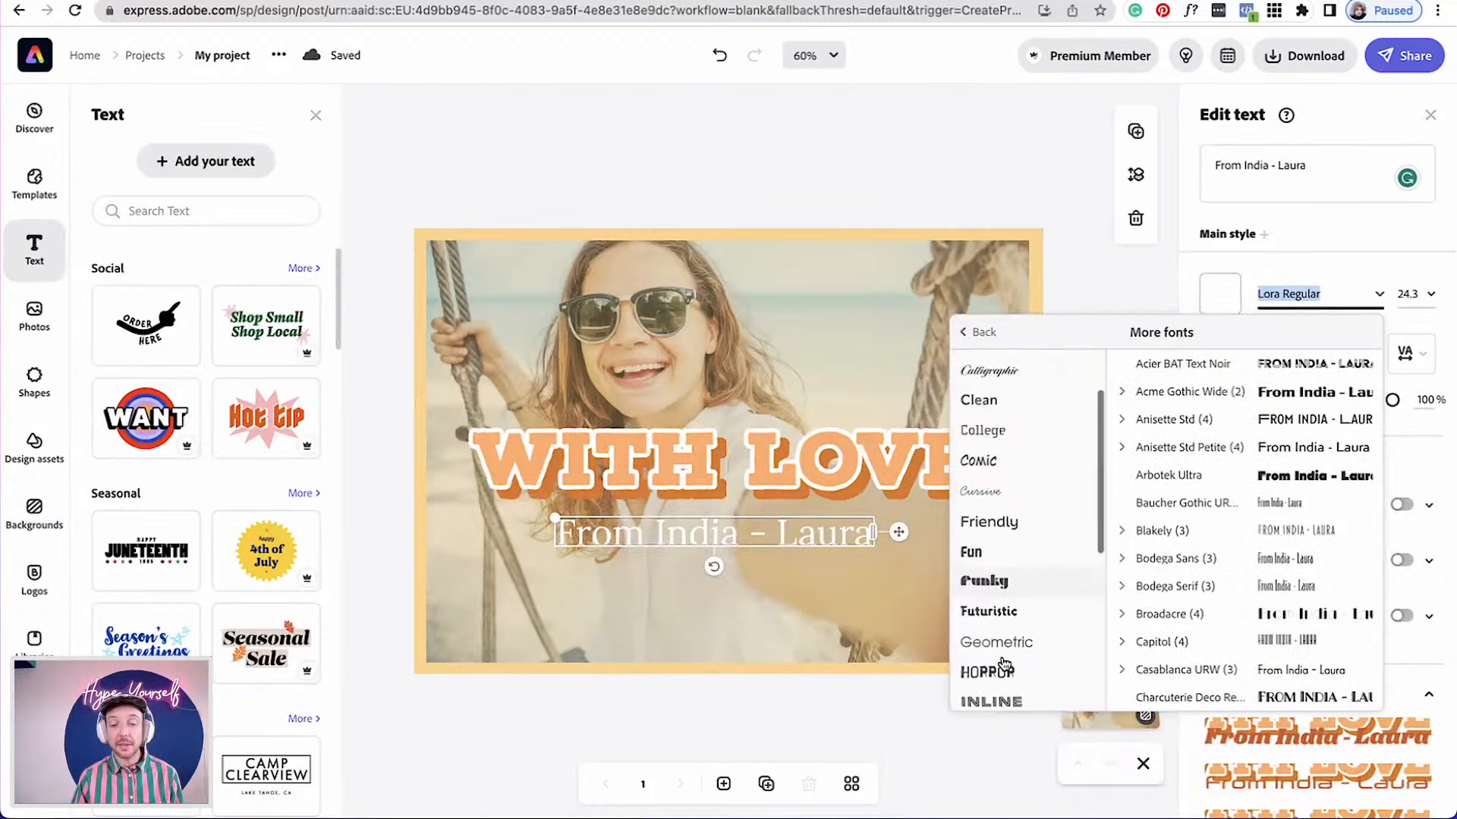
click(1000, 529)
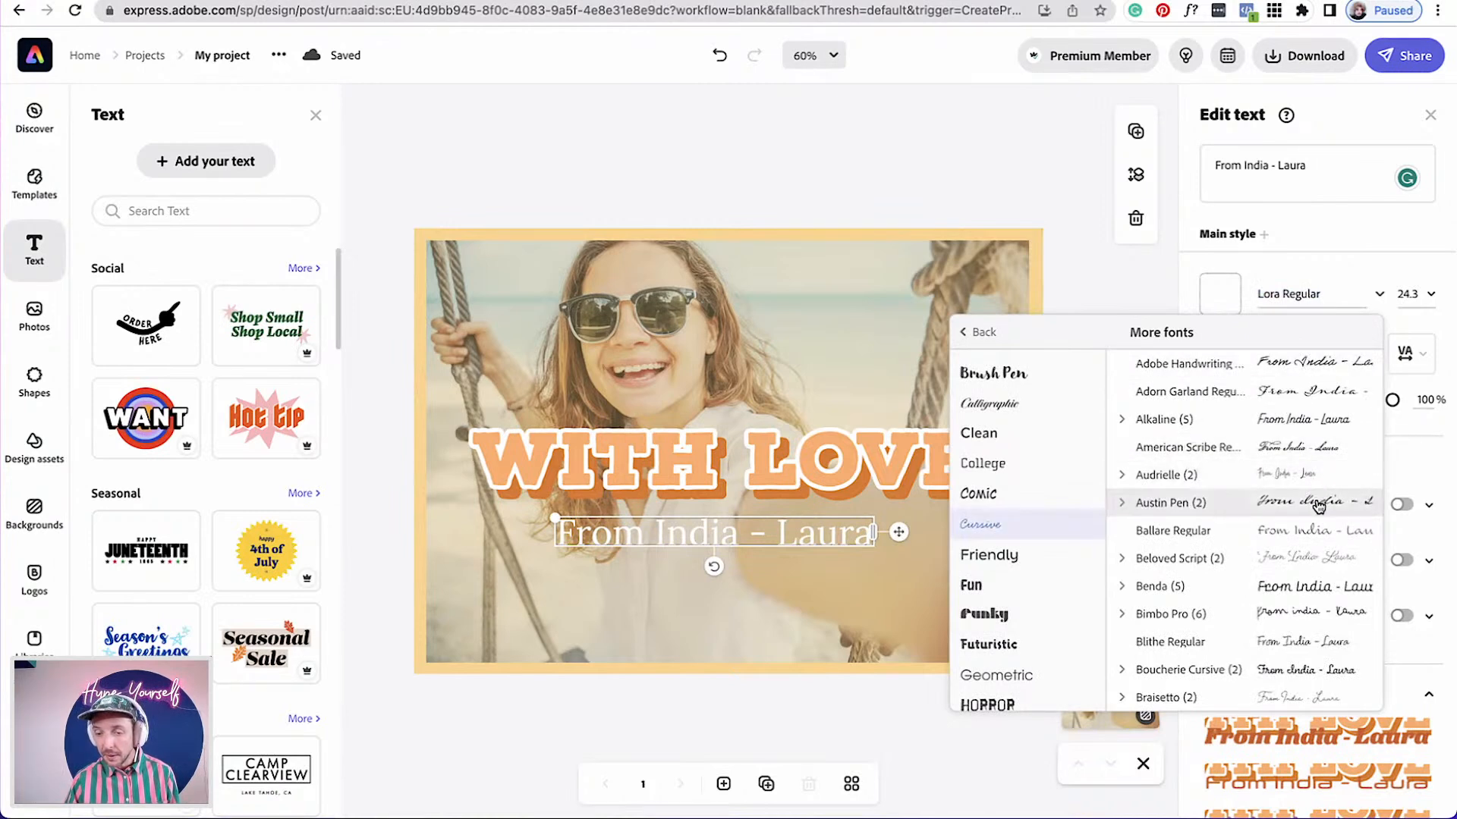
scroll(1318, 507, down, 1)
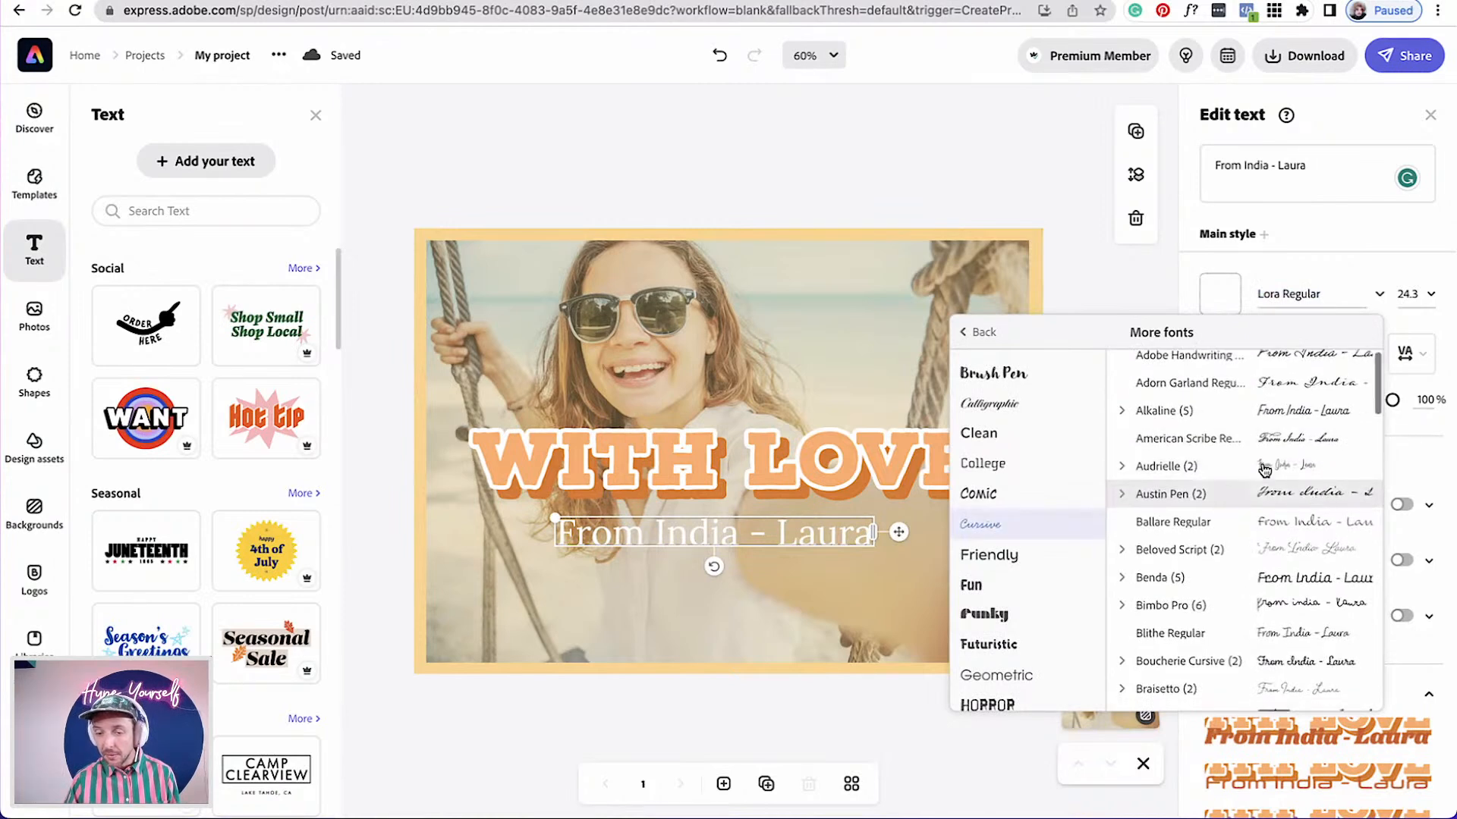
click(1122, 411)
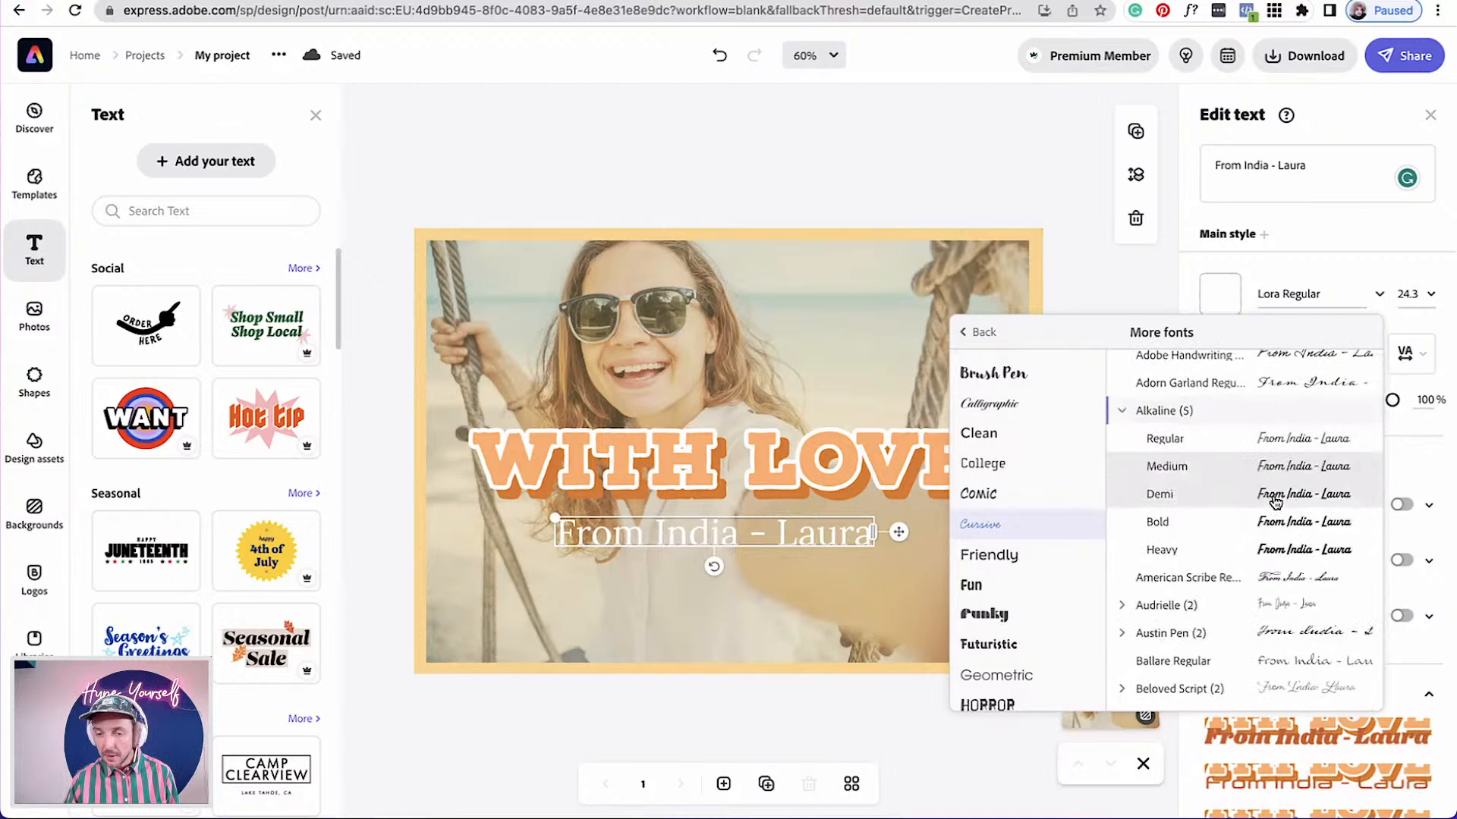
click(1276, 496)
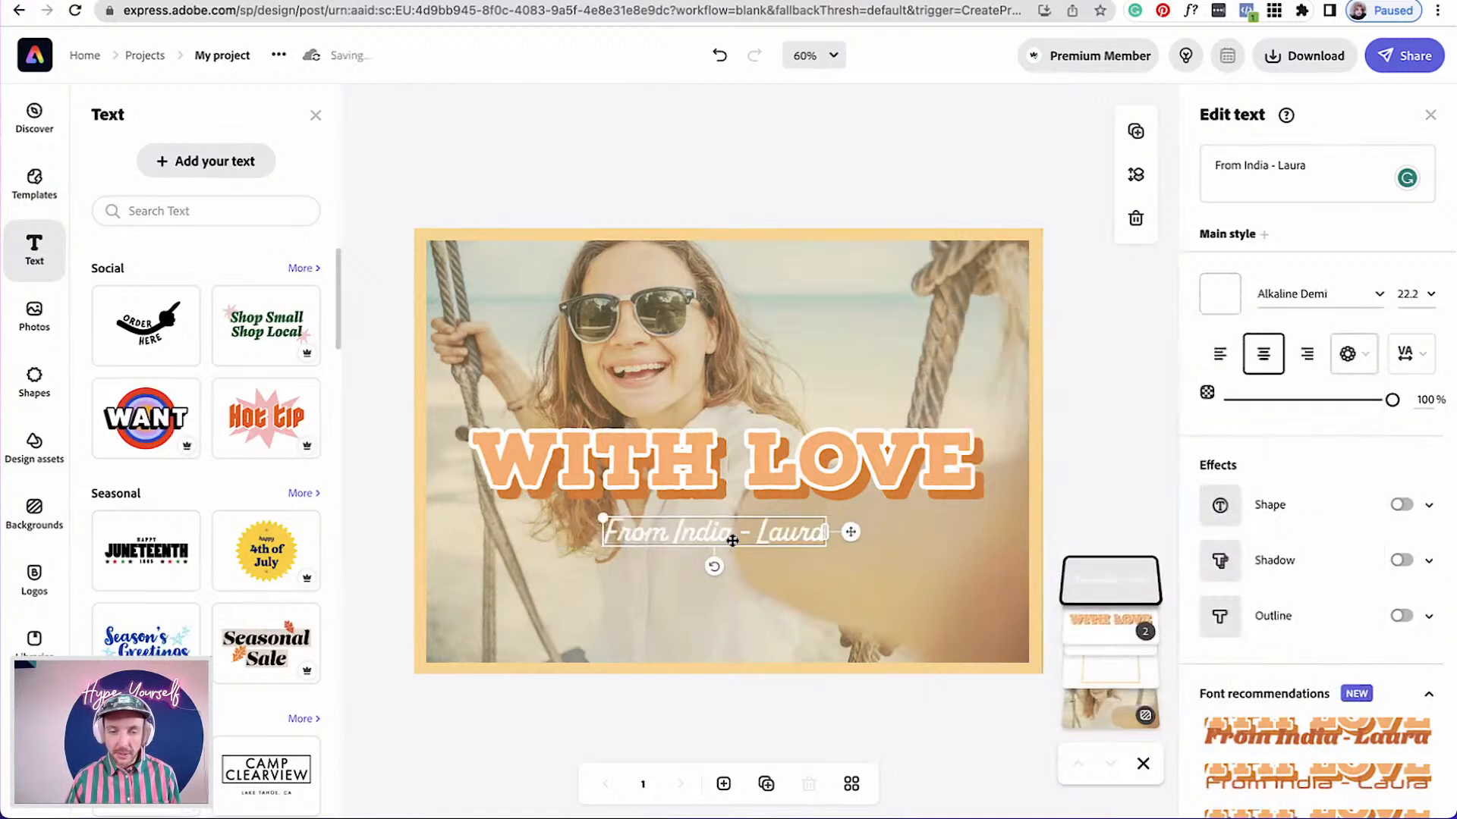
Enlarge the subtitle to about 29.5 and centre it under the title
drag(600, 515, 529, 507)
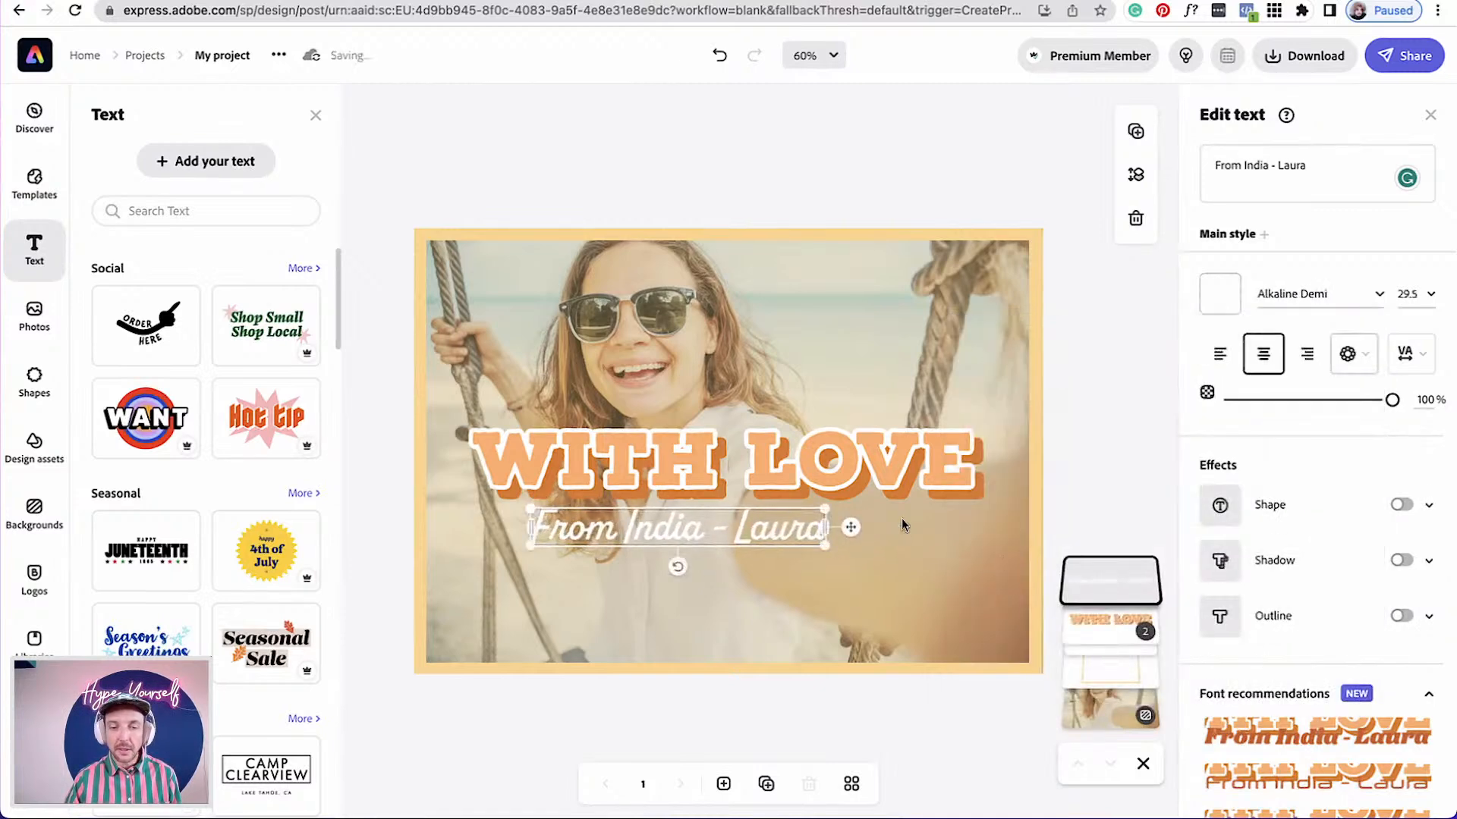
mouse_move(850, 535)
mouse_down()
mouse_move(885, 528)
mouse_move(877, 543)
mouse_up()
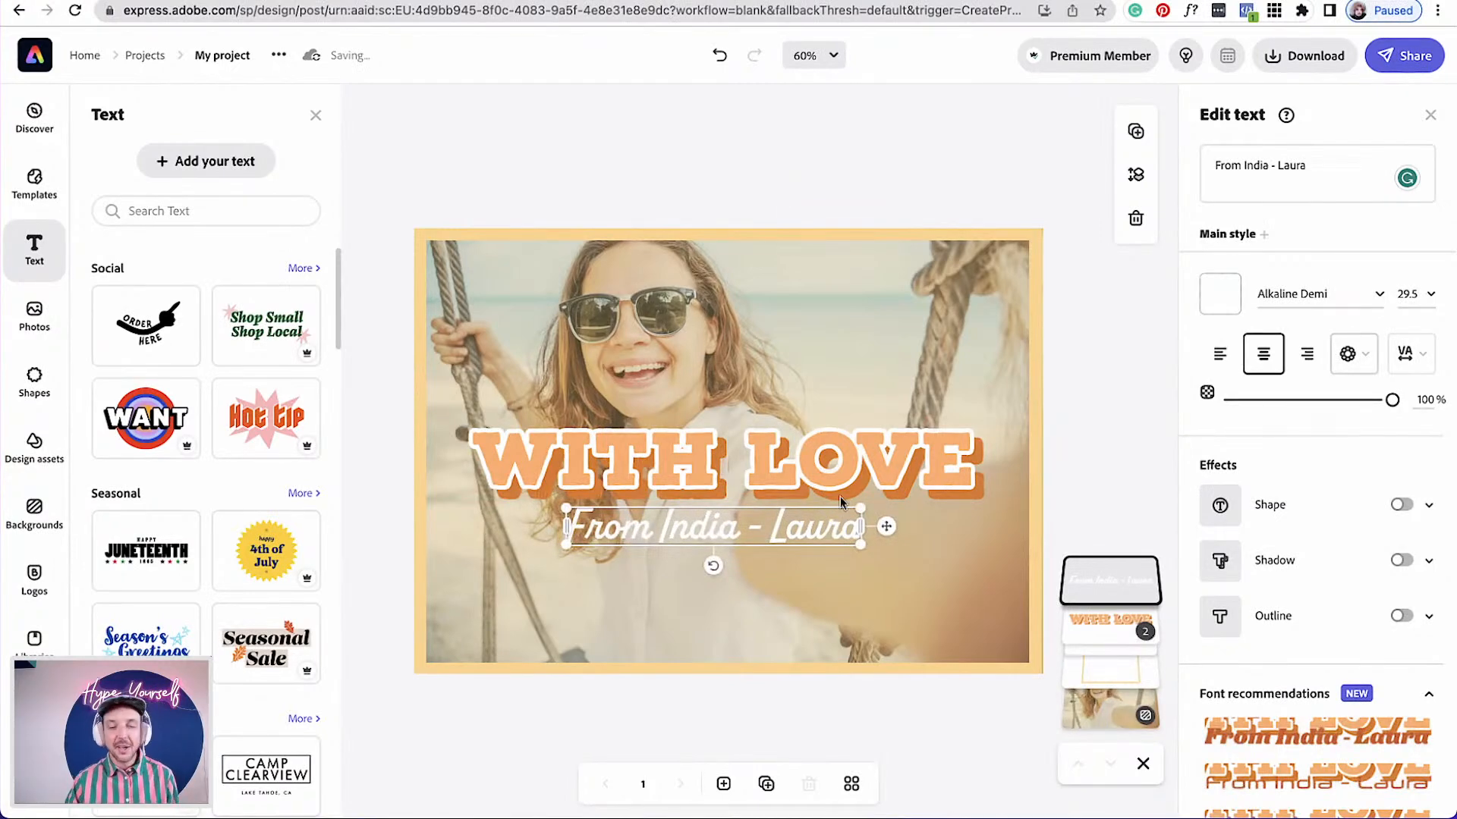
drag(898, 539, 898, 535)
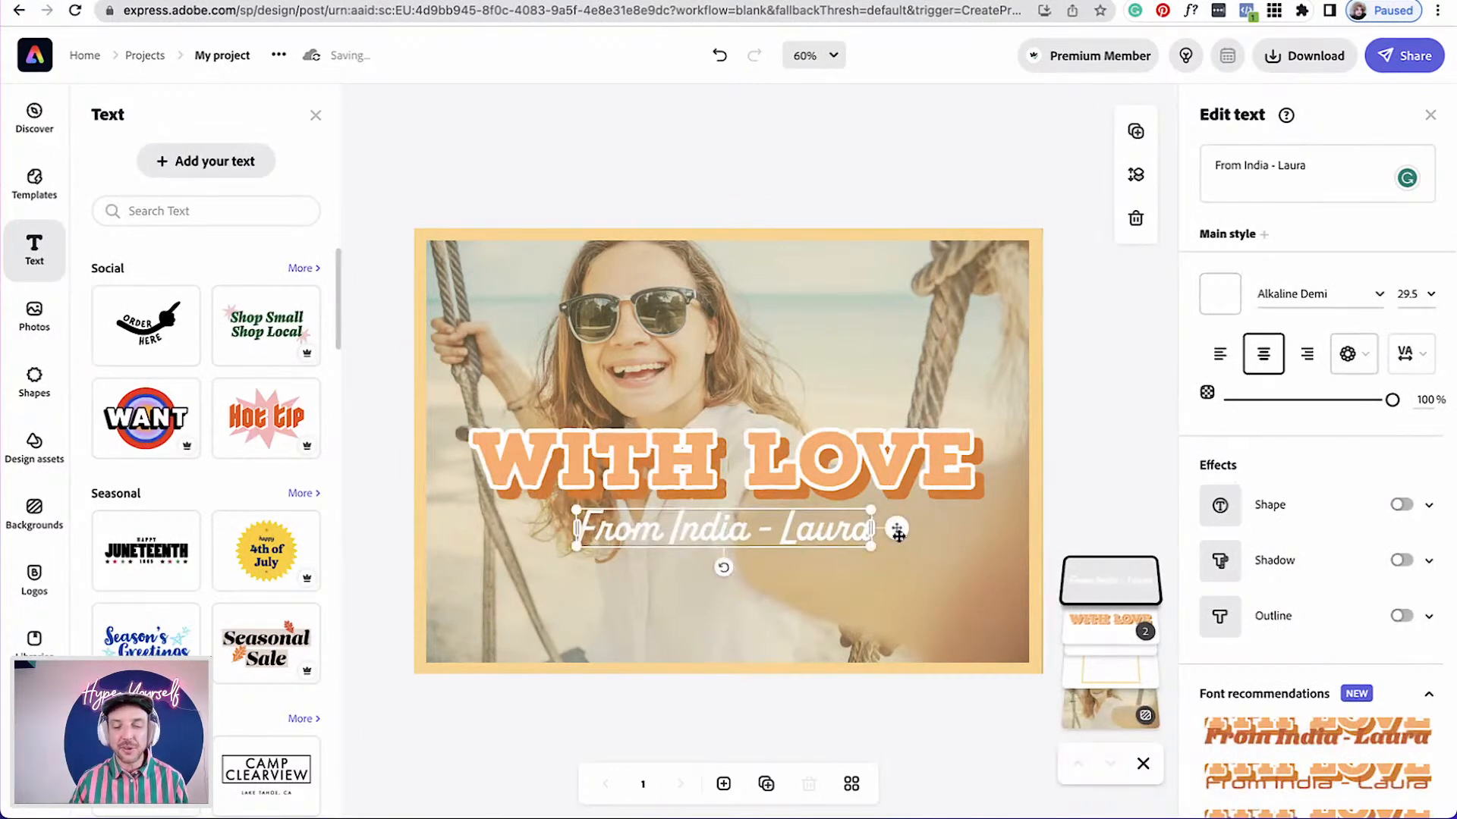
shift+click(902, 486)
drag(905, 467, 901, 476)
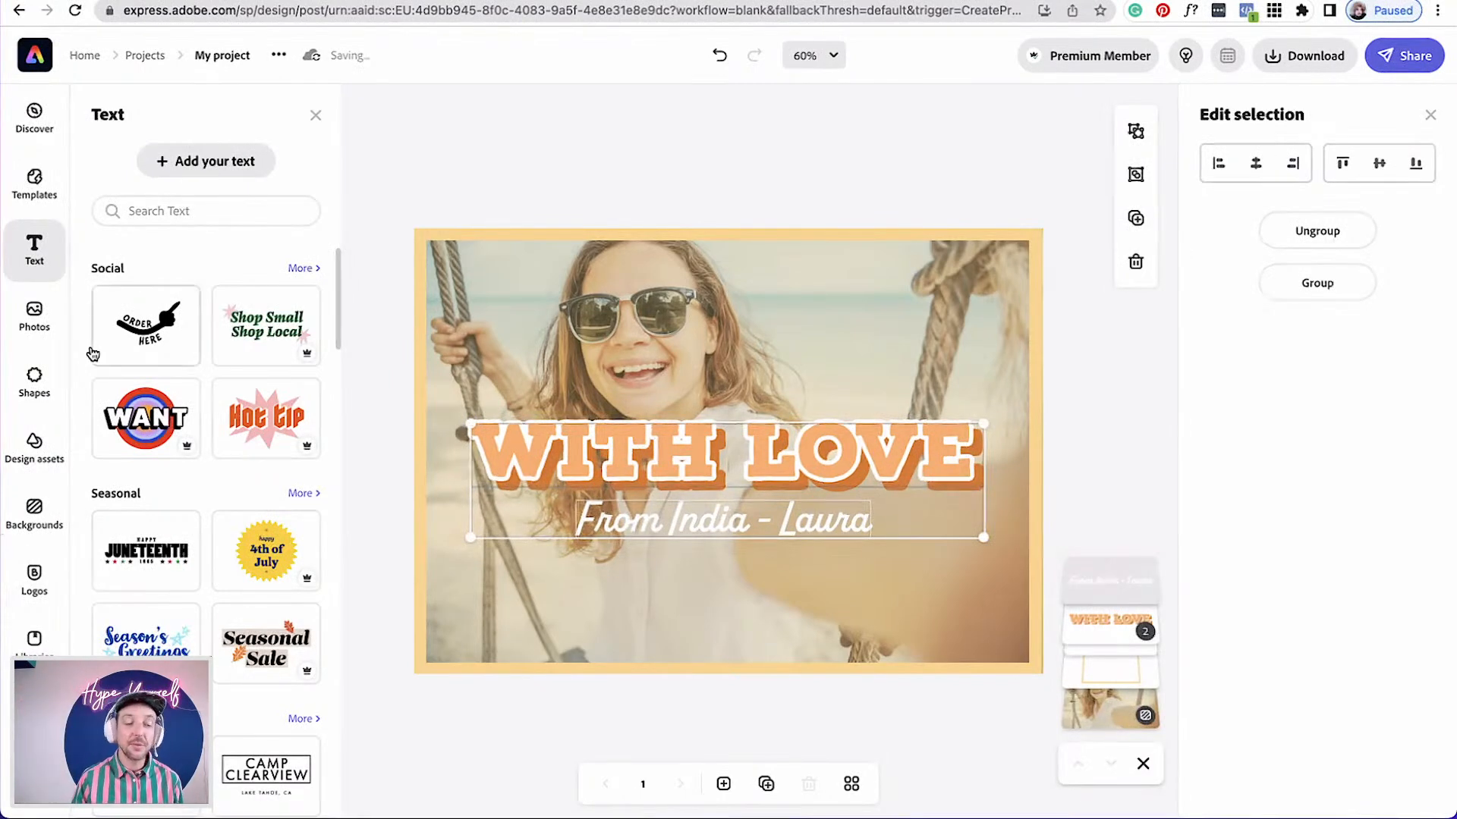
Search the design assets for stamp
click(34, 448)
click(163, 156)
text(stamp)
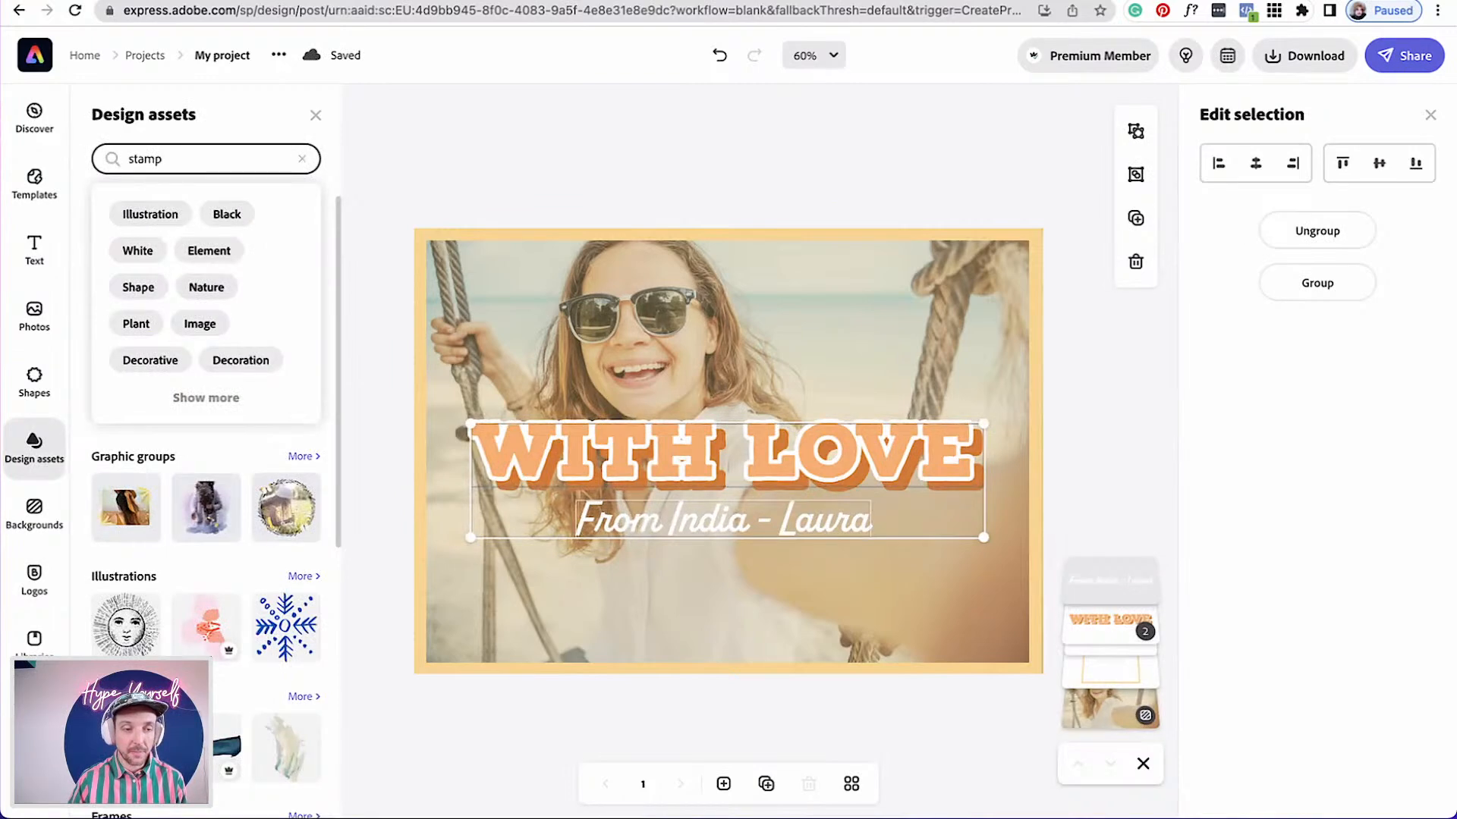
key(Return)
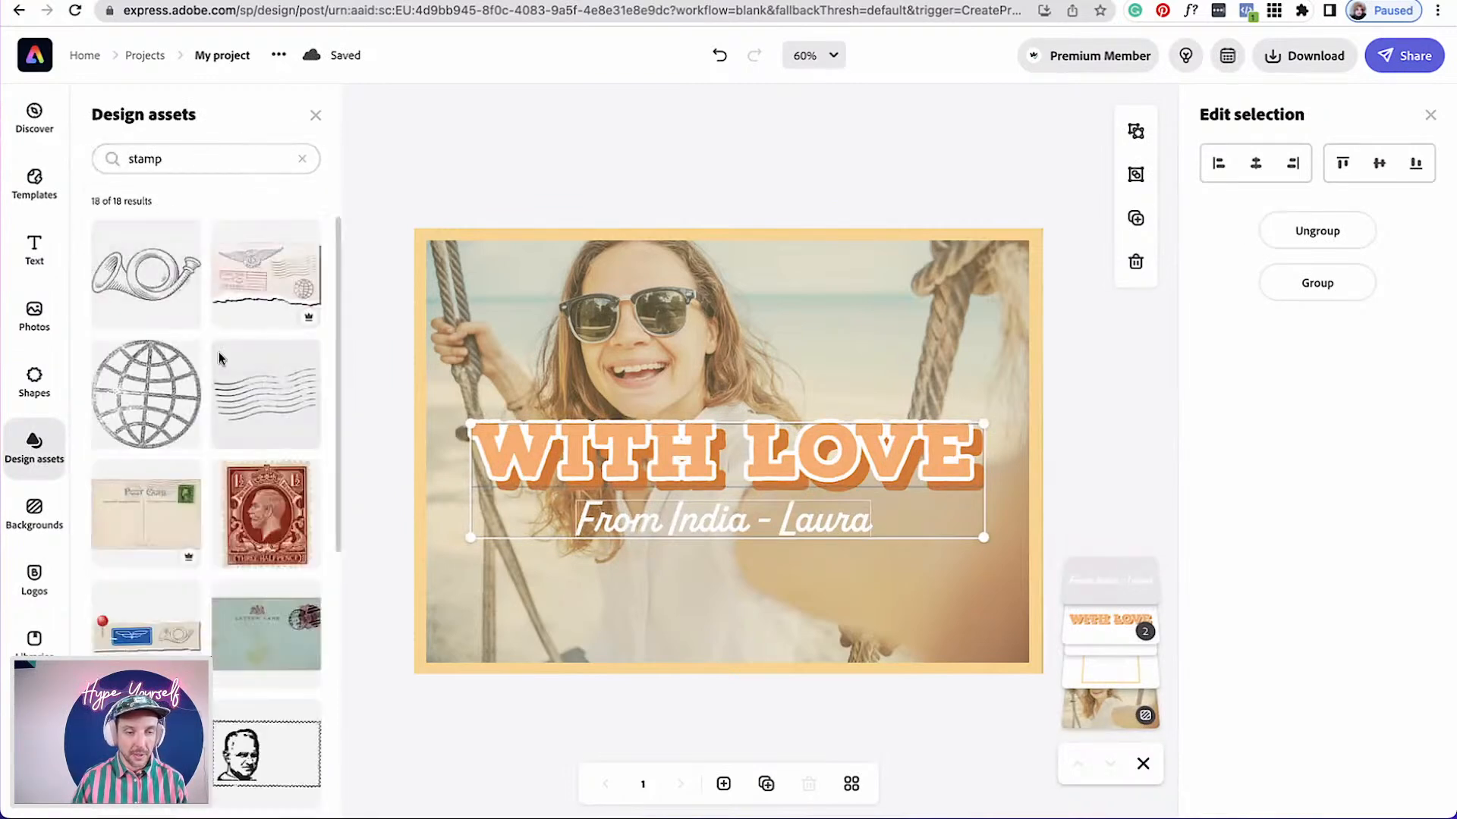
Add the wavy postmark stamp asset and place it, slightly enlarged, in the card's top-right corner
scroll(198, 535, down, 4)
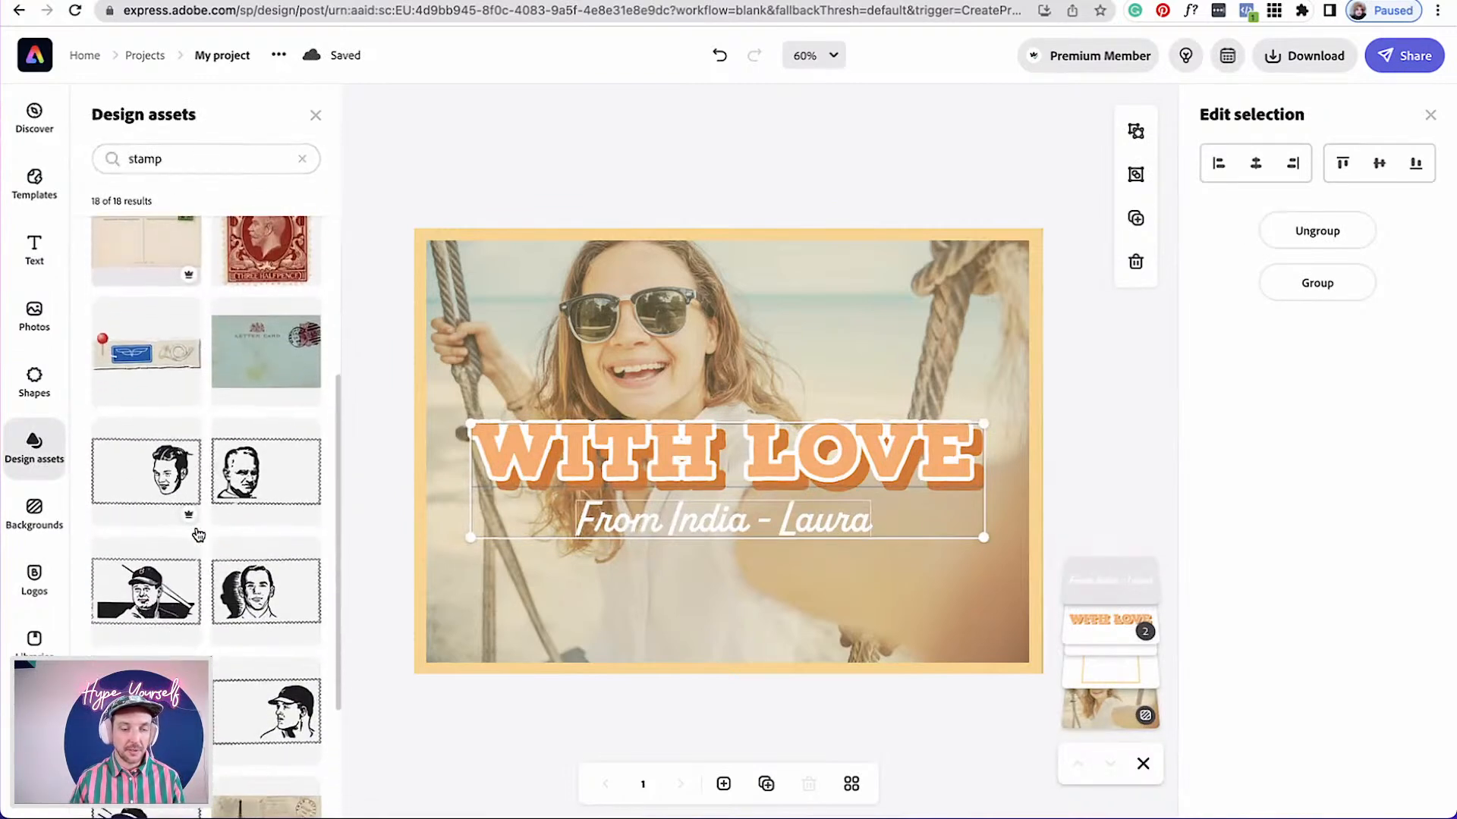
scroll(198, 535, down, 3)
scroll(198, 535, up, 7)
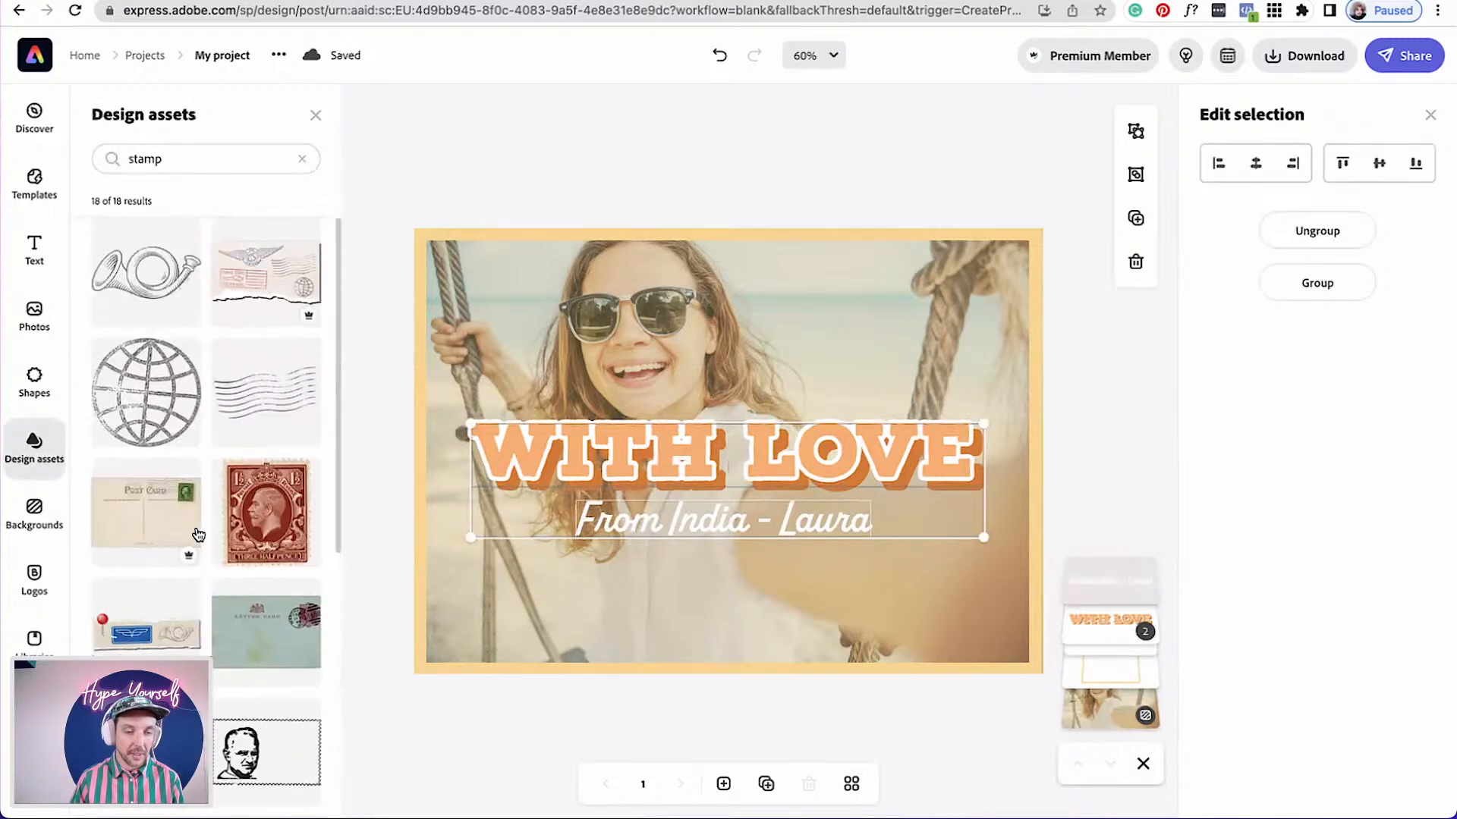
click(288, 408)
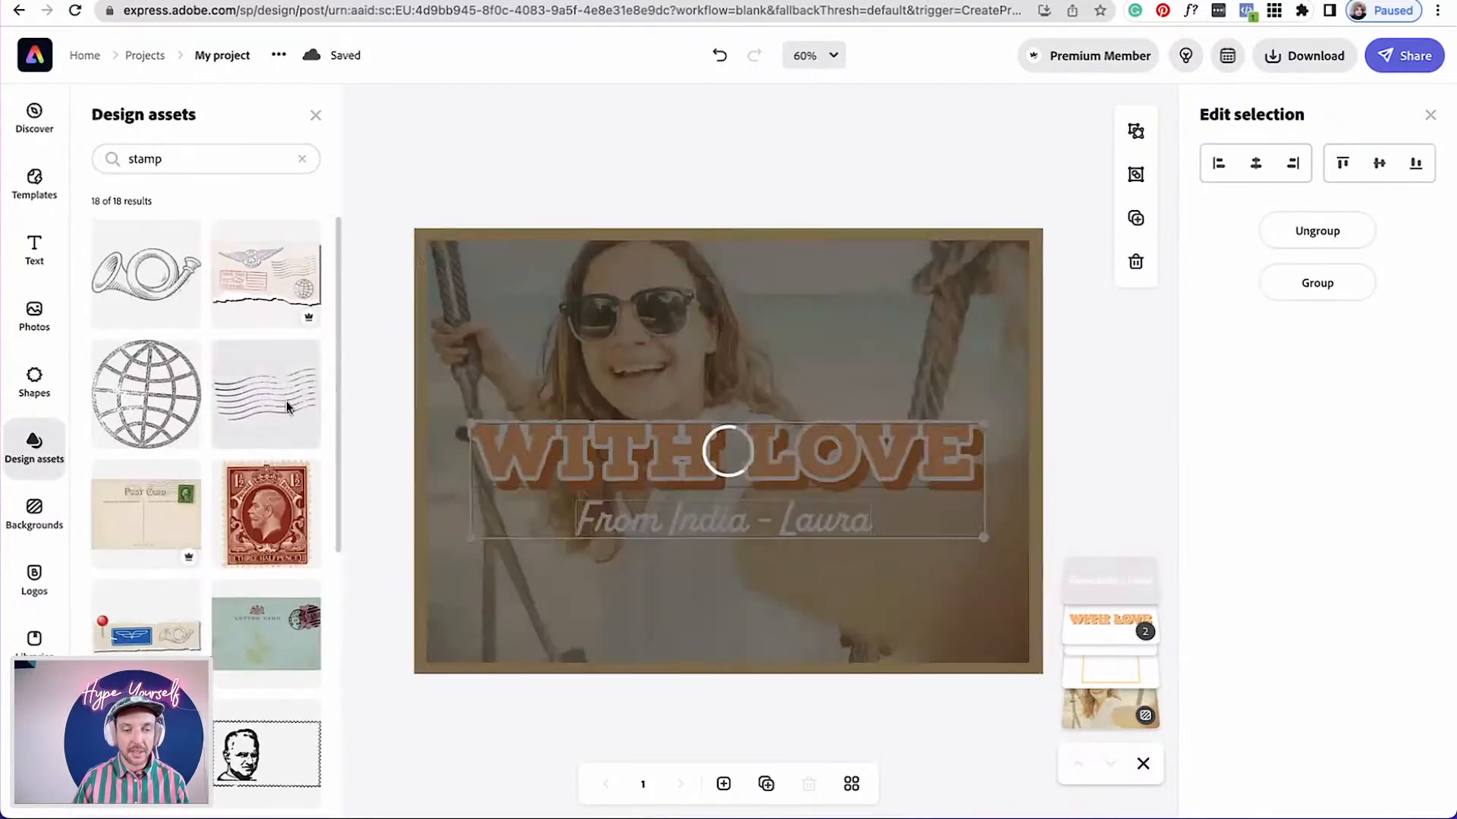
drag(899, 596, 949, 335)
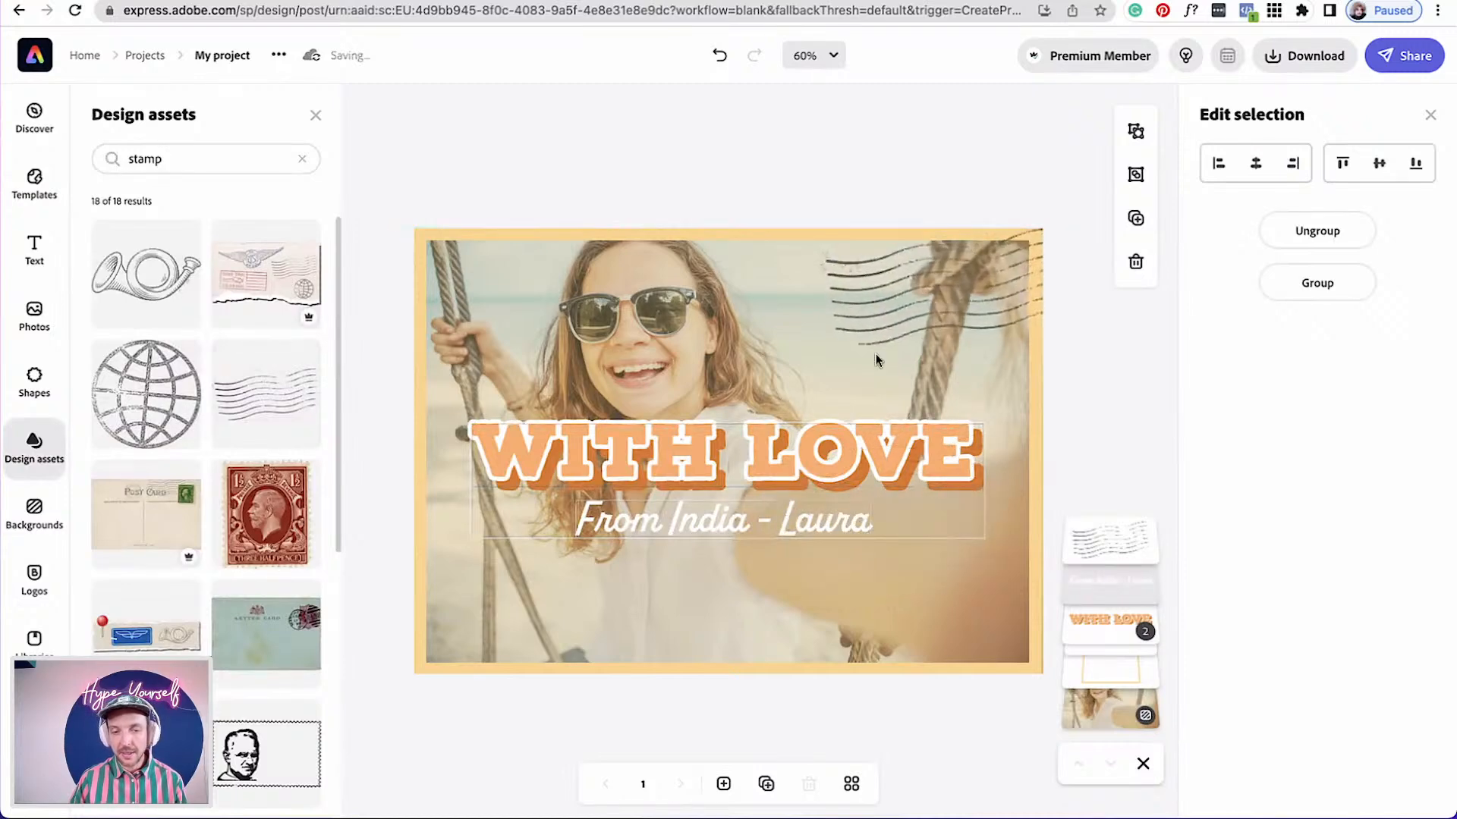
click(863, 318)
drag(820, 346, 929, 273)
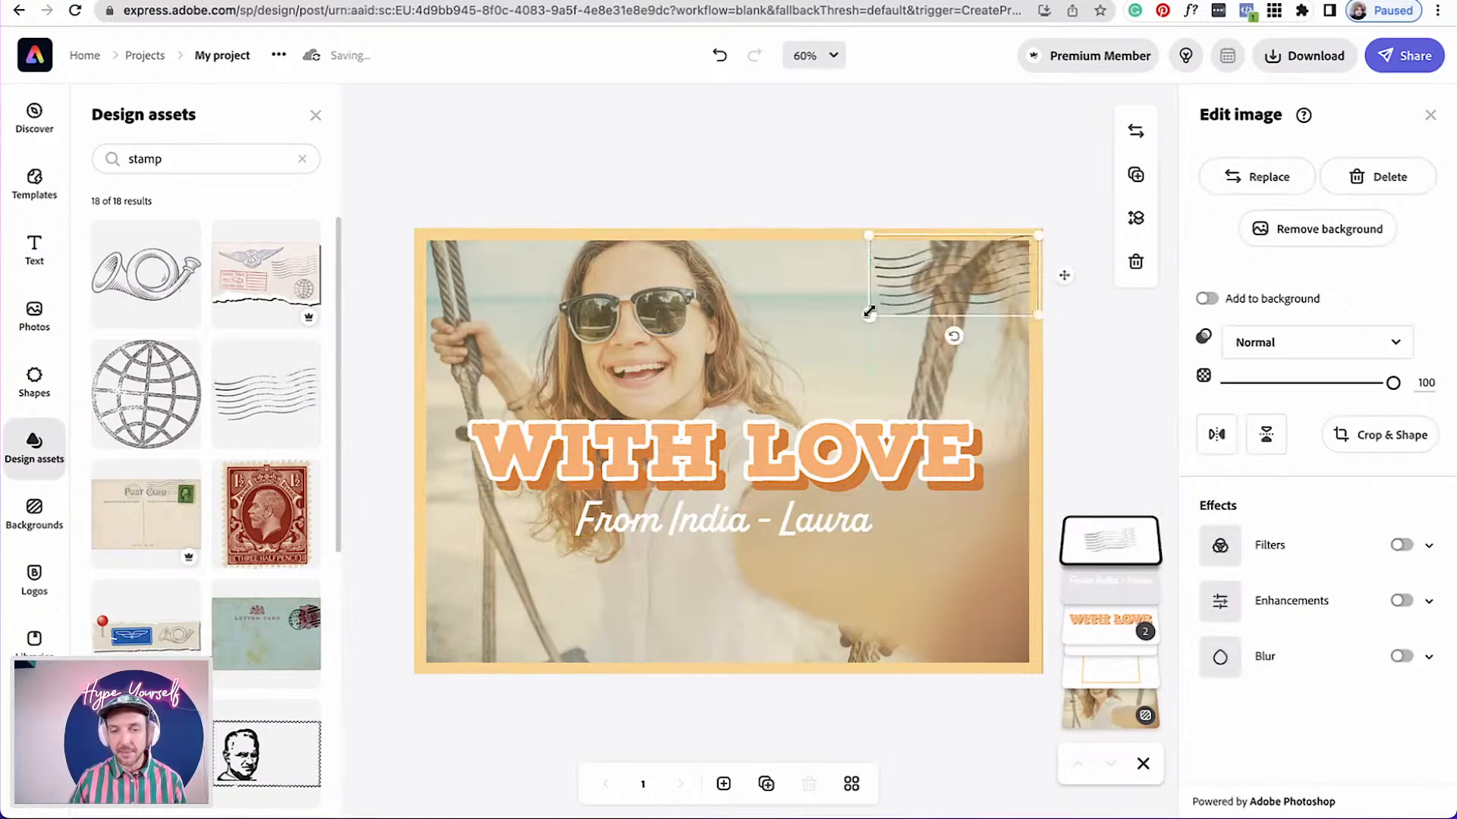
drag(869, 311, 846, 327)
drag(939, 347, 937, 346)
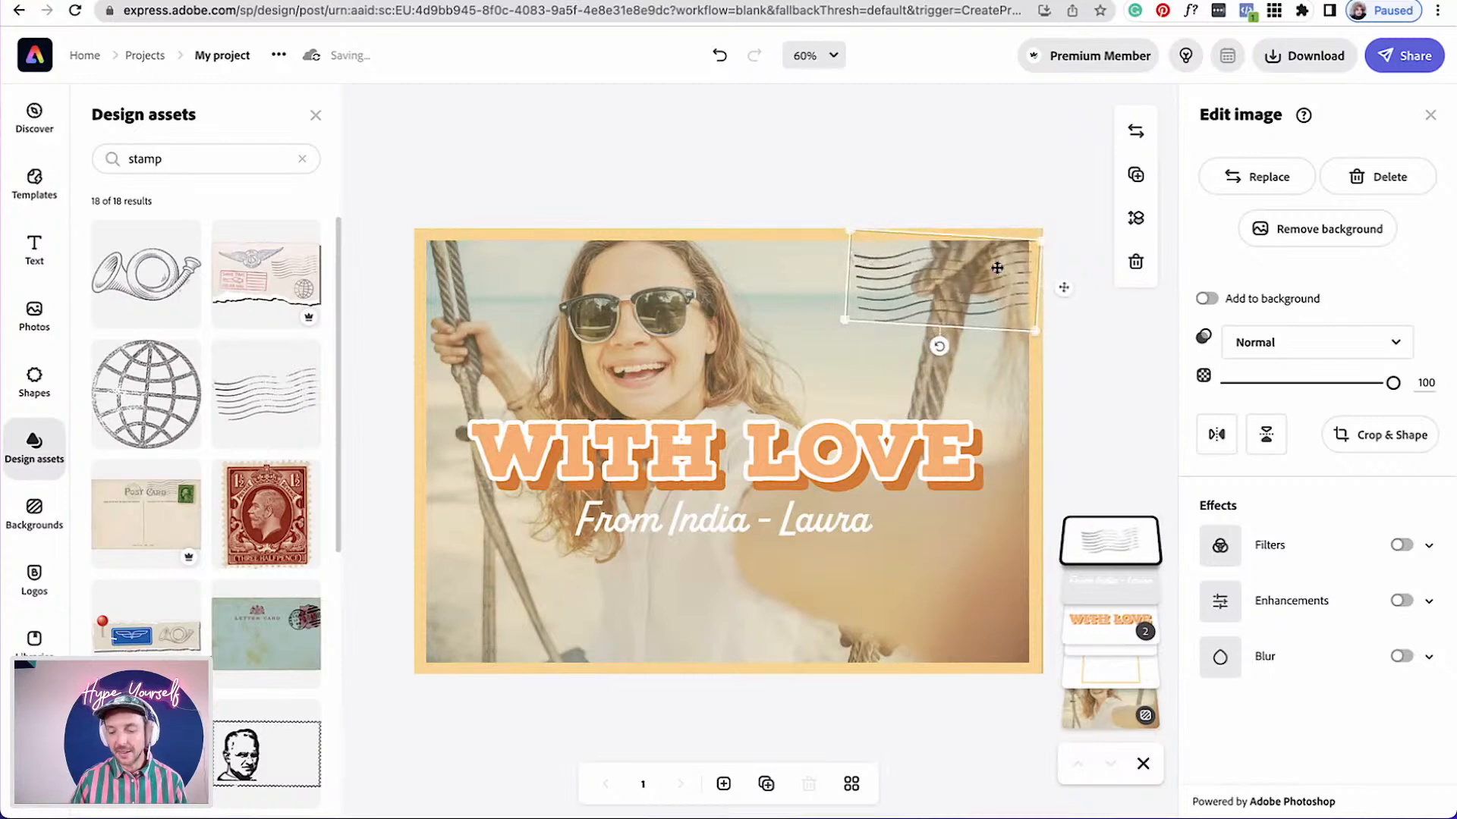
click(1096, 407)
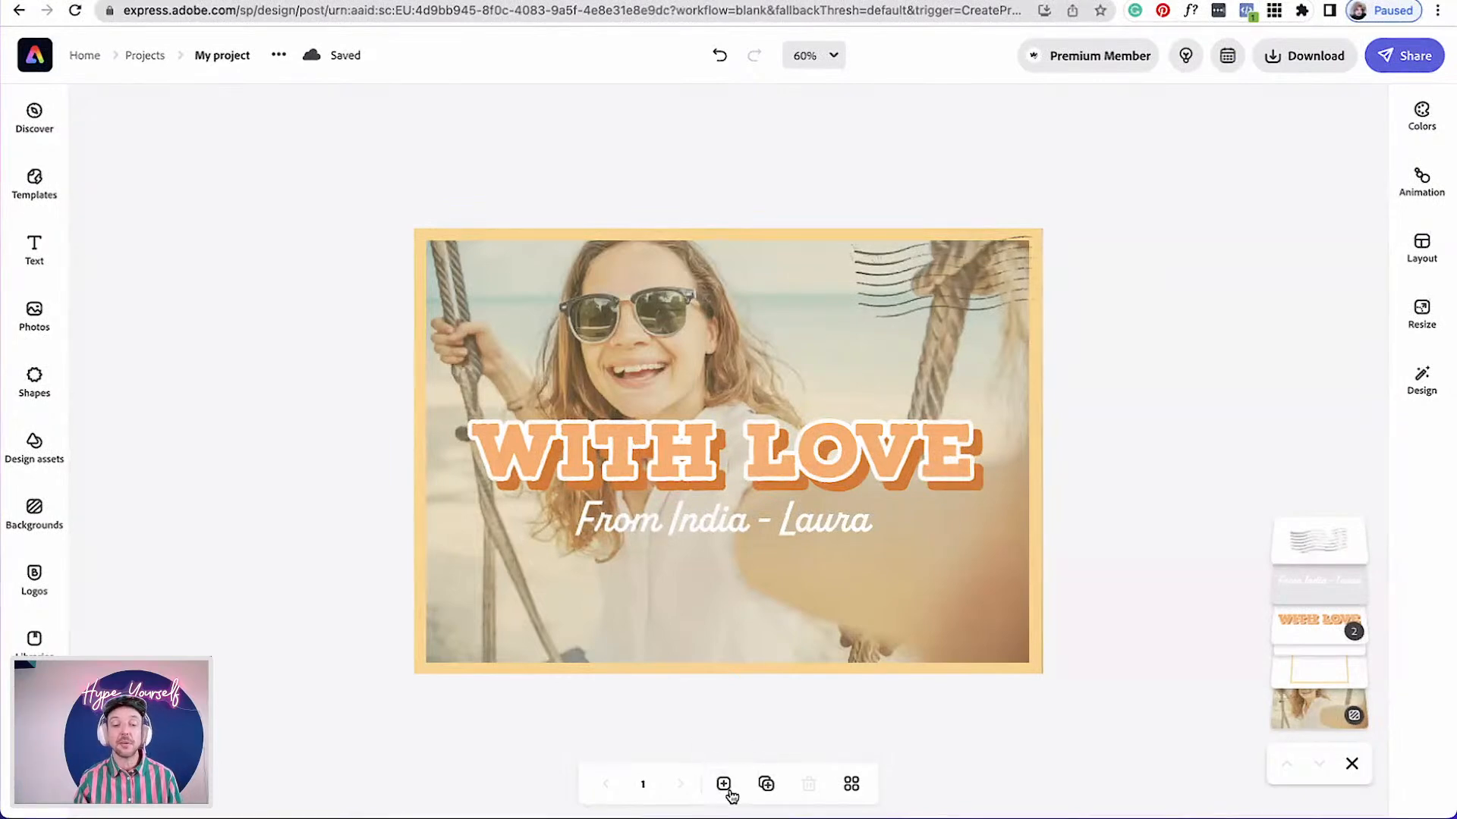
Duplicate the card page
click(766, 786)
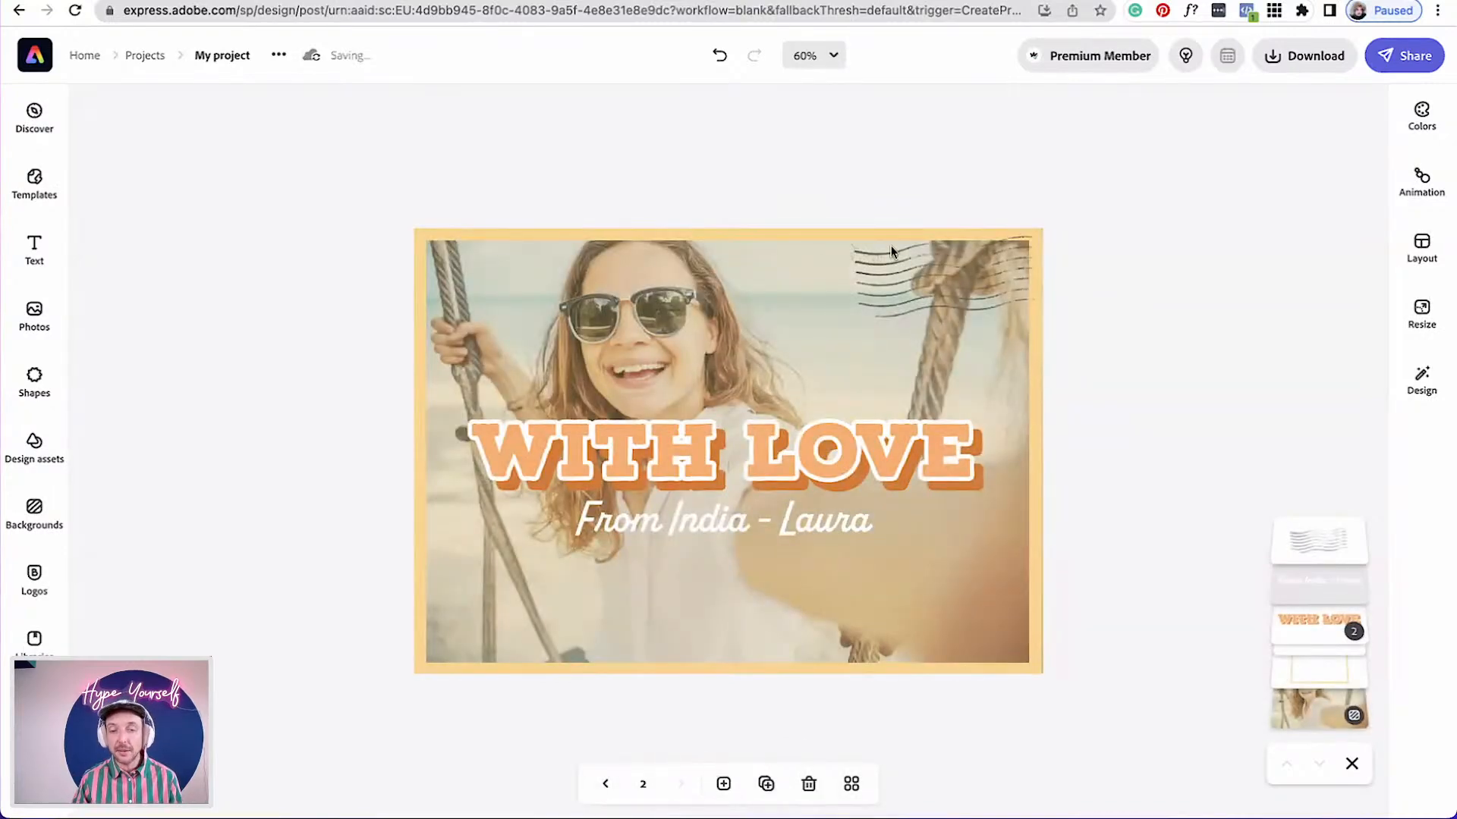
click(675, 366)
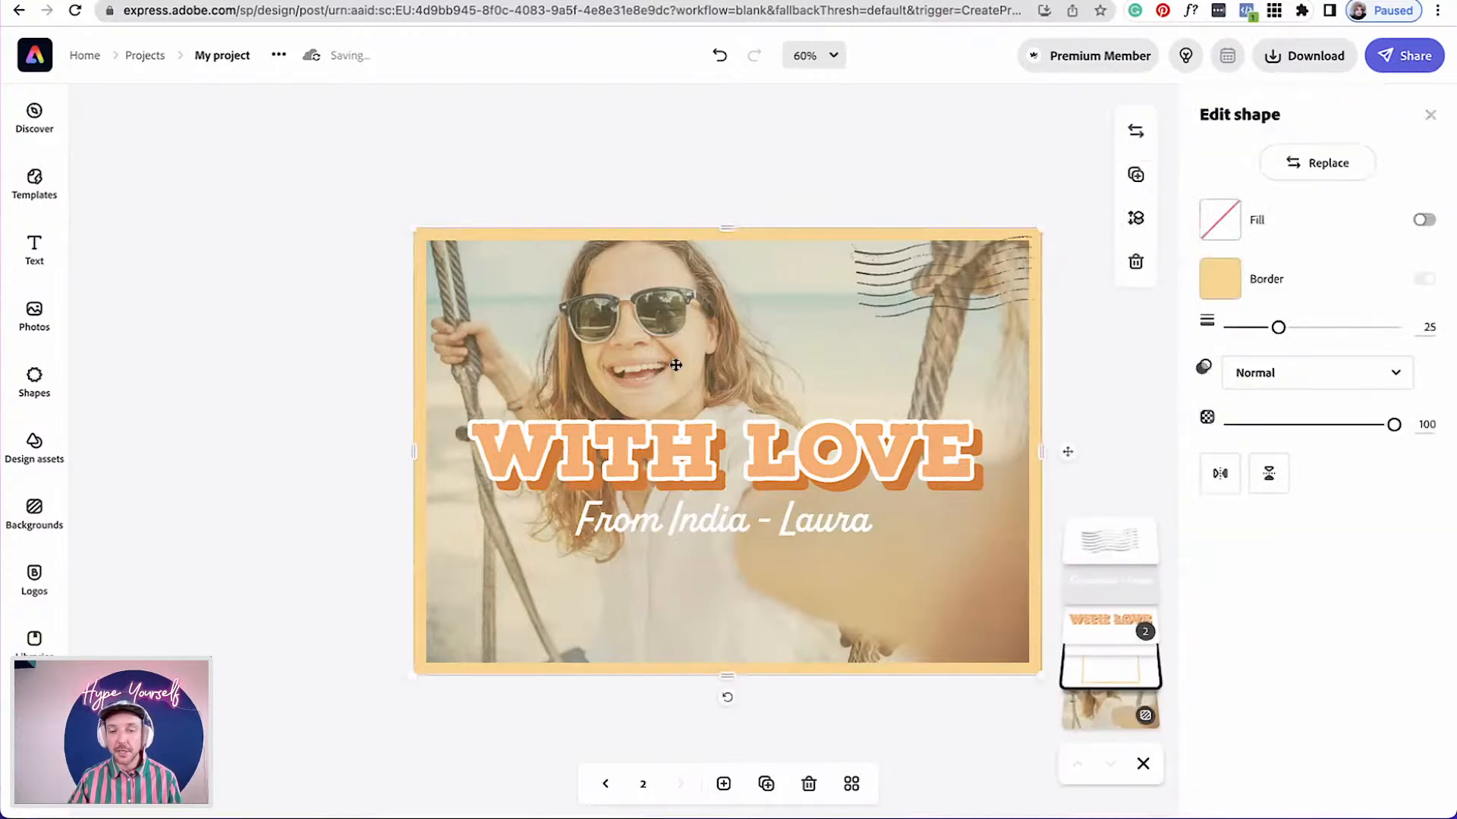
click(1328, 167)
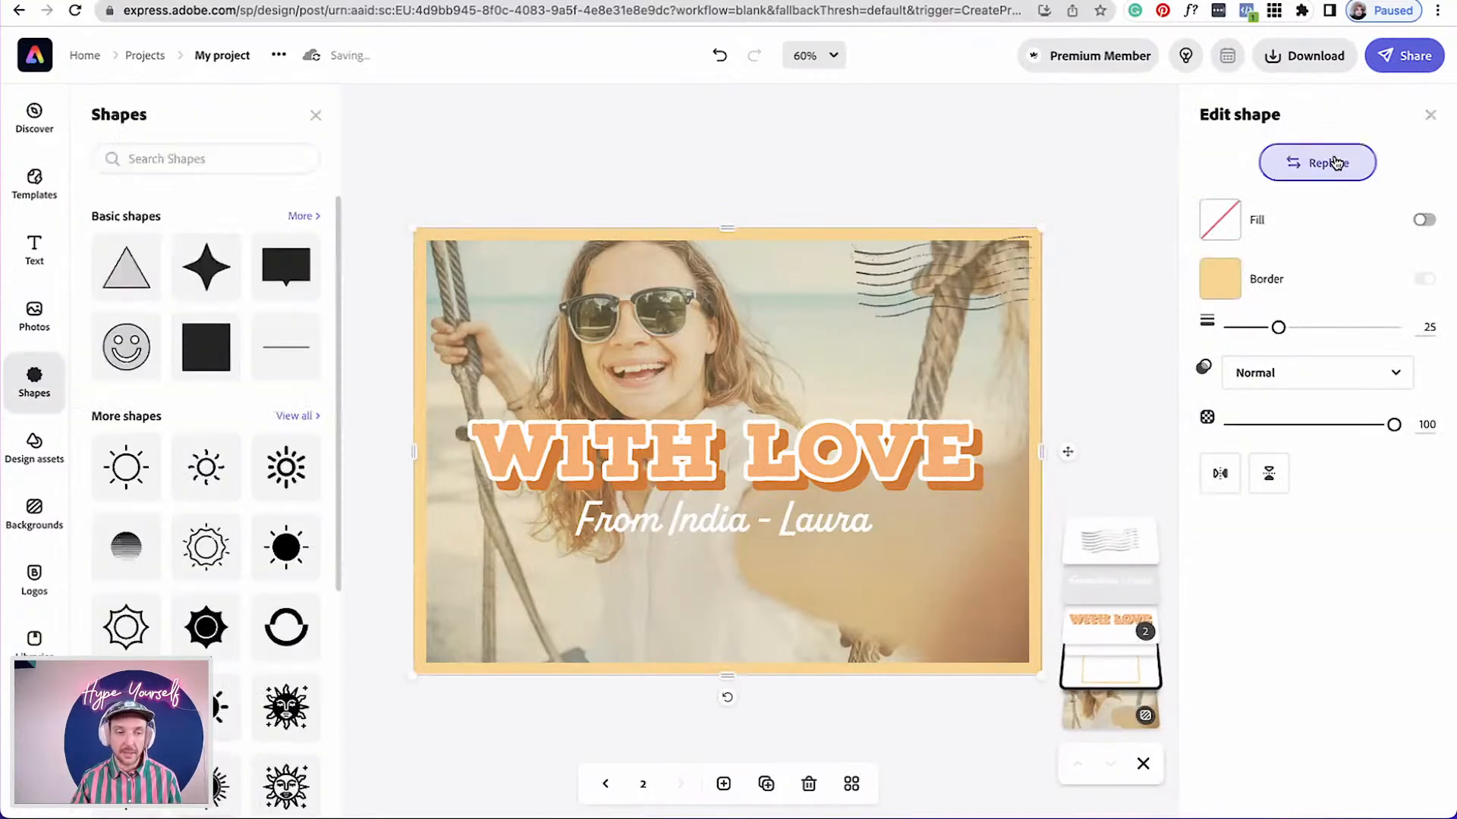
click(842, 220)
click(864, 569)
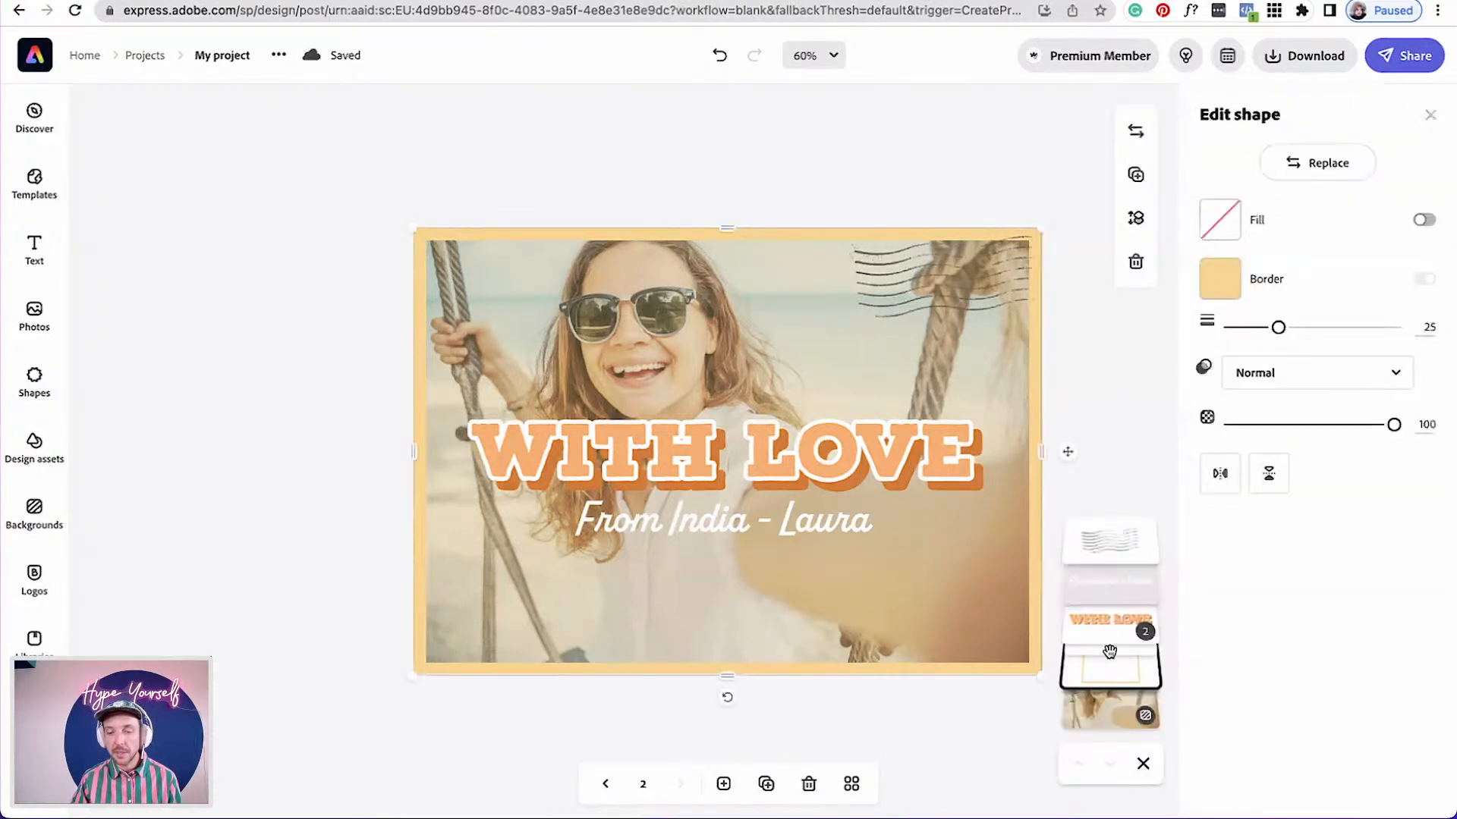
Replace the second page's background with the uploaded photo 9337_OTB_Wave_R1_RGB.jpg from the Images folder
click(1106, 715)
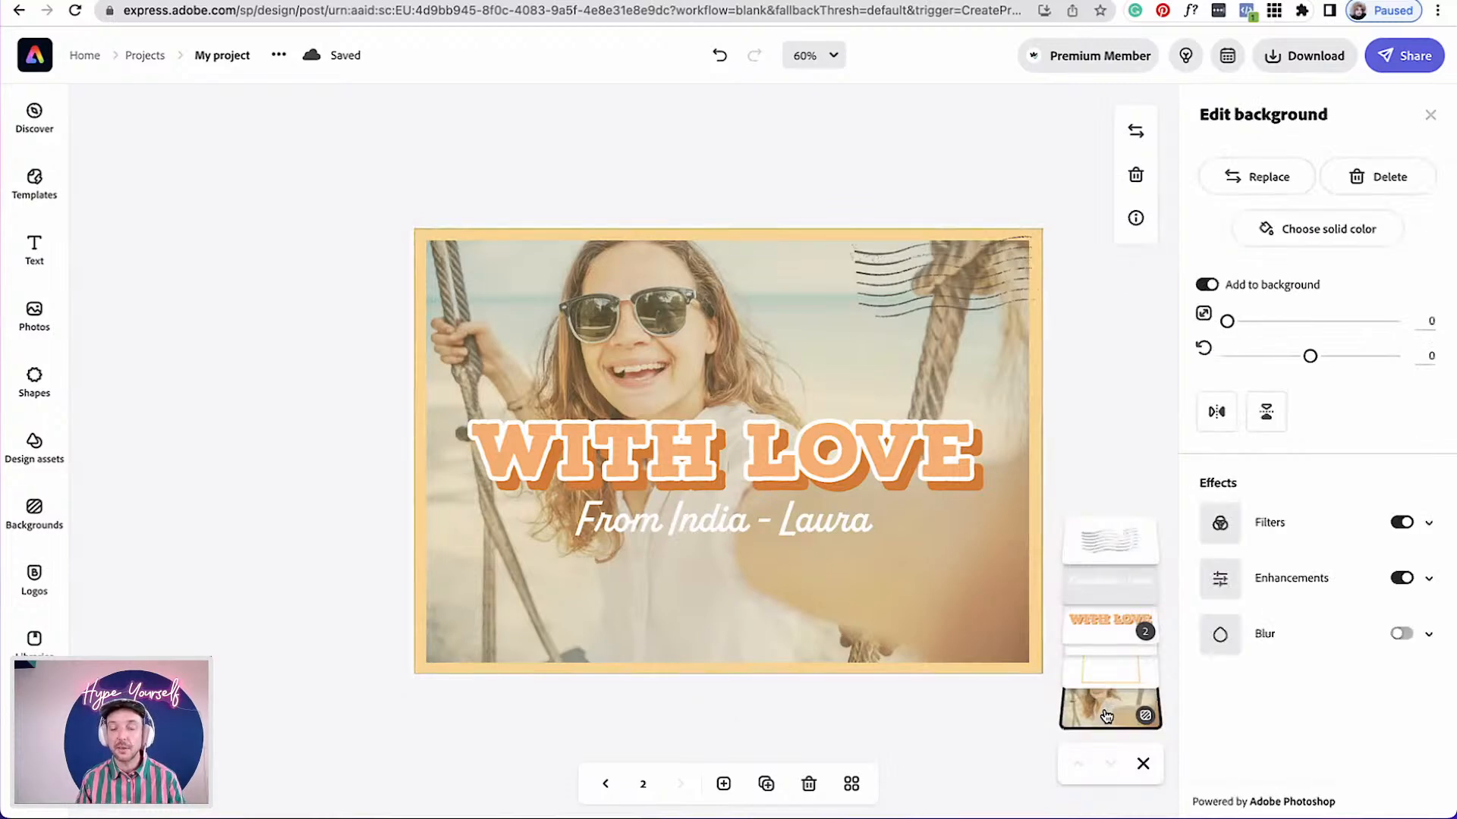
click(1265, 175)
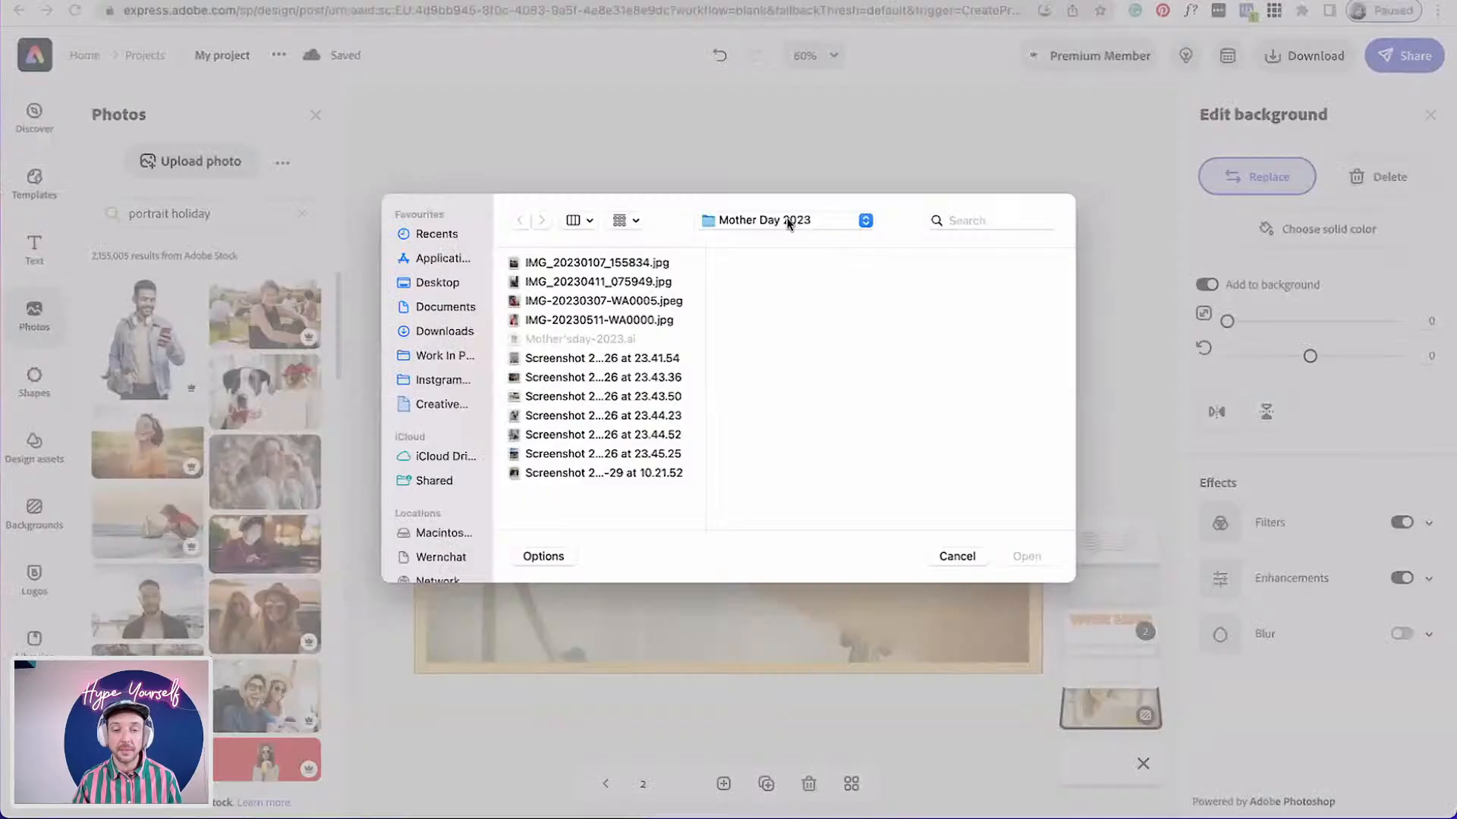
click(800, 220)
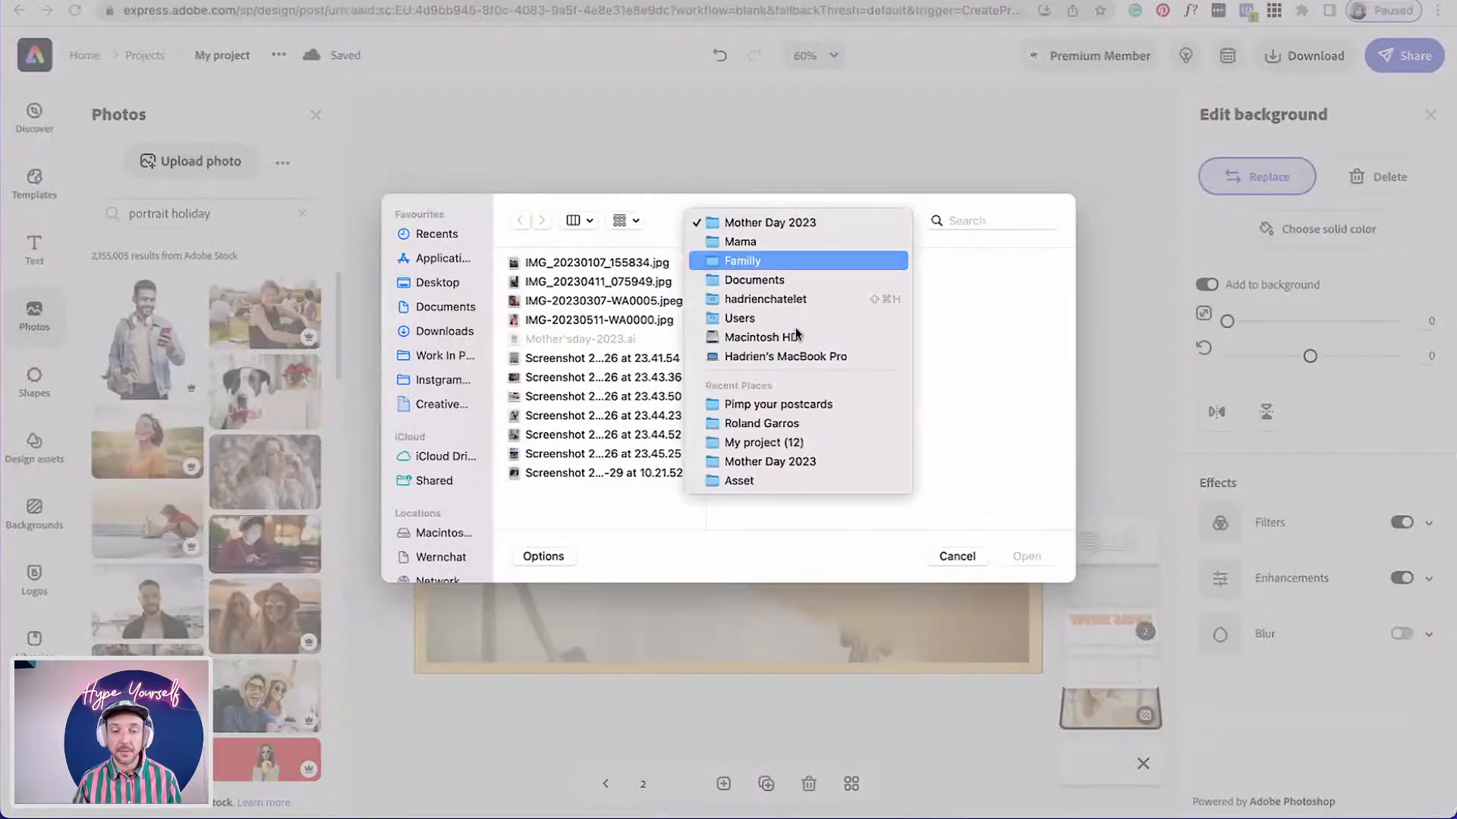
click(797, 405)
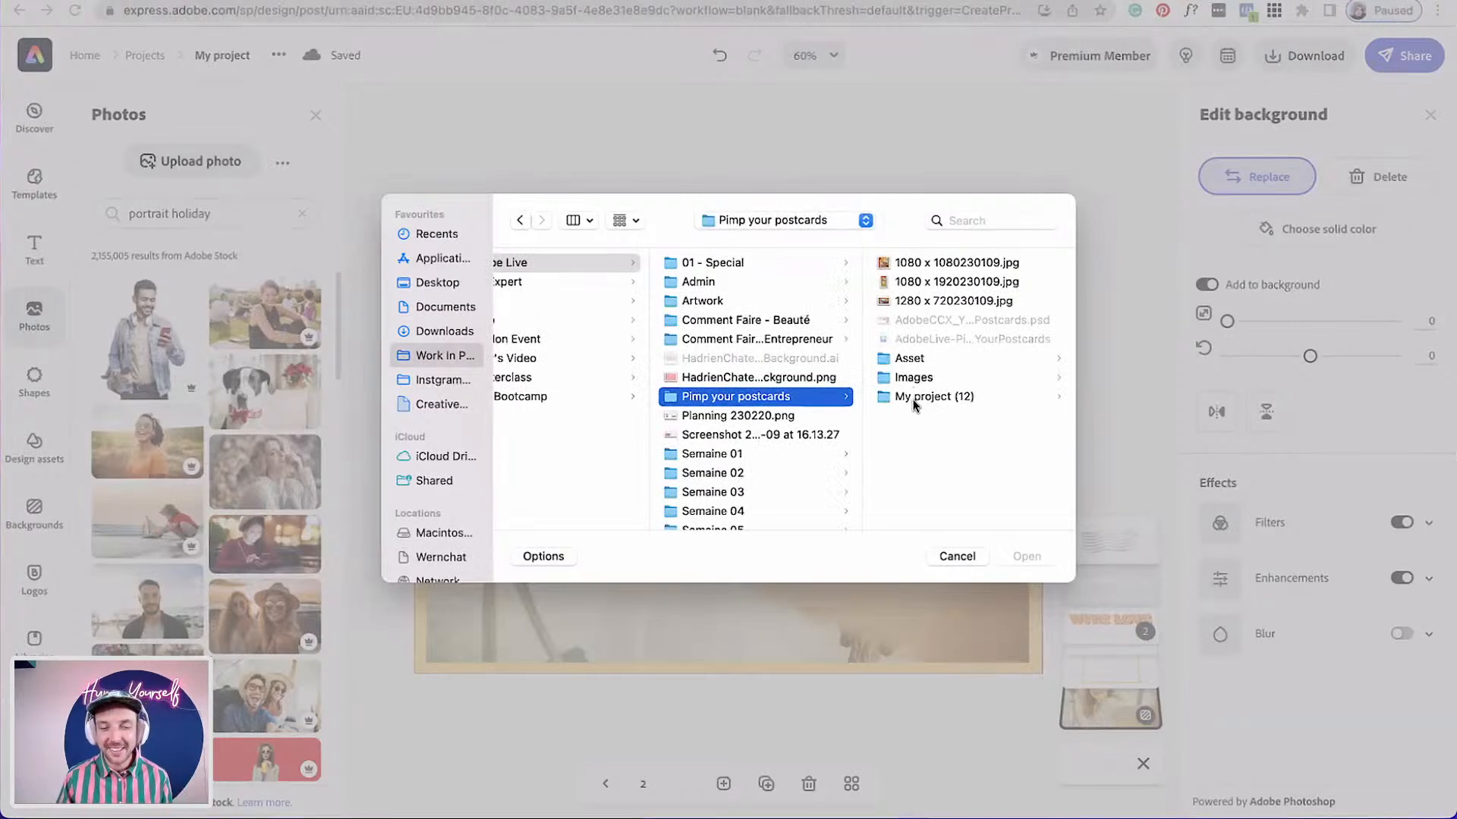
click(913, 376)
click(922, 264)
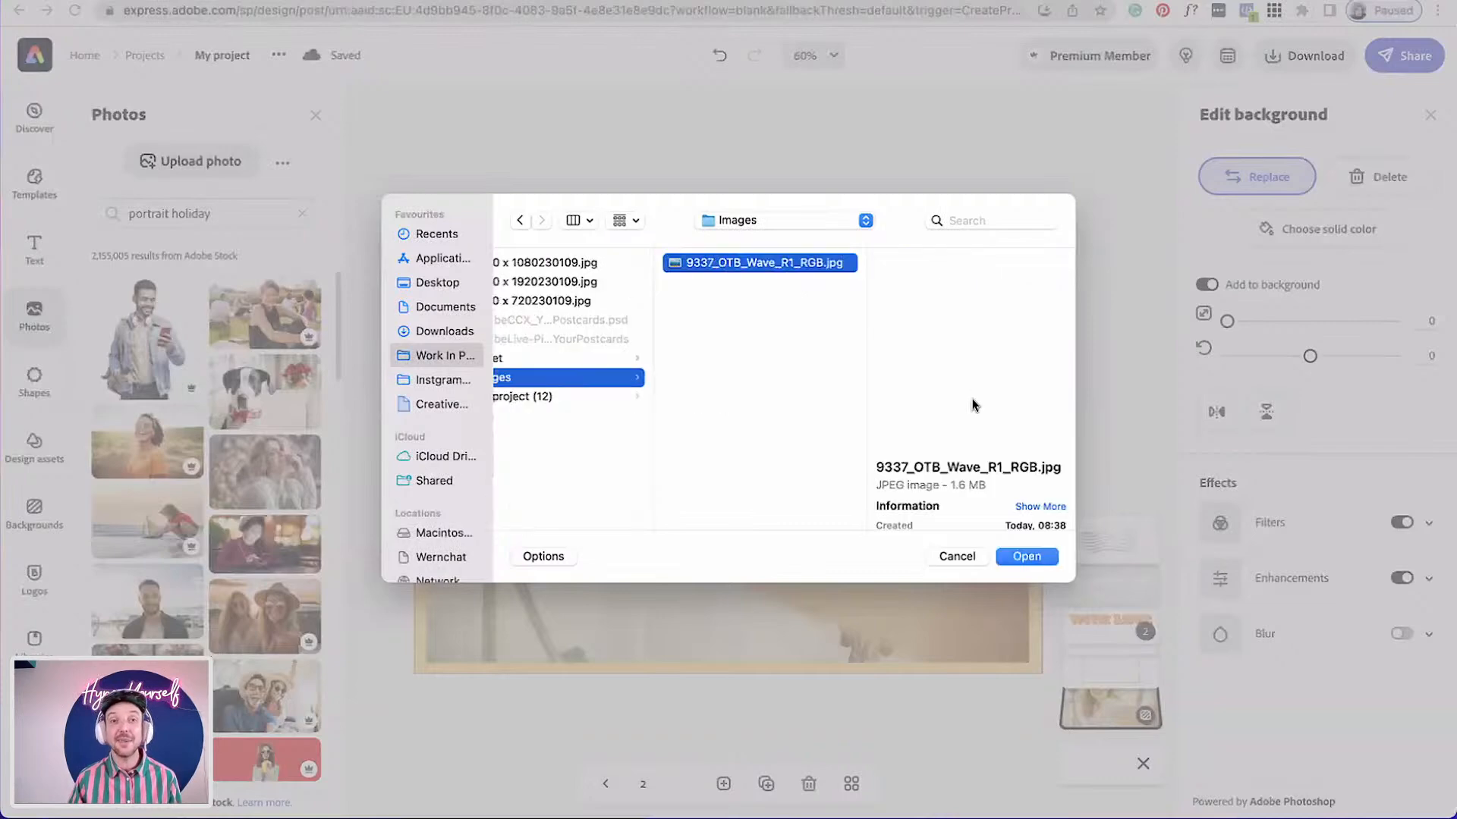
click(1026, 557)
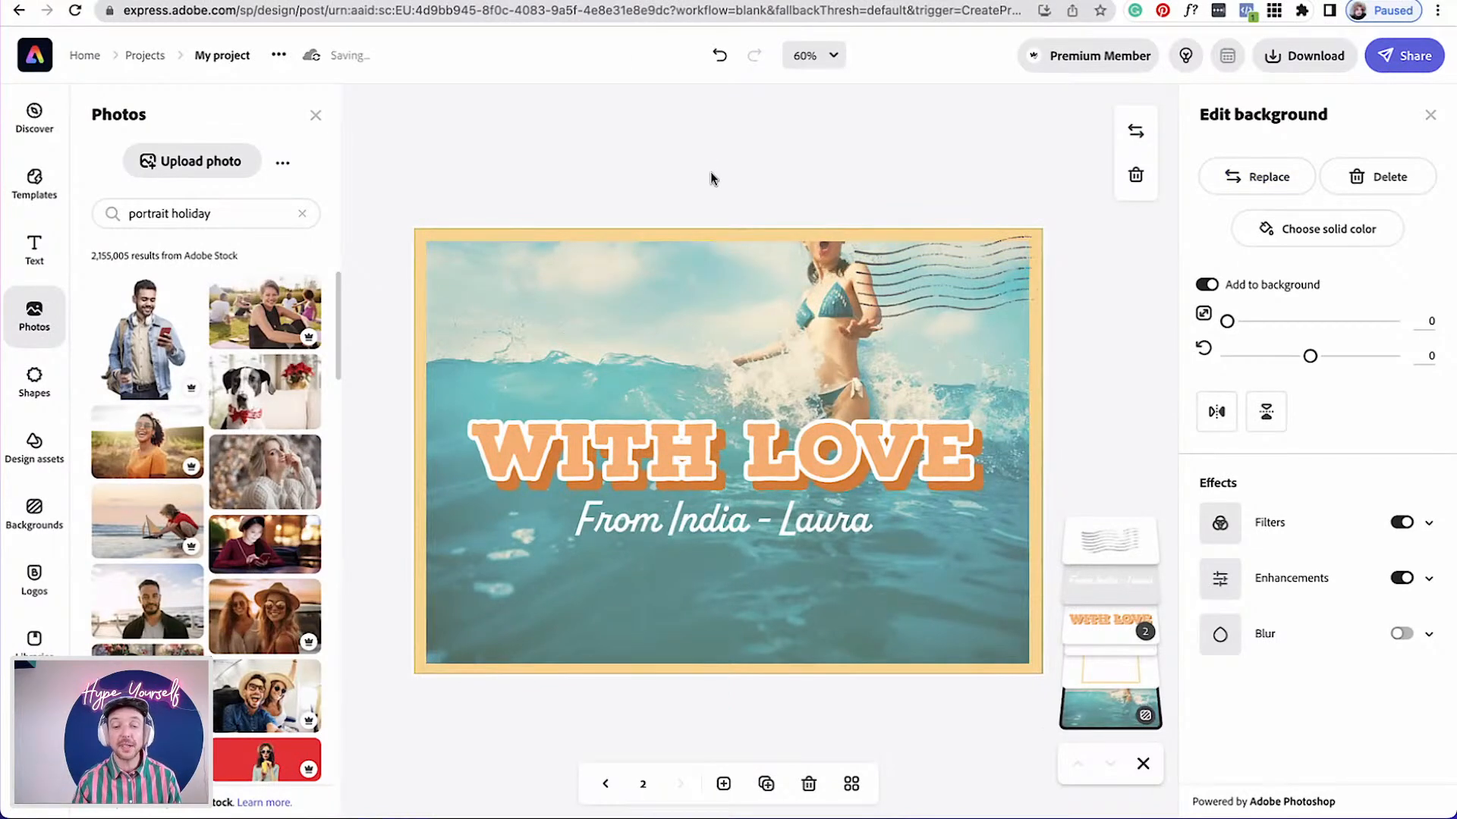
Zoom the background photo to 4 and reposition it lower, keeping the frame aligned to the card edges
click(849, 170)
click(863, 583)
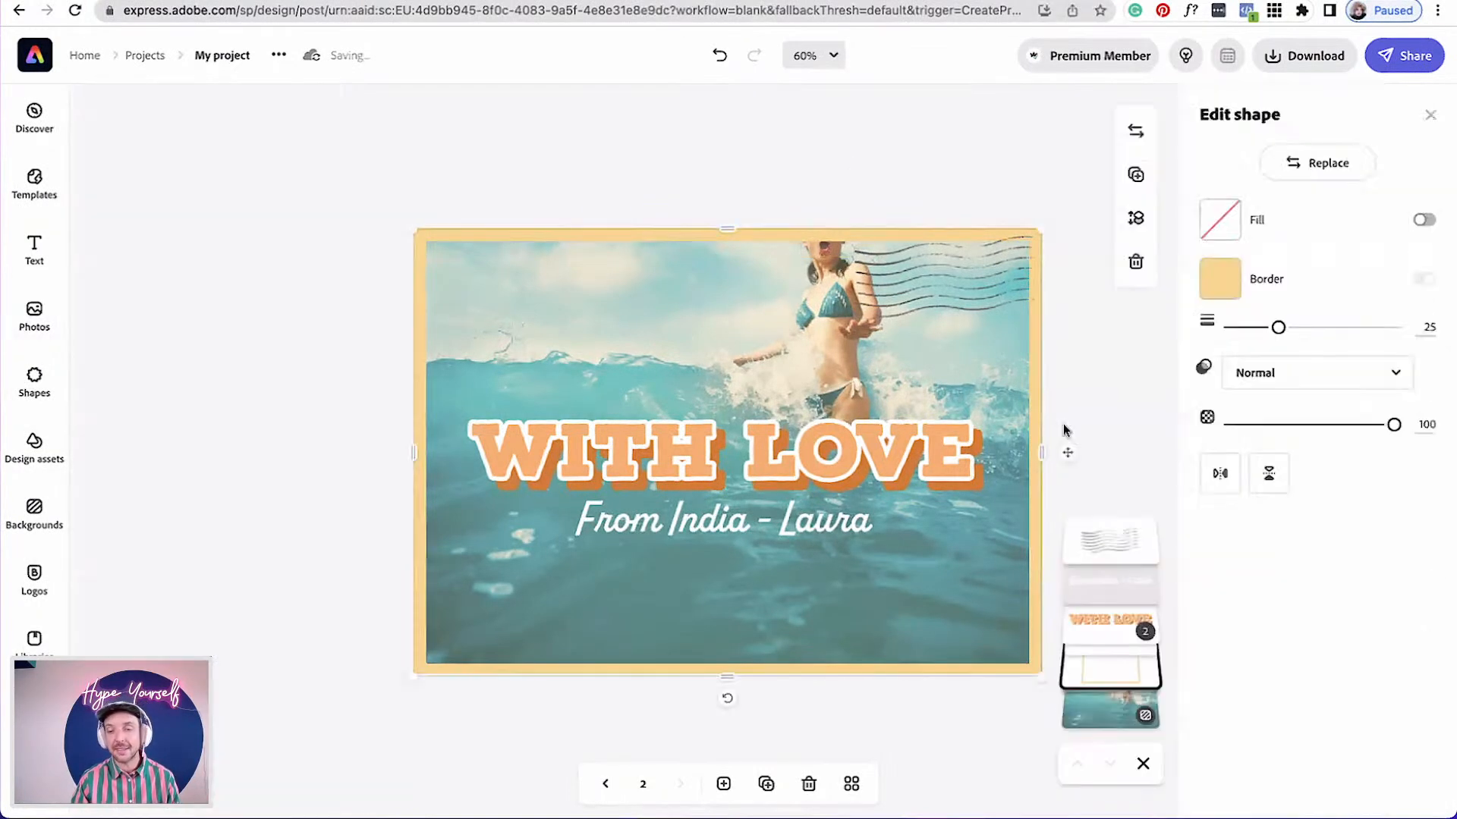
click(1102, 719)
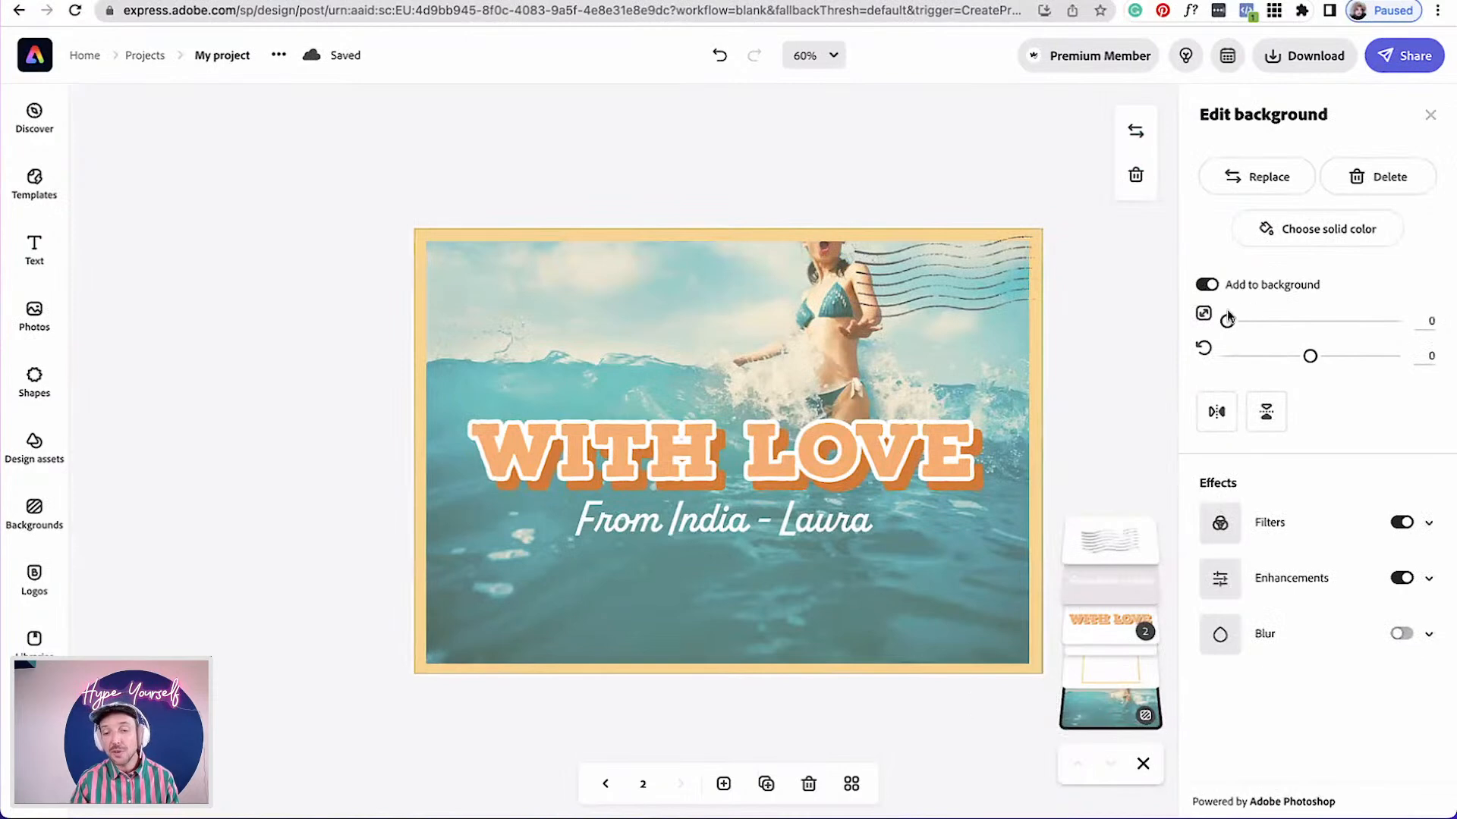
drag(1227, 321, 1228, 322)
drag(983, 583, 975, 688)
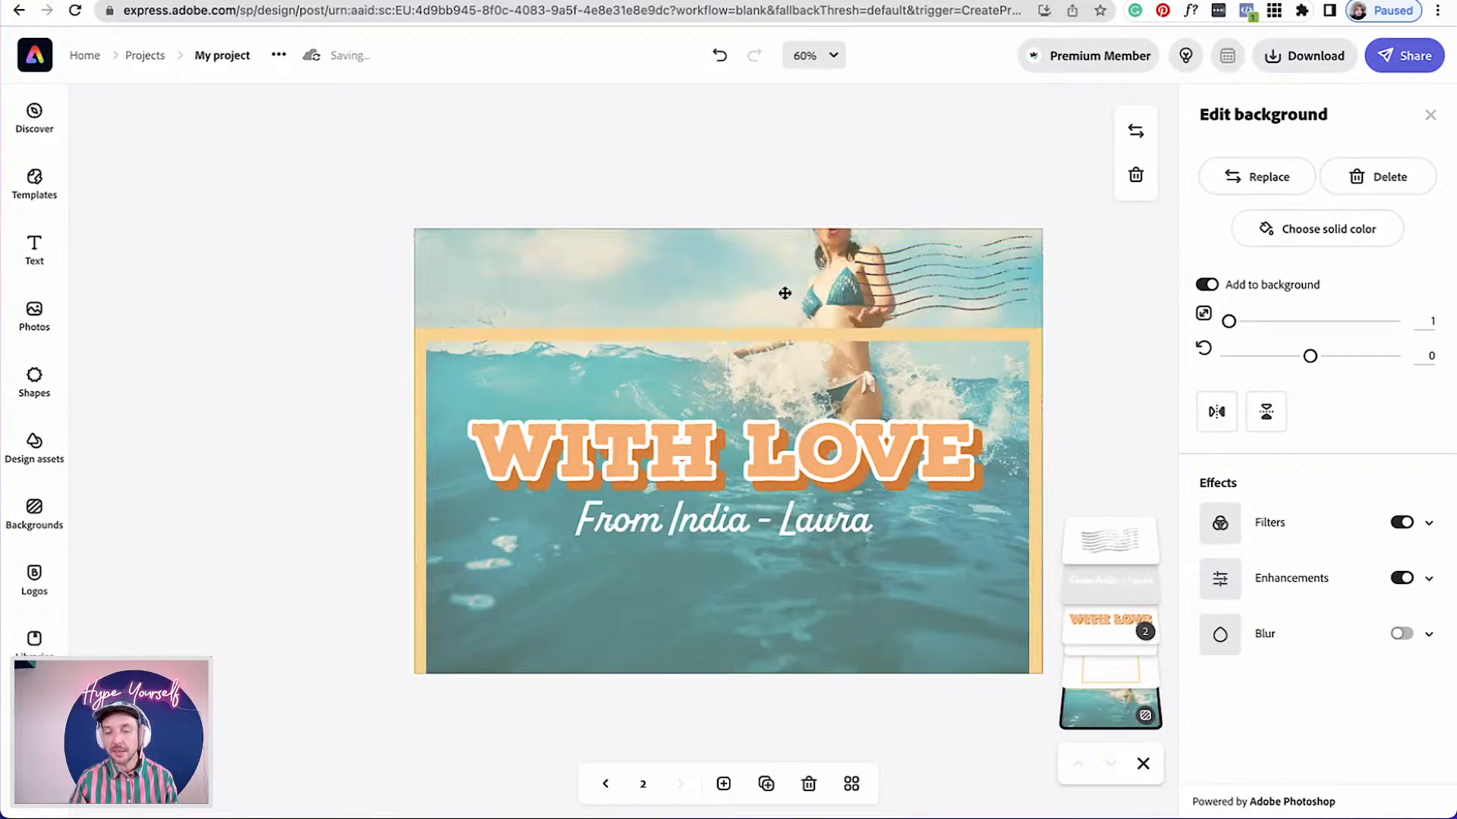
drag(783, 339, 781, 380)
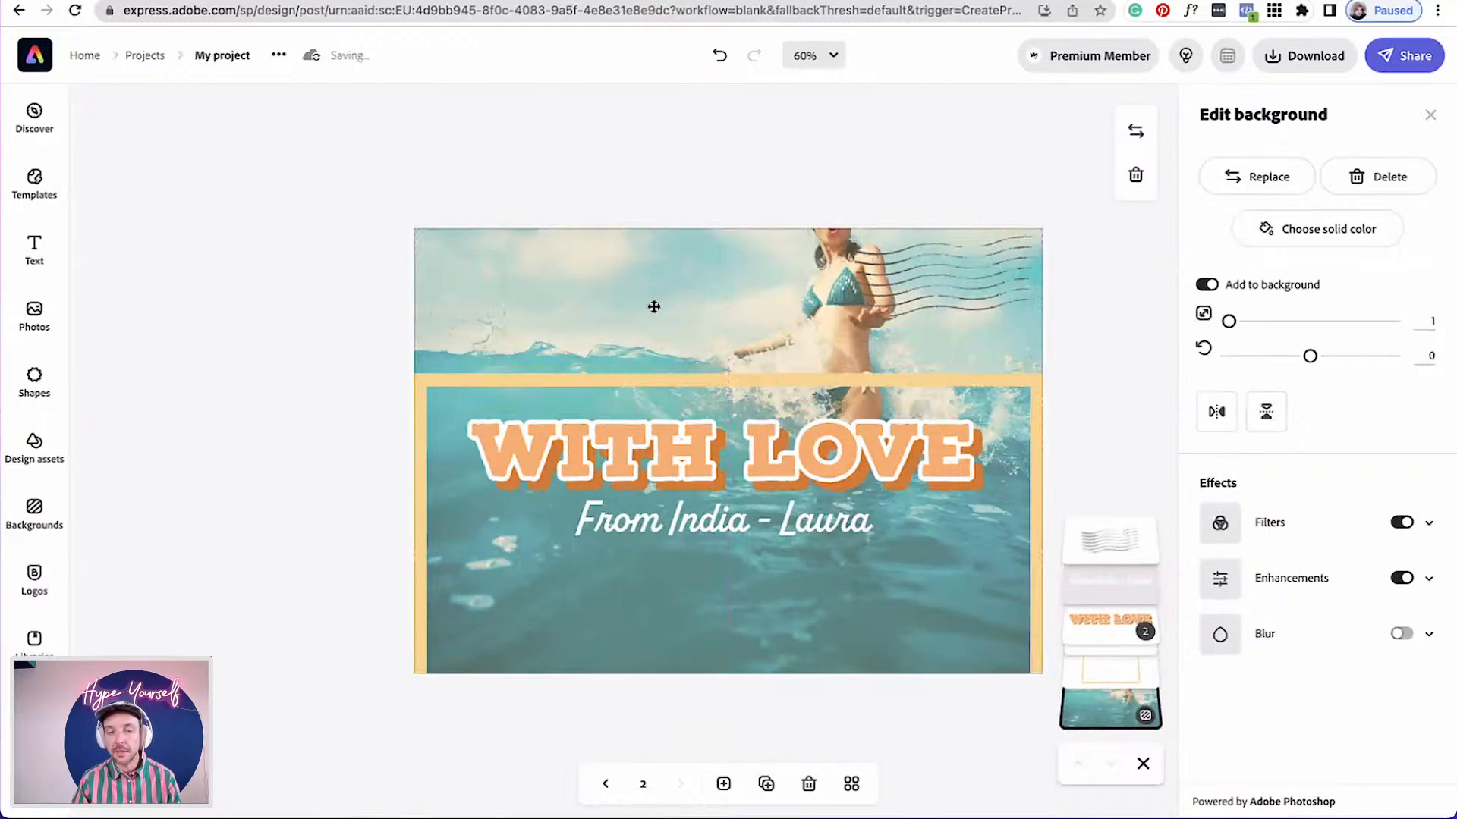
drag(1229, 321, 1233, 321)
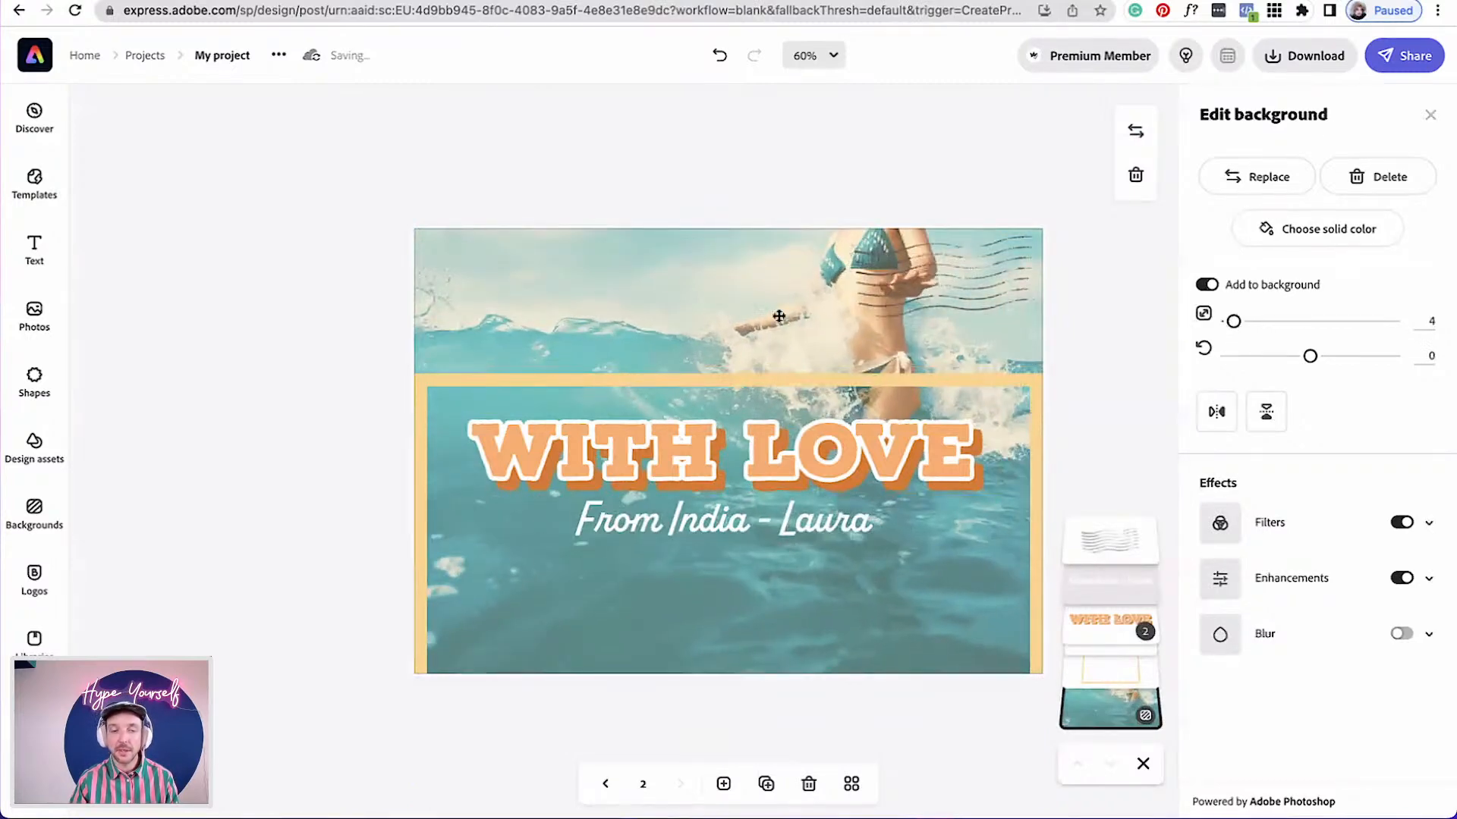
drag(731, 313, 728, 409)
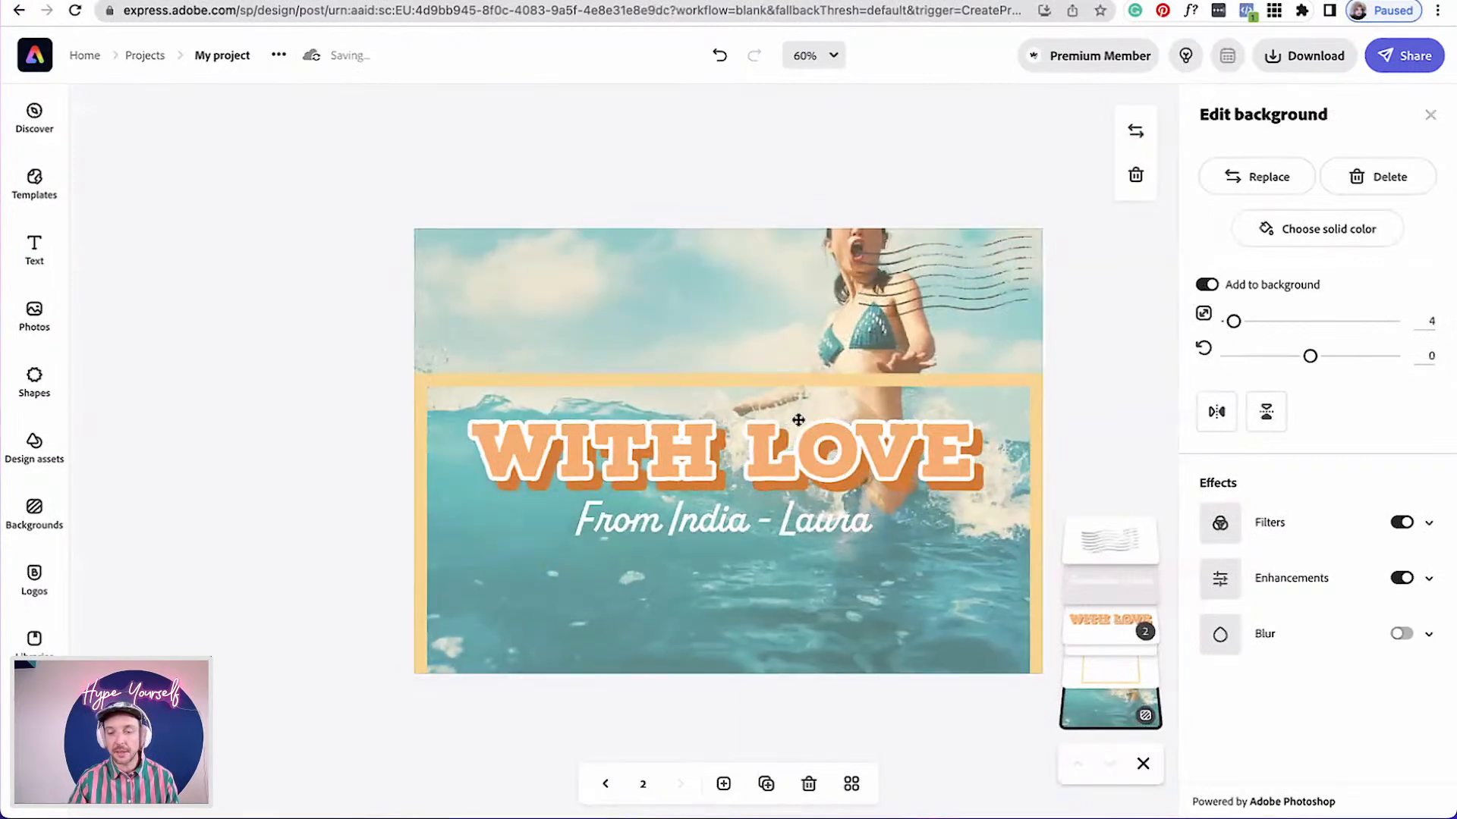
click(1062, 434)
click(1037, 418)
drag(1037, 418, 1038, 282)
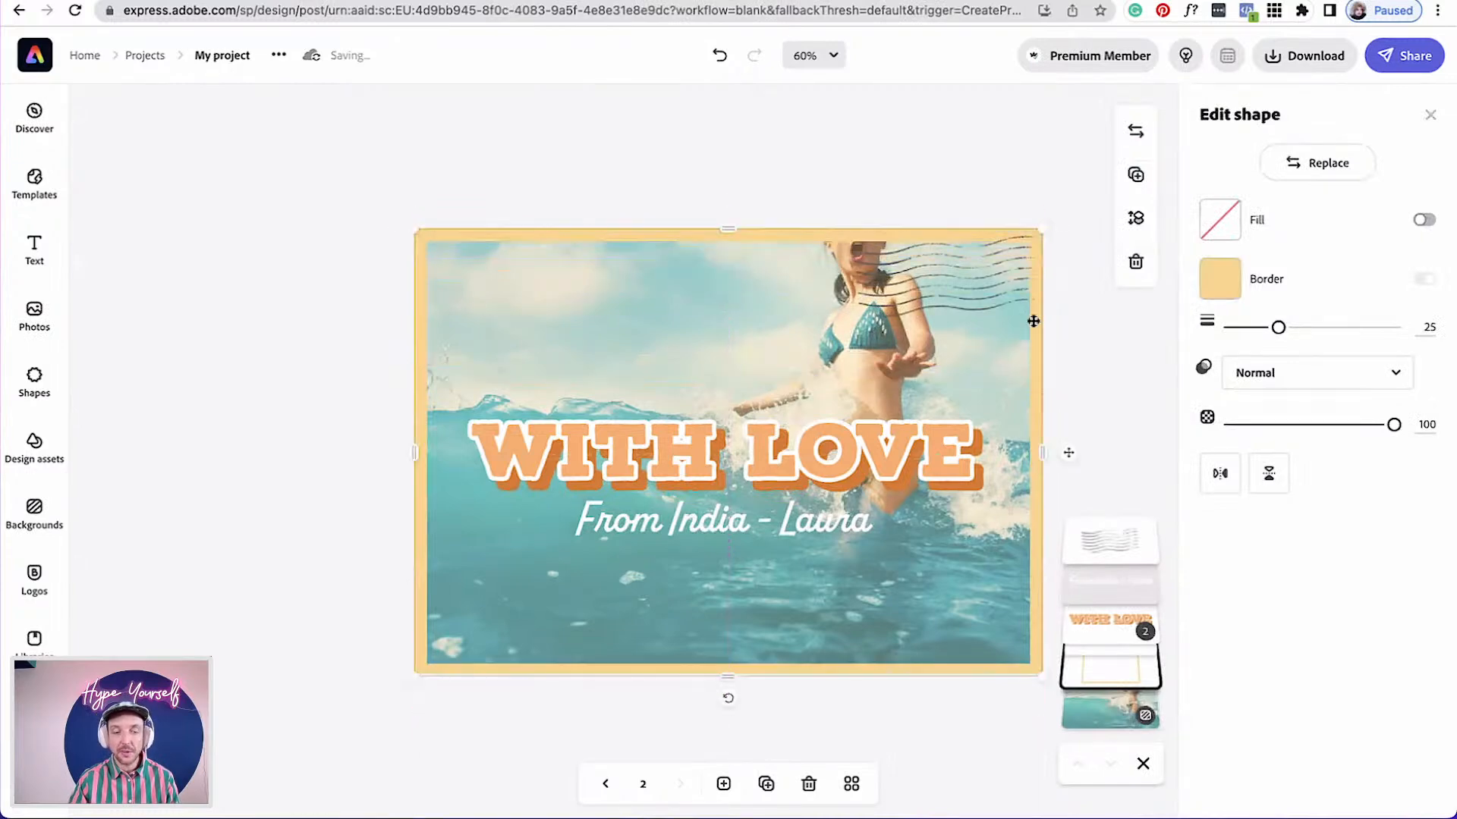
click(1088, 414)
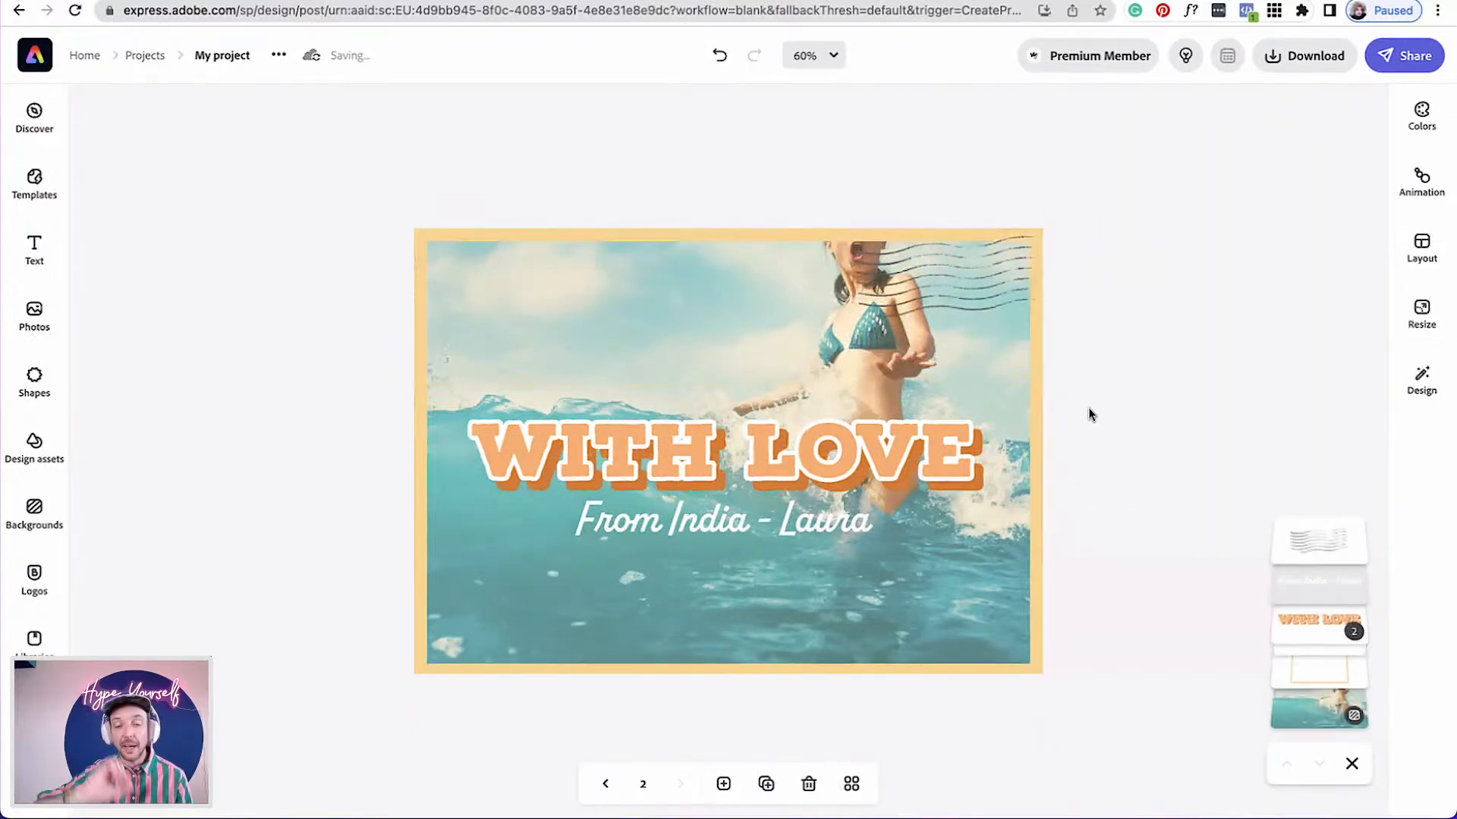
Ungroup the title and change the top title text to "OUT OF" and "OFFICE" on two lines
click(920, 435)
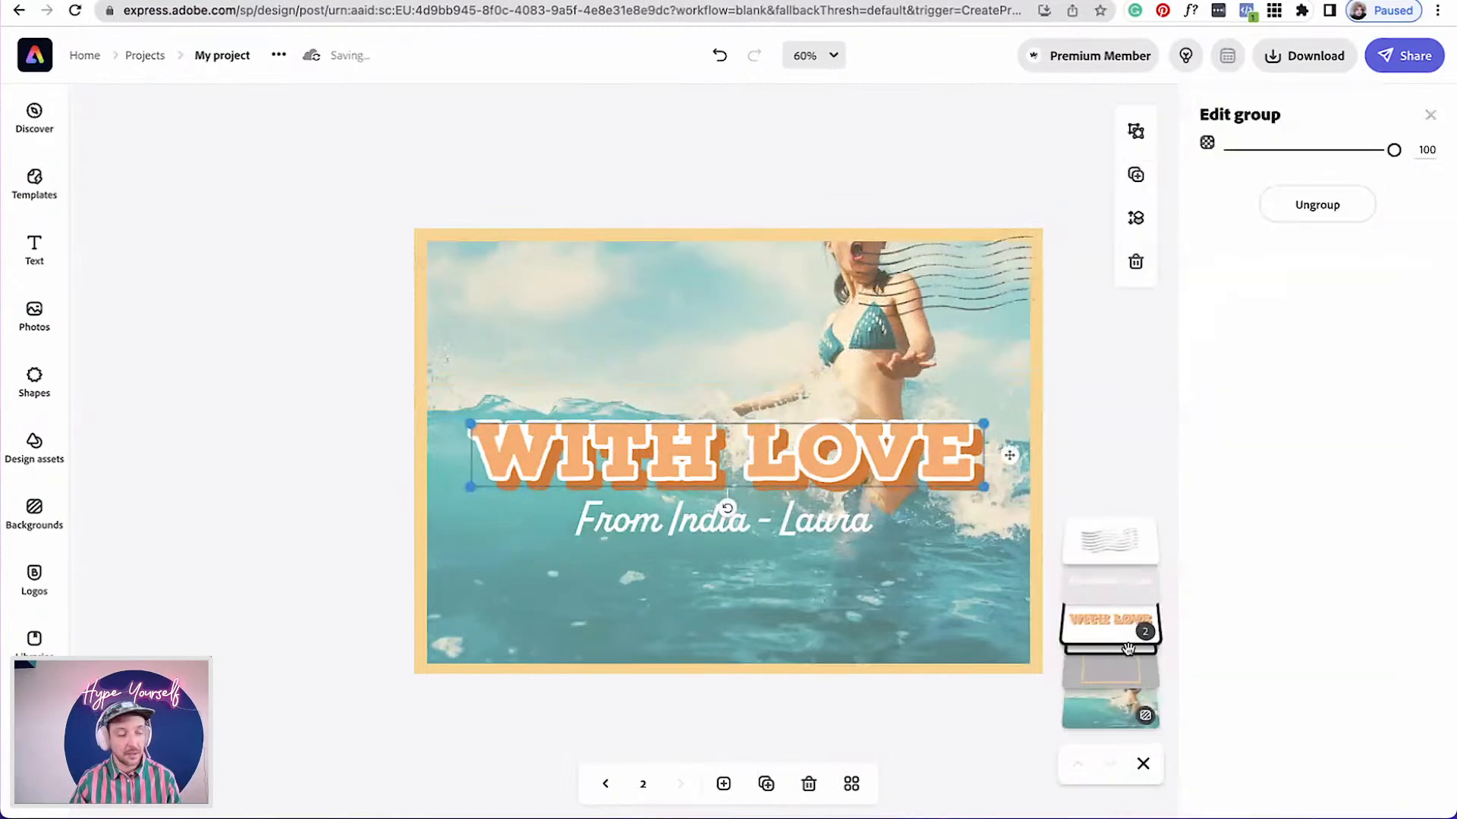
click(1311, 206)
click(1106, 585)
triple_click(1251, 168)
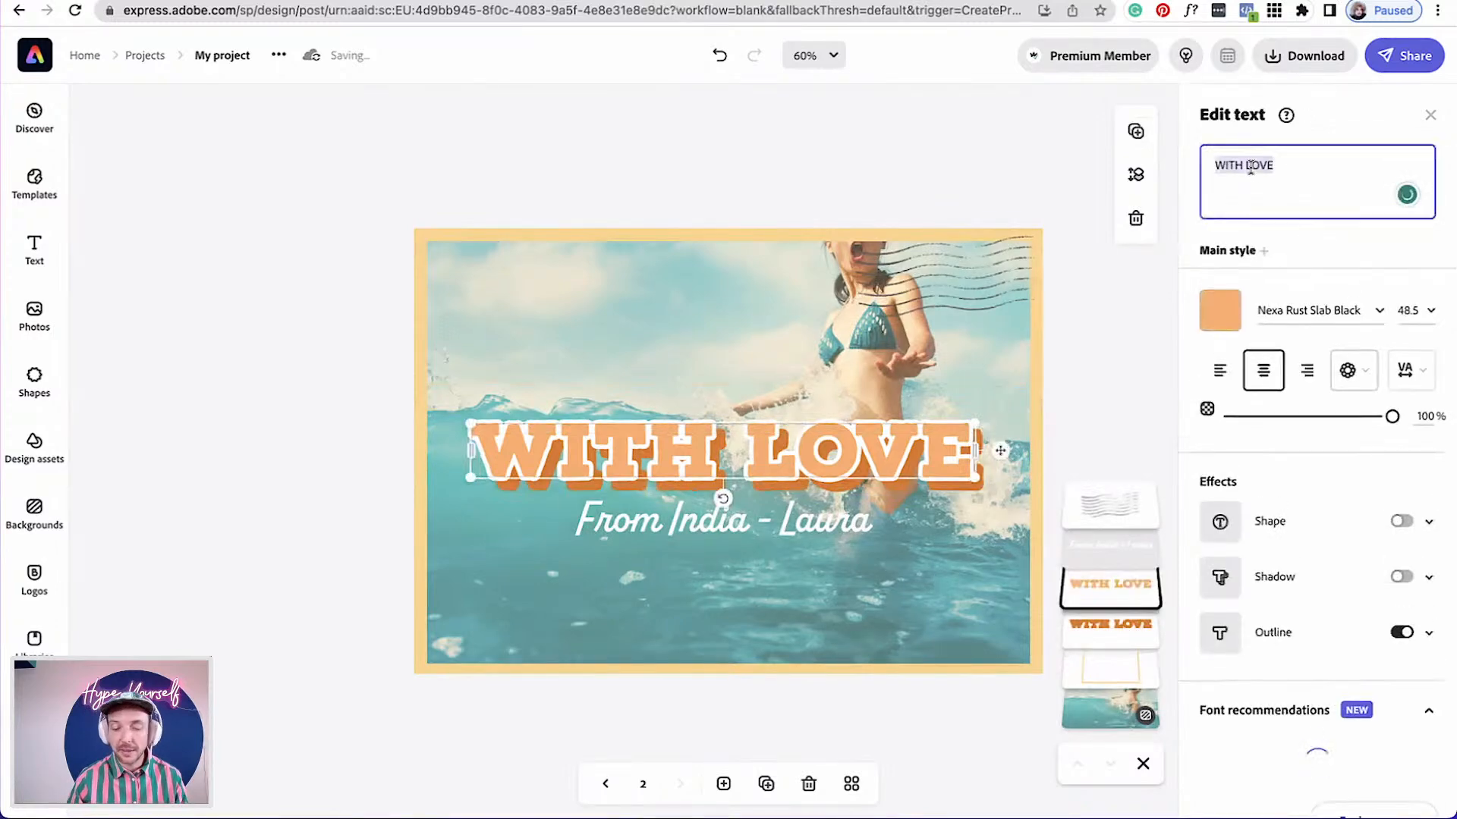
text(OUT)
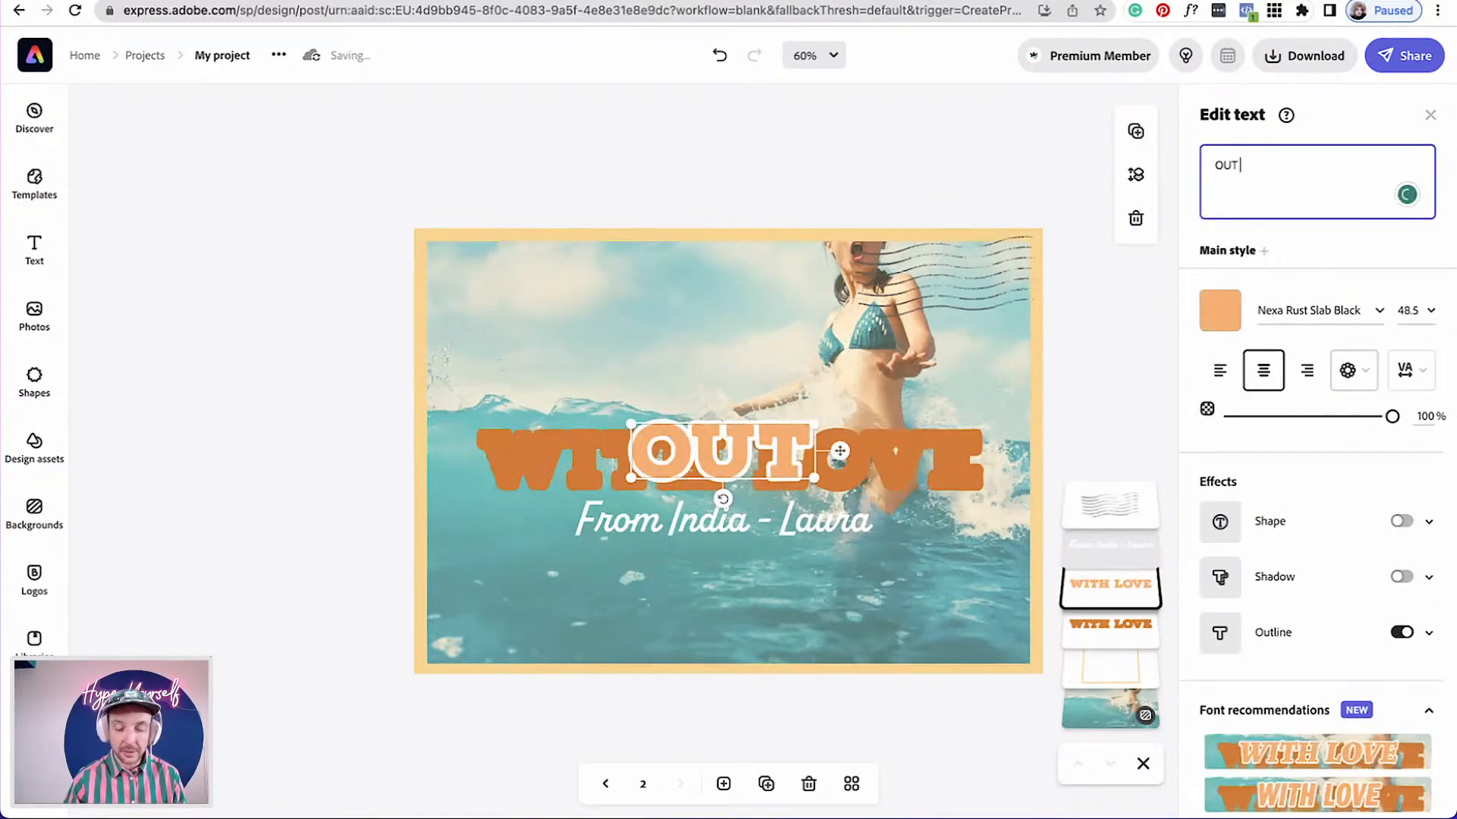
text( OF)
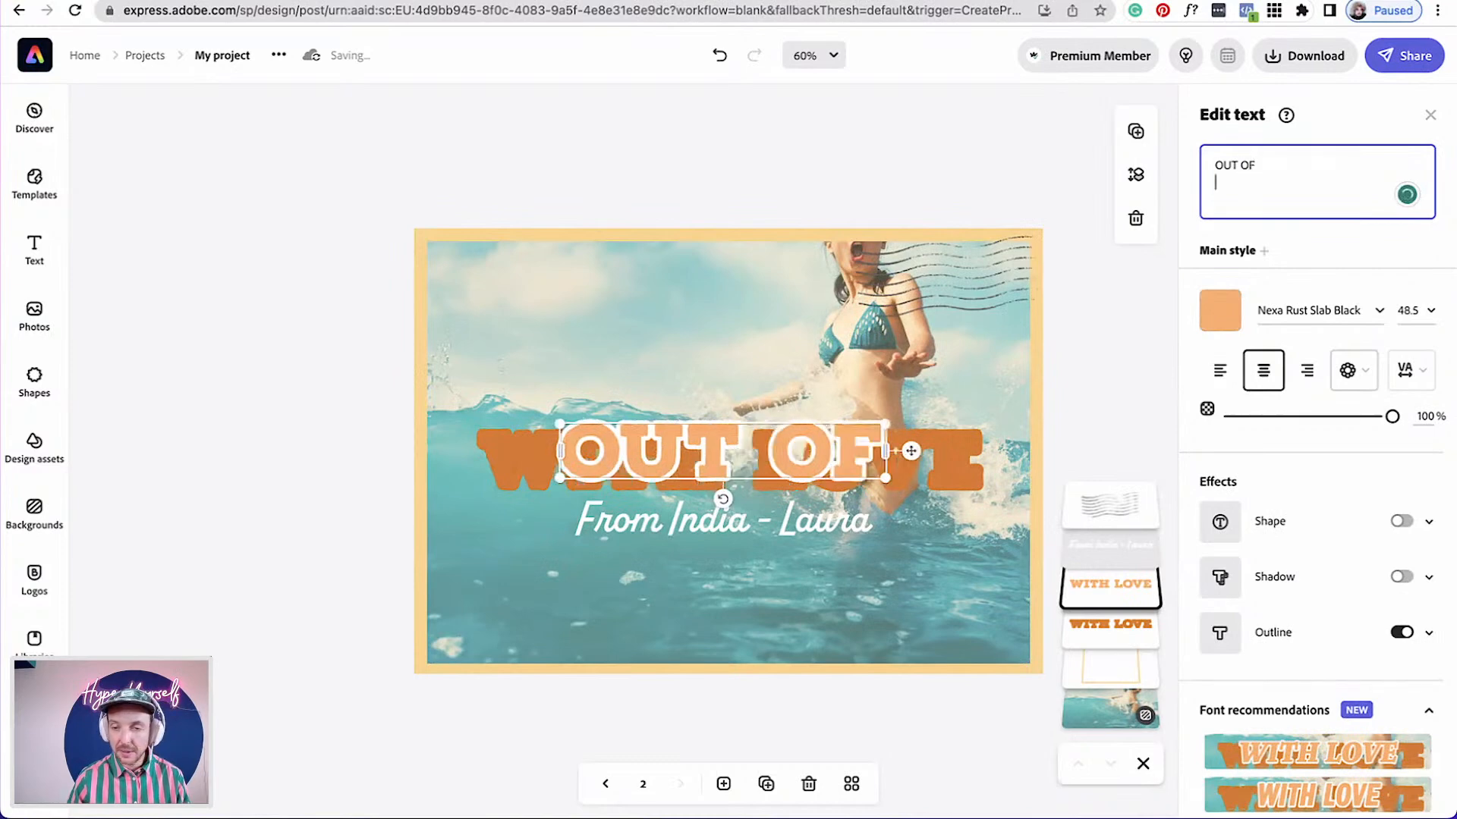
key(Return)
text(OFFICE)
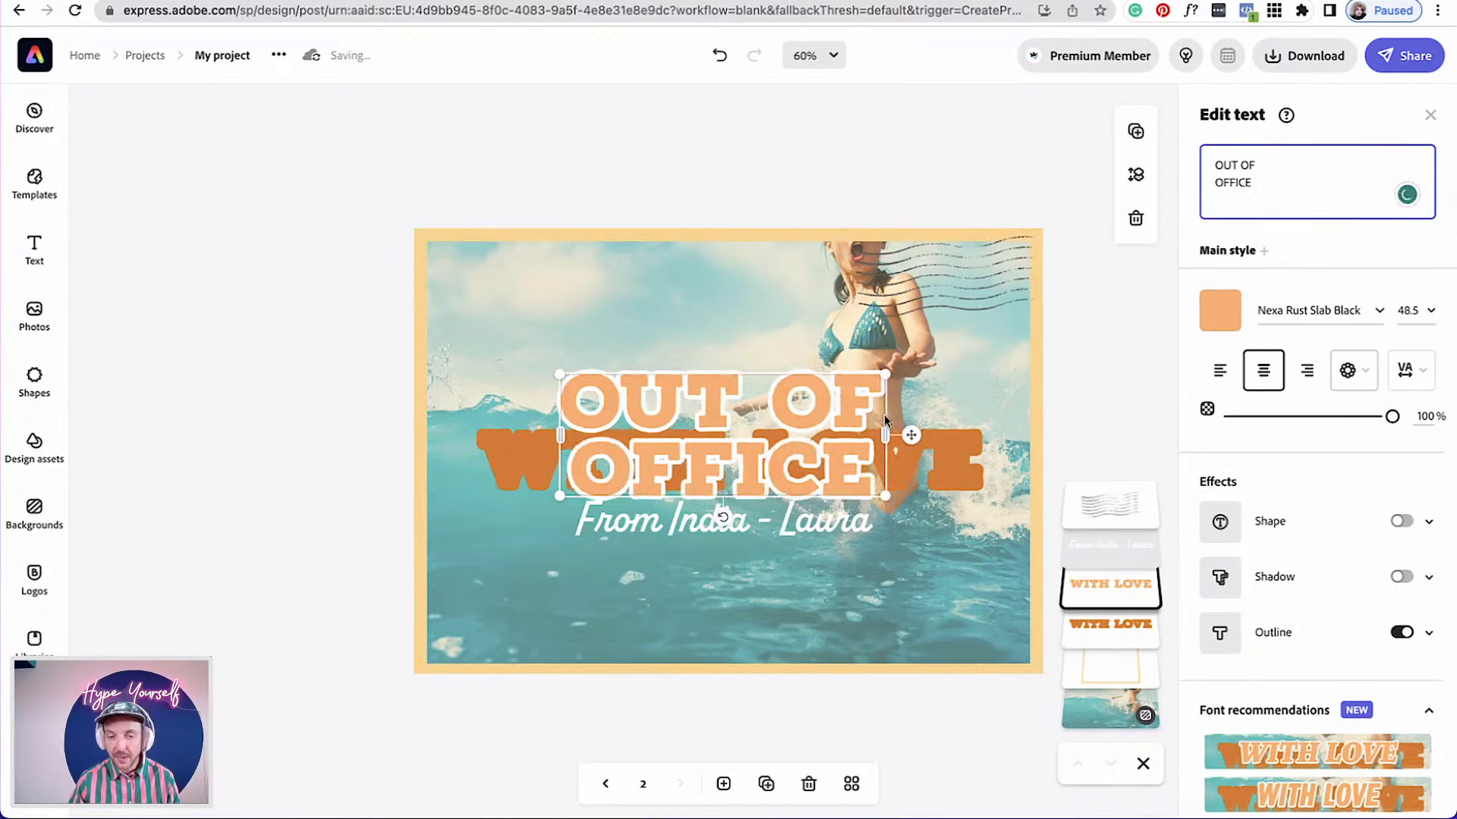
Apply the Capitalize & fit text layout to the new title and enlarge it to about 66.4
click(1366, 380)
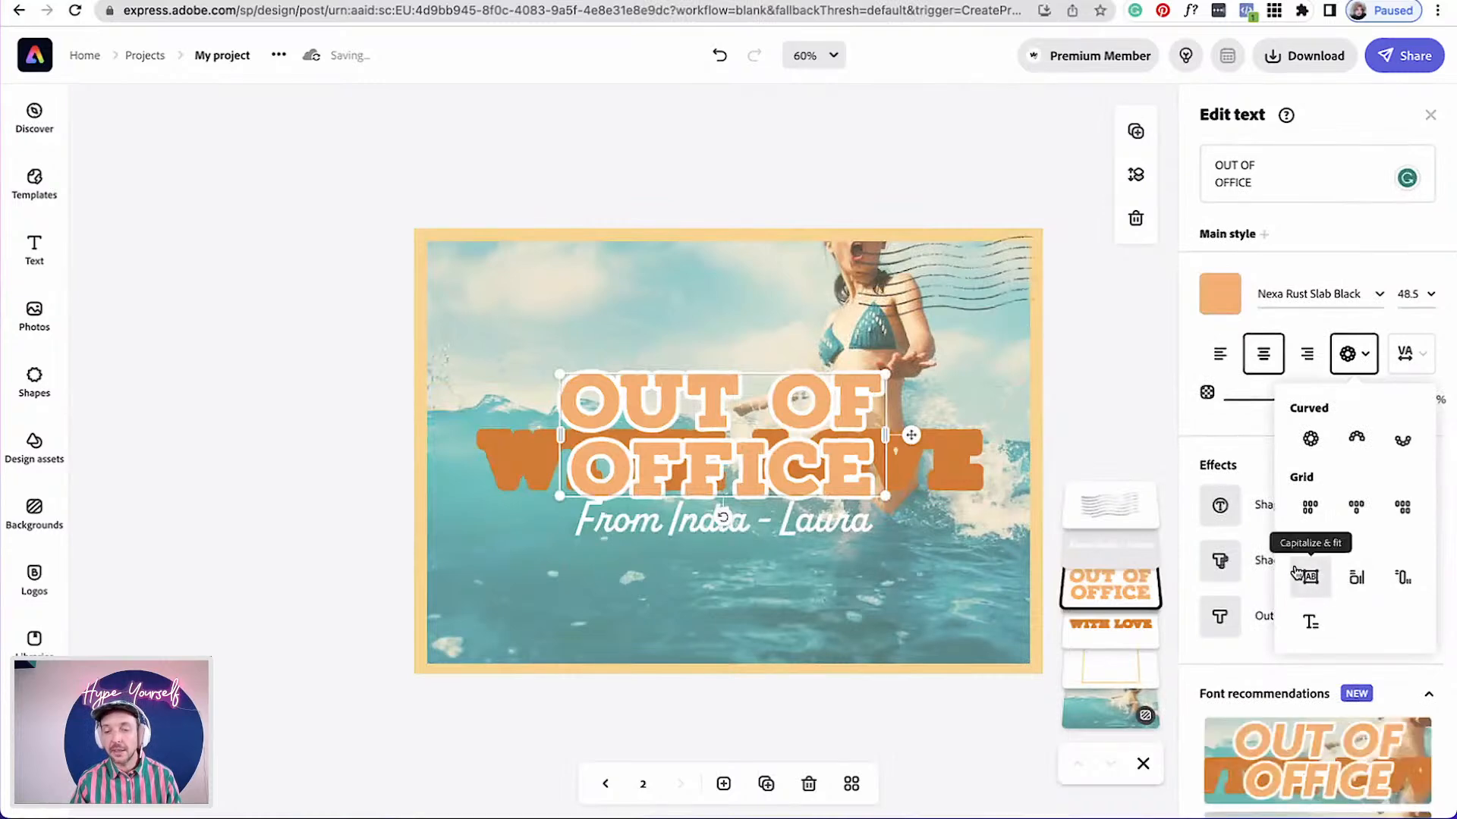
click(1309, 581)
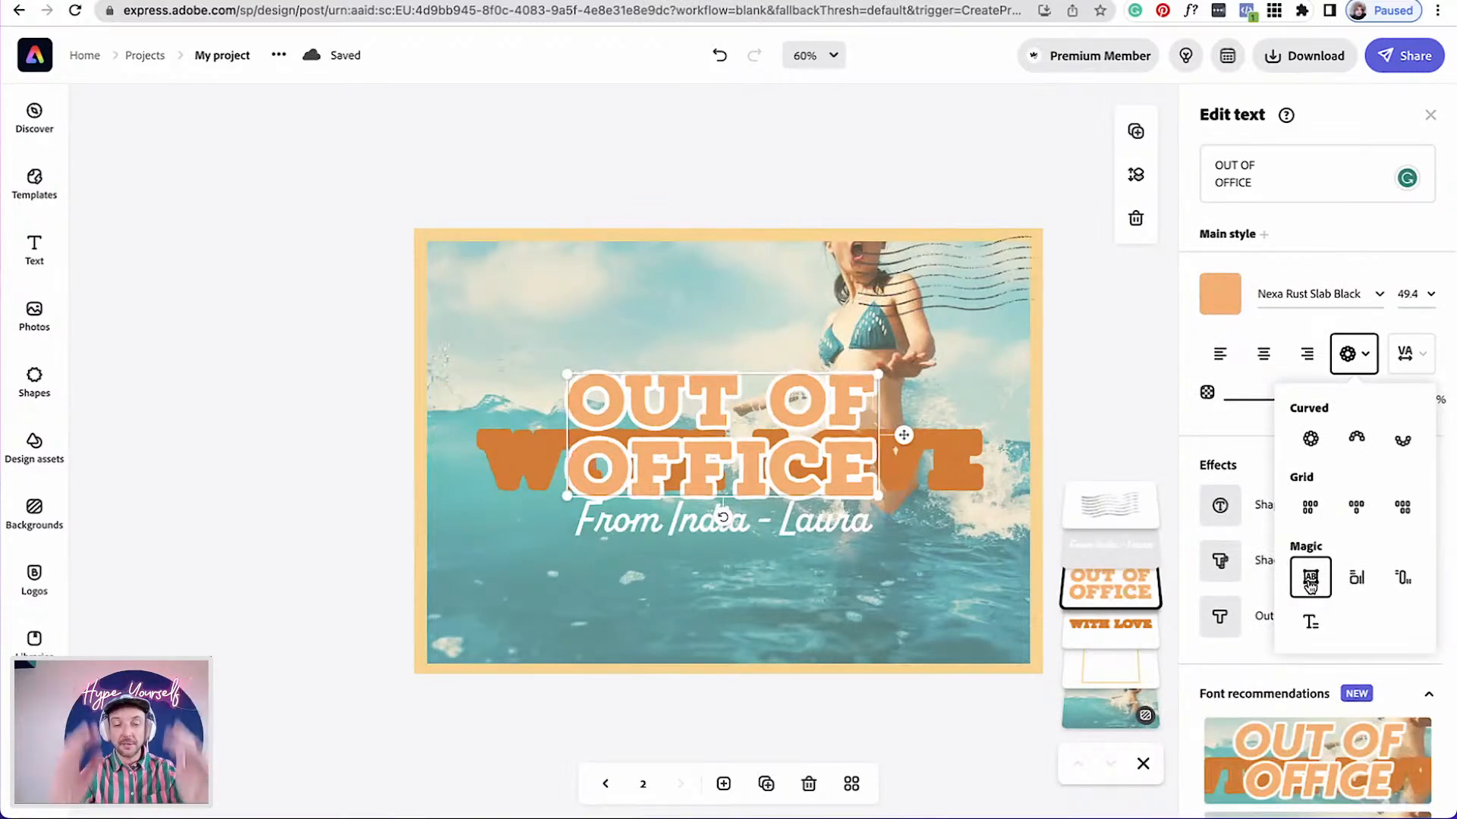
drag(880, 377, 984, 332)
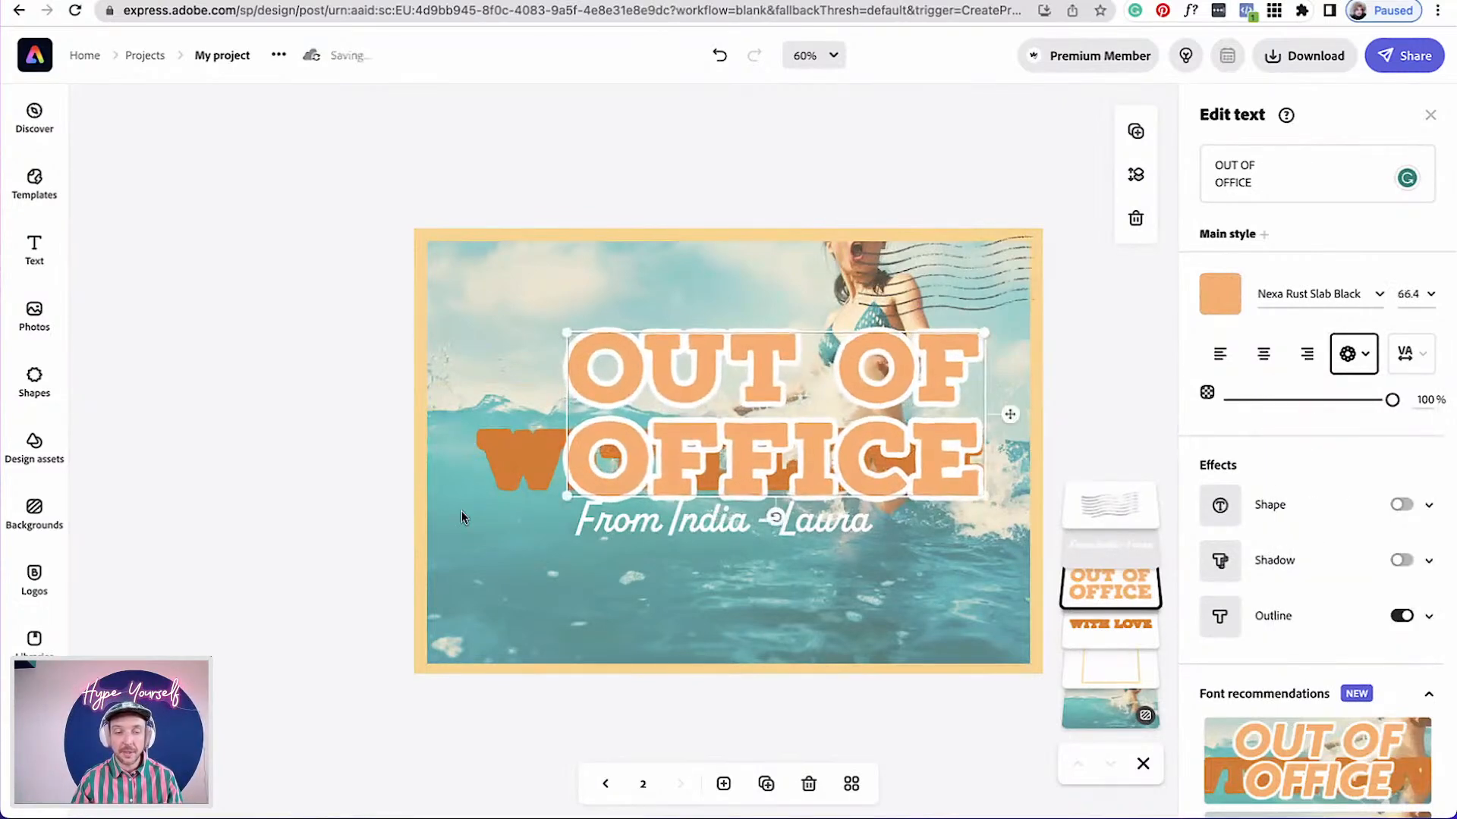
Move the orange WITH LOVE layer and subtitle toward the bottom and enlarge the OUT OF OFFICE title to about 71.6
click(511, 458)
drag(512, 511, 510, 641)
drag(634, 512, 638, 570)
drag(713, 459, 653, 498)
drag(922, 370, 955, 357)
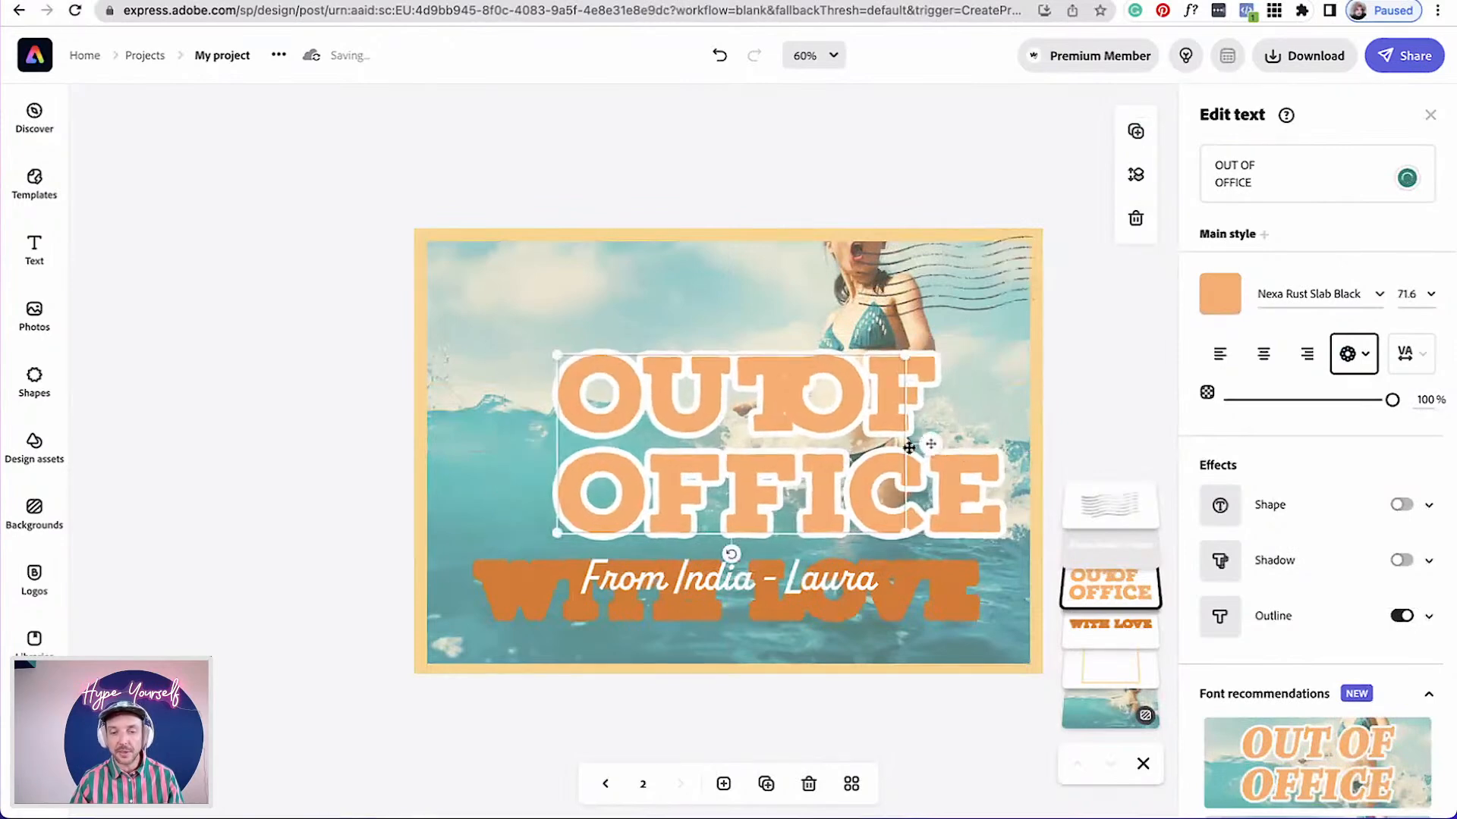
click(1063, 426)
drag(814, 465, 813, 412)
scroll(812, 414, up, 5)
scroll(813, 413, down, 7)
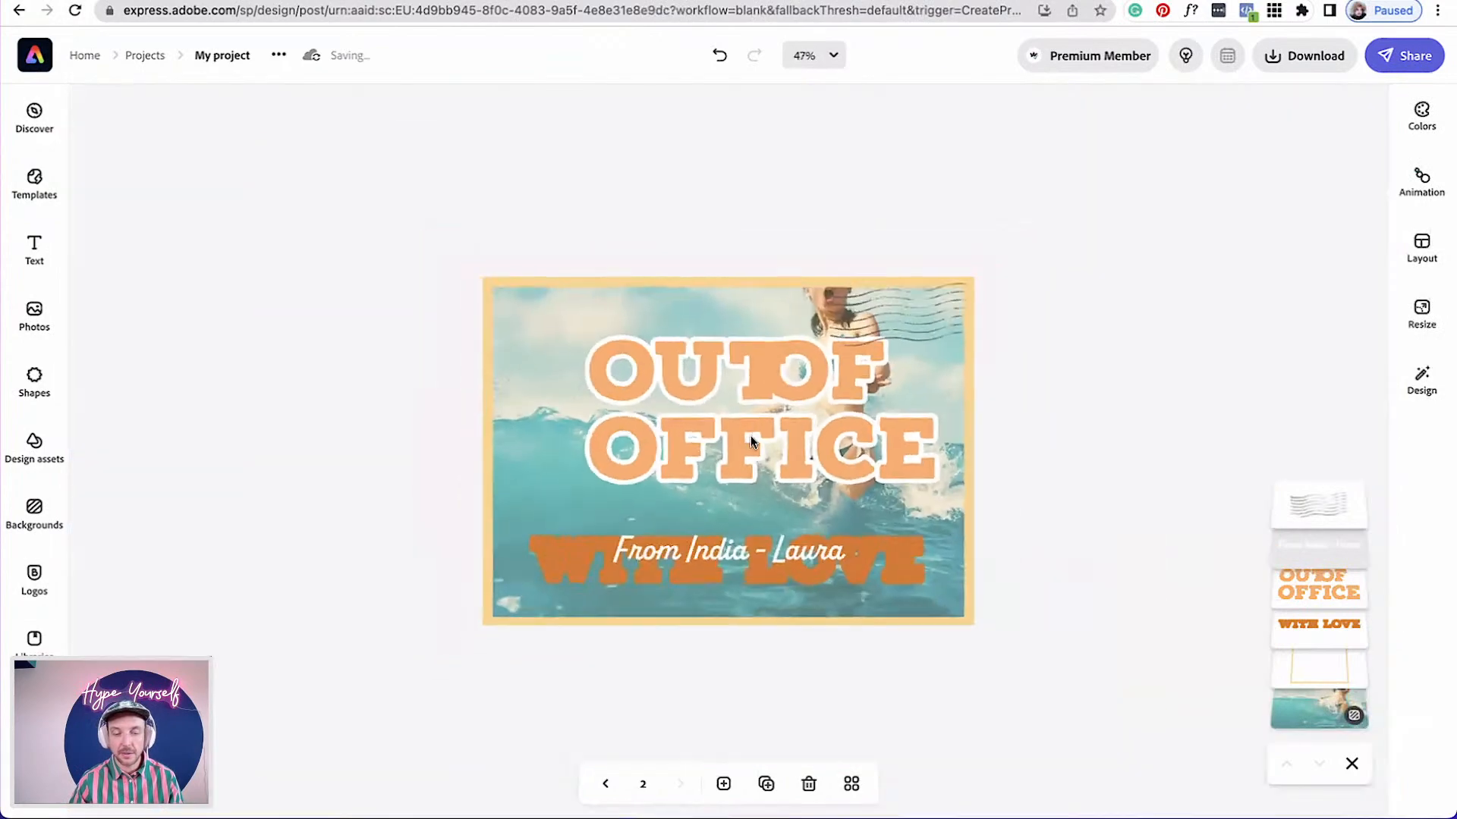
Undo the last three edits to the title
click(718, 57)
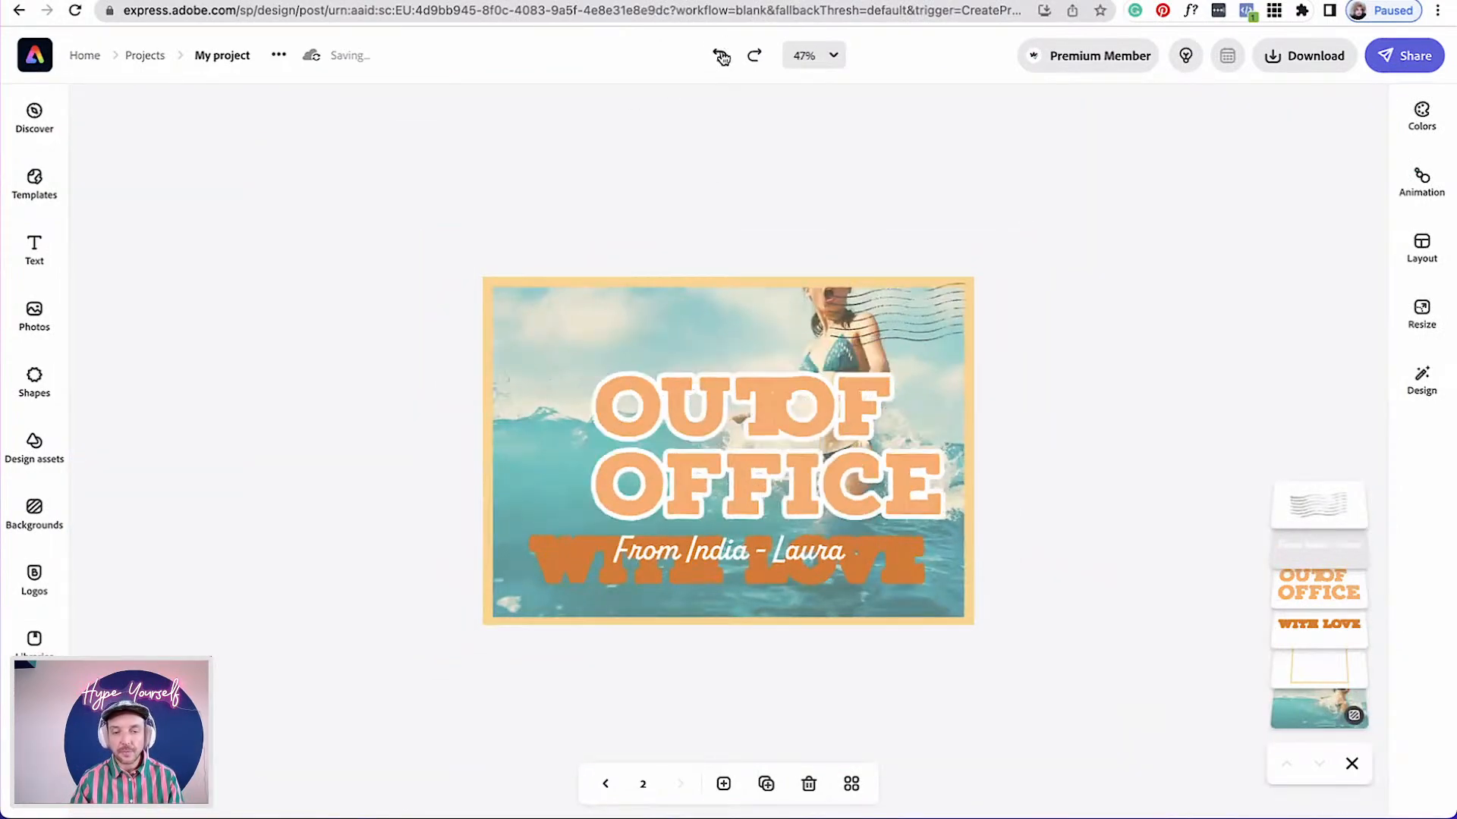
click(719, 56)
click(720, 57)
Change the OUT OF OFFICE title's font to Beastly 48 Point from the Funky font category
drag(882, 393, 924, 370)
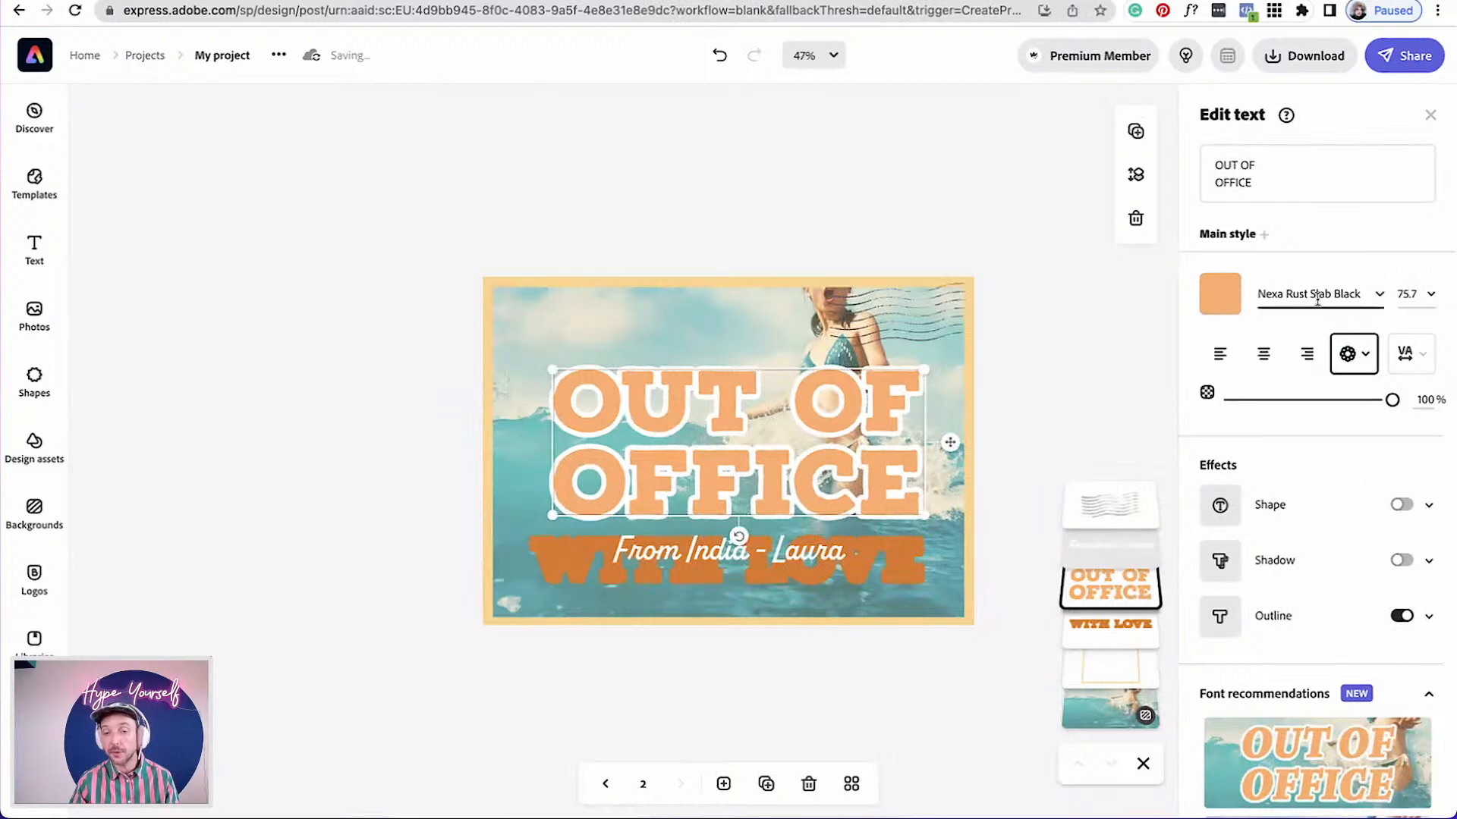
click(1377, 302)
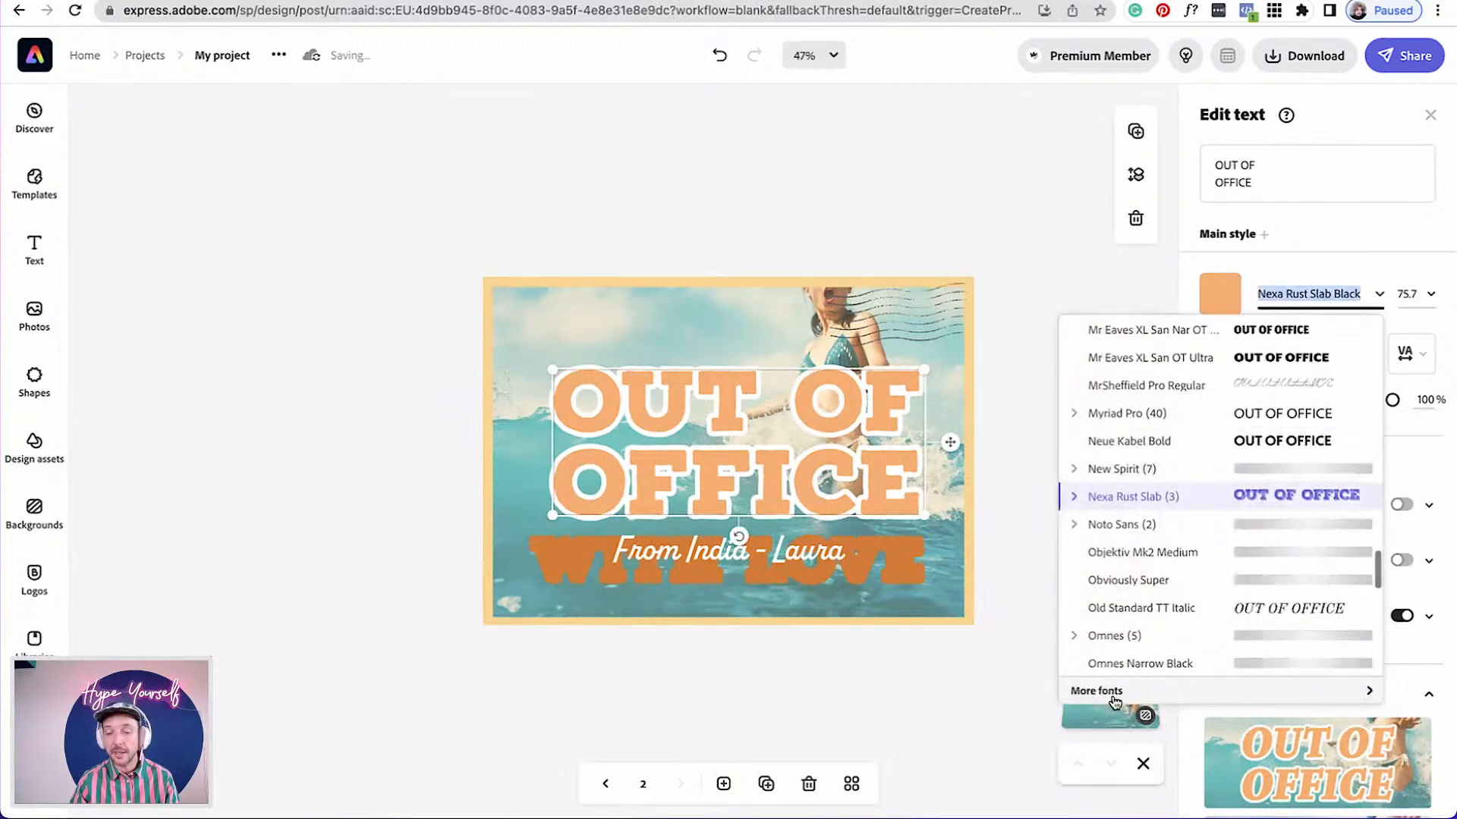
click(1089, 692)
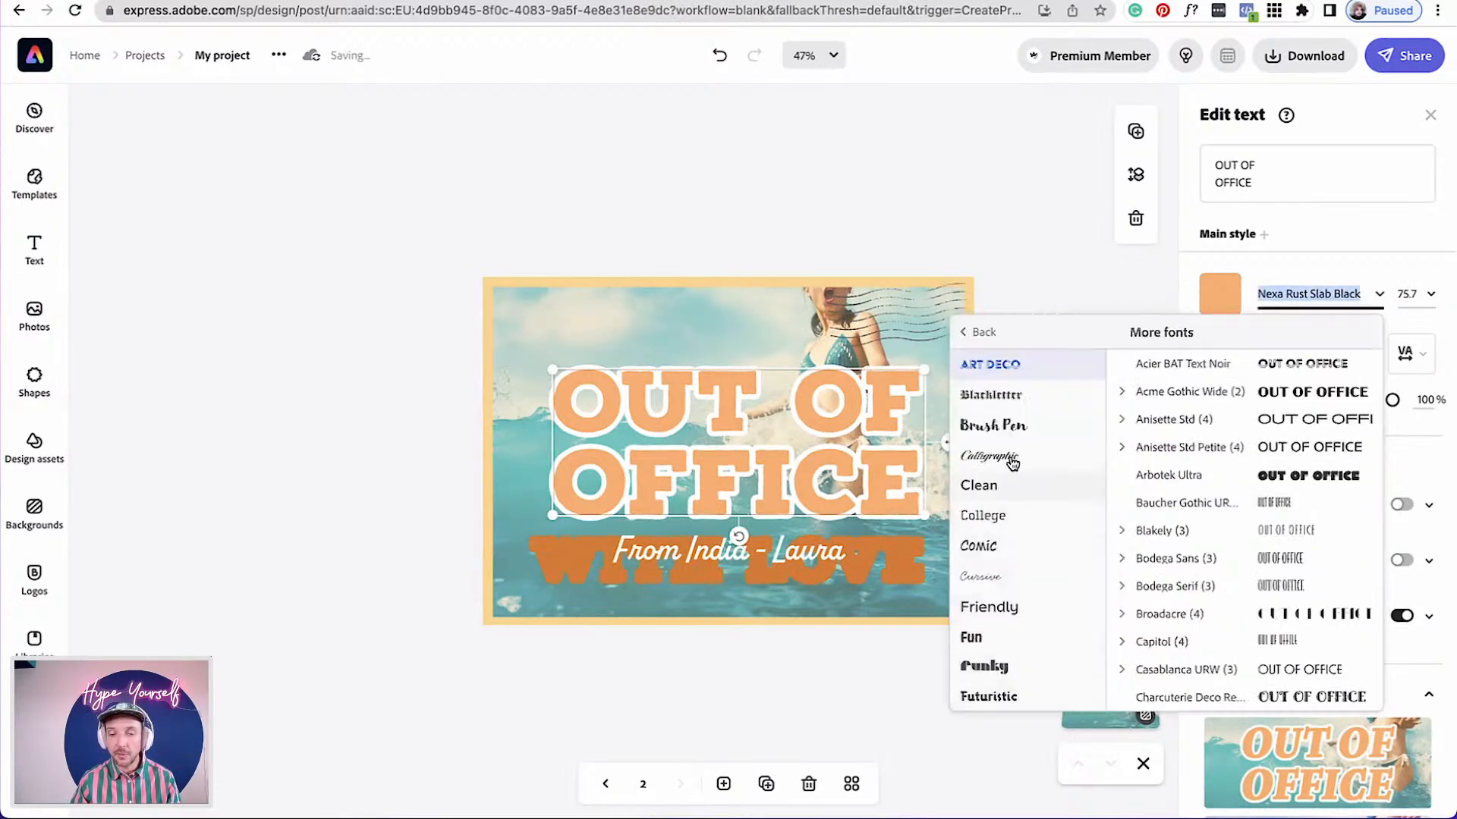
click(986, 665)
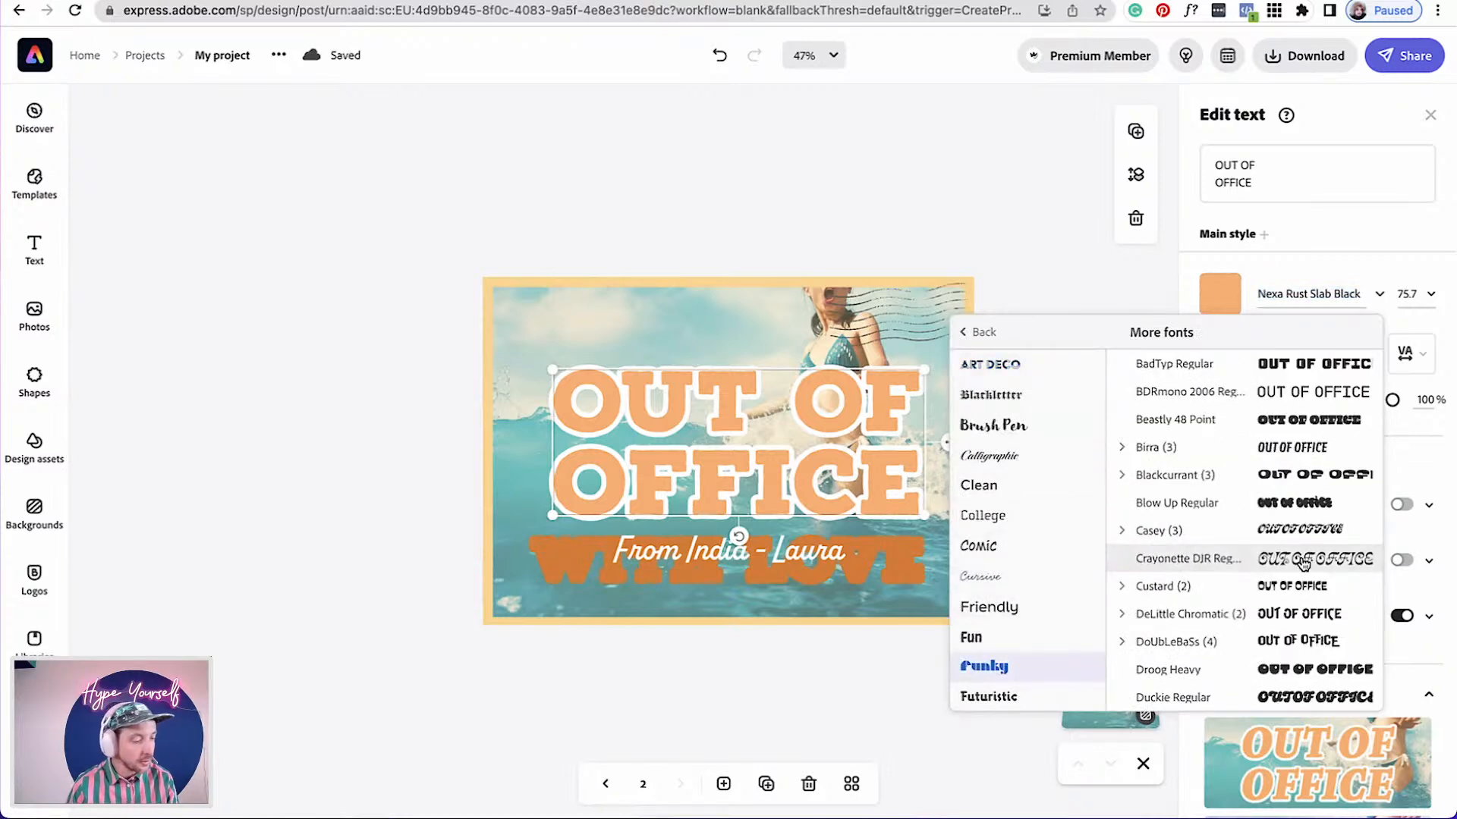
click(1237, 422)
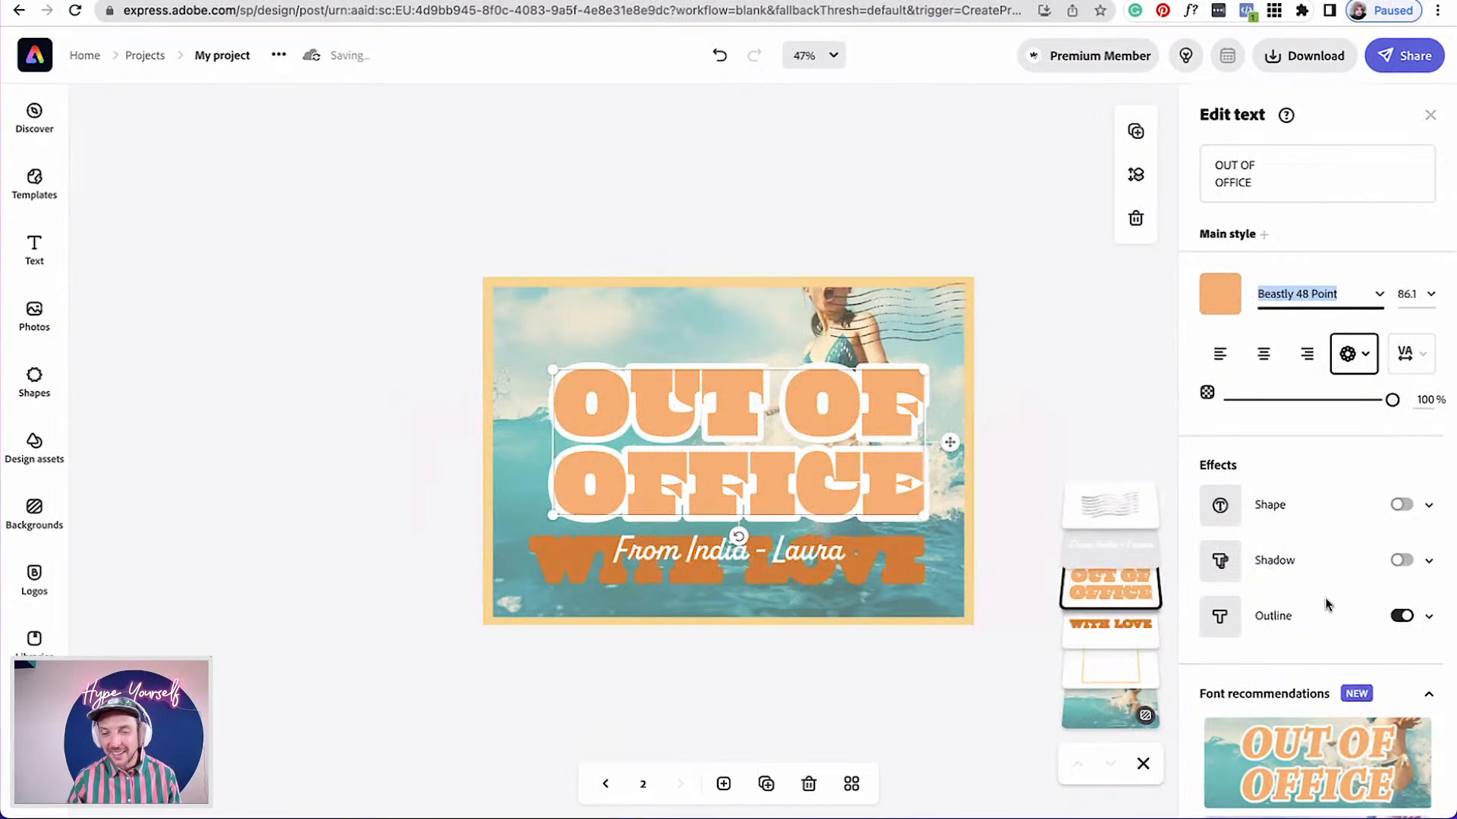
Switch on Transparent text for the title so only its white outline shows, and nudge it slightly left
scroll(1294, 455, down, 5)
scroll(1290, 379, up, 4)
scroll(1290, 380, down, 1)
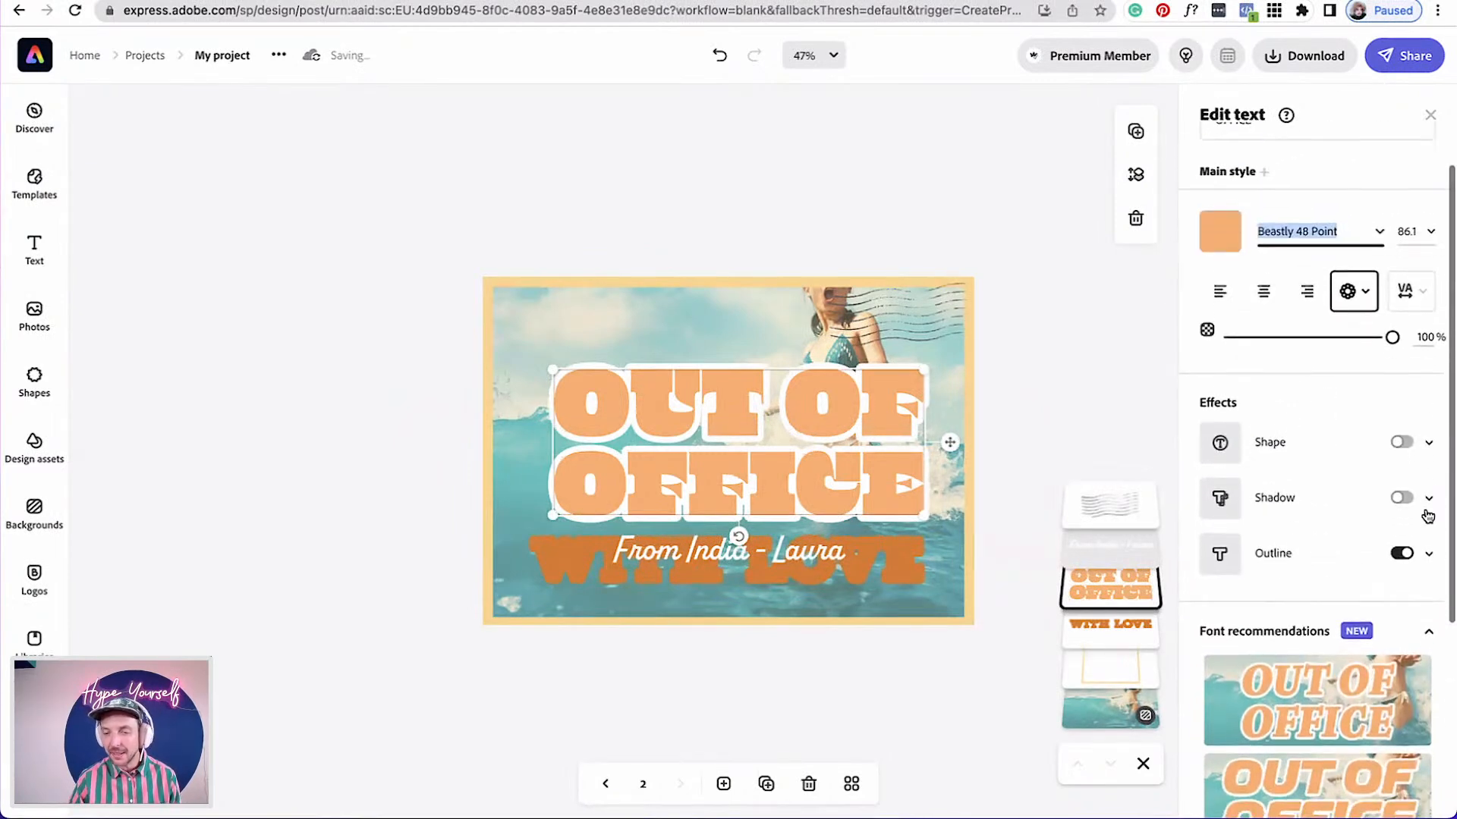
click(1429, 559)
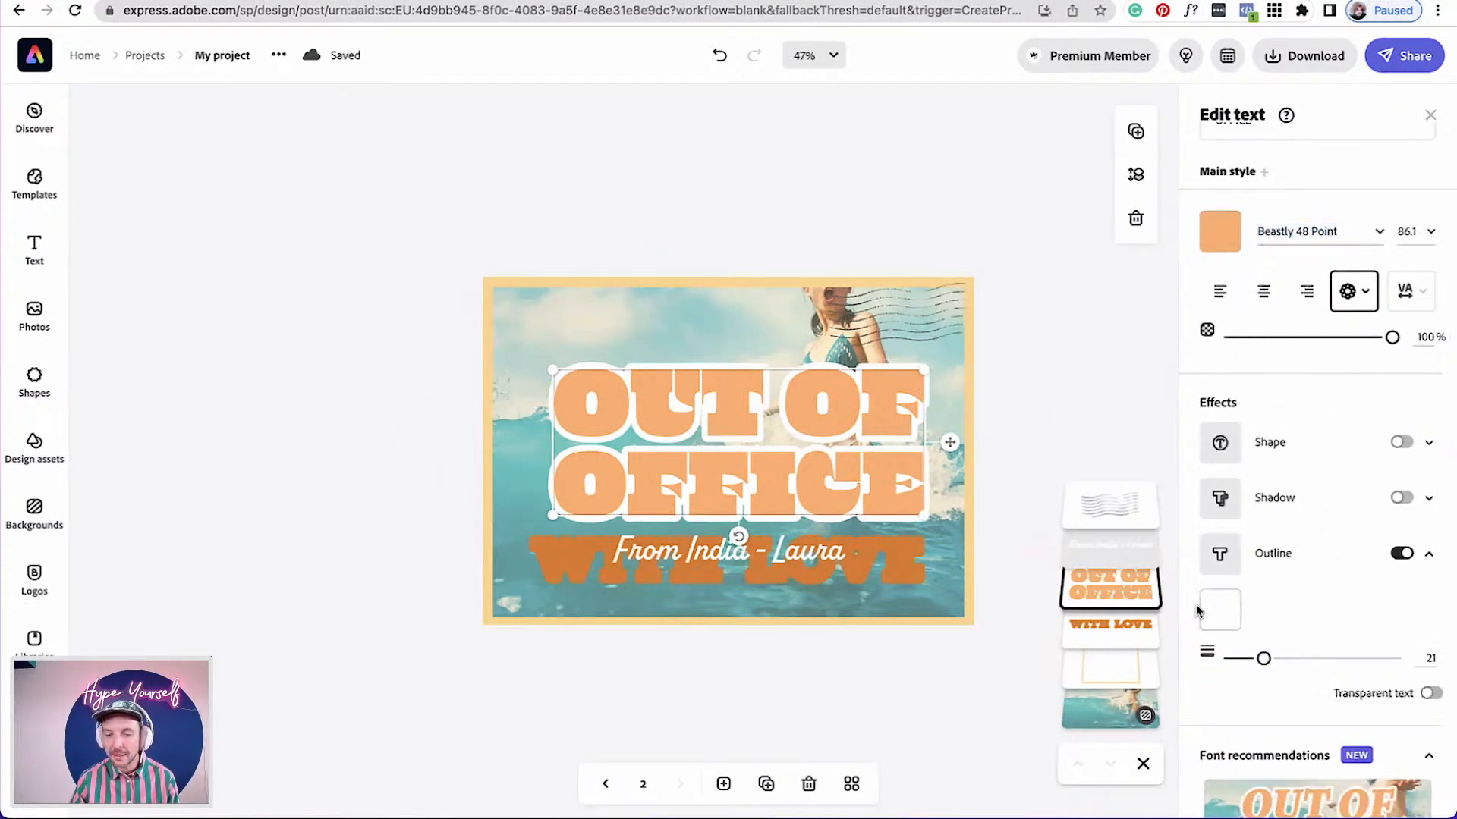
click(1402, 555)
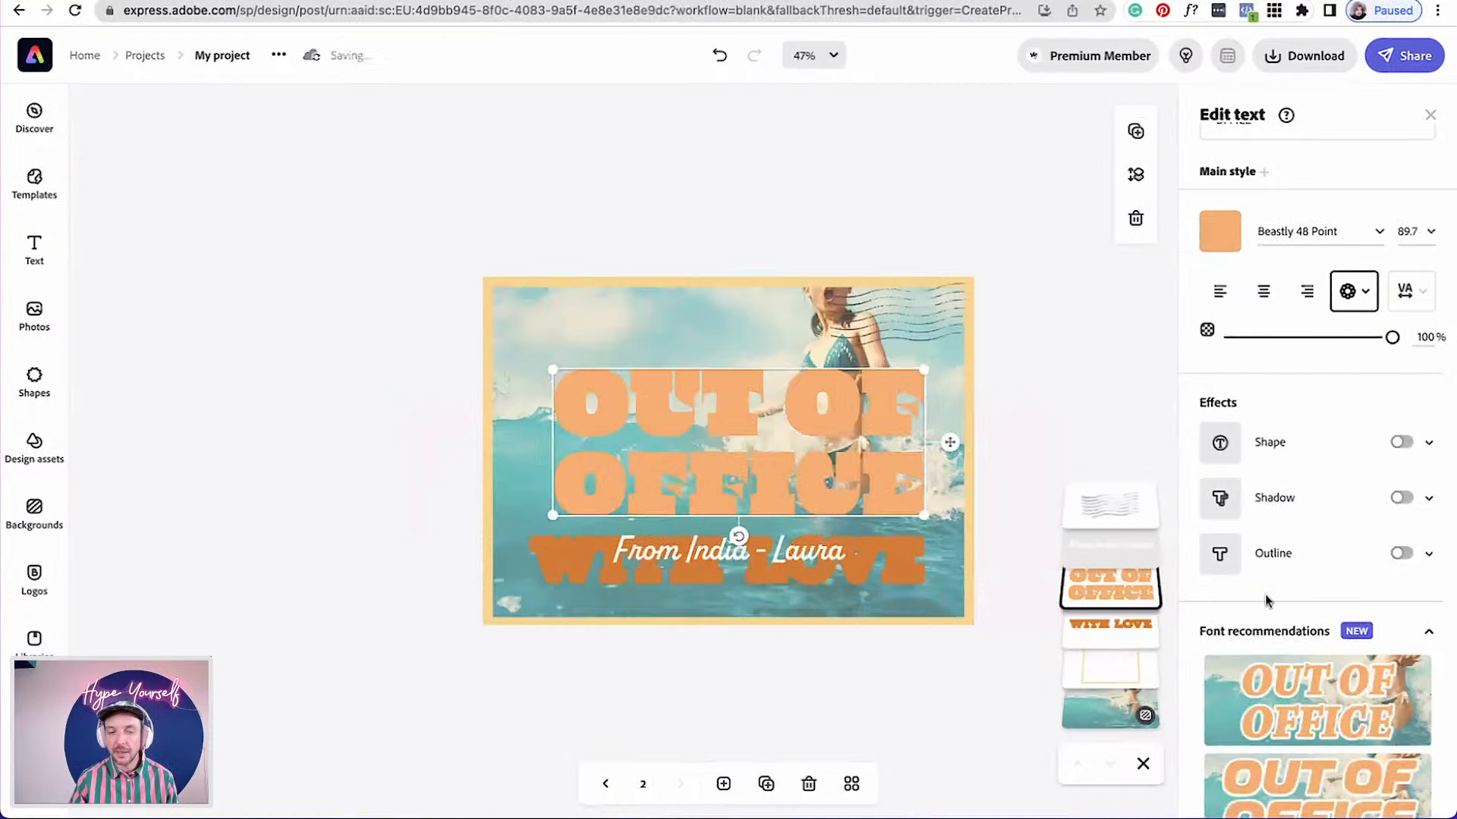
click(1403, 555)
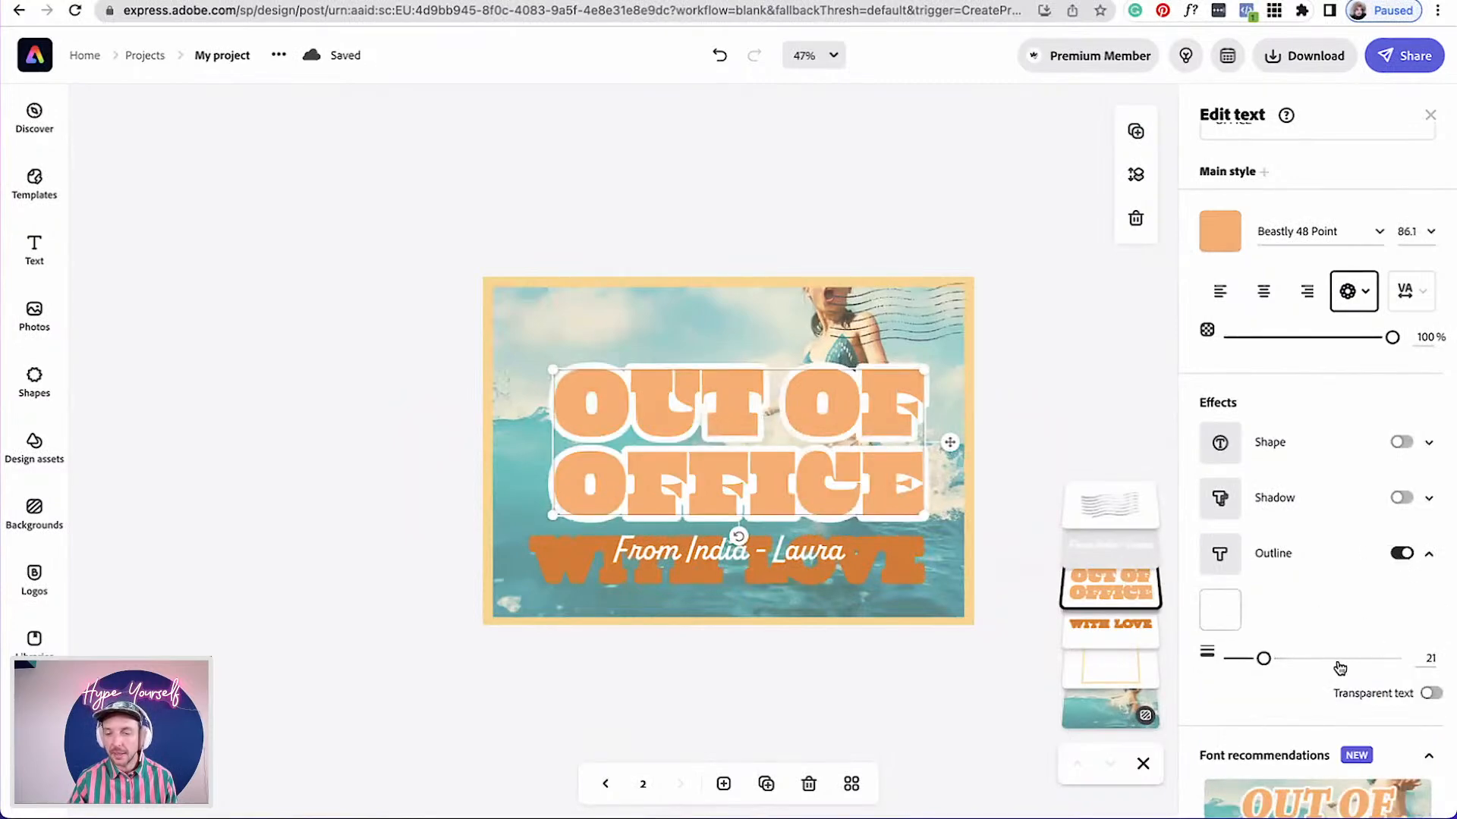
scroll(1340, 668, down, 1)
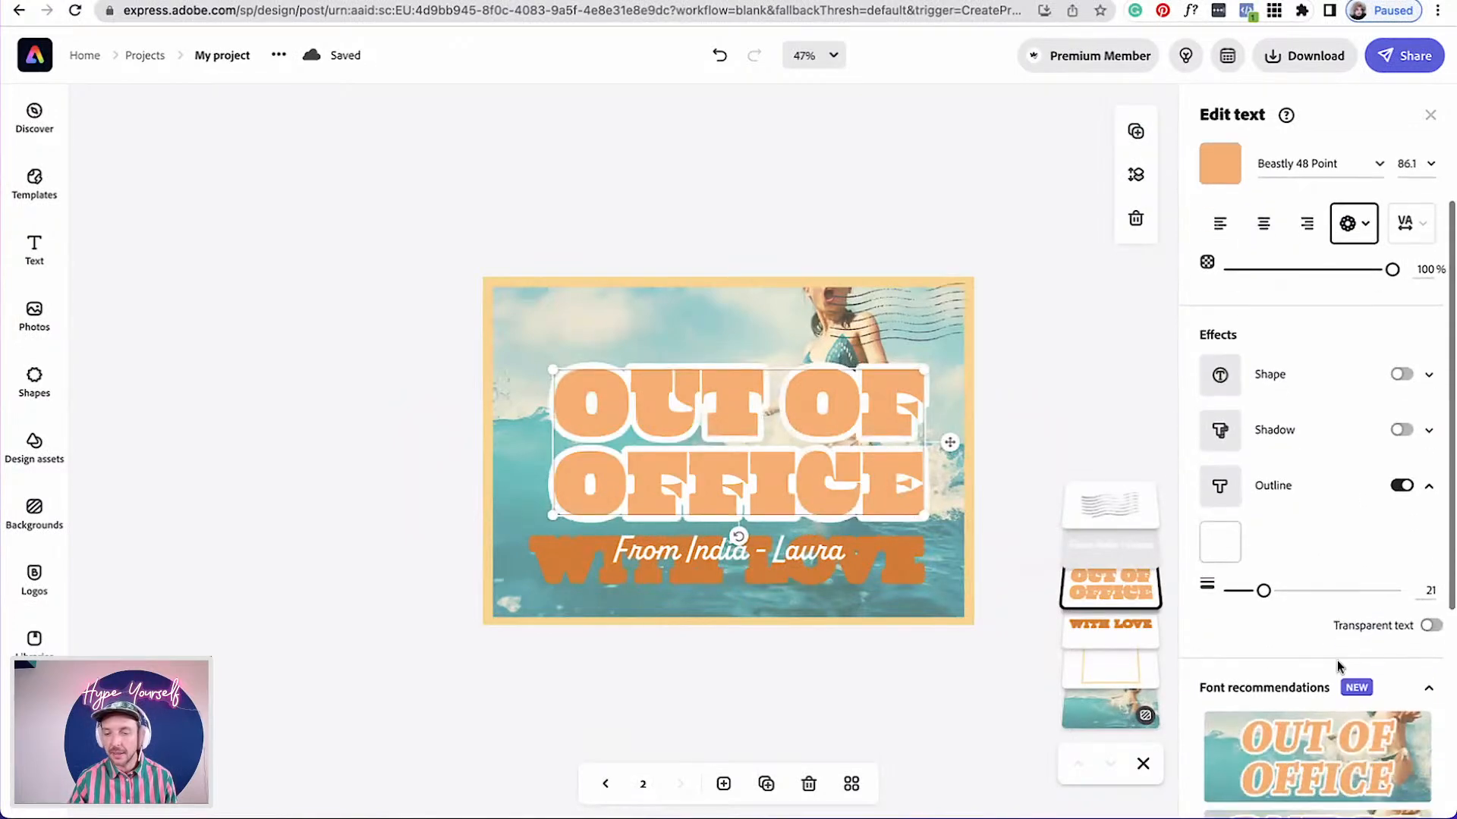
click(1430, 627)
drag(821, 459, 807, 467)
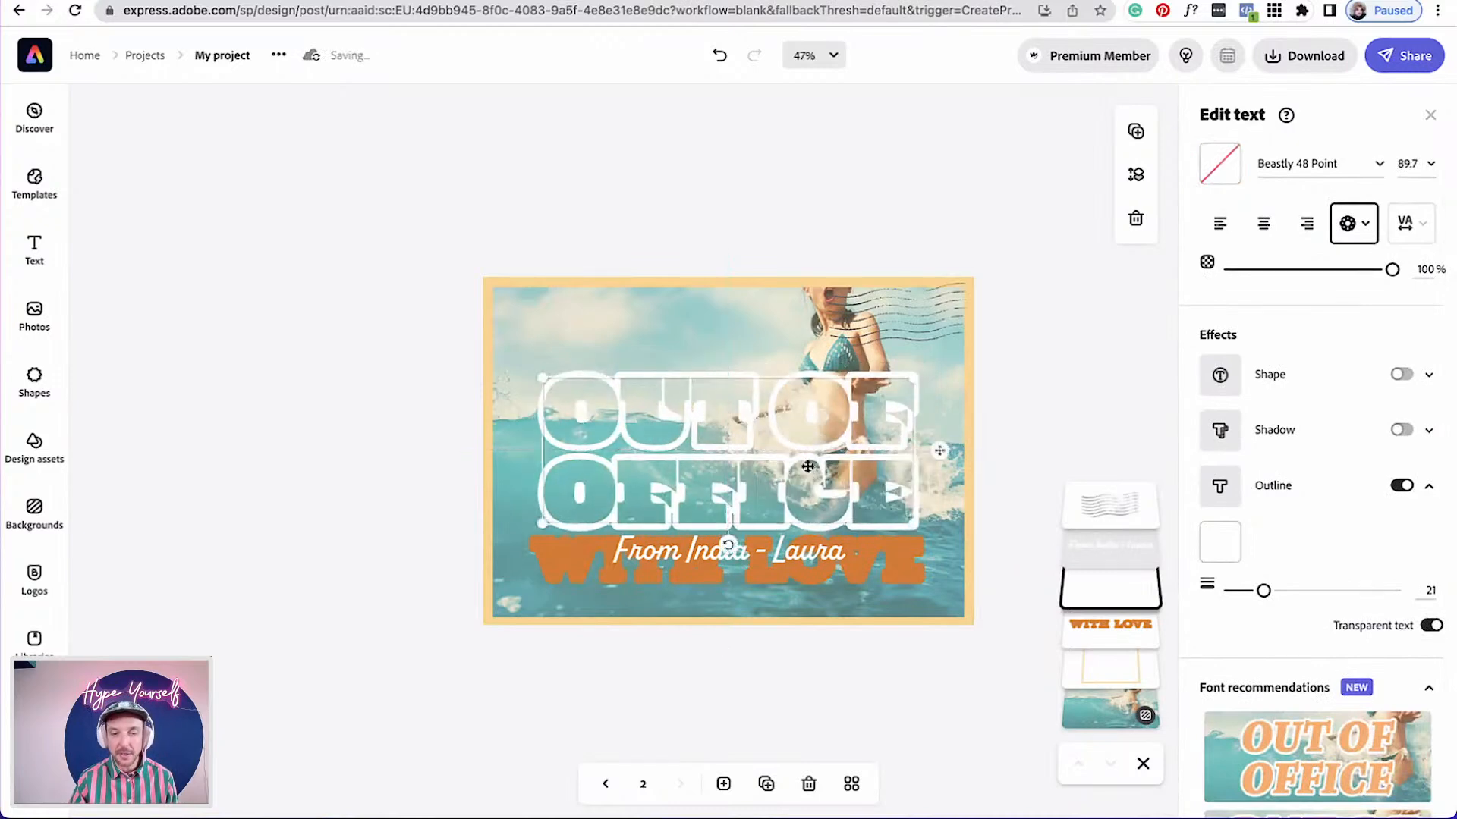
Delete the orange WITH LOVE text layer
click(909, 567)
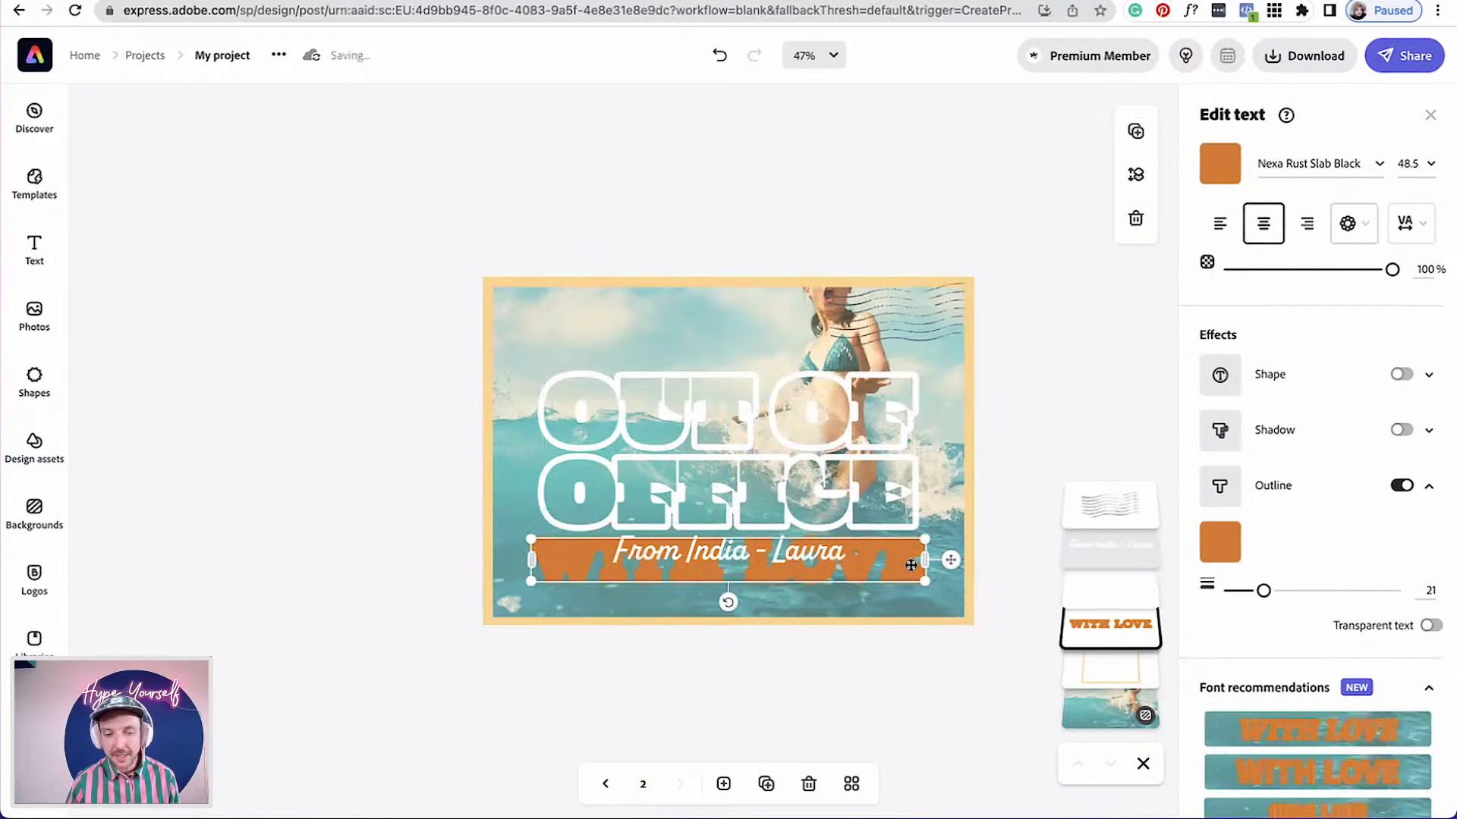
key(Delete)
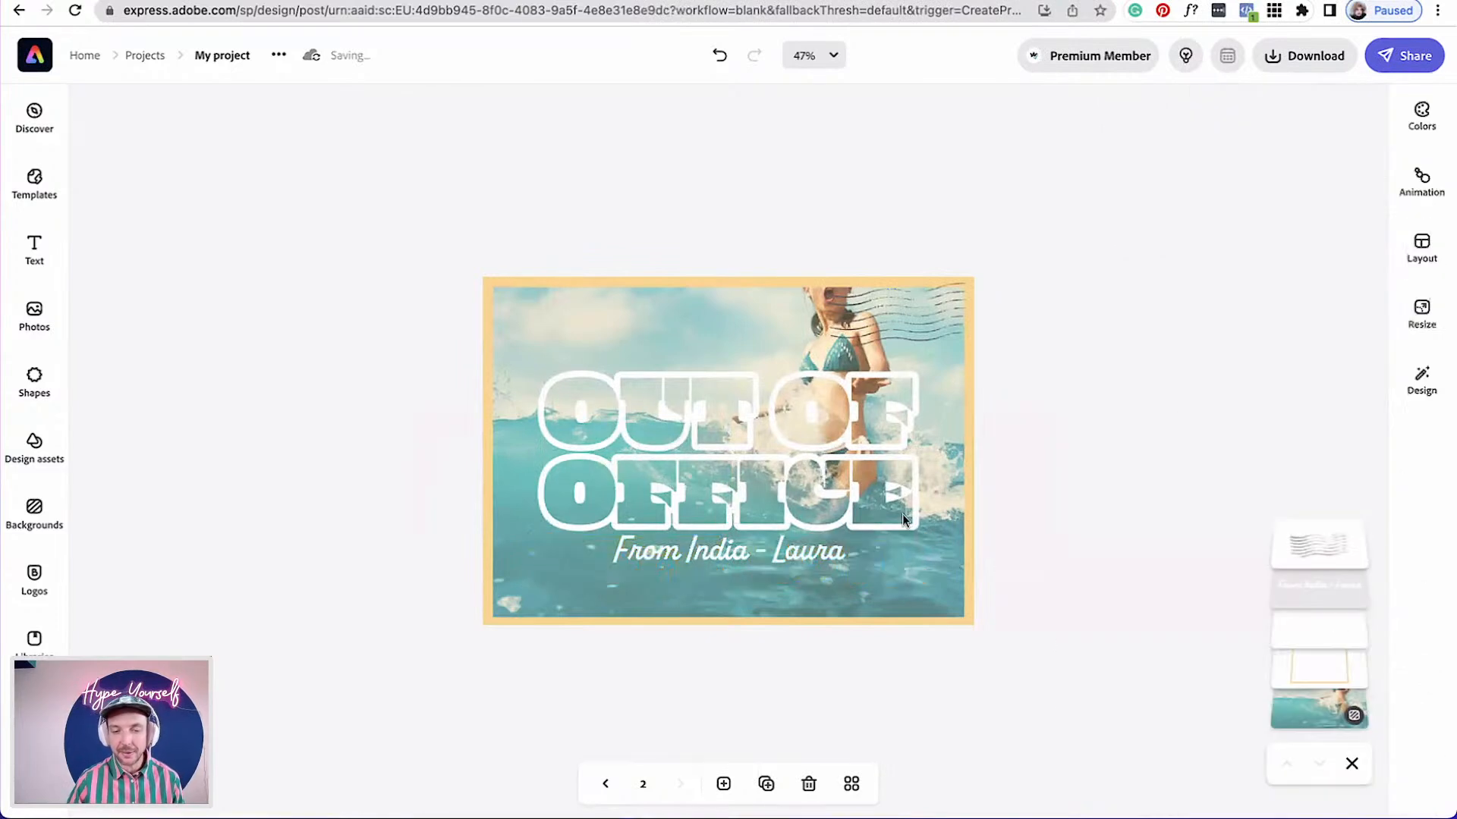
Nudge the outlined title slightly down and duplicate it
click(899, 434)
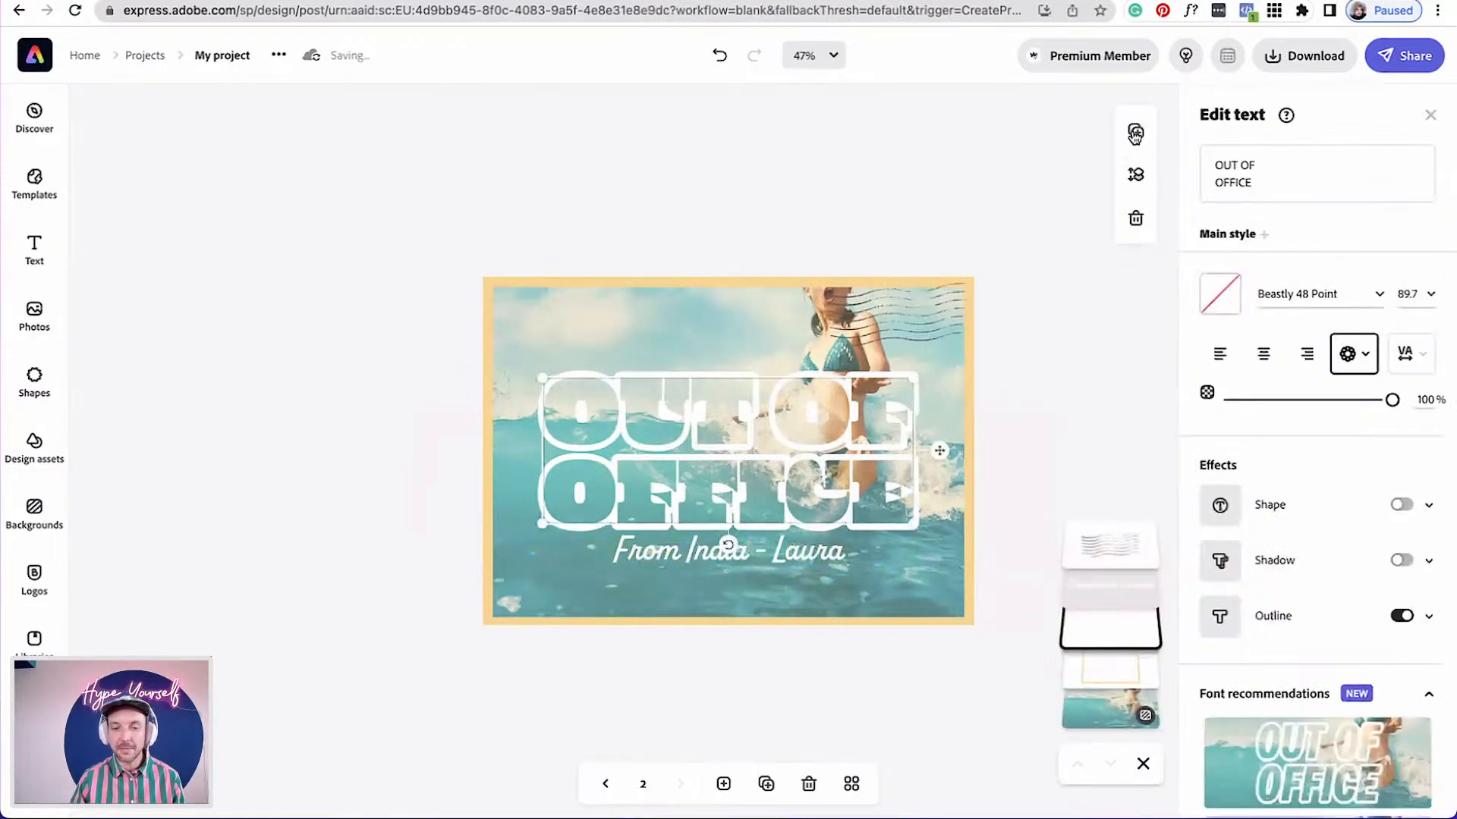
mouse_move(835, 439)
mouse_down()
mouse_move(834, 419)
mouse_move(835, 450)
mouse_up()
click(1126, 144)
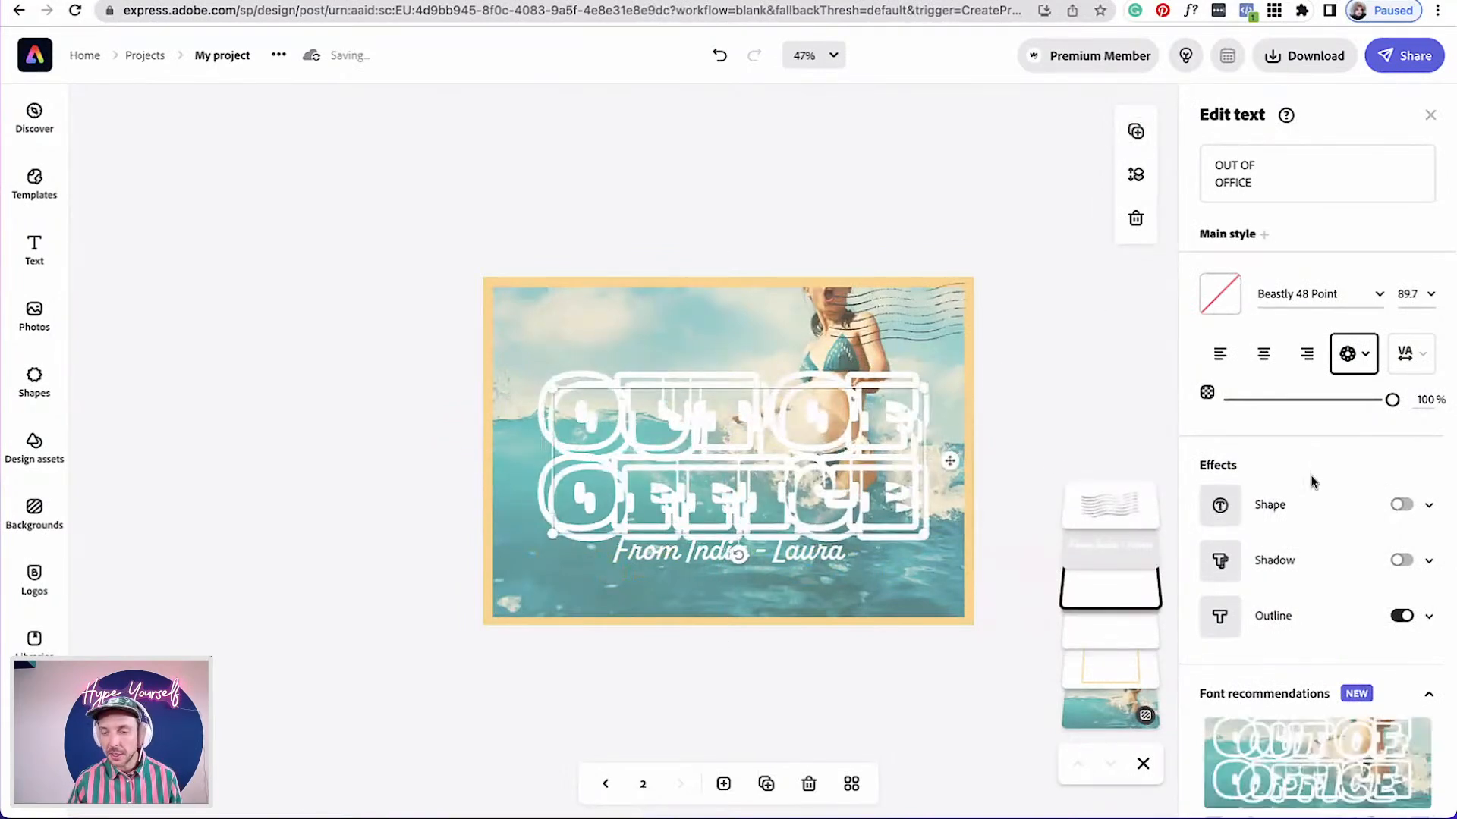
Change the frame's border colour to salmon pink #FD8881
click(489, 280)
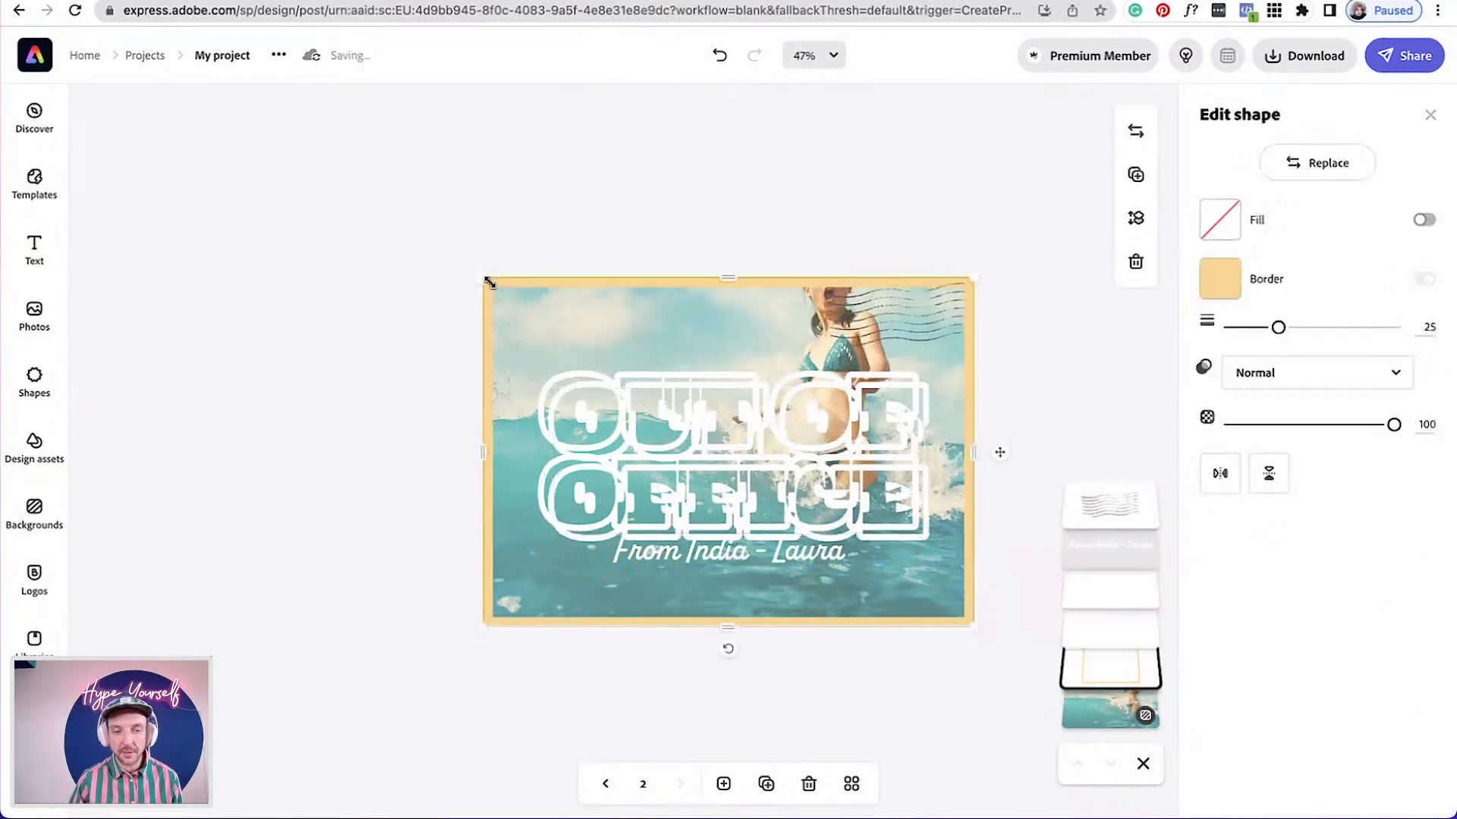
click(1220, 279)
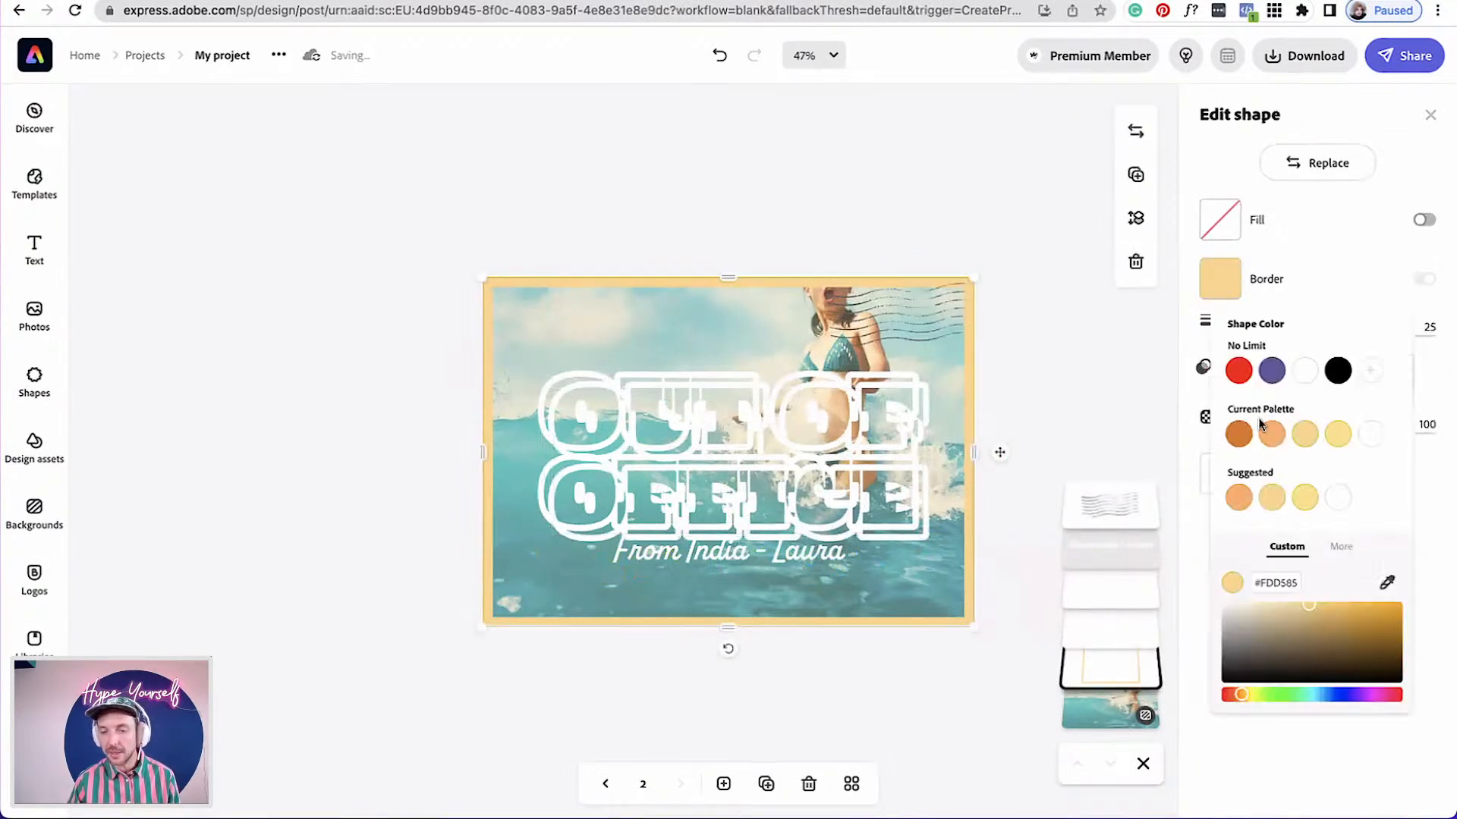
click(1239, 377)
click(1314, 606)
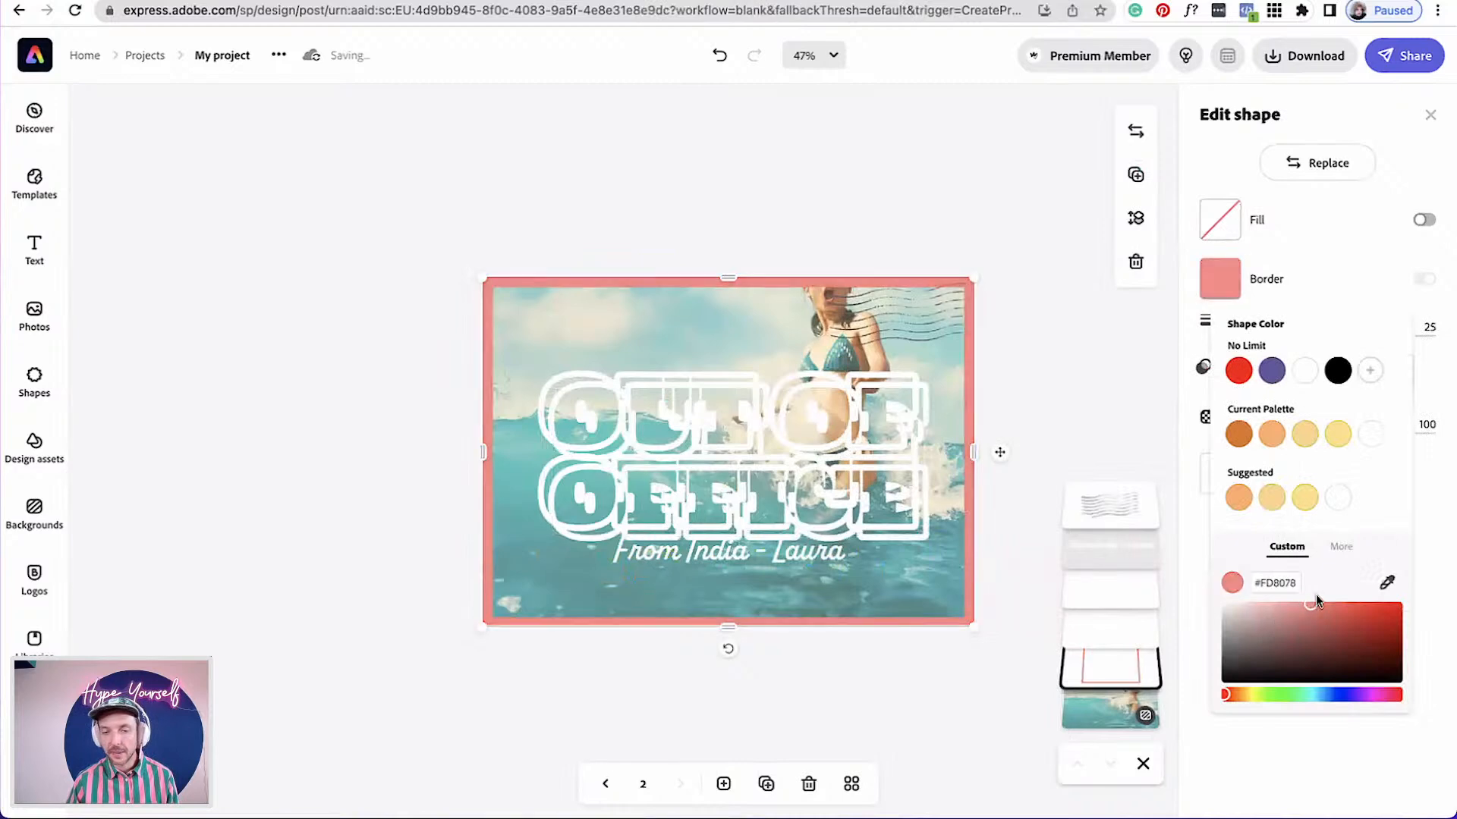
click(1310, 605)
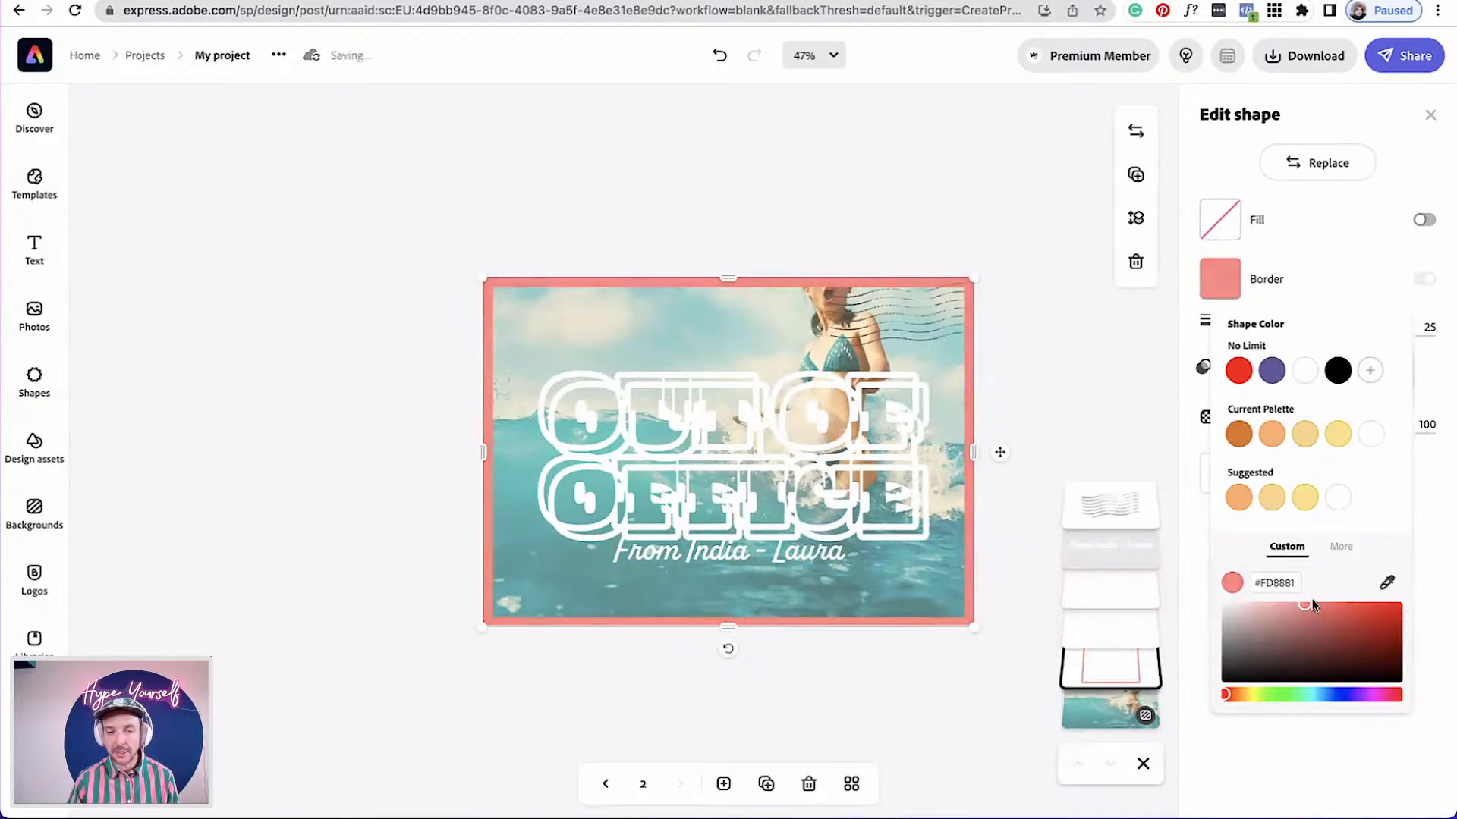
drag(730, 627, 731, 625)
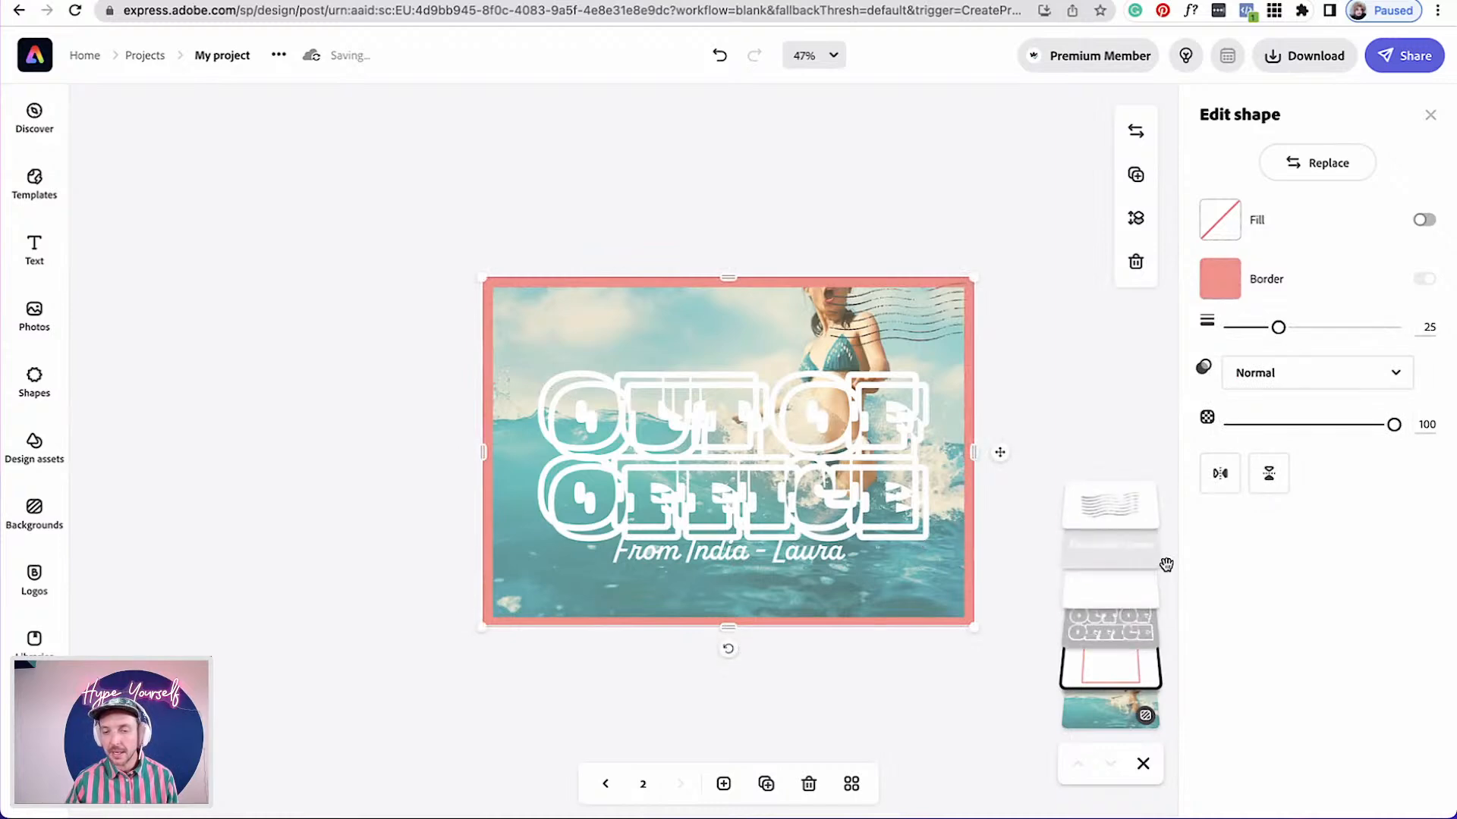
Set the duplicated title's outline colour to the pink palette colour #FD8D86
click(1132, 639)
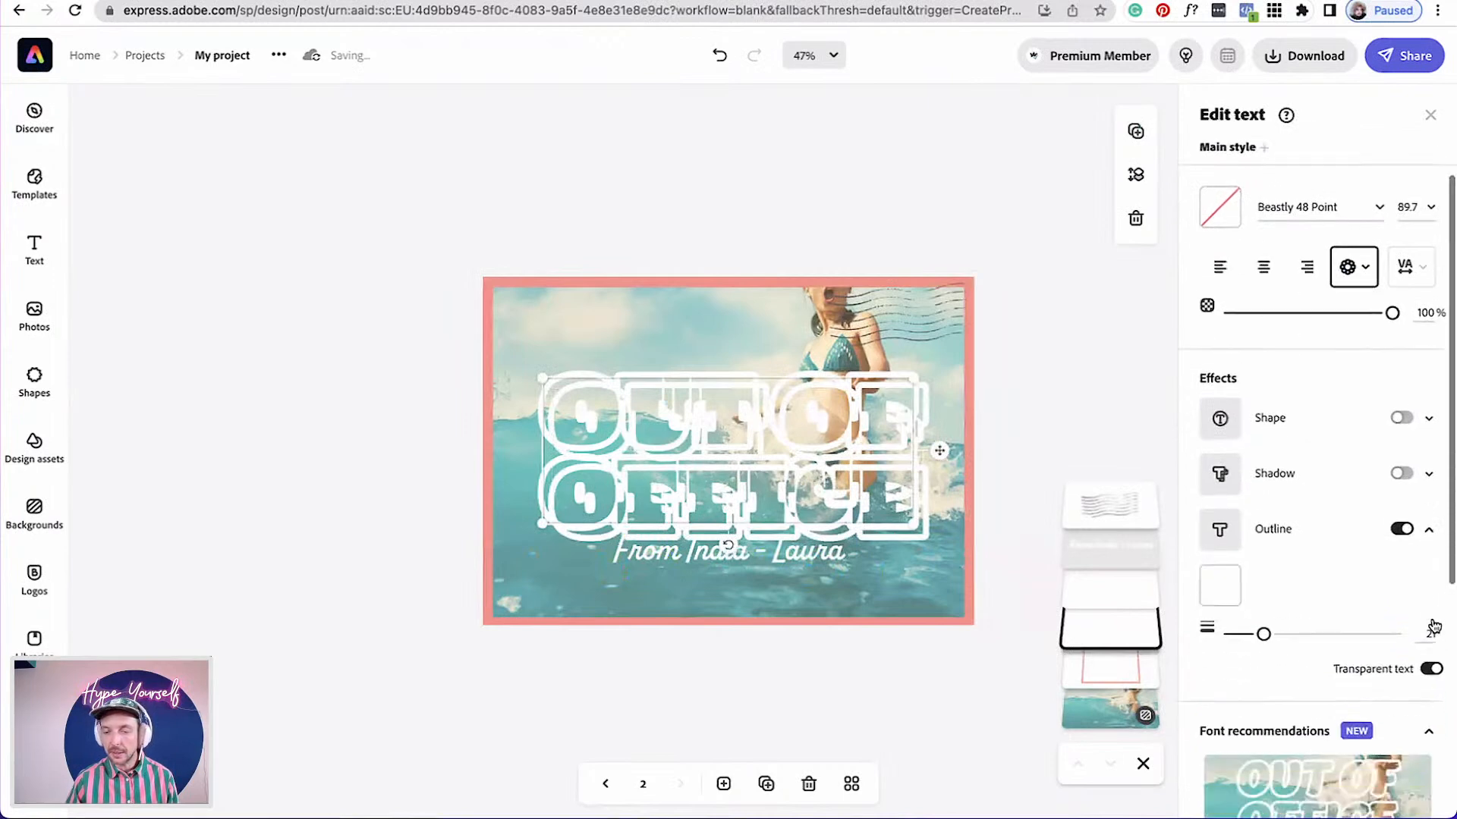
click(1221, 524)
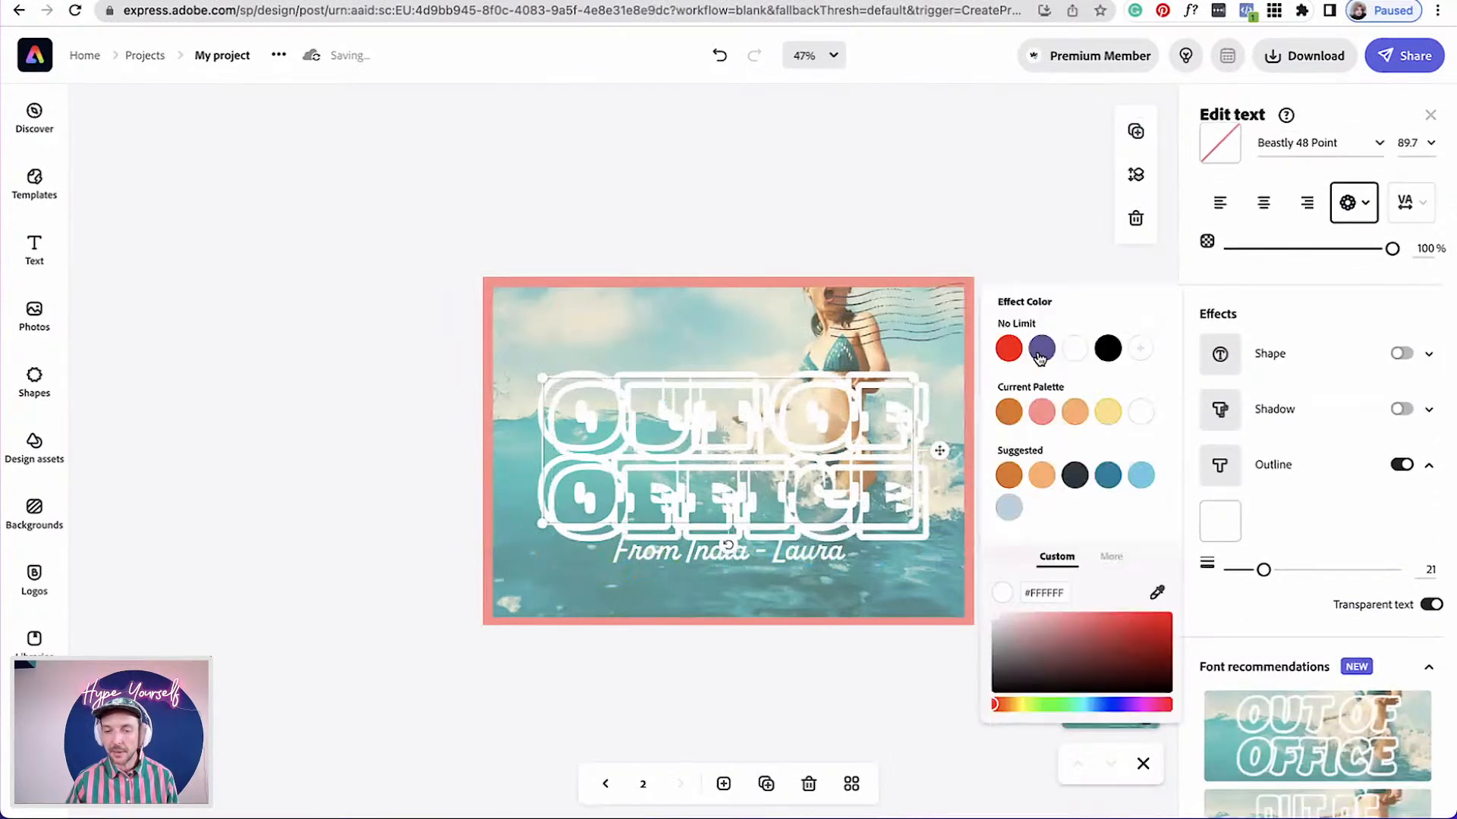
click(1042, 412)
scroll(1255, 300, up, 2)
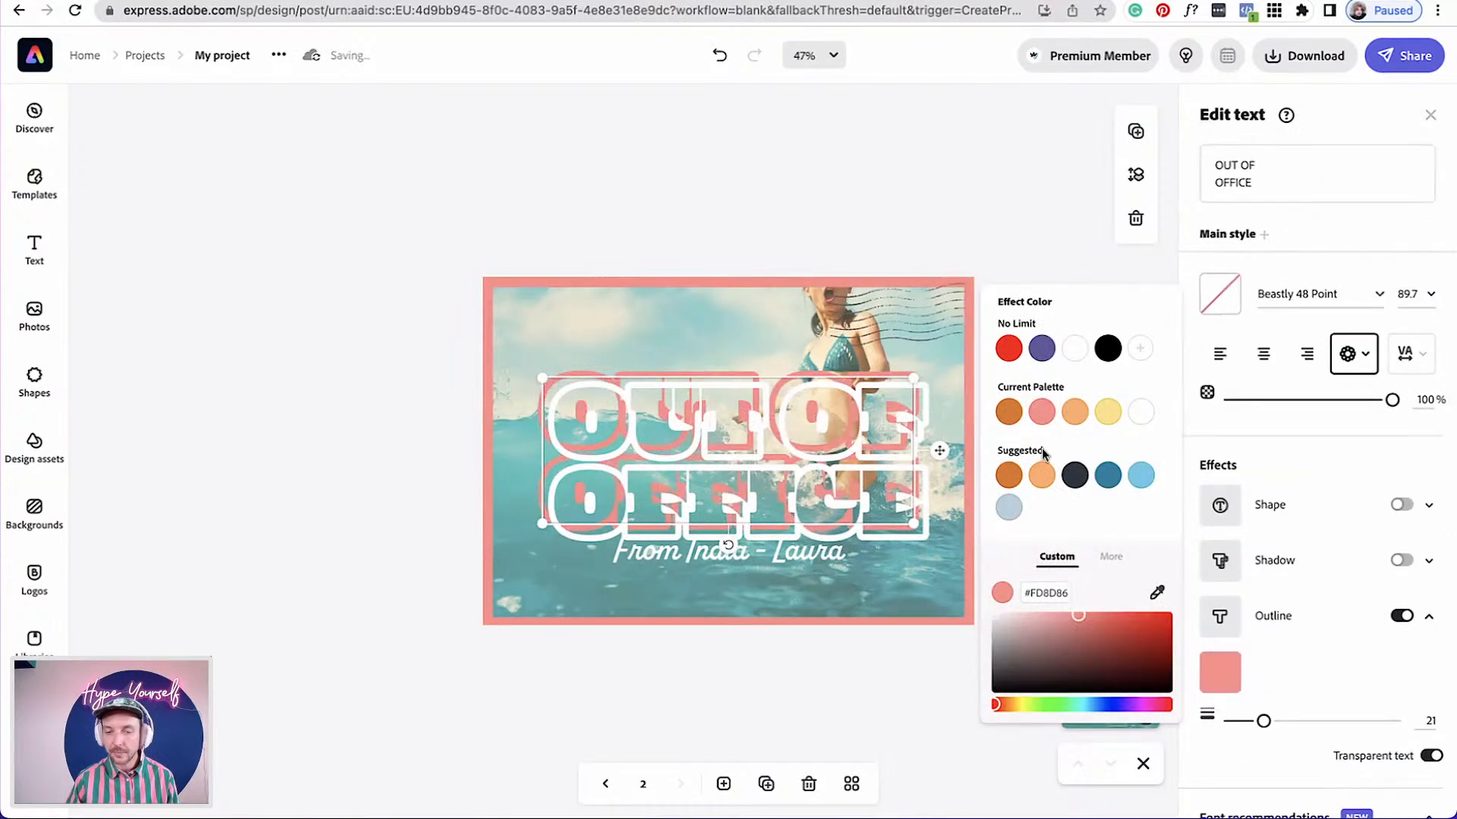
click(1032, 206)
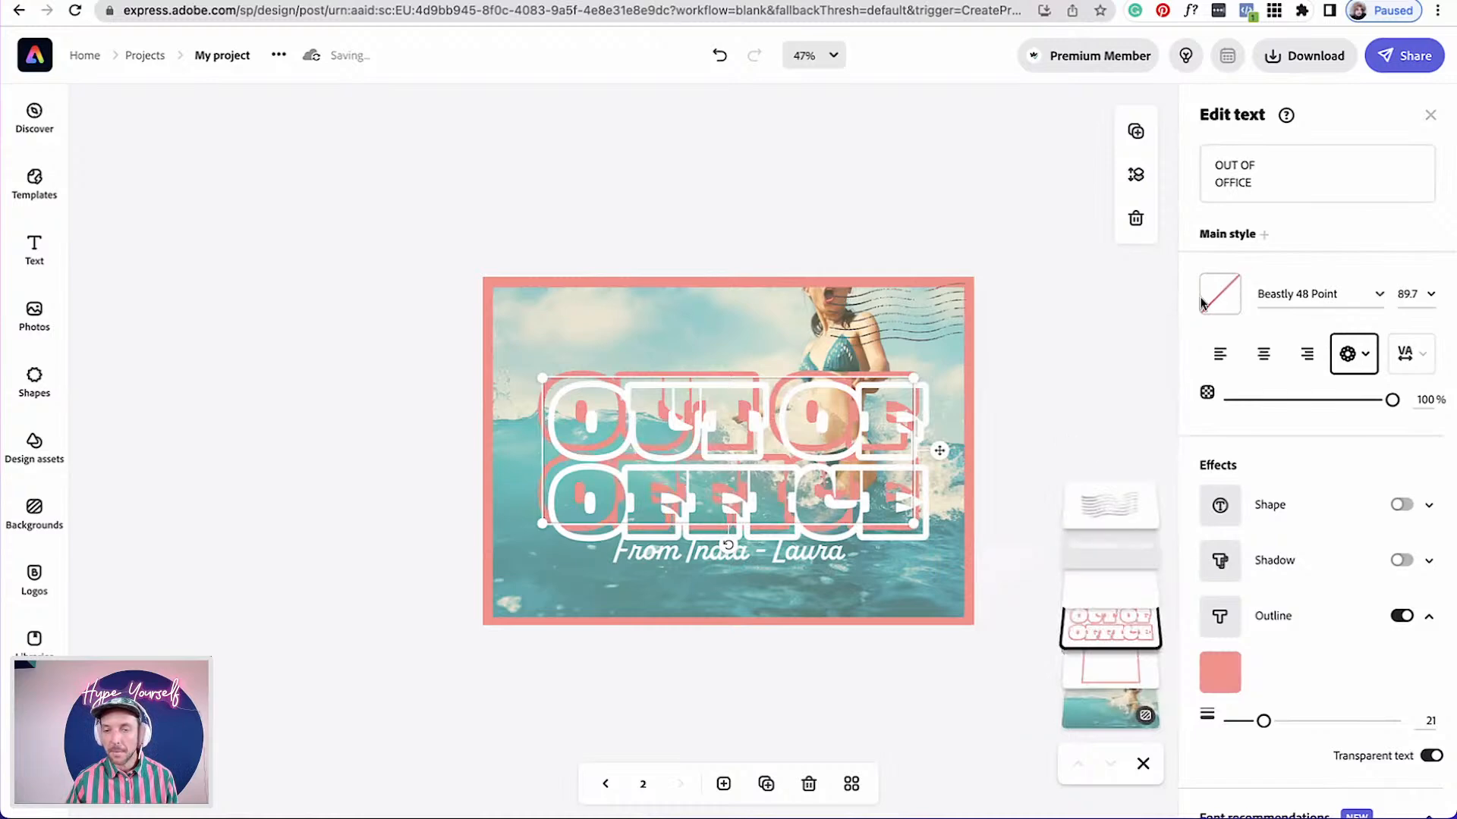
Turn off transparent text on the duplicate title and fill it with the pink palette colour
click(1432, 757)
click(1220, 294)
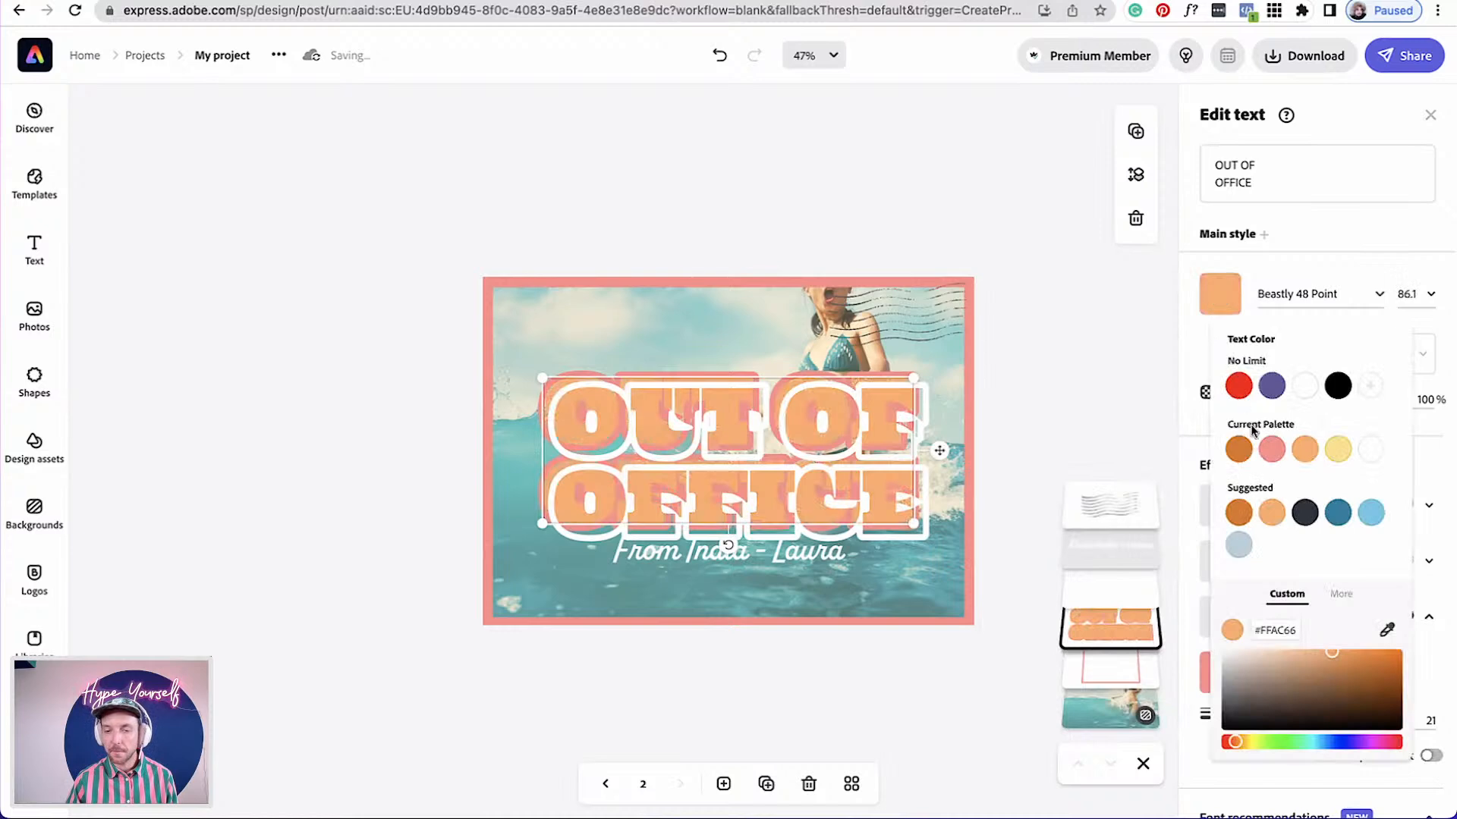
click(1265, 453)
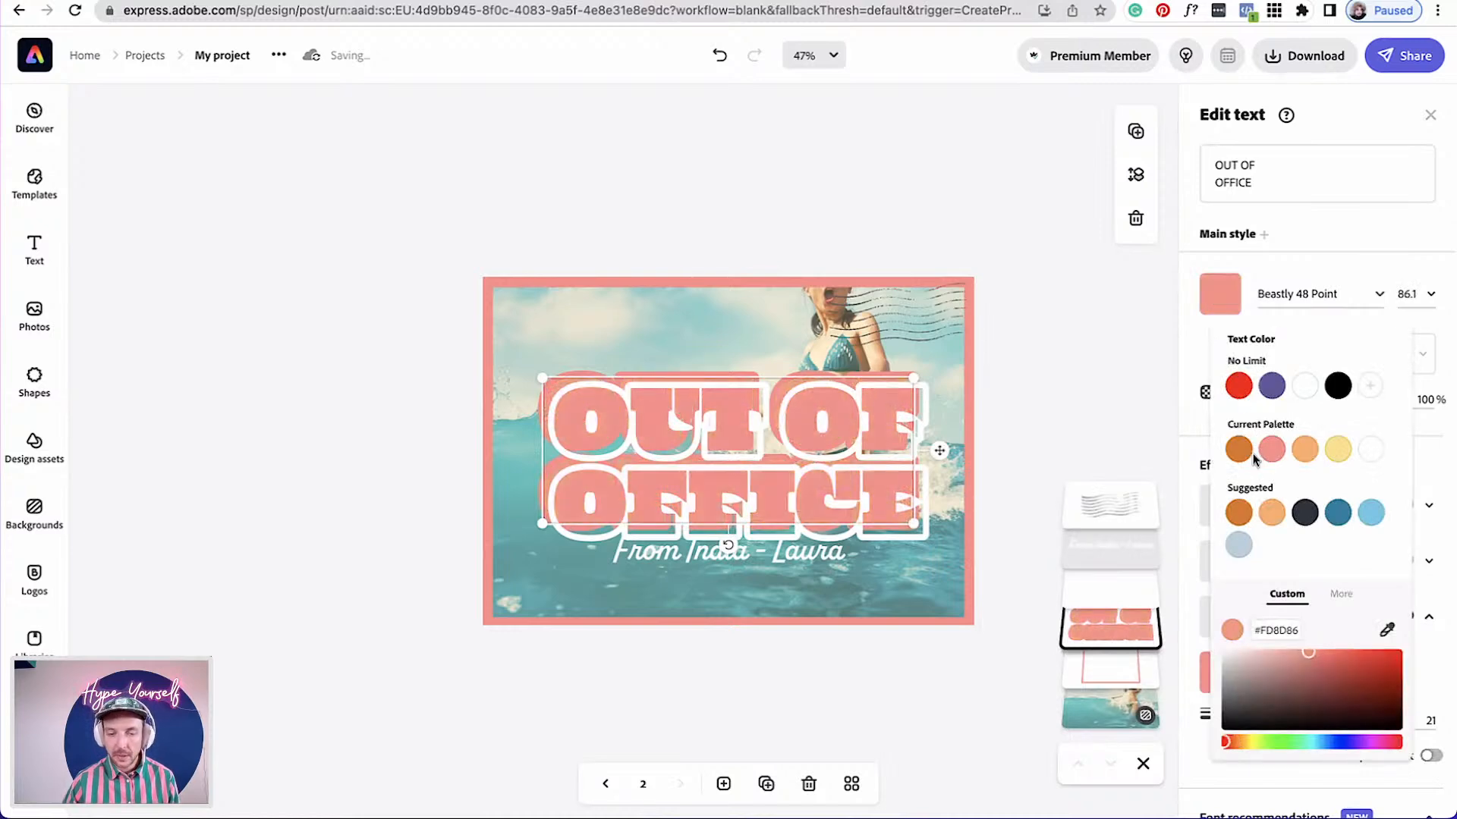
Undo two changes and shift the outline-only title up and left of the pink title
key(ctrl+z)
key(ctrl+z)
drag(939, 455, 925, 438)
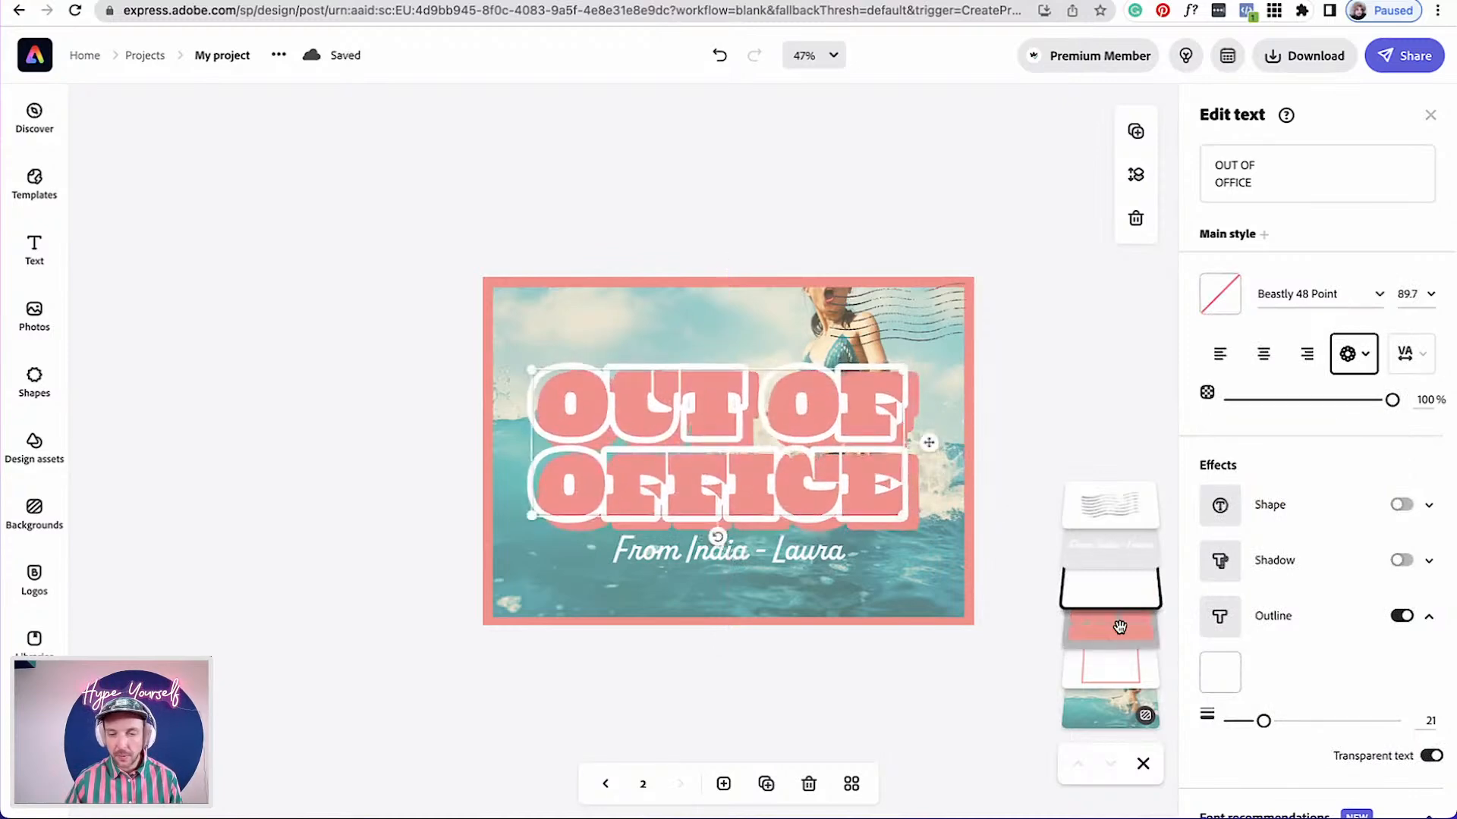
Select both title layers and move them together slightly to the right
drag(1026, 481, 947, 410)
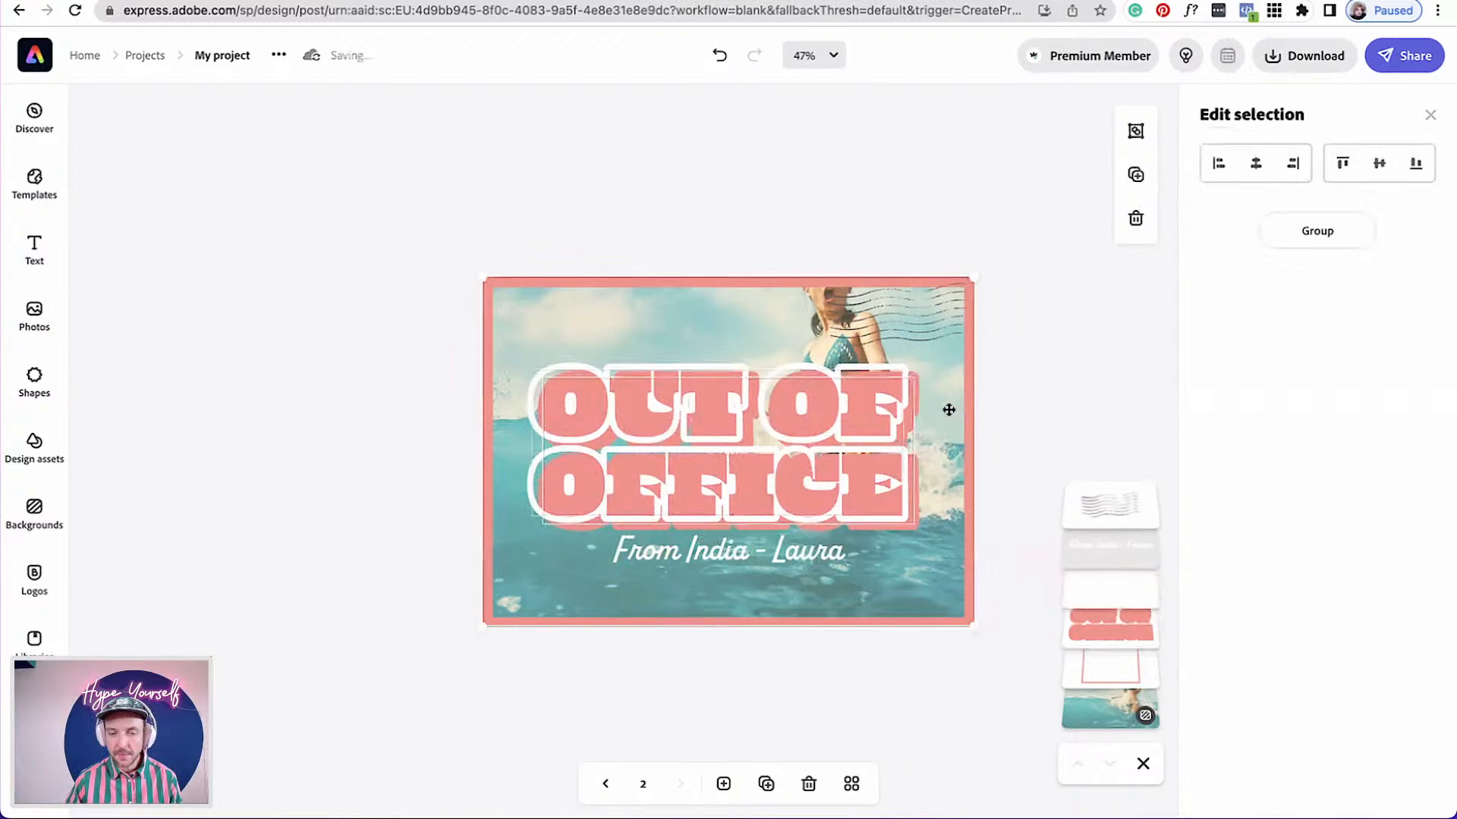
mouse_move(818, 456)
mouse_down()
mouse_move(851, 459)
mouse_move(825, 458)
mouse_up()
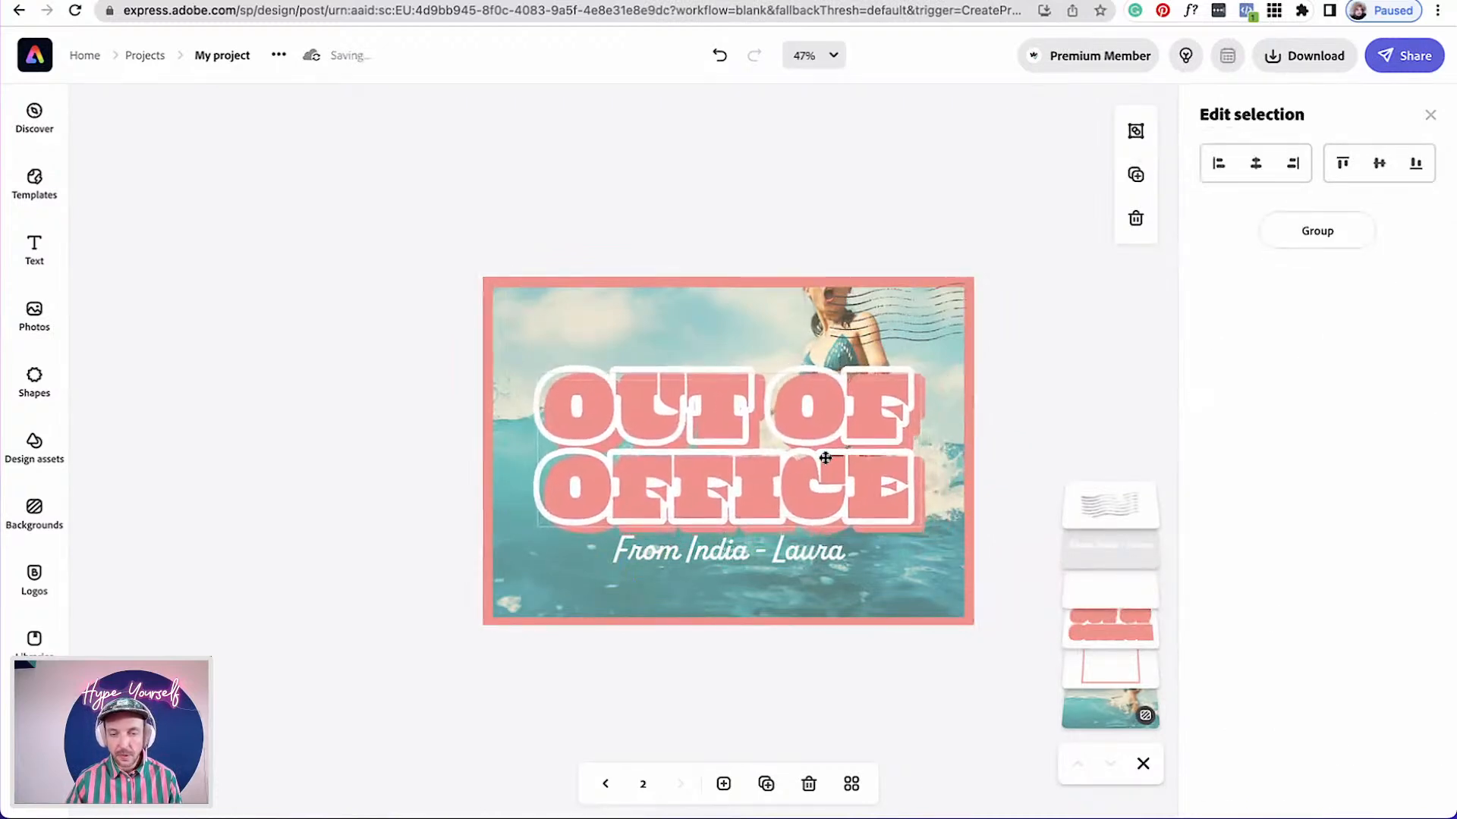
Move the From India subtitle slightly down
drag(821, 557, 821, 567)
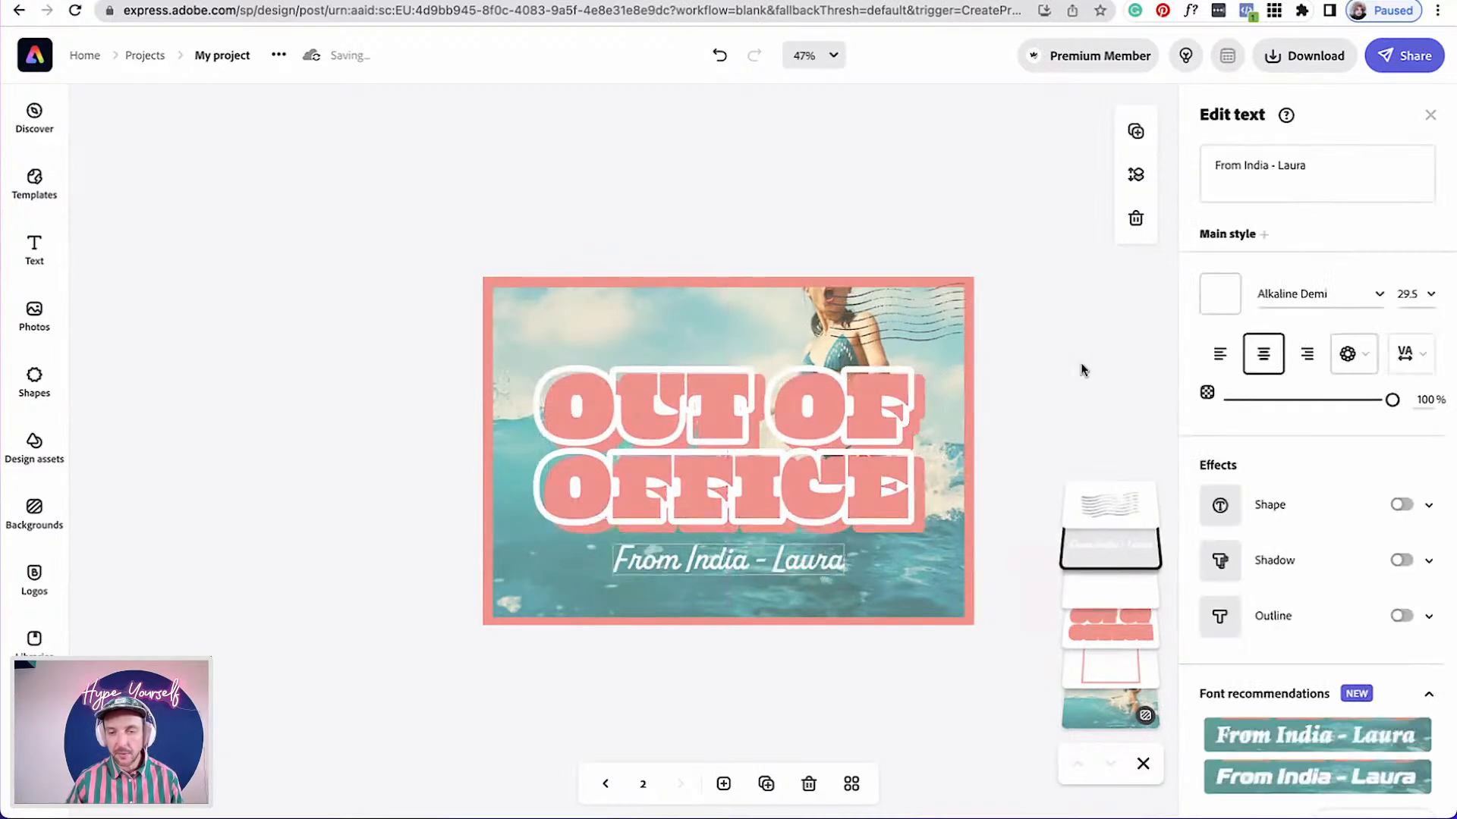
click(1101, 350)
Detach the background photo from the background so it becomes a separate image
click(1301, 719)
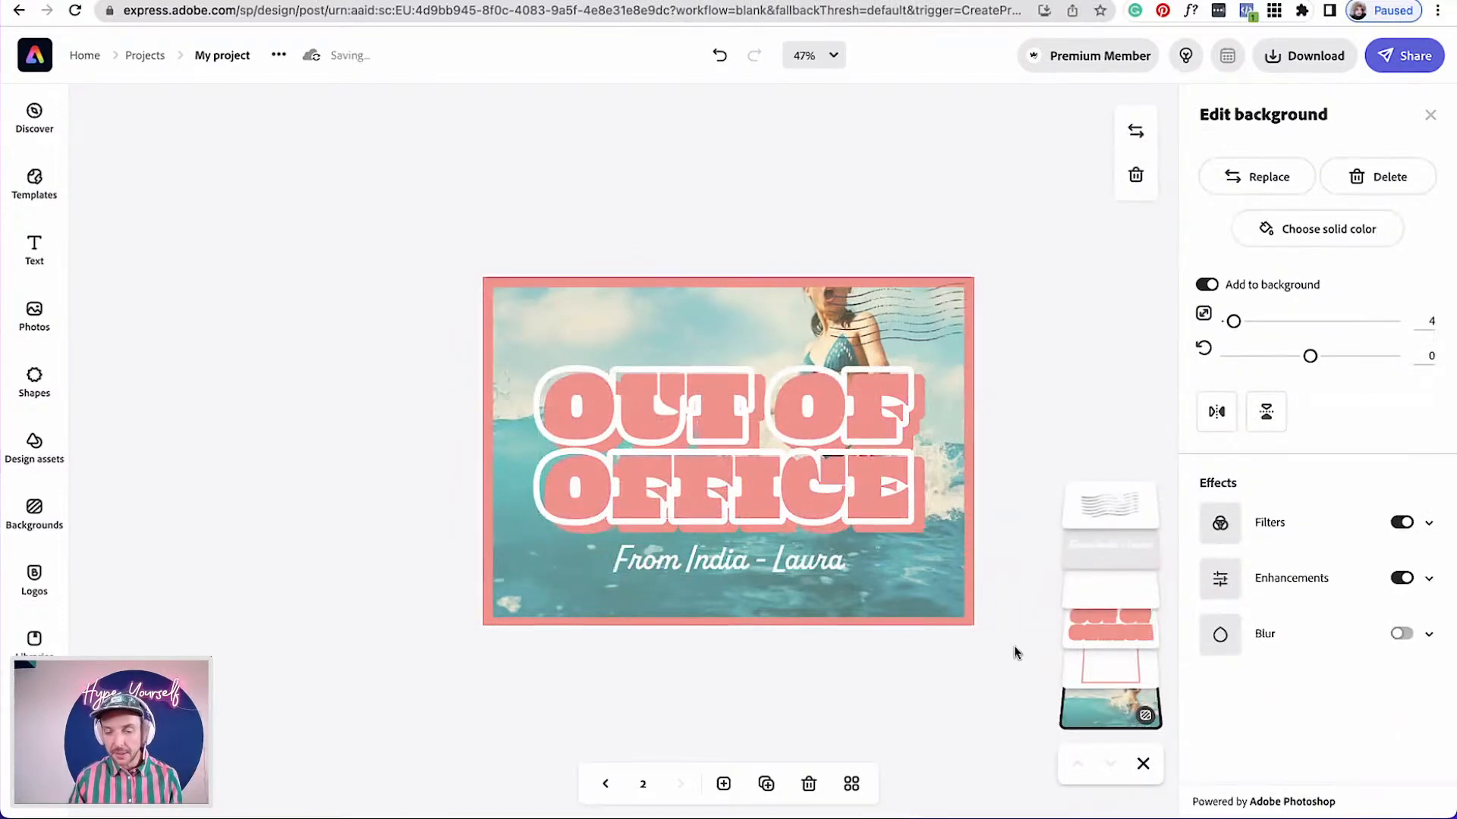
click(1208, 286)
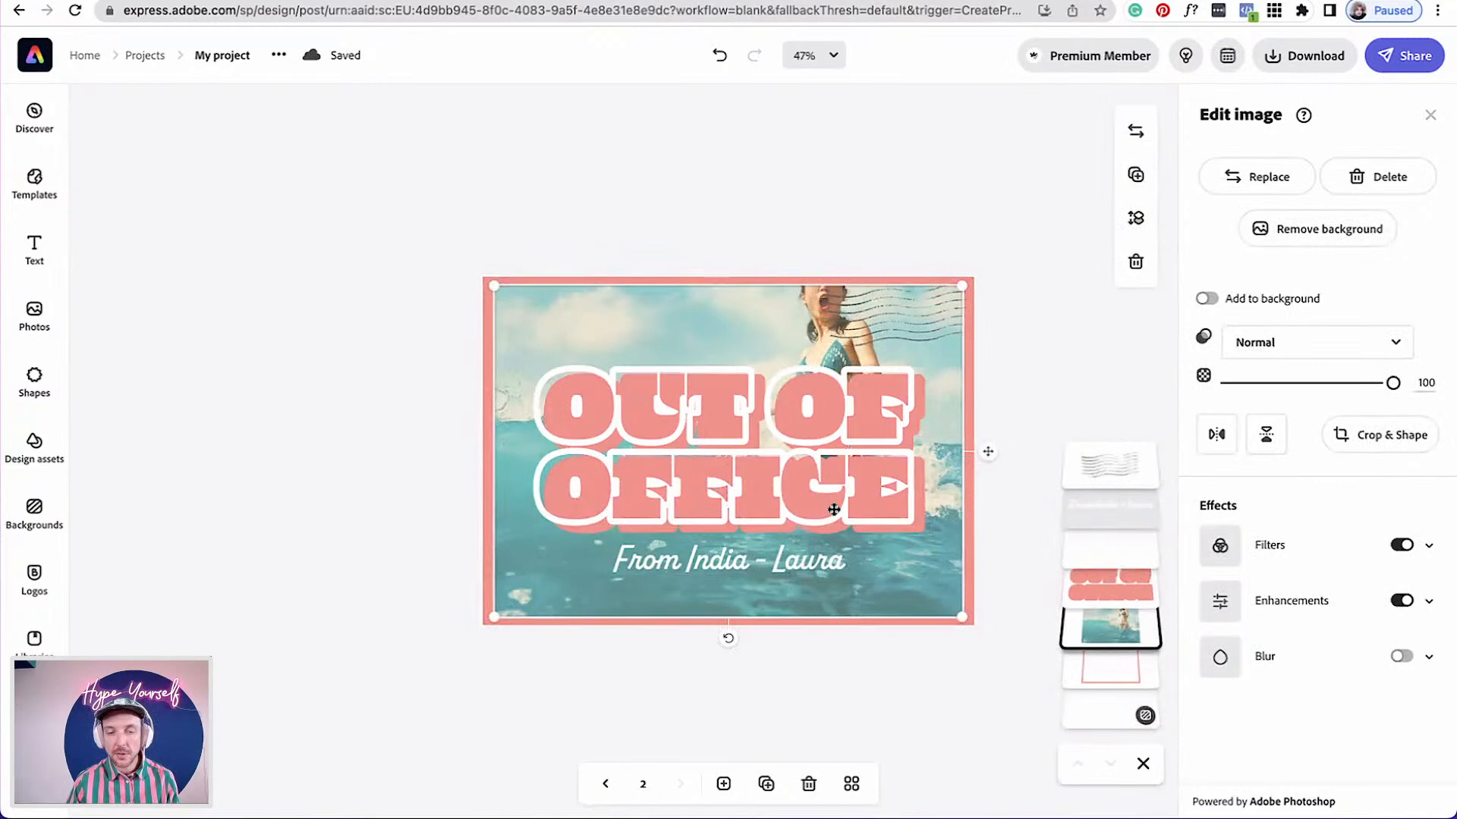
Duplicate the photo three times
click(1136, 175)
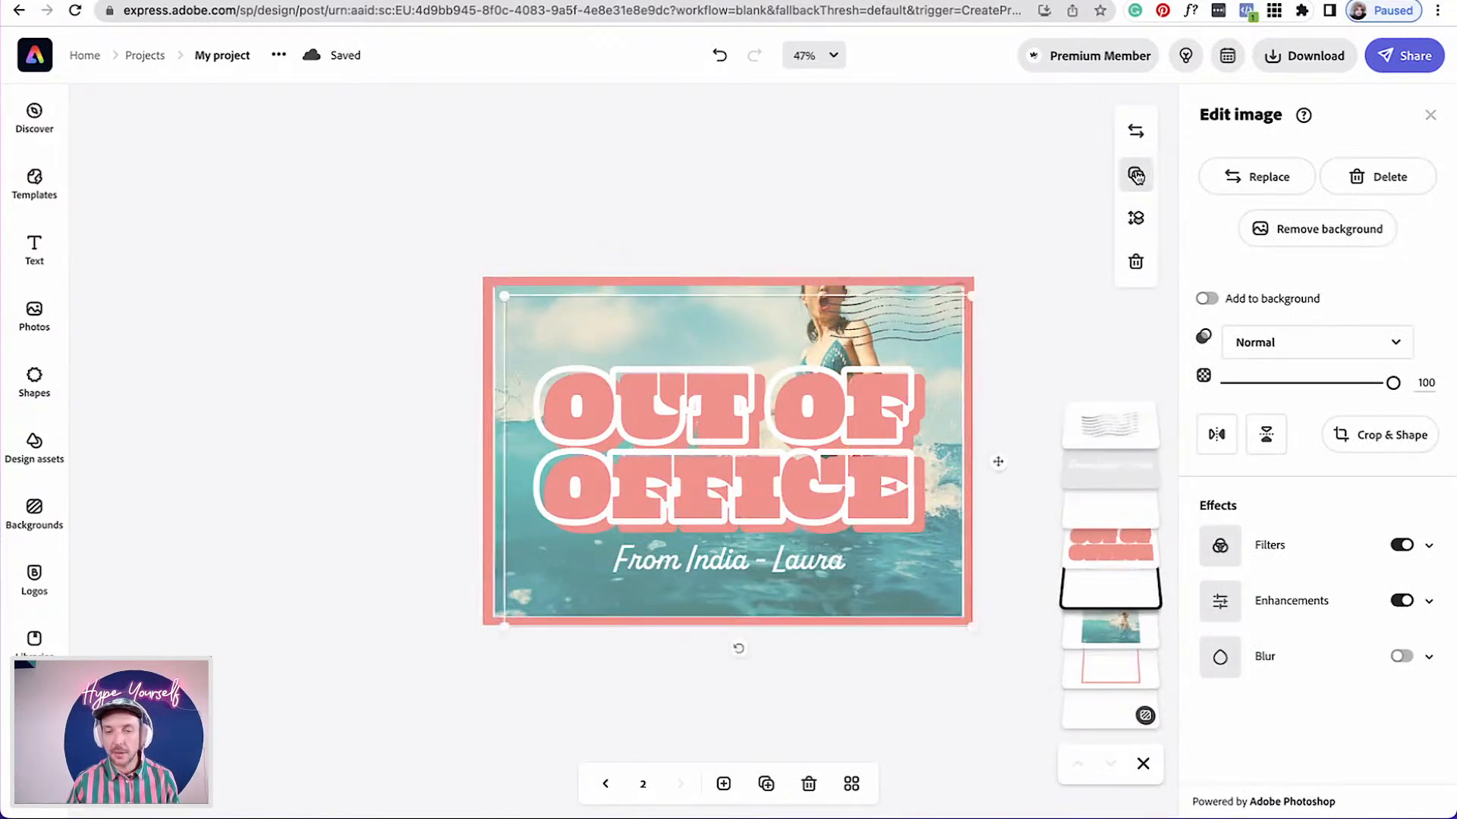
click(1136, 175)
click(1135, 175)
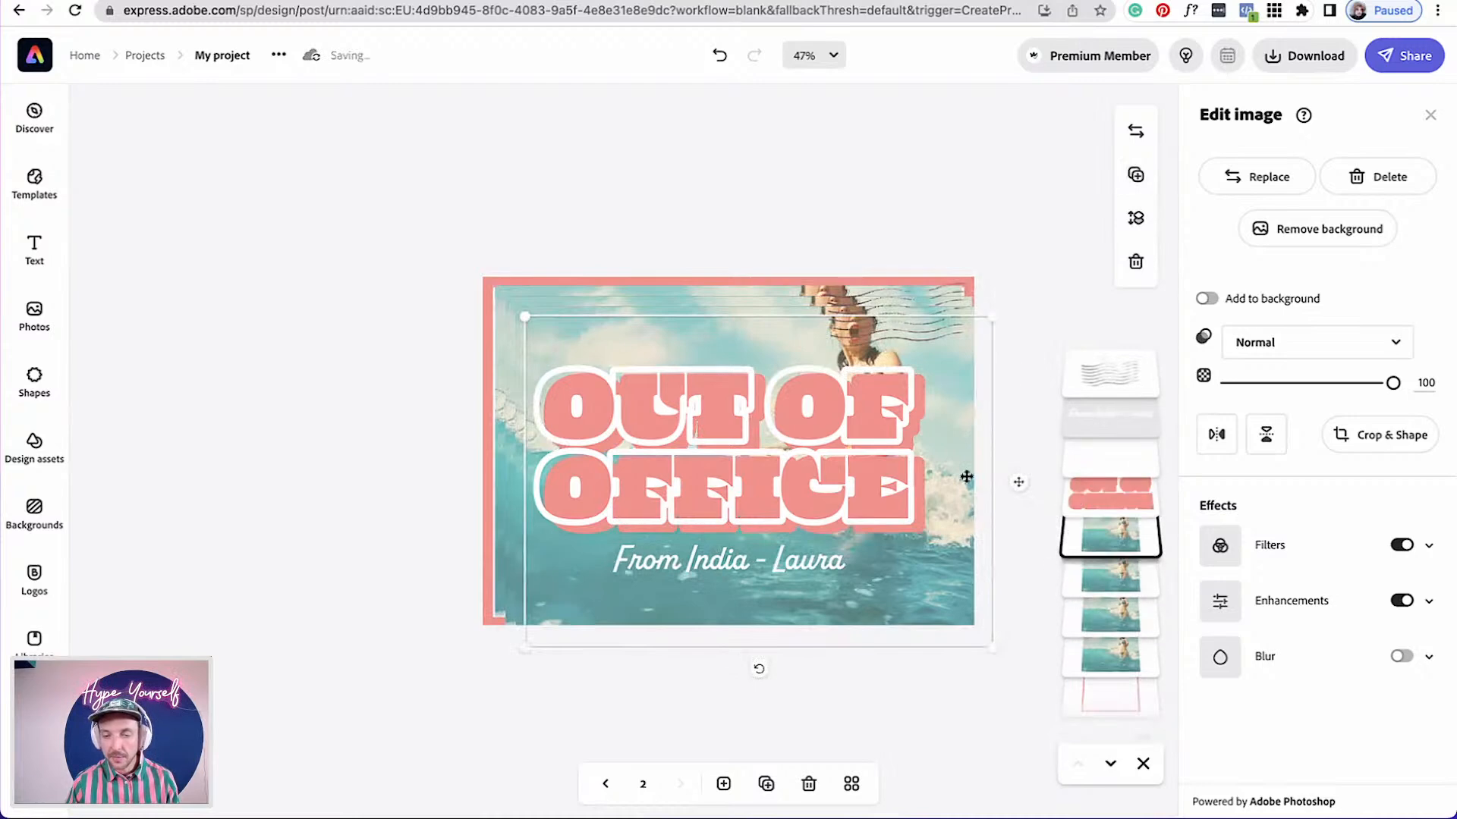
Align the duplicated photos to the card's centre and resize them to cover the whole card
drag(1032, 402, 924, 427)
shift+click(484, 306)
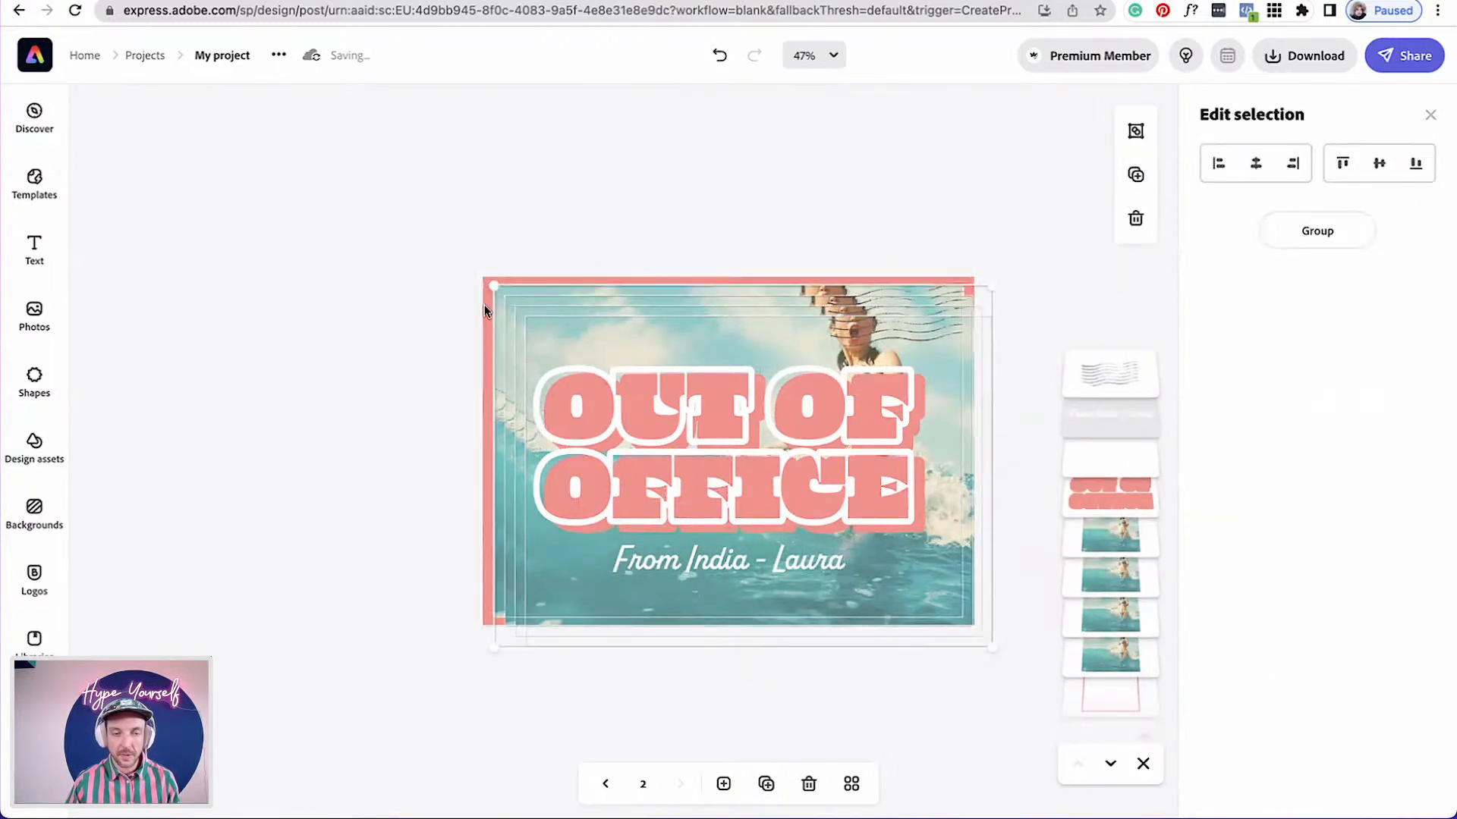
click(1255, 163)
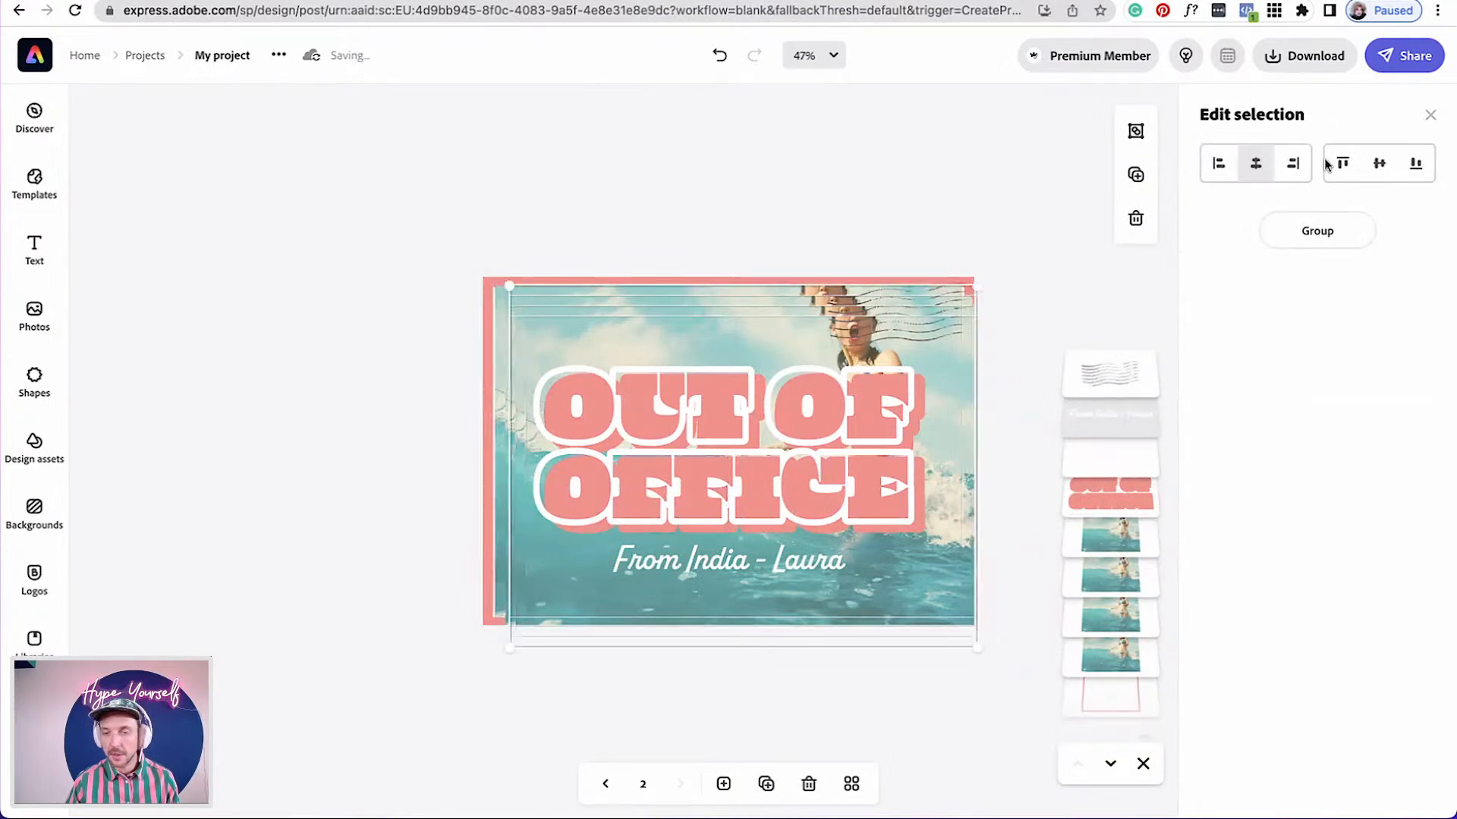
click(1379, 163)
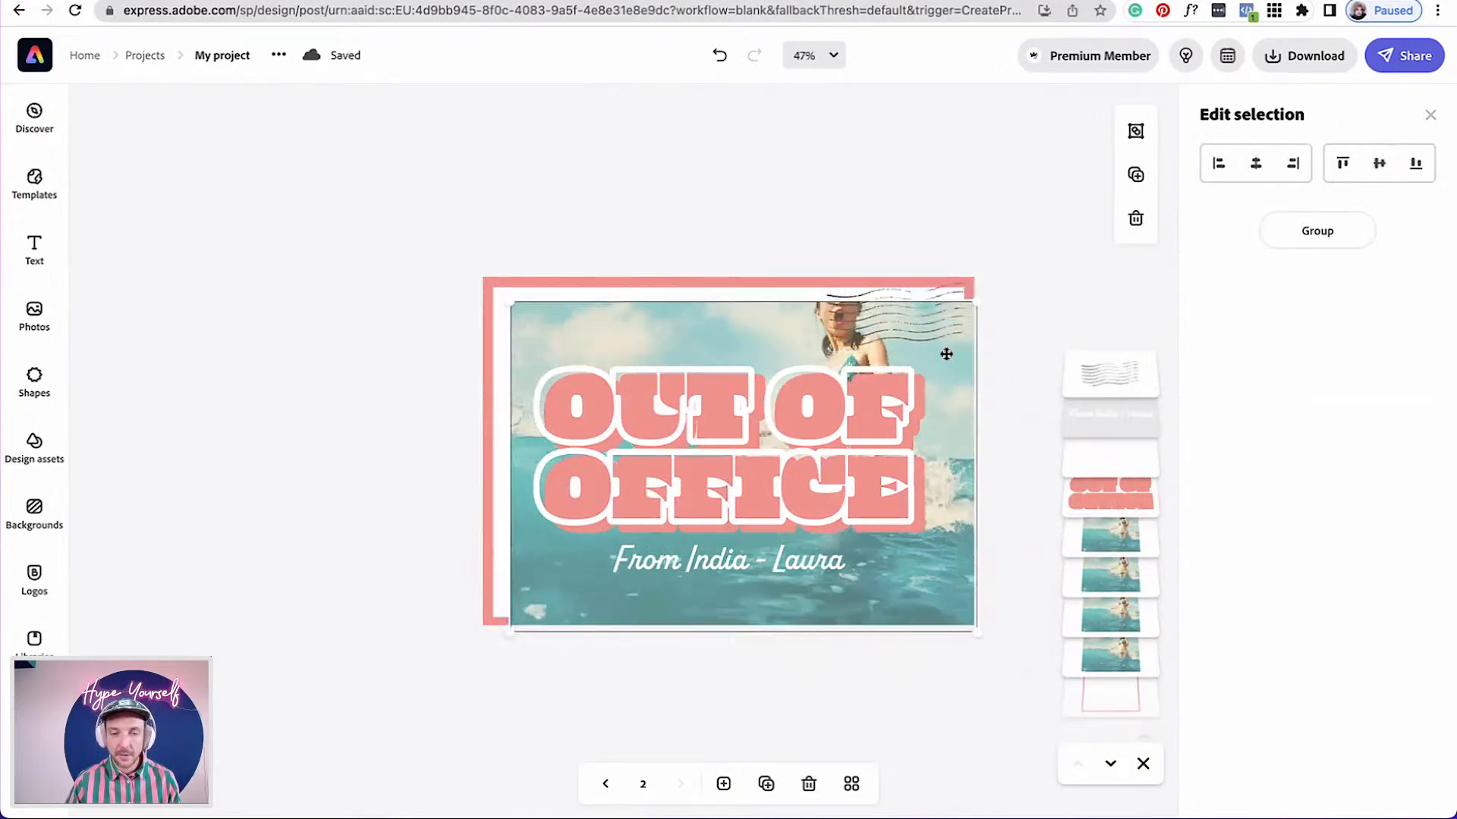
drag(952, 355, 923, 330)
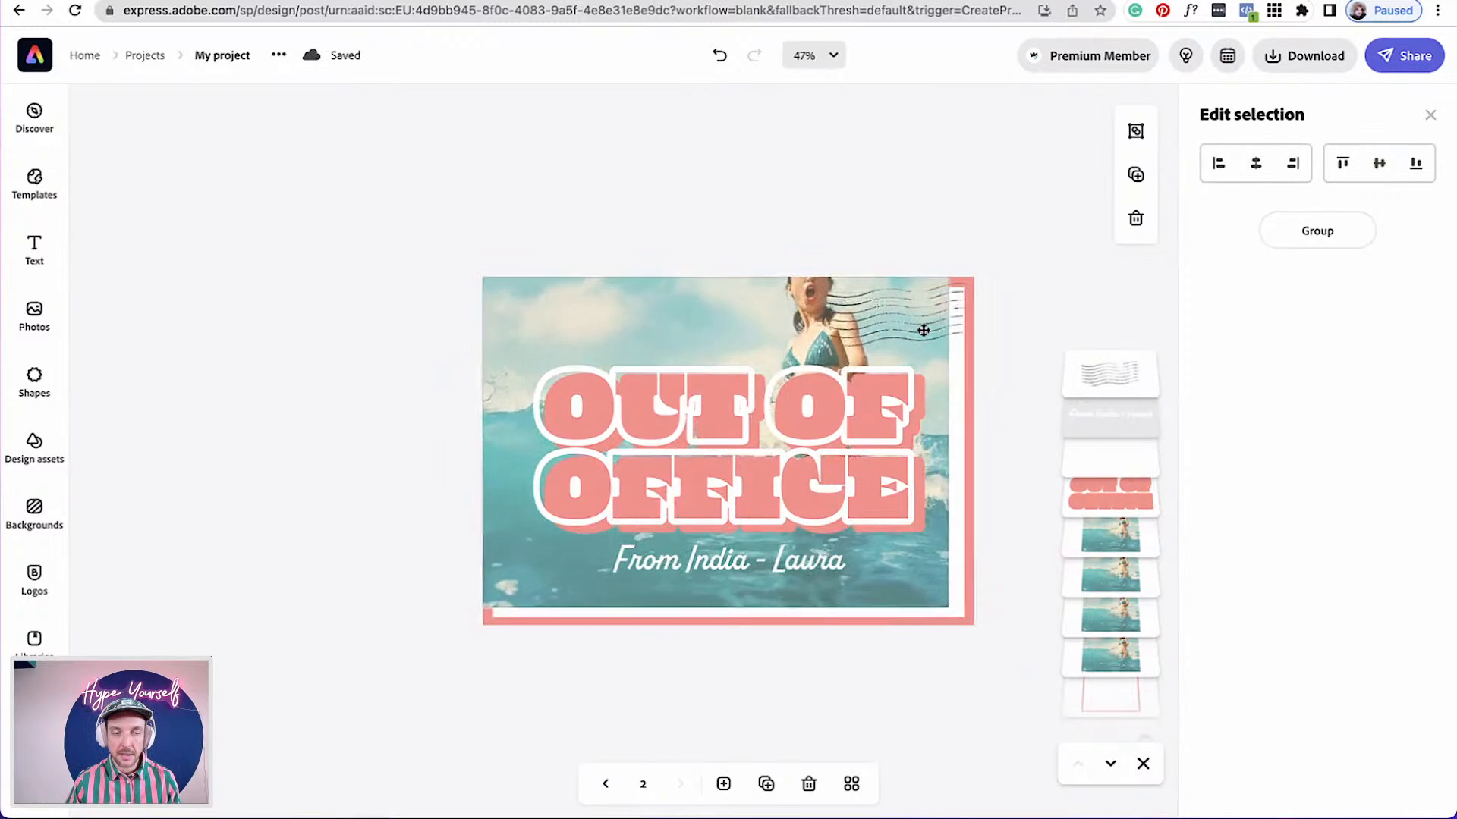
drag(948, 603, 977, 624)
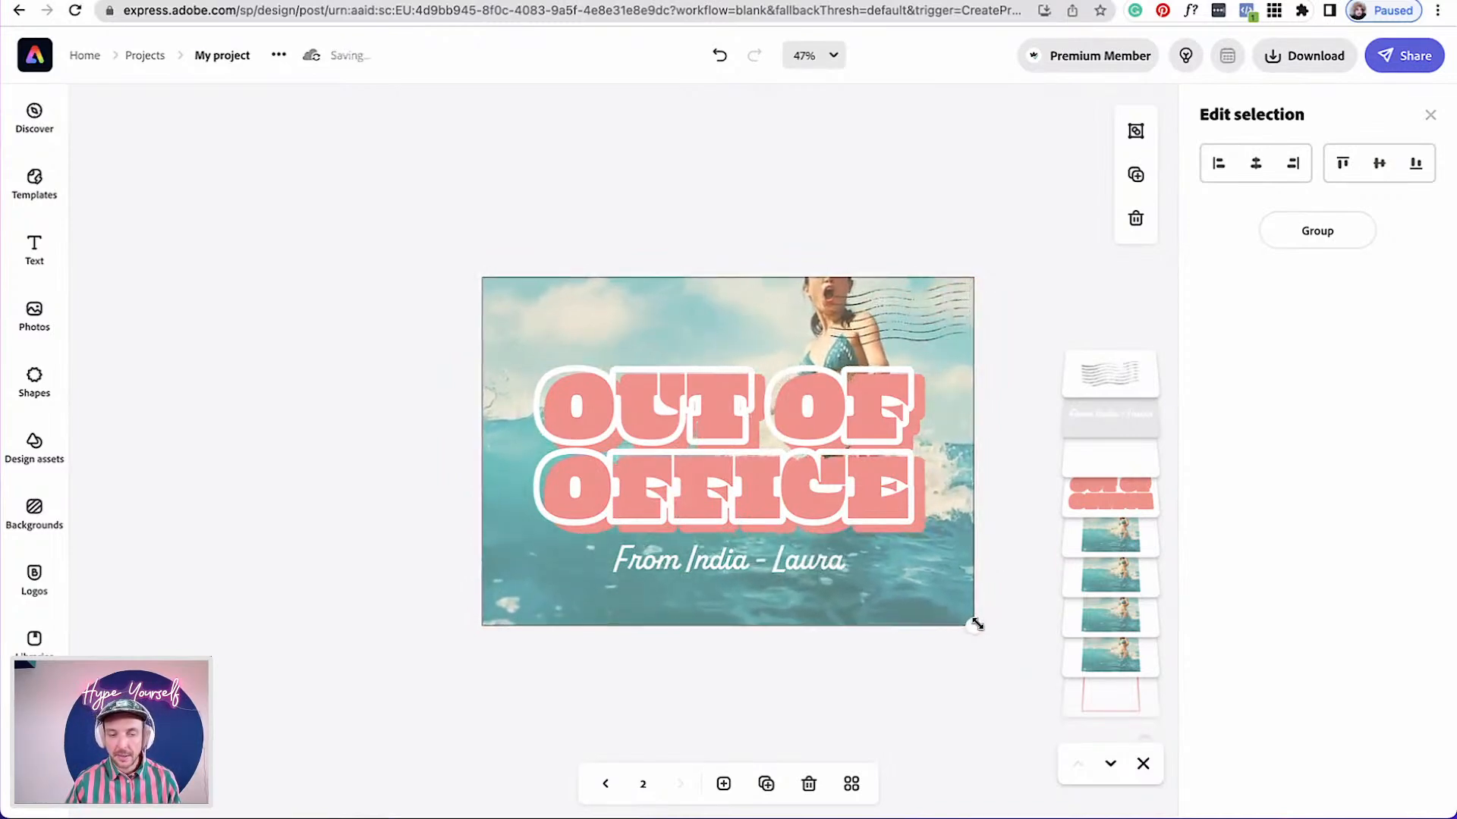
Move one photo copy below the frame in the layer stack
click(1009, 619)
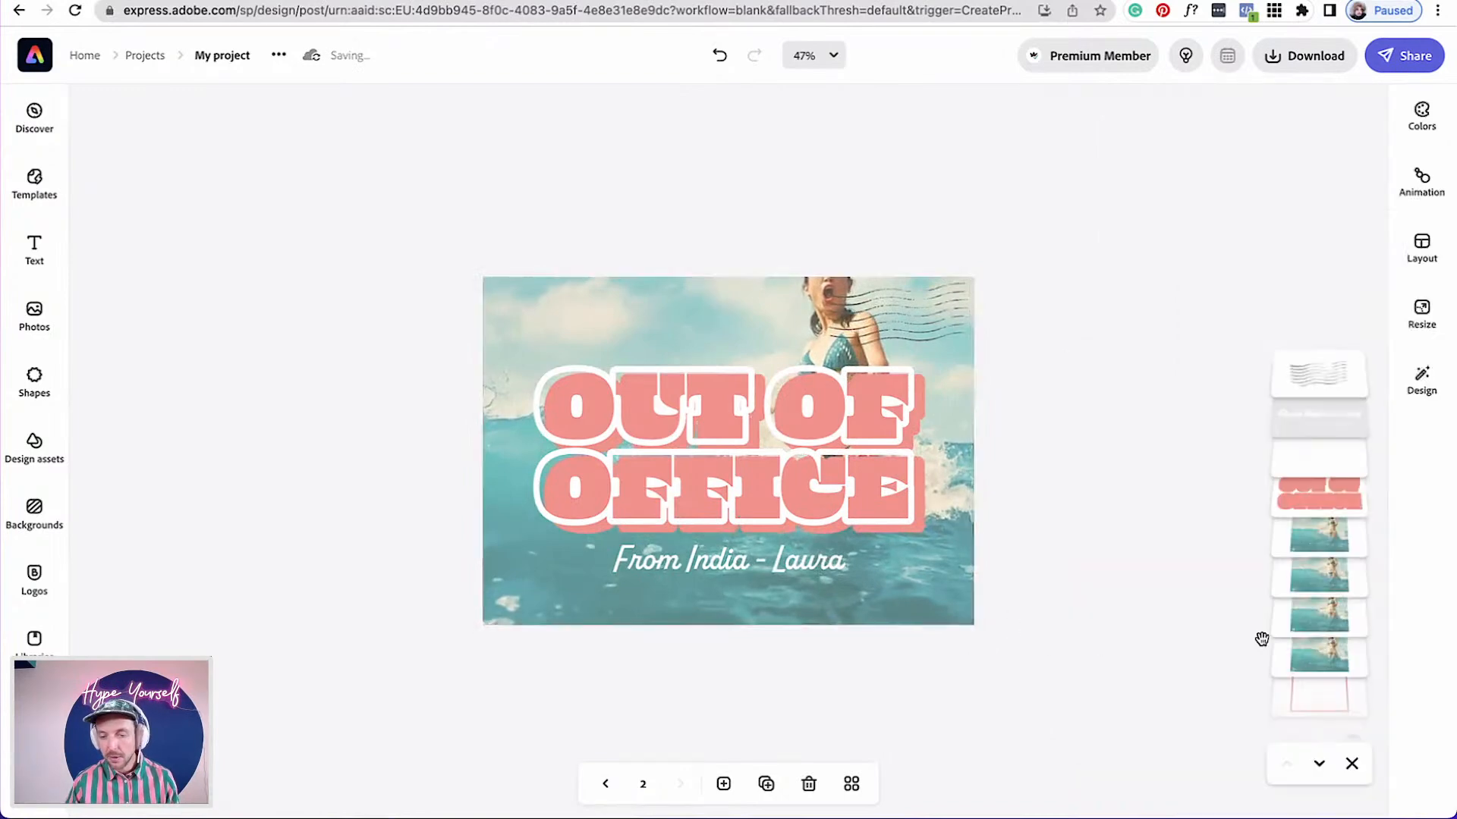
click(1310, 657)
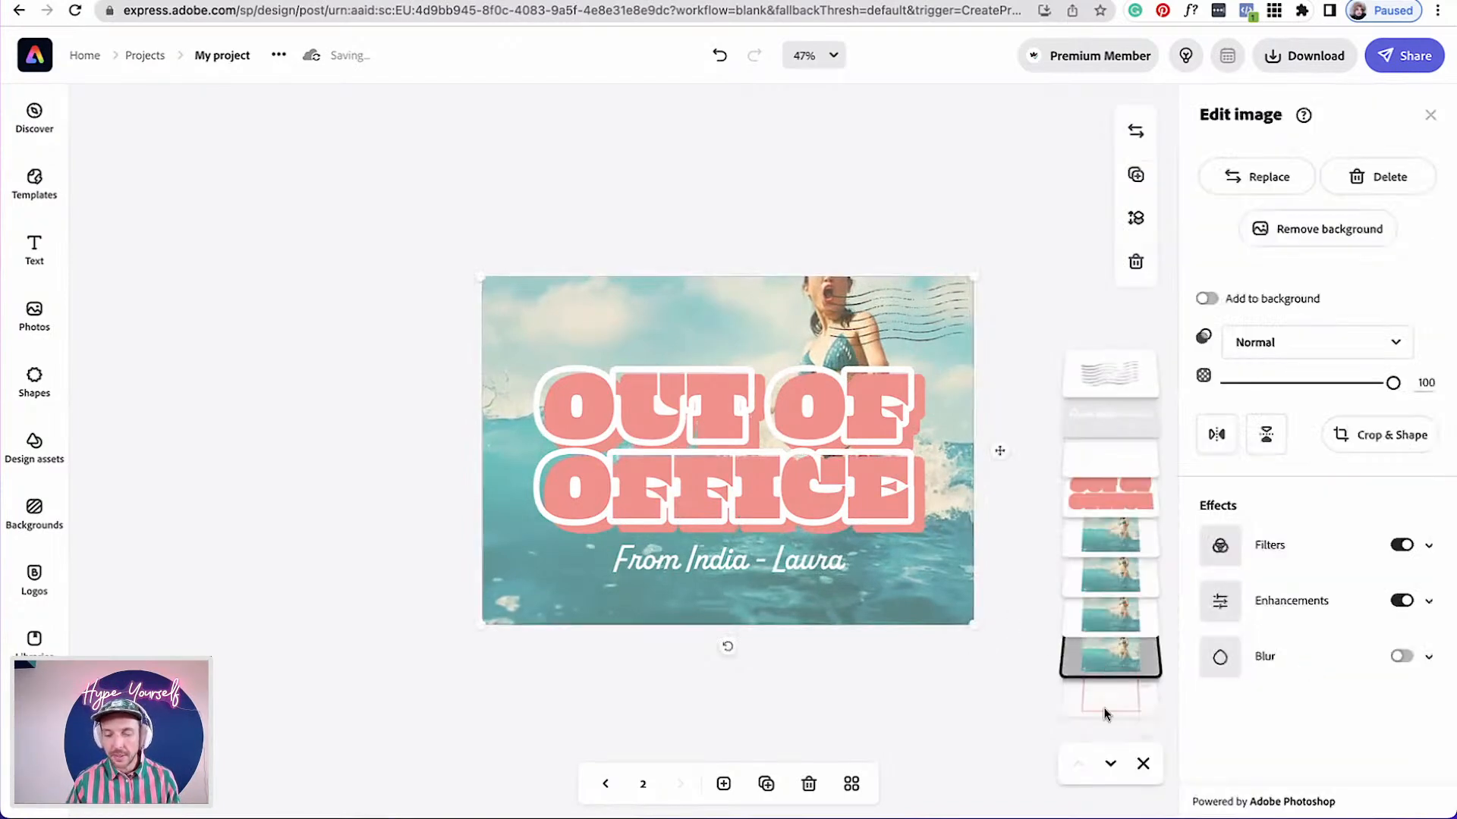
drag(1104, 670, 1104, 717)
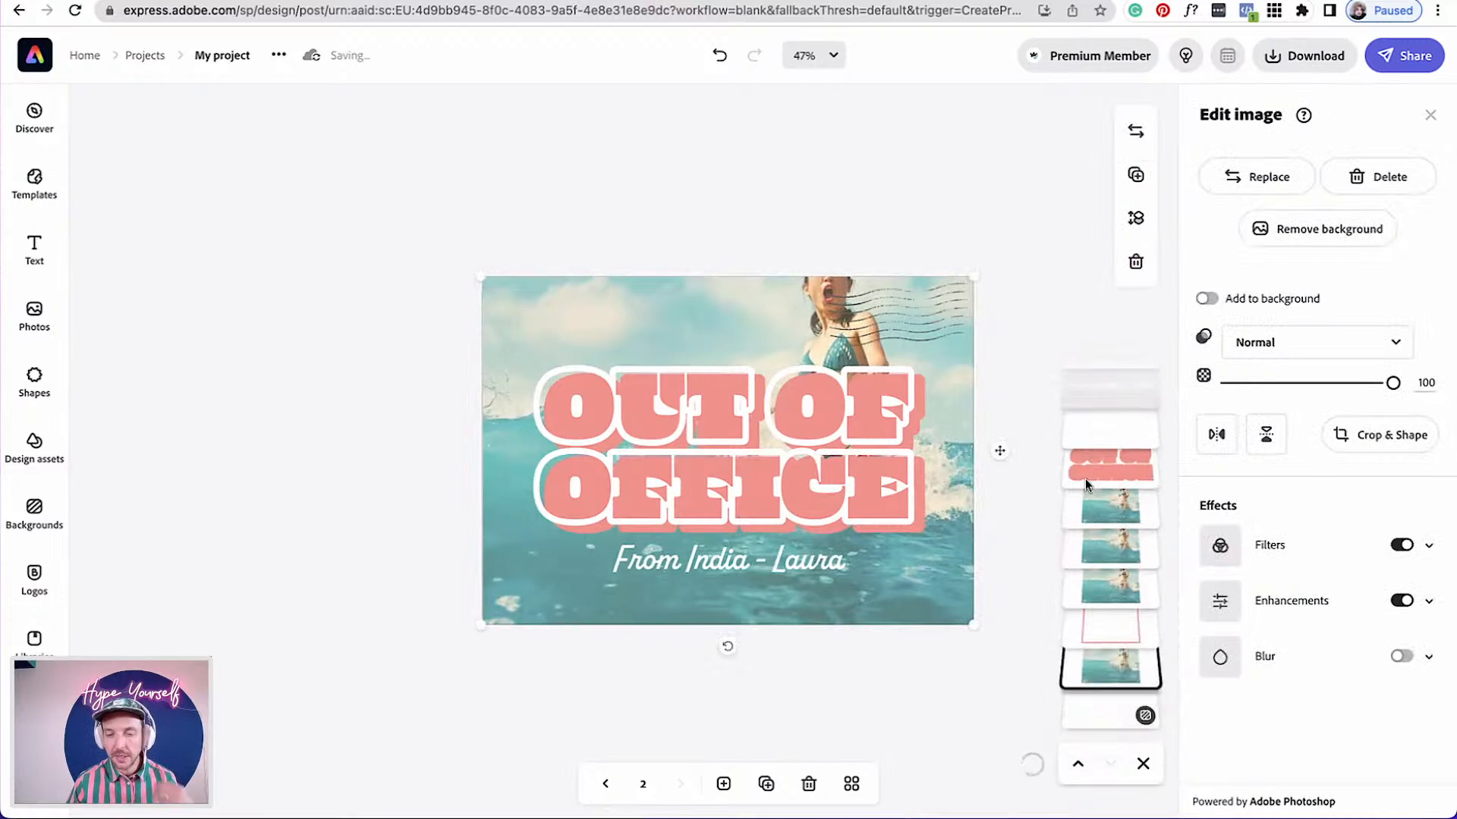
Crop a photo copy with freeform Crop & Shape into a strip covering the word OUT
click(1095, 510)
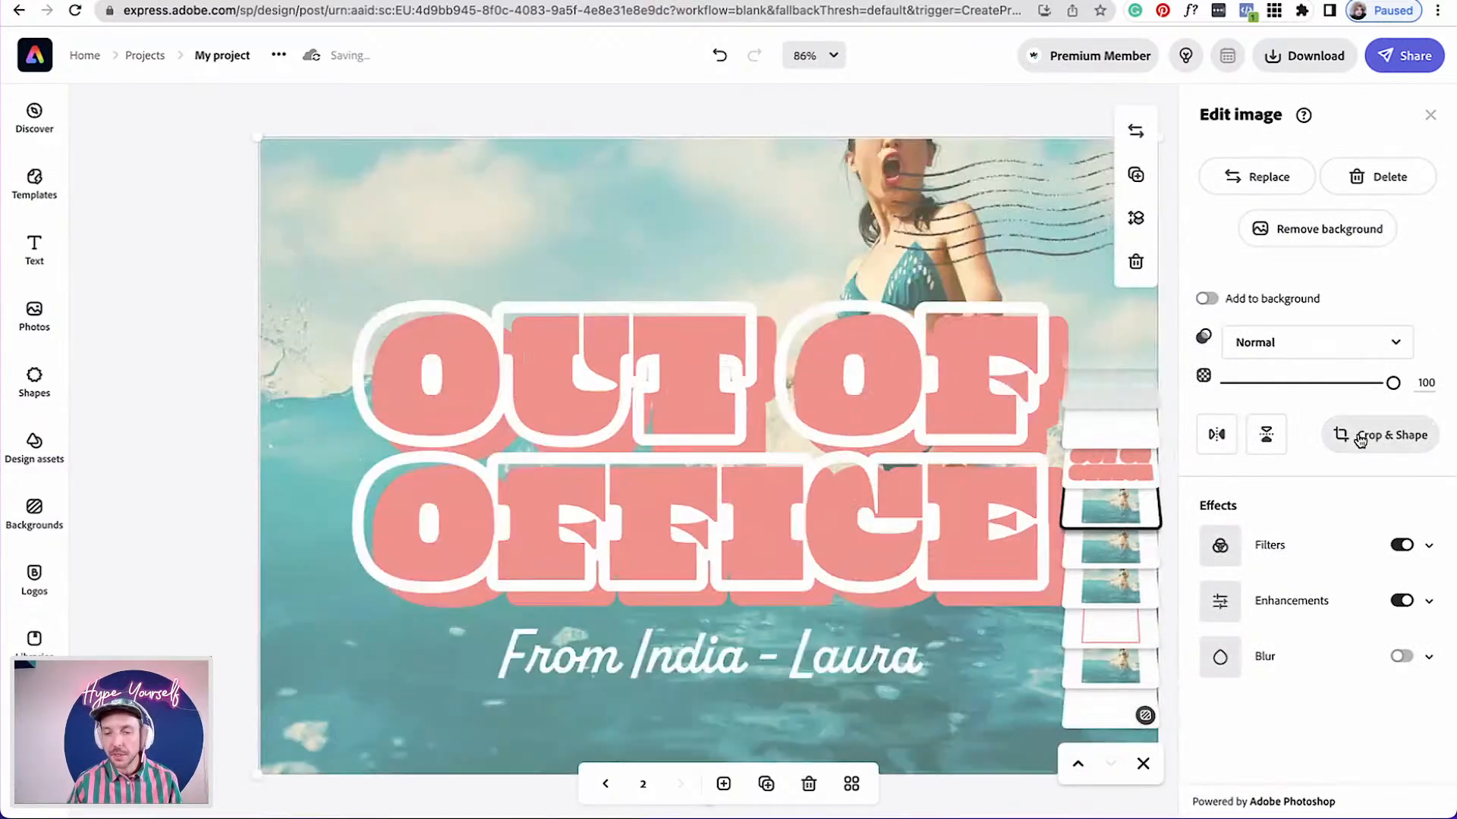
click(1418, 434)
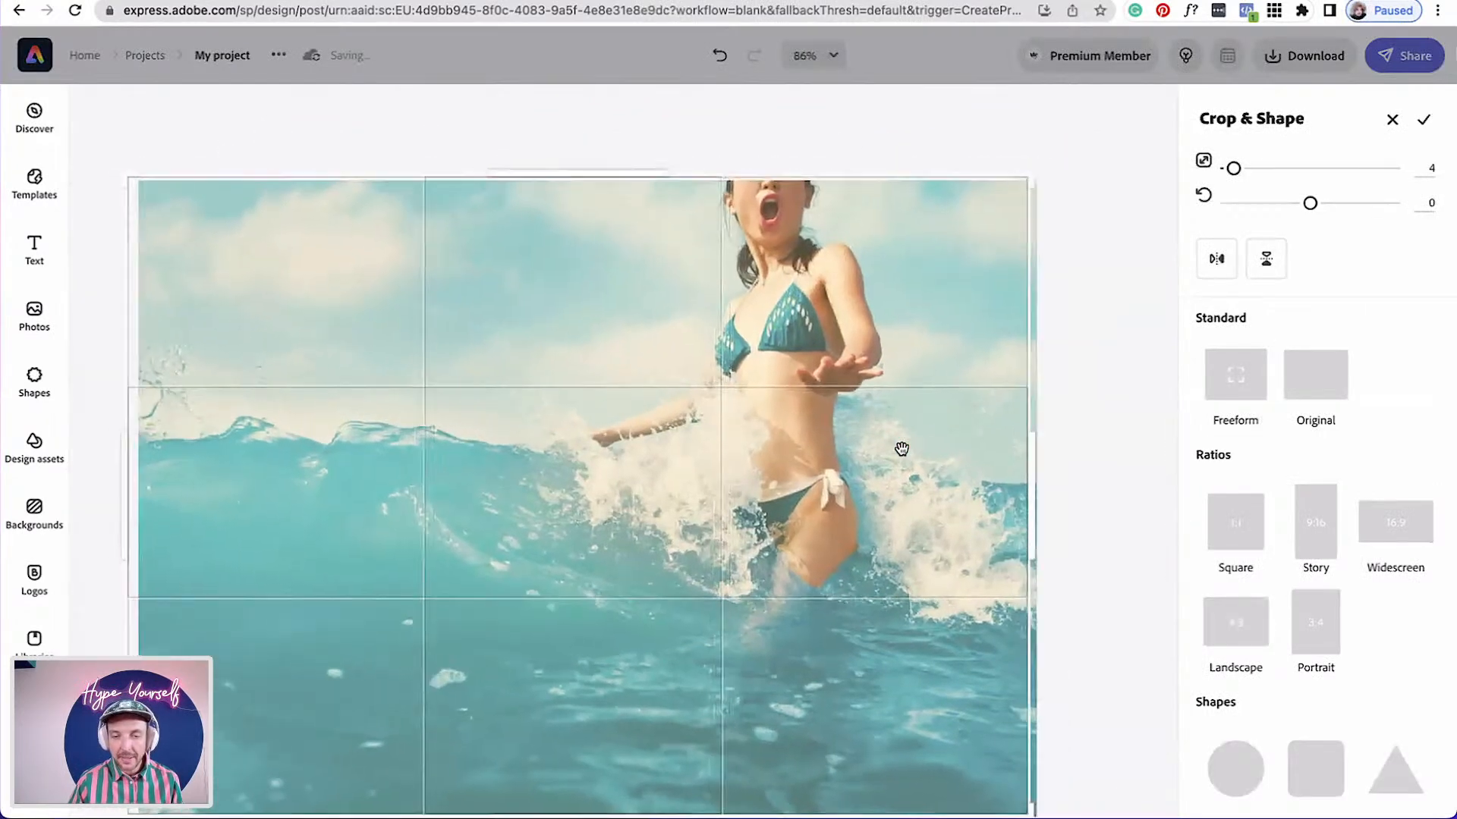
click(1245, 382)
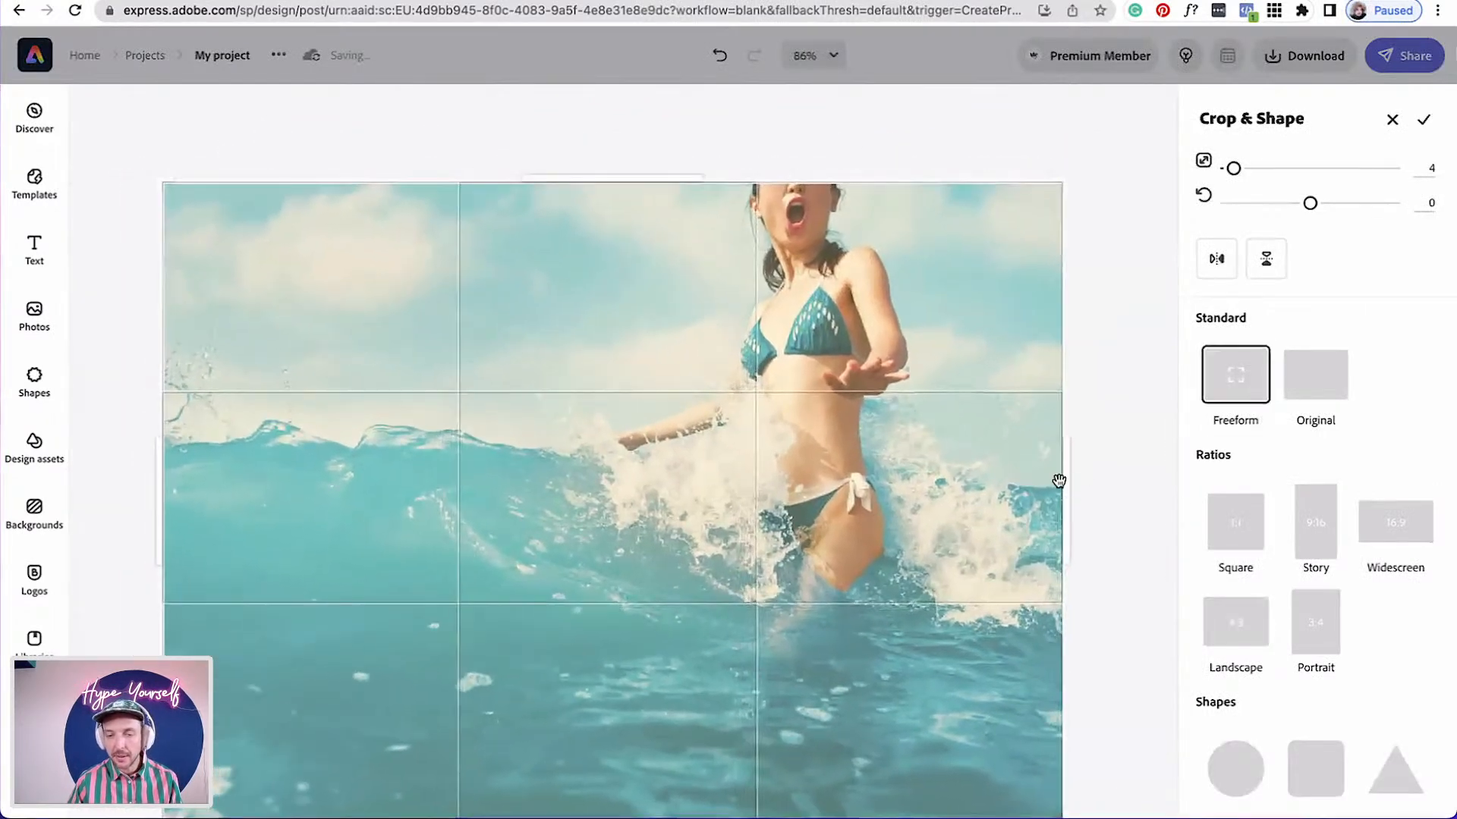
drag(1069, 484, 651, 467)
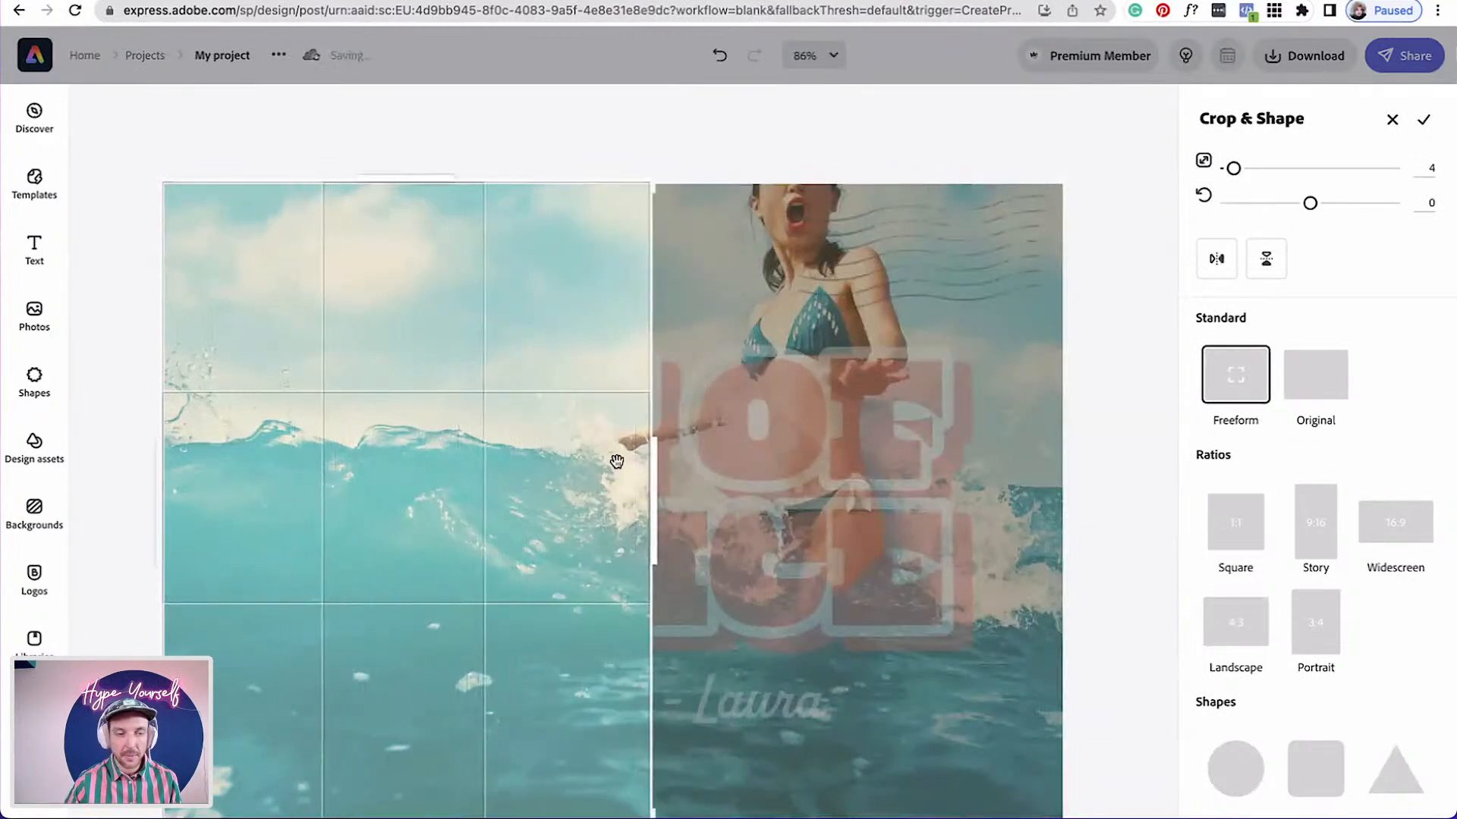
drag(385, 179, 399, 357)
drag(787, 570, 807, 224)
drag(546, 164, 658, 155)
click(488, 308)
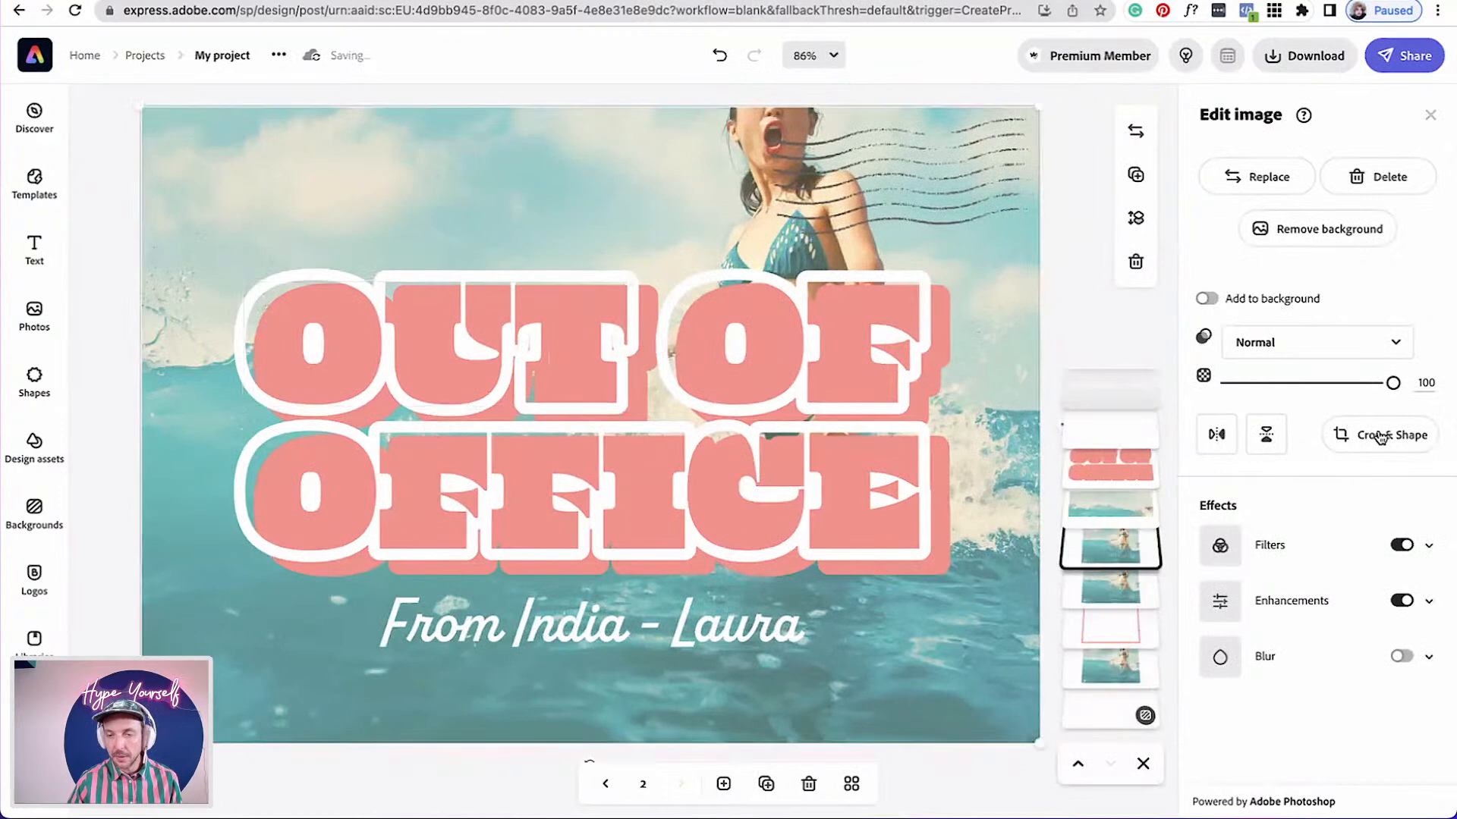
Crop another photo copy with freeform Crop & Shape to a box covering the word OF
click(1374, 442)
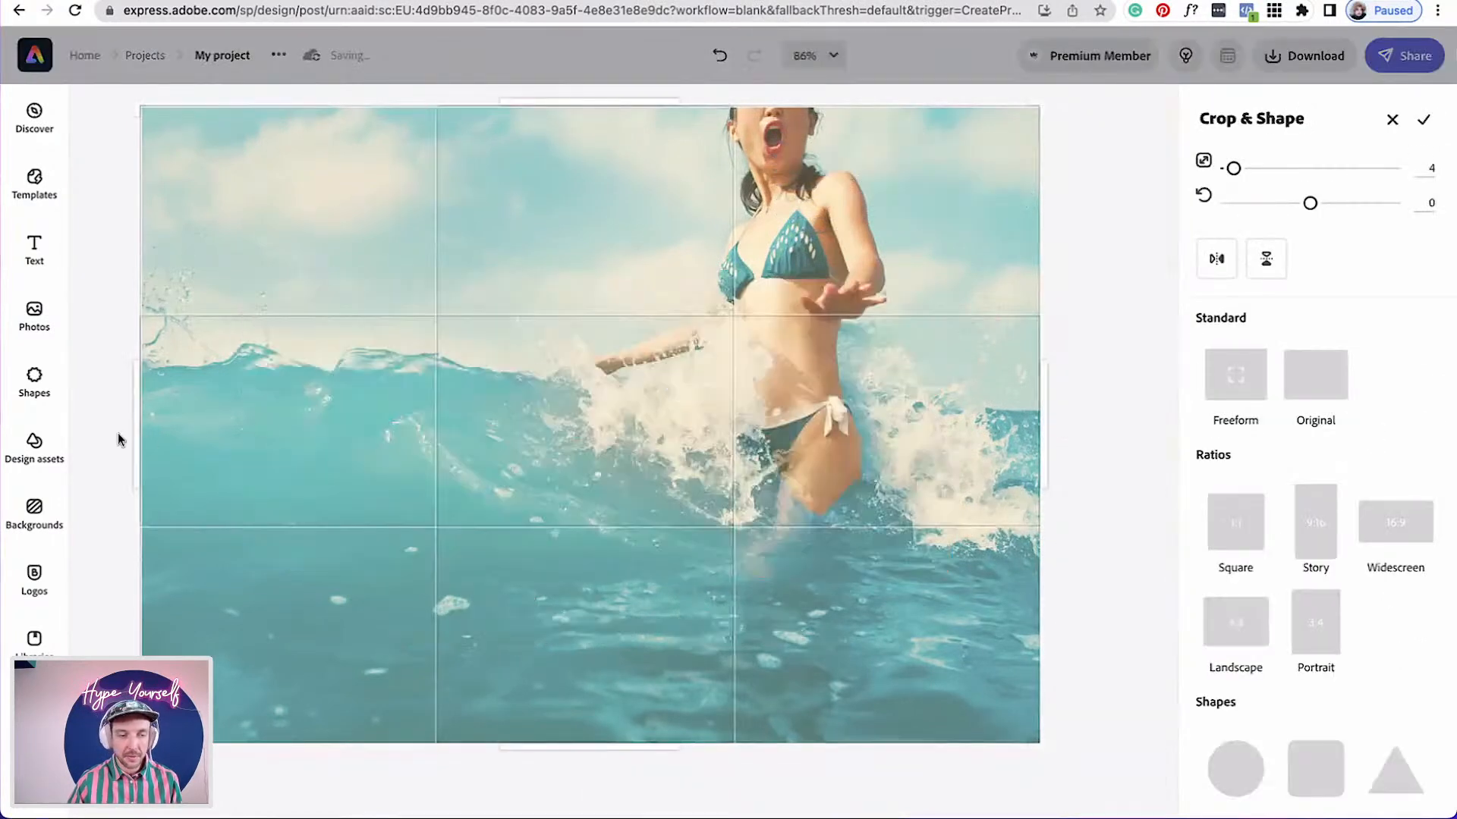
drag(136, 436, 661, 414)
drag(877, 106, 873, 273)
drag(857, 746, 858, 409)
drag(1042, 344, 924, 343)
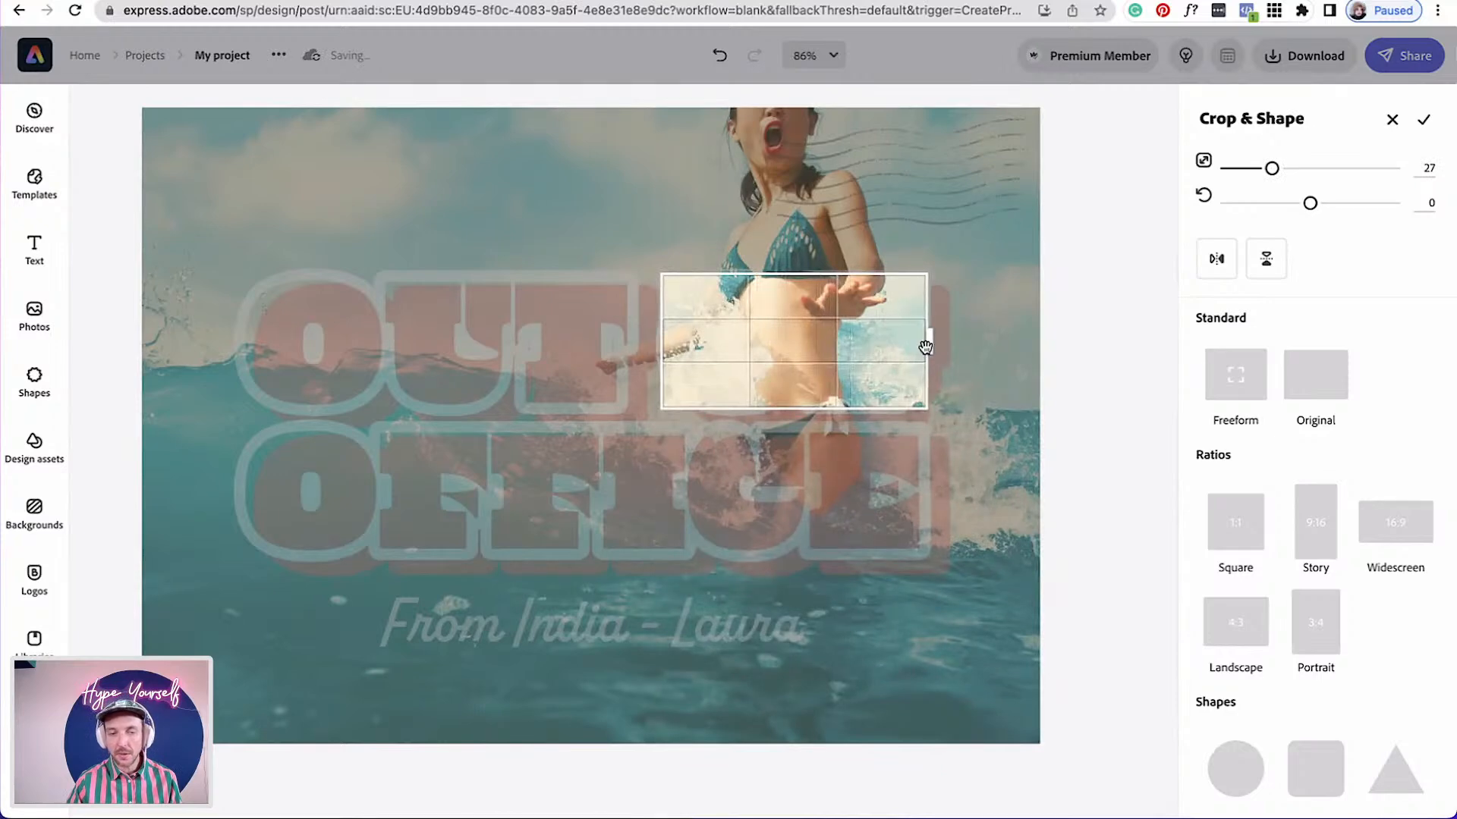
mouse_move(667, 339)
mouse_down()
mouse_move(716, 341)
mouse_move(667, 343)
mouse_up()
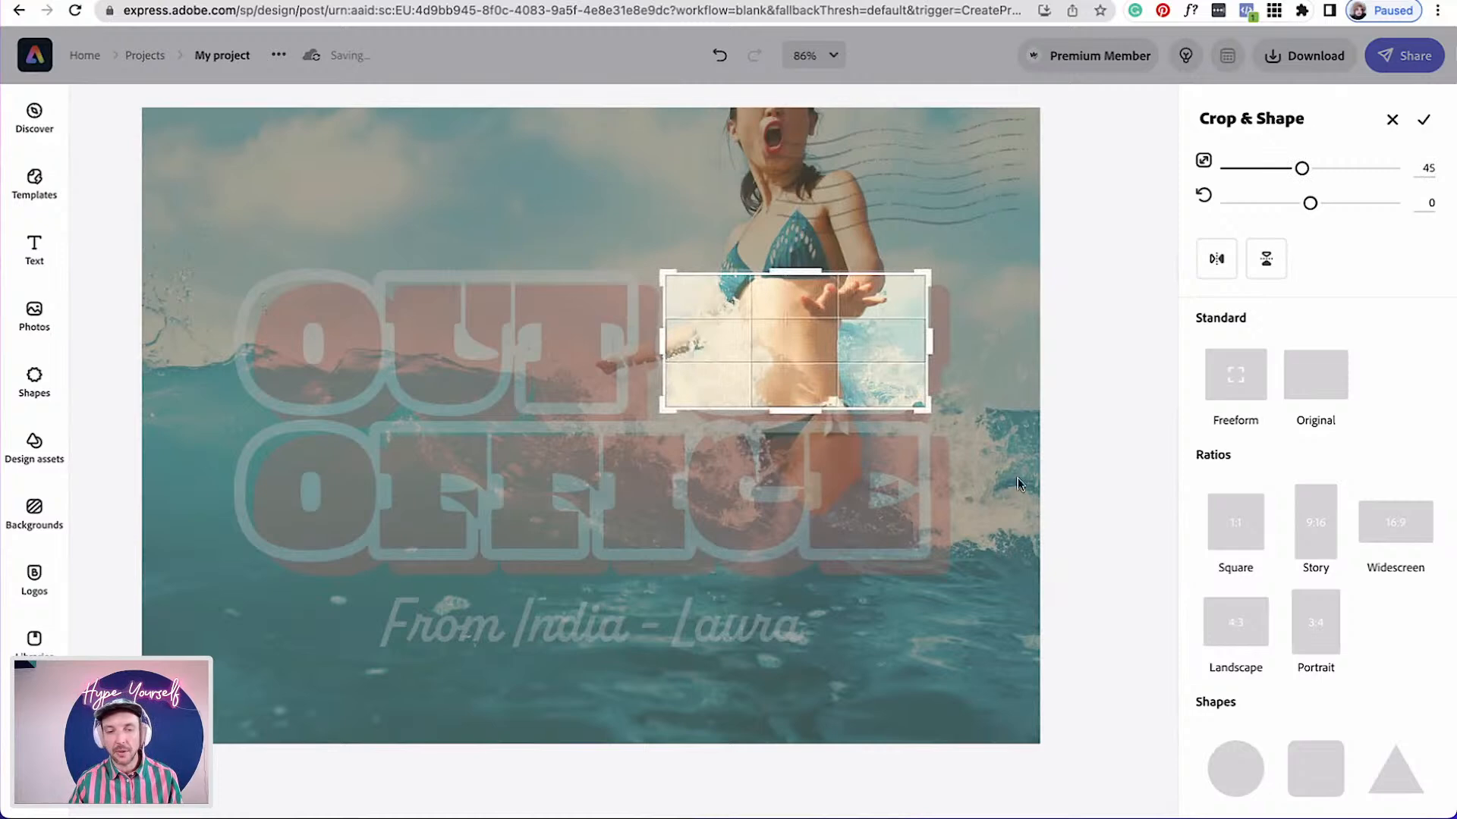
Crop the next photo copy with freeform Crop & Shape to a strip covering the word OFFICE
click(1106, 514)
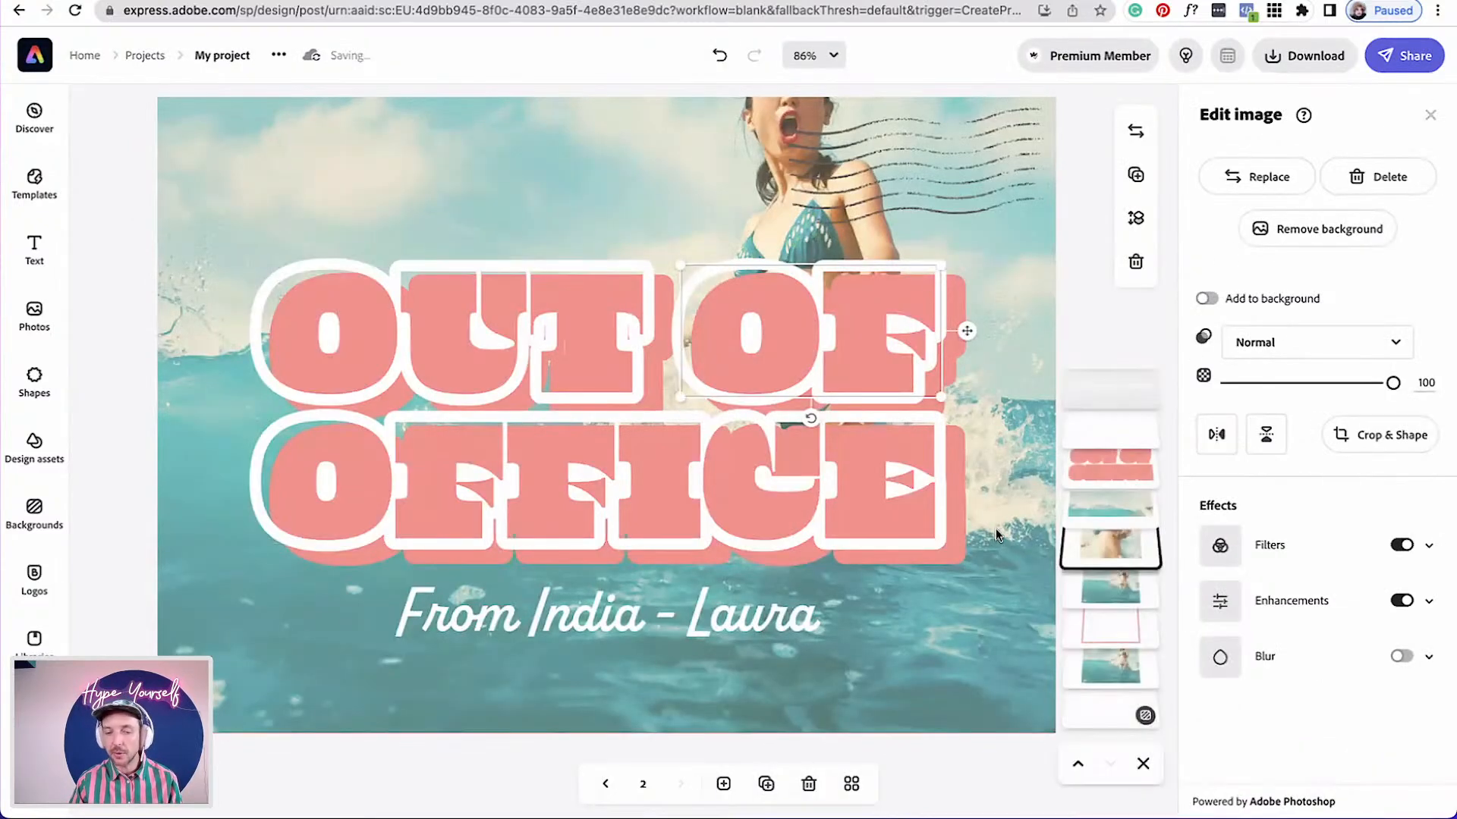
click(1110, 591)
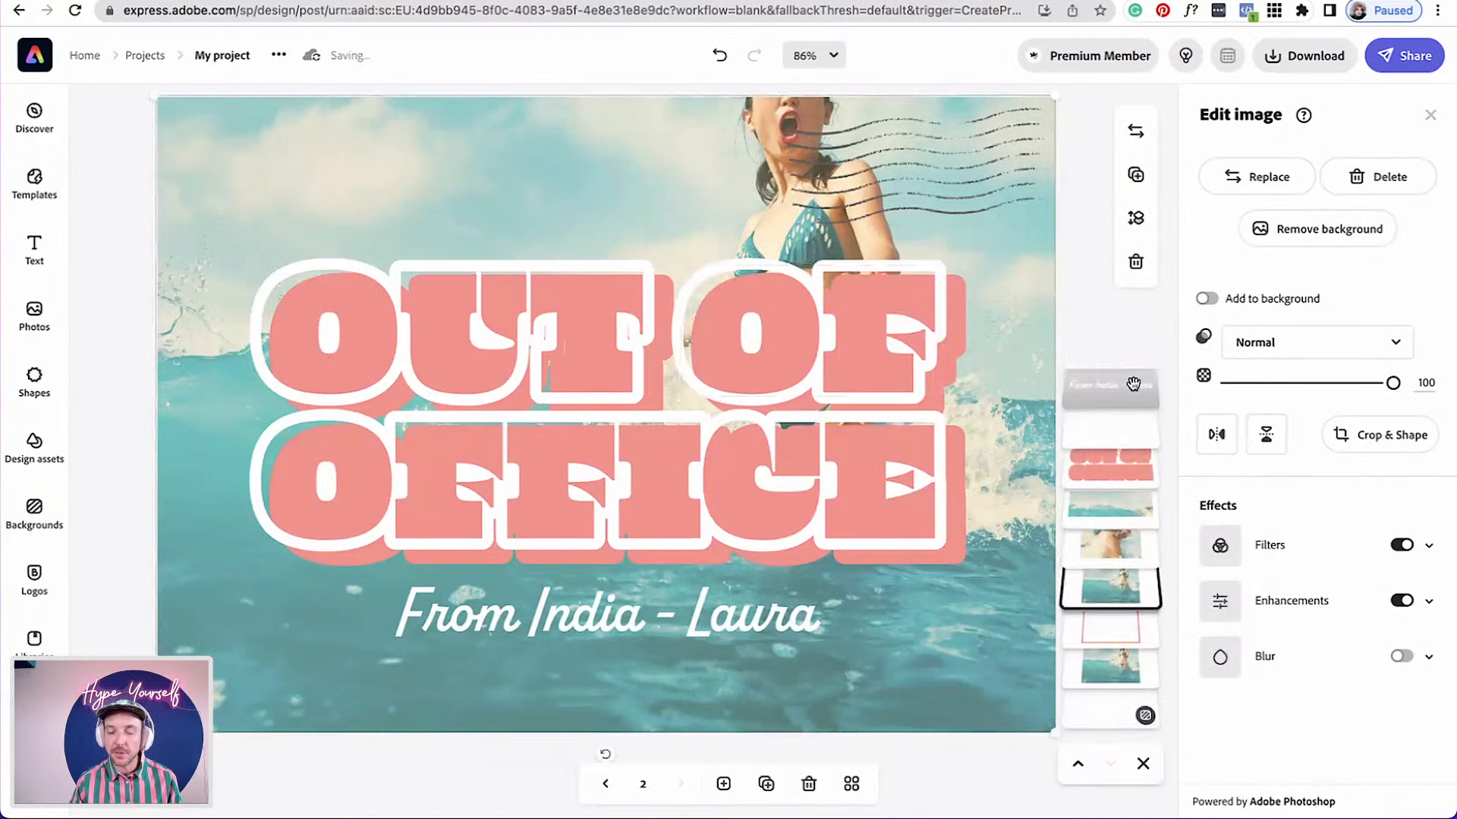
click(1378, 436)
drag(597, 91, 579, 416)
drag(1064, 597, 939, 589)
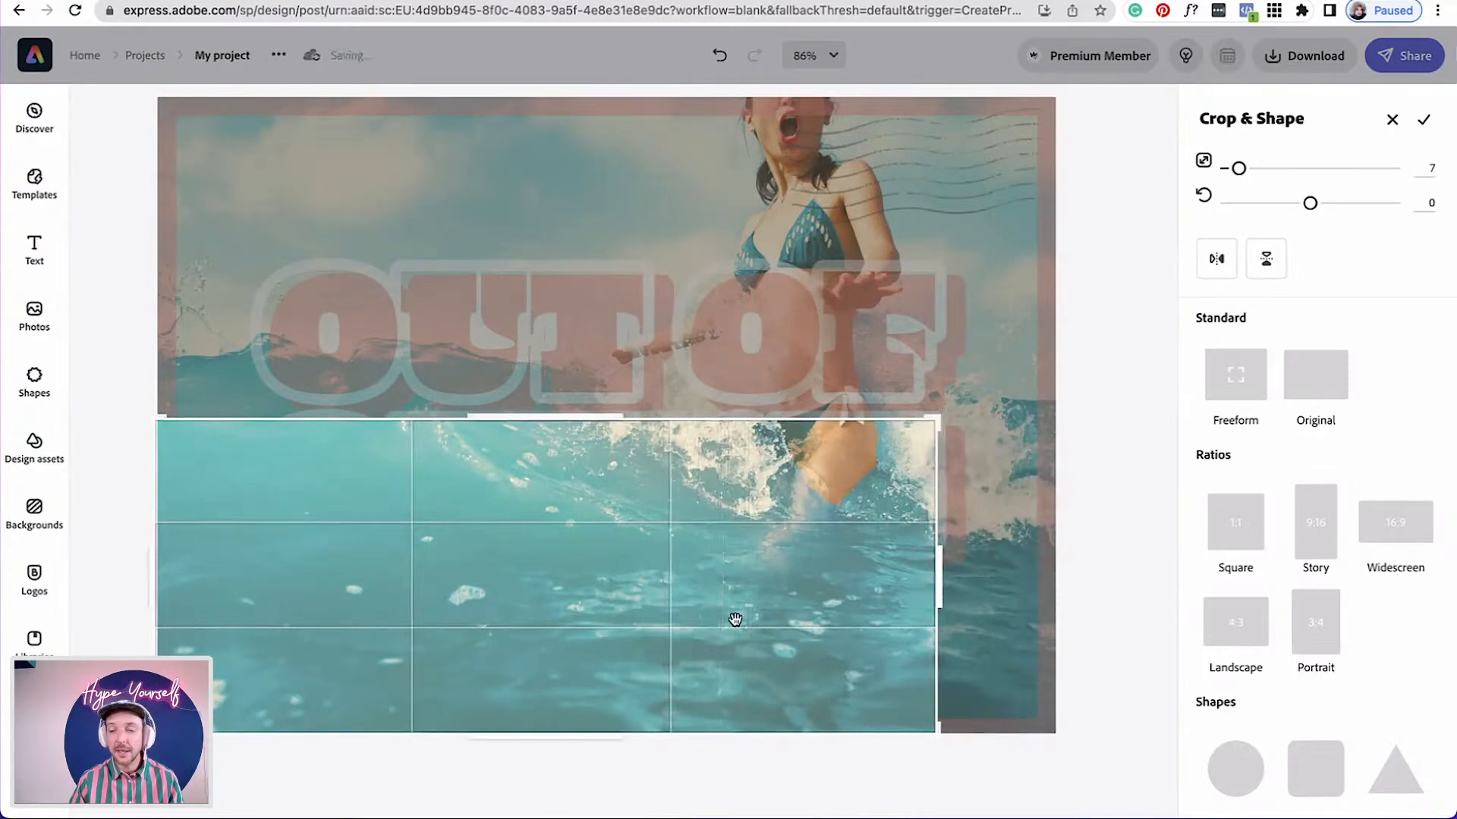
drag(153, 590, 256, 573)
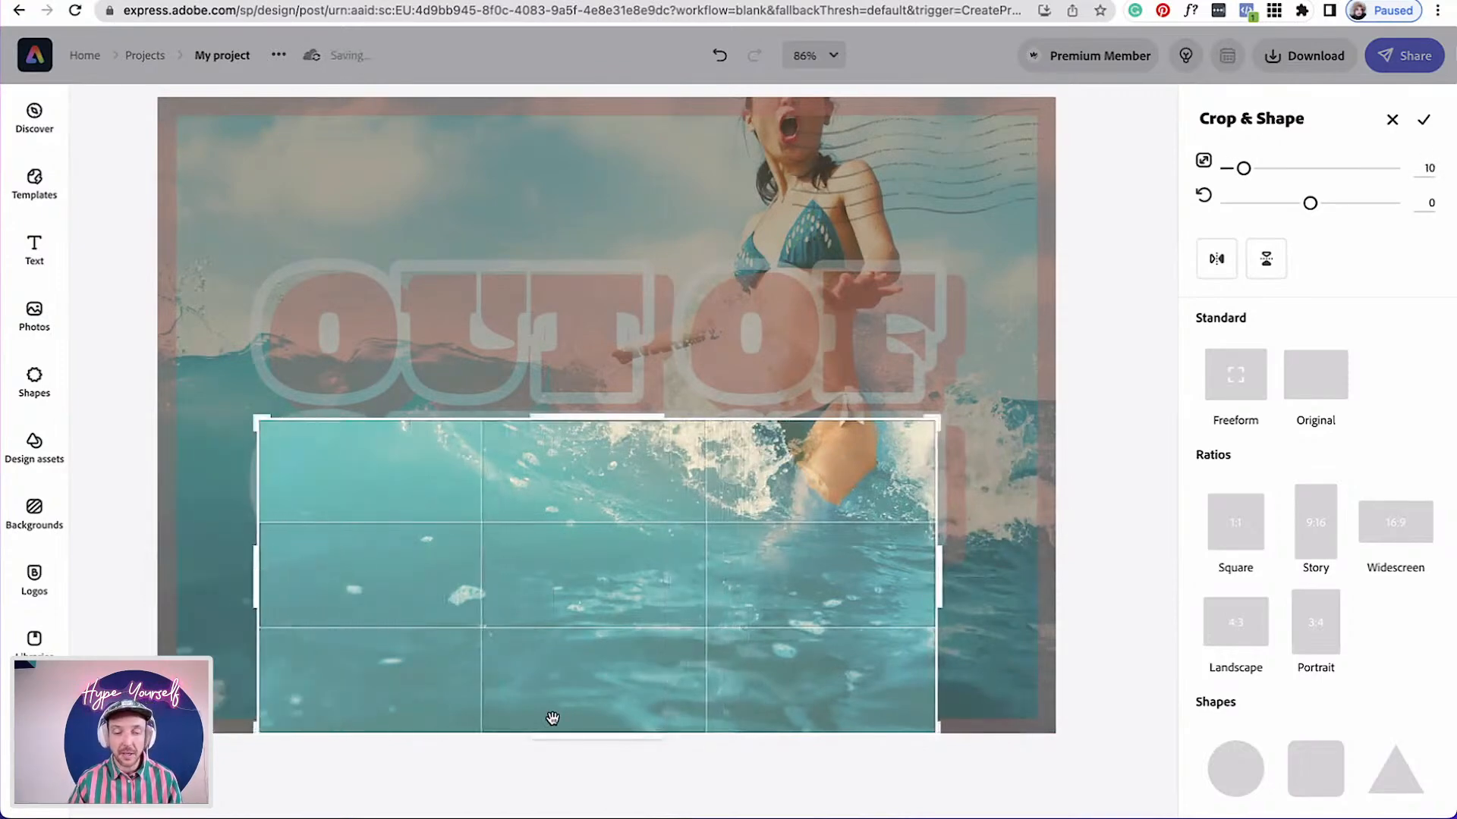
drag(576, 738, 603, 547)
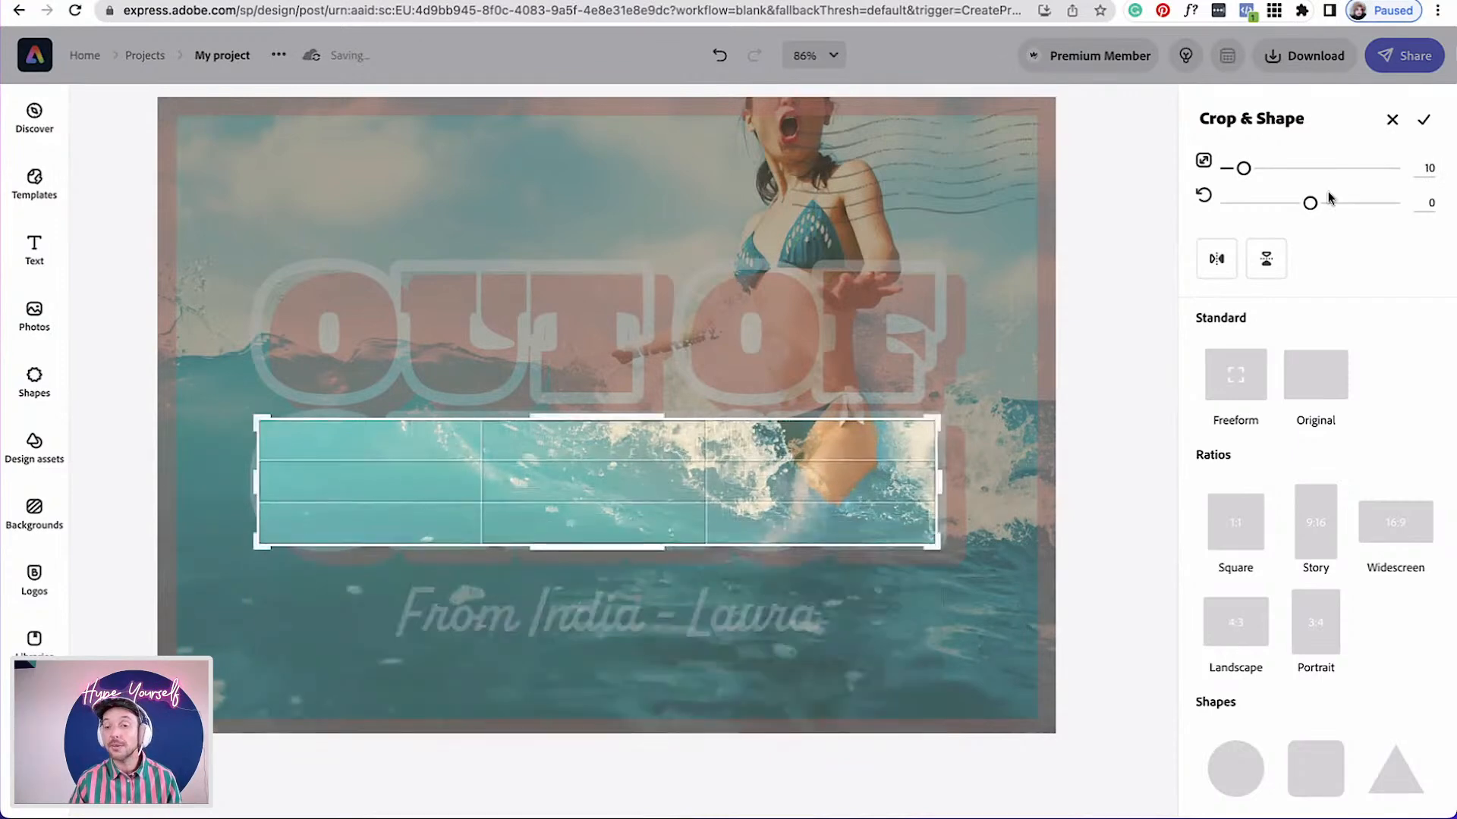
click(1423, 121)
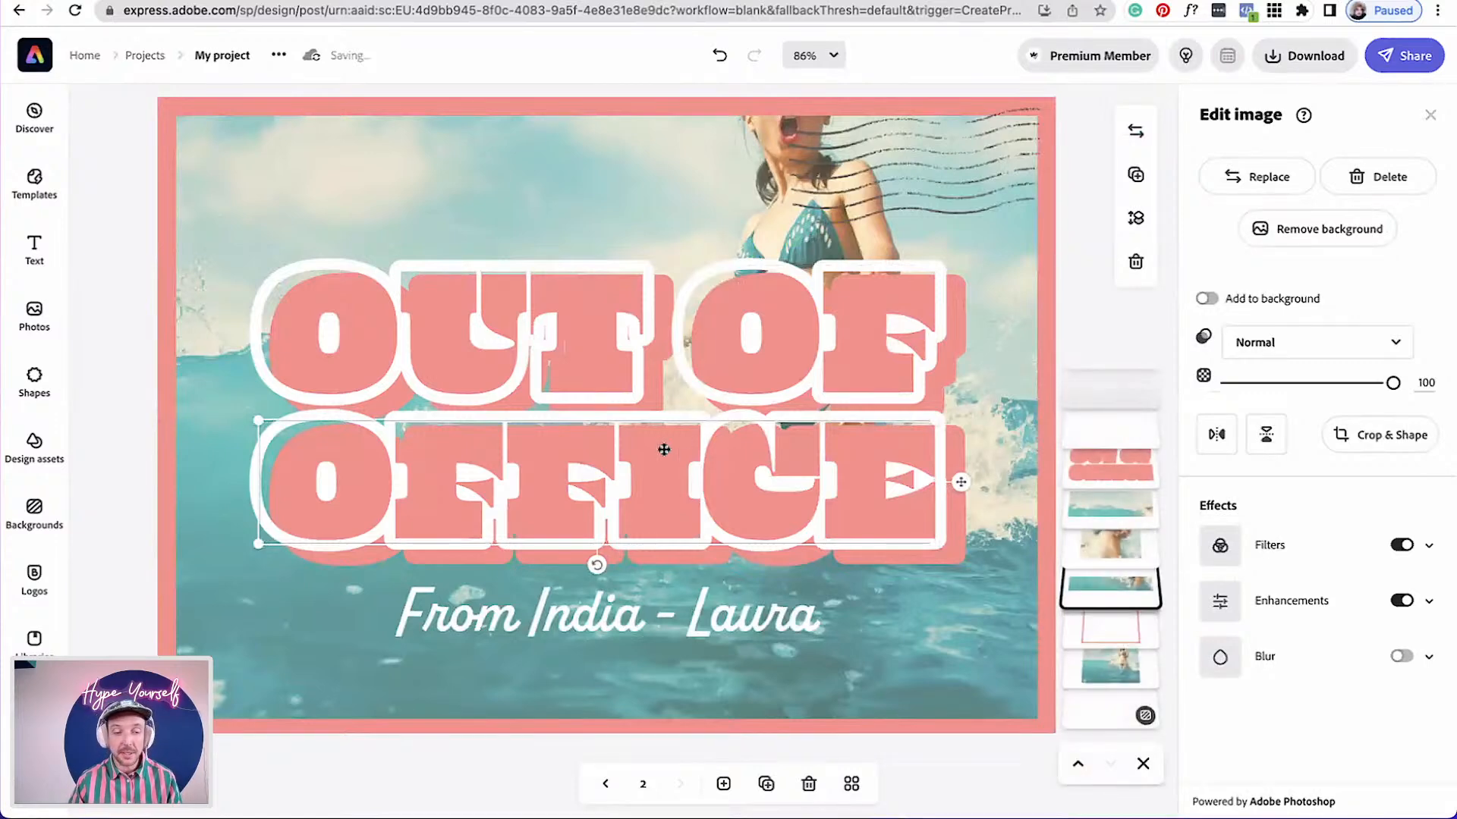
Reorder the layers so the title letters sit below the cropped photo pieces
click(1125, 507)
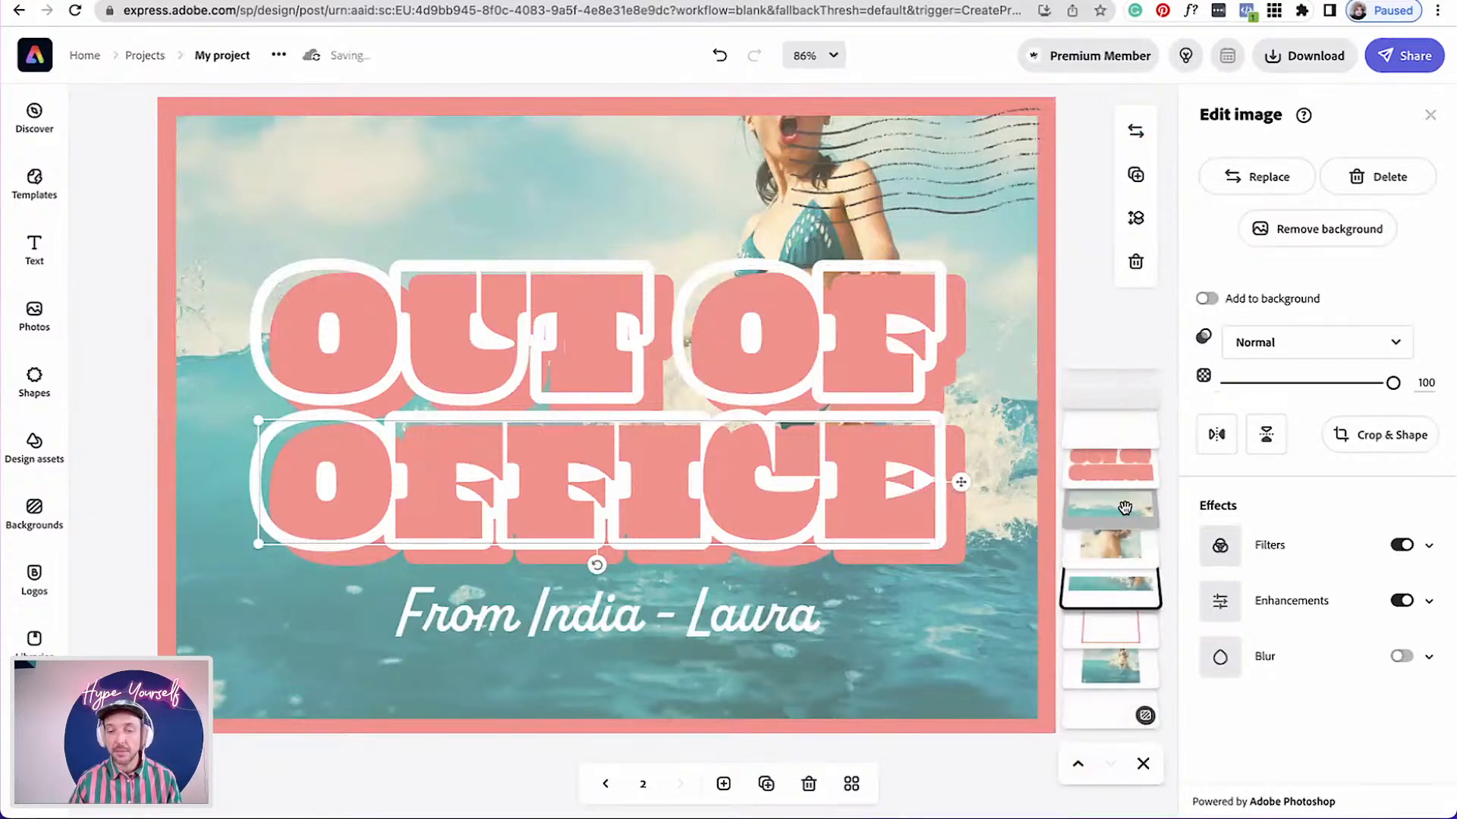
drag(1123, 463, 1103, 505)
drag(1102, 603, 1098, 543)
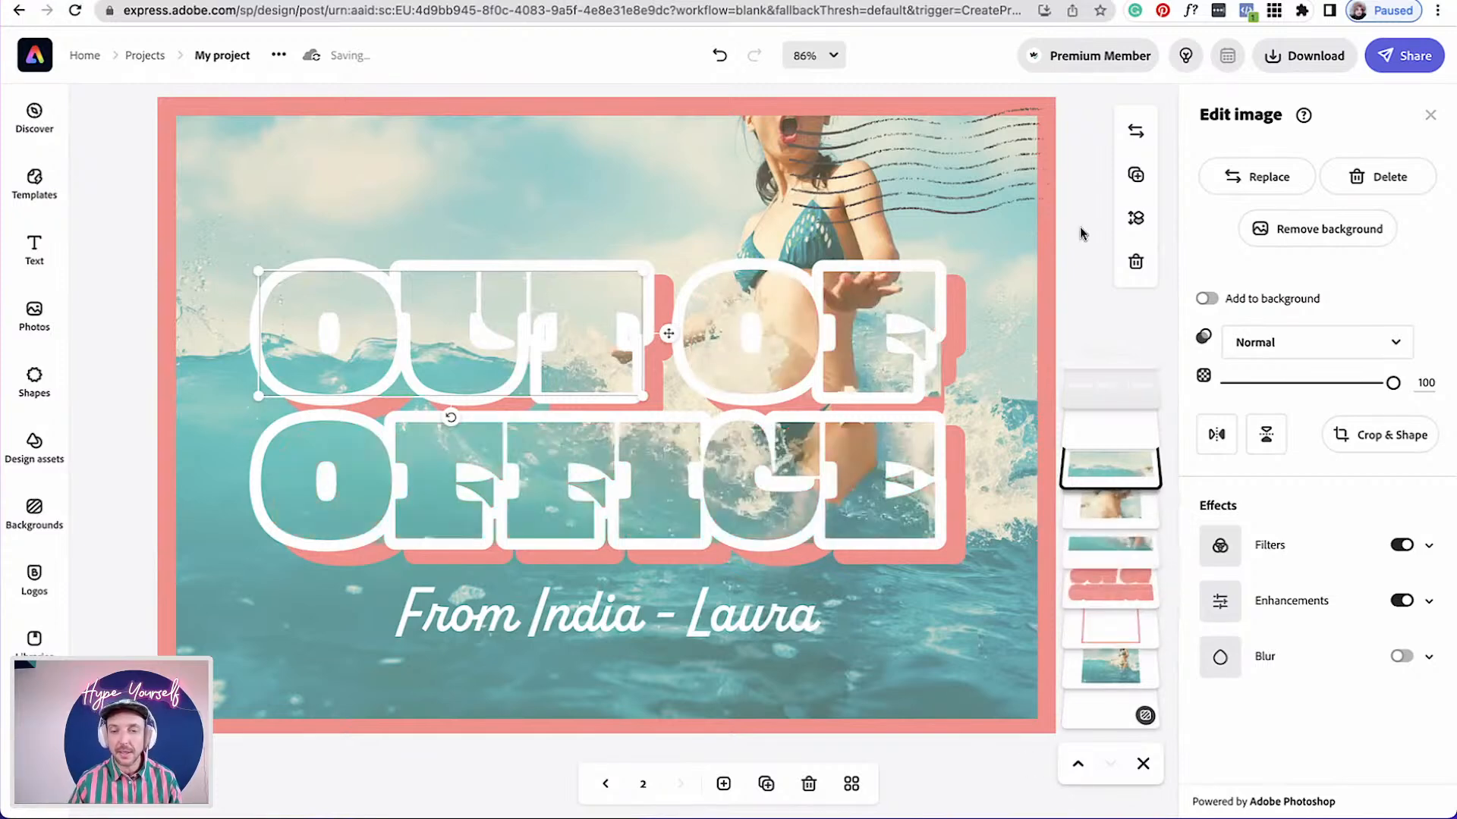
Duplicate the strip over OUT, nudge it into place and crop the copy to cover only the letters UT
click(1071, 245)
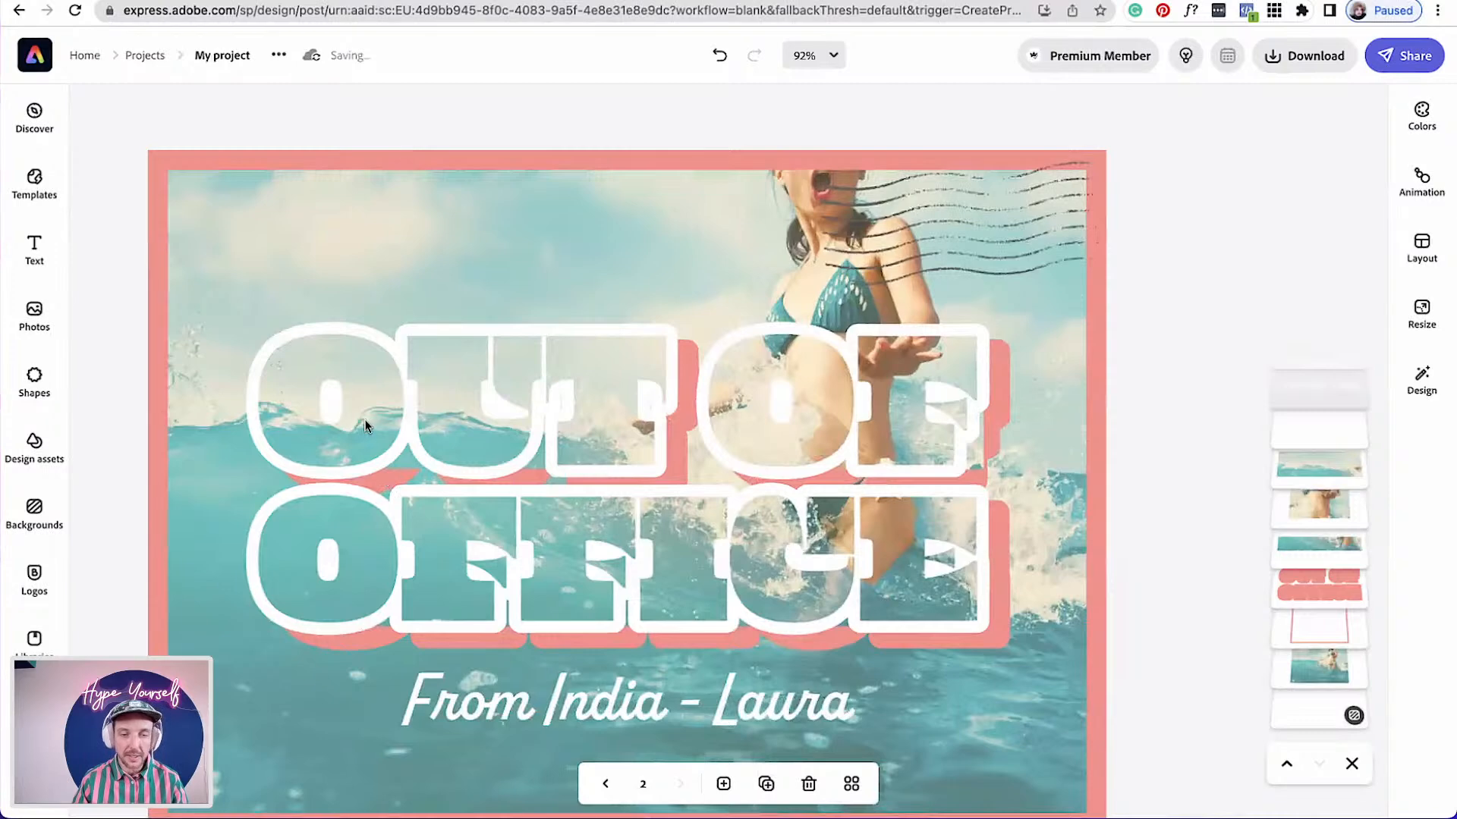
click(1320, 472)
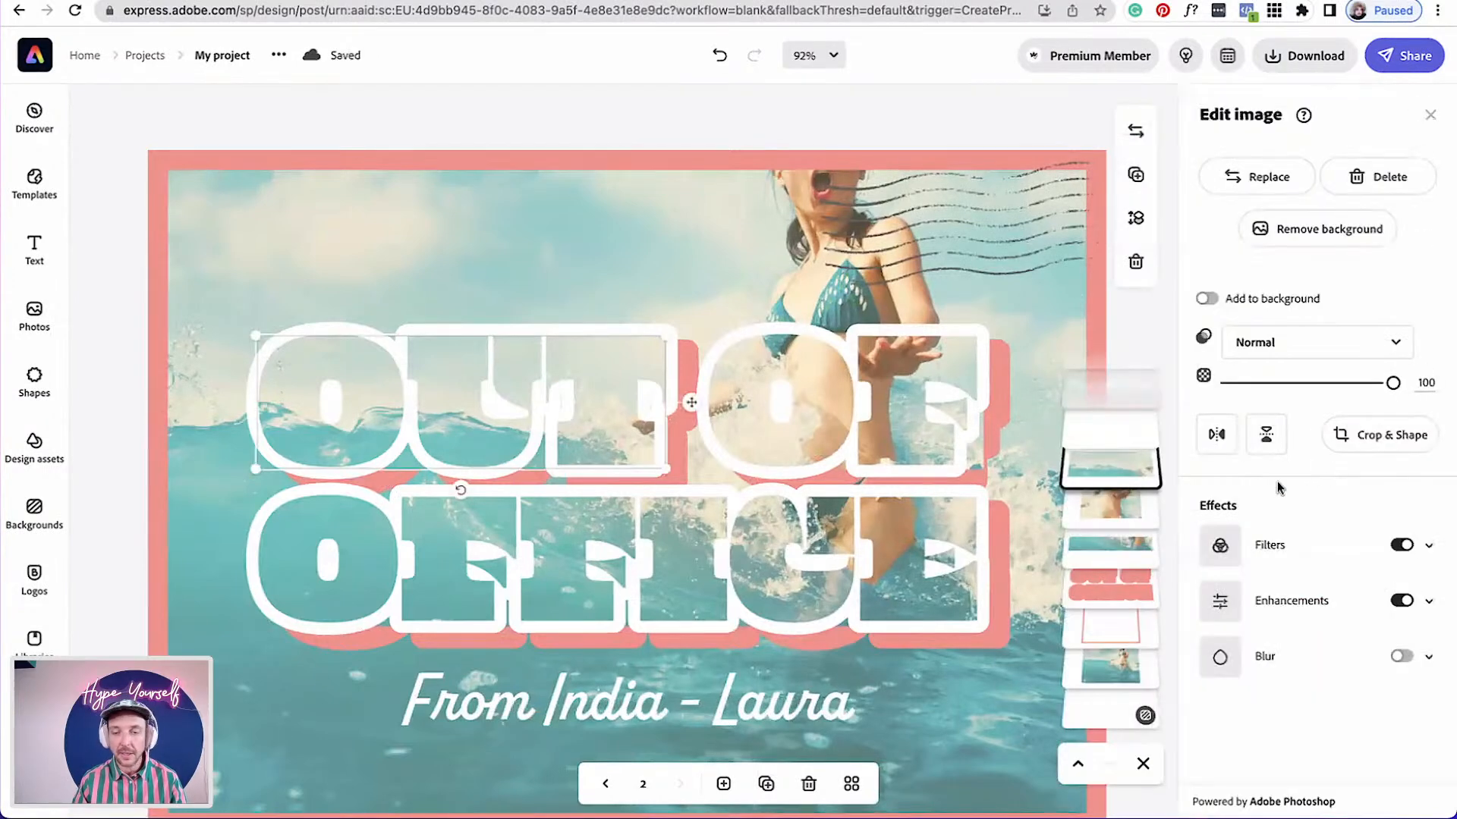
click(1136, 175)
drag(712, 423, 692, 410)
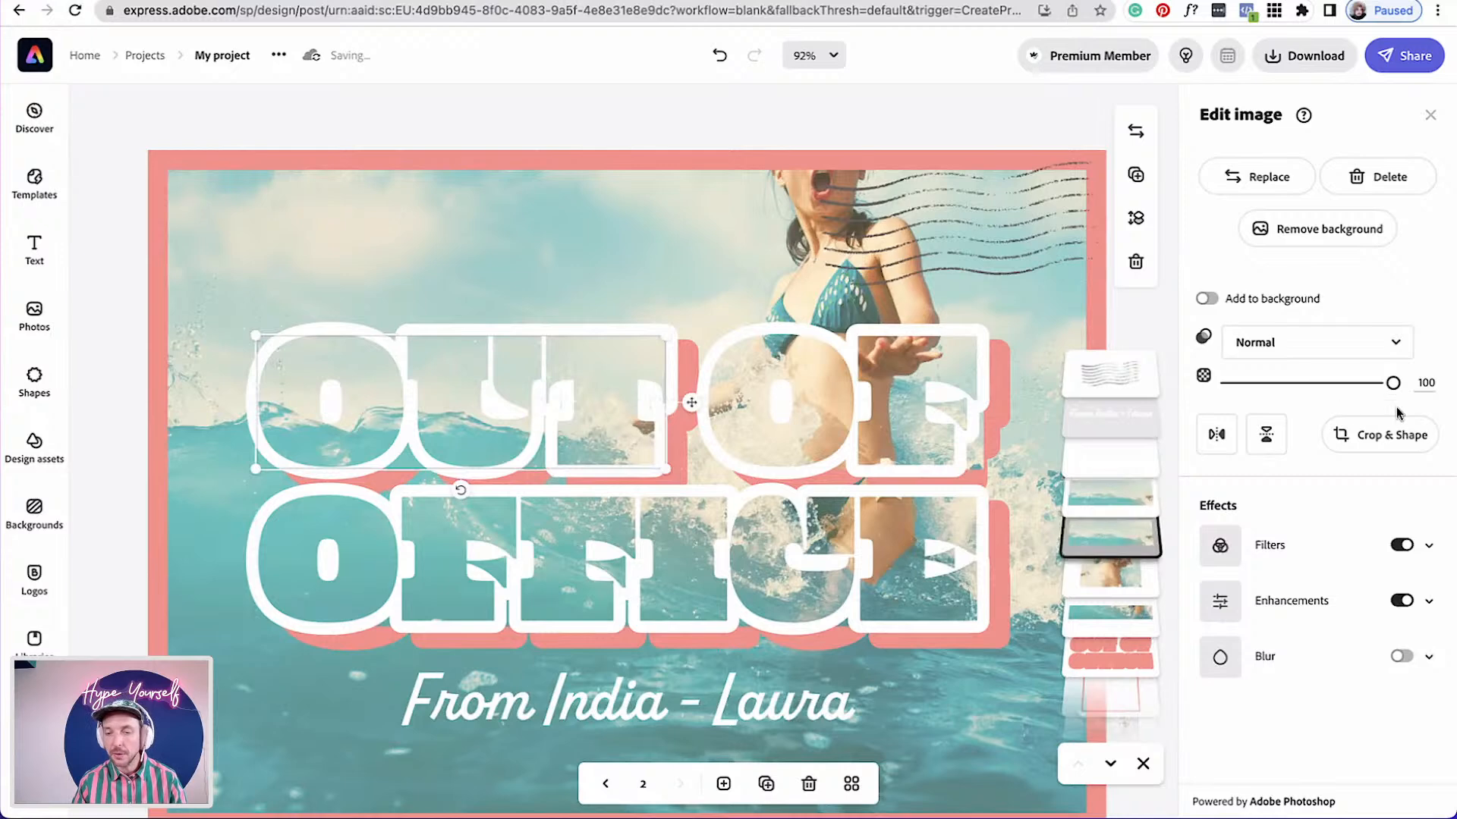
click(1335, 435)
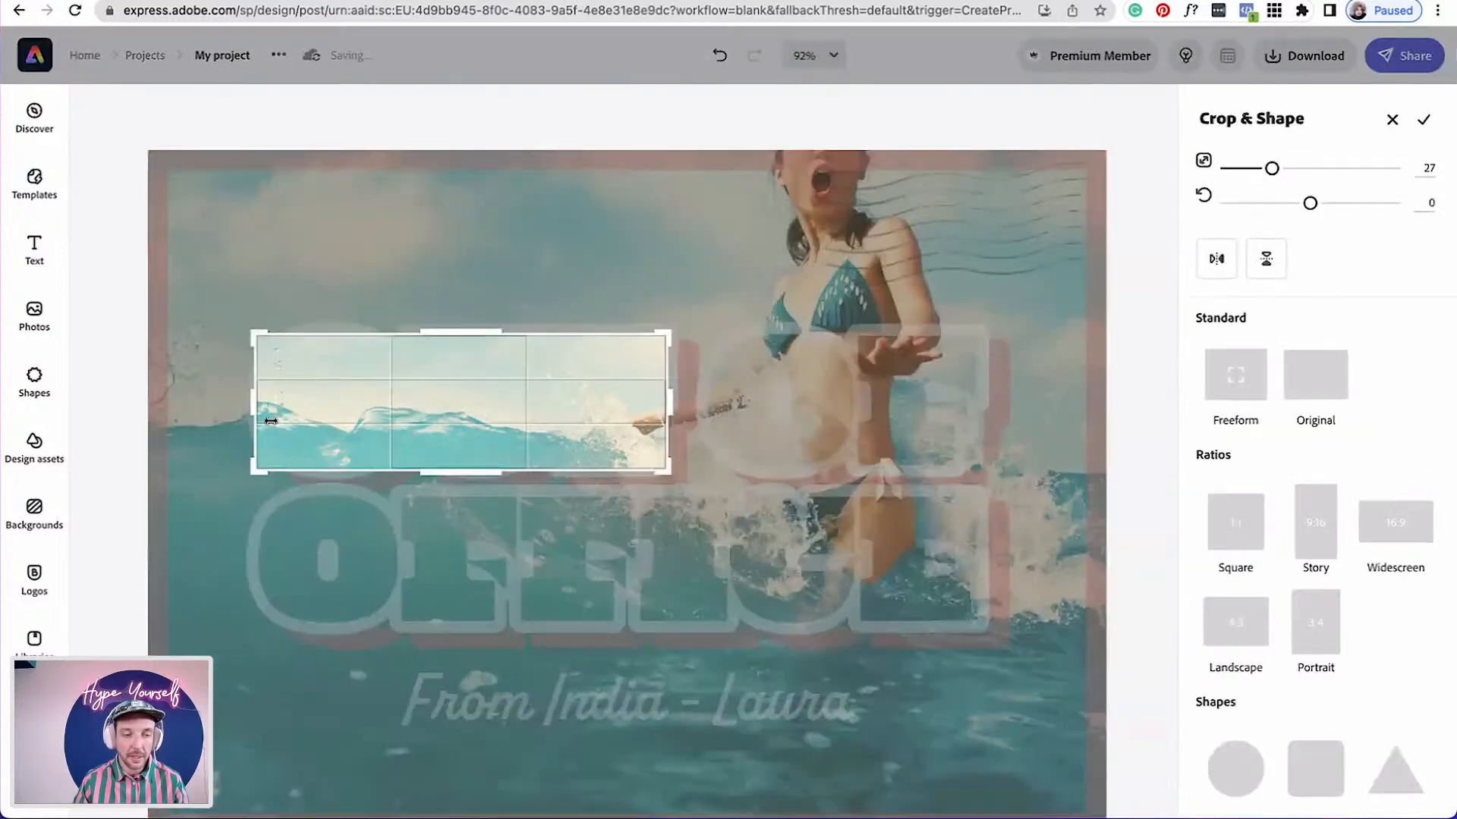
drag(254, 410, 408, 410)
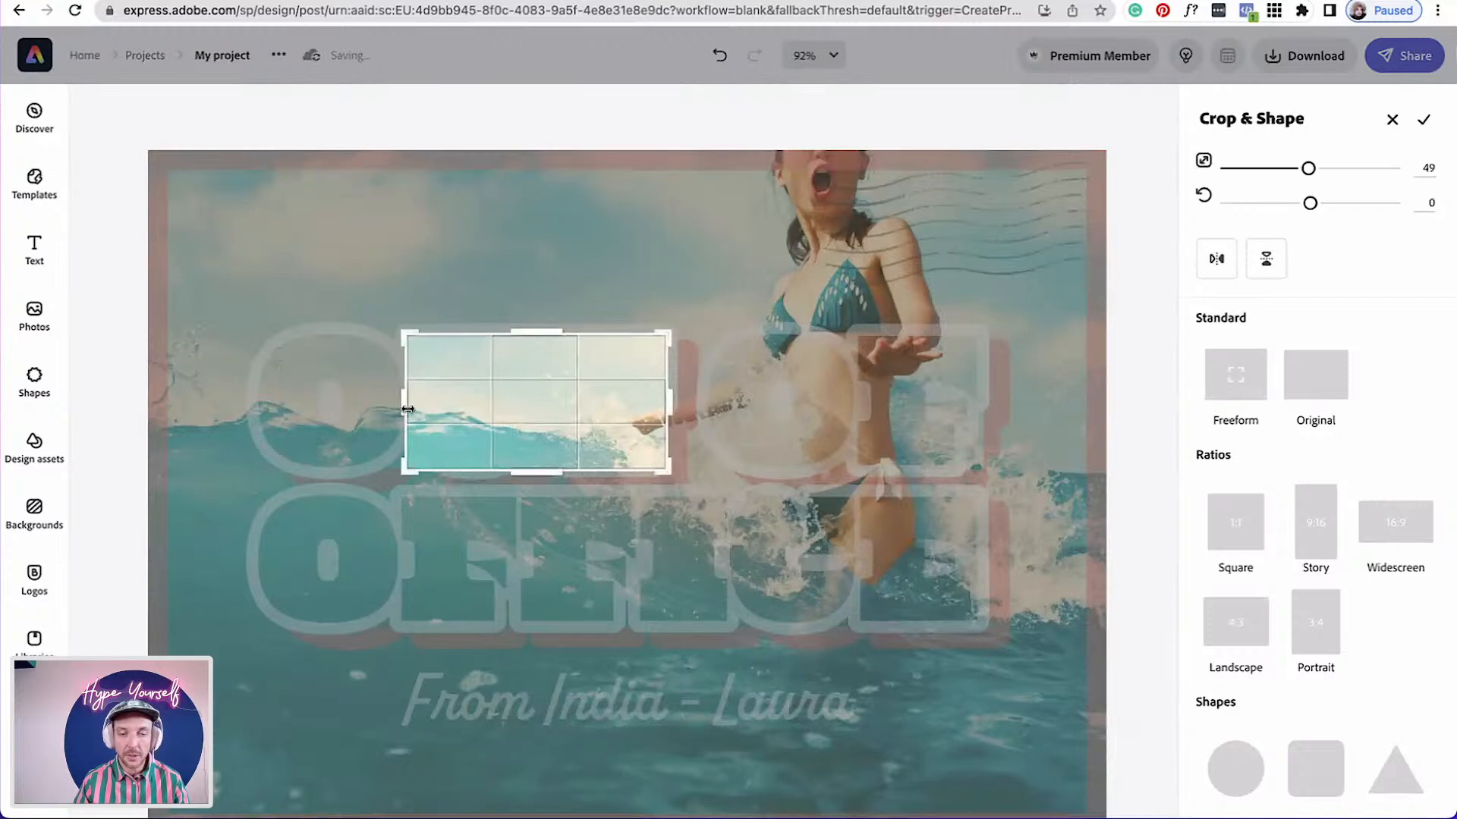
click(1424, 122)
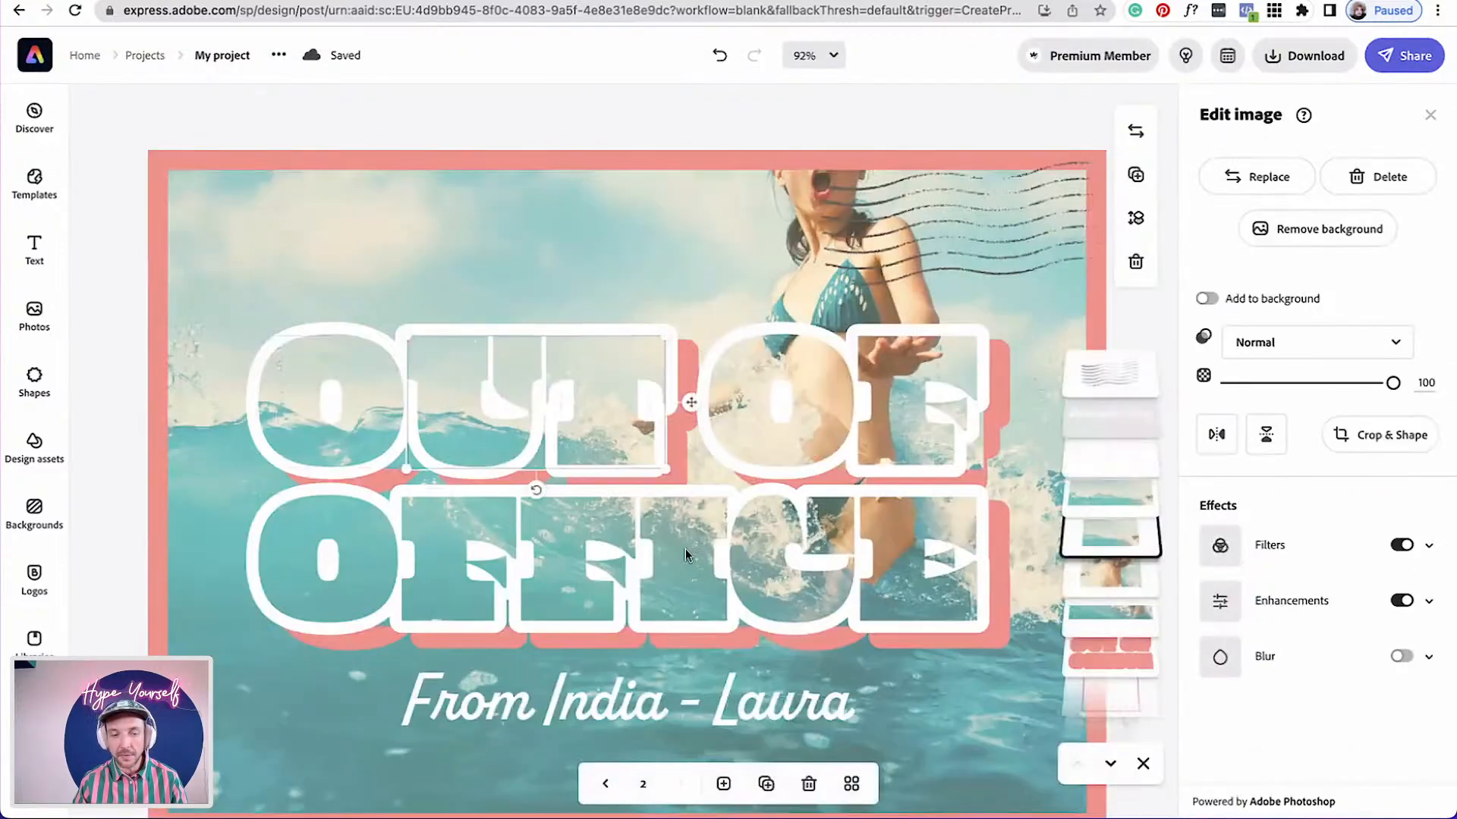
Crop another copy of the photo strip with Crop & Shape to a circle covering the letter O of OUT
click(1110, 497)
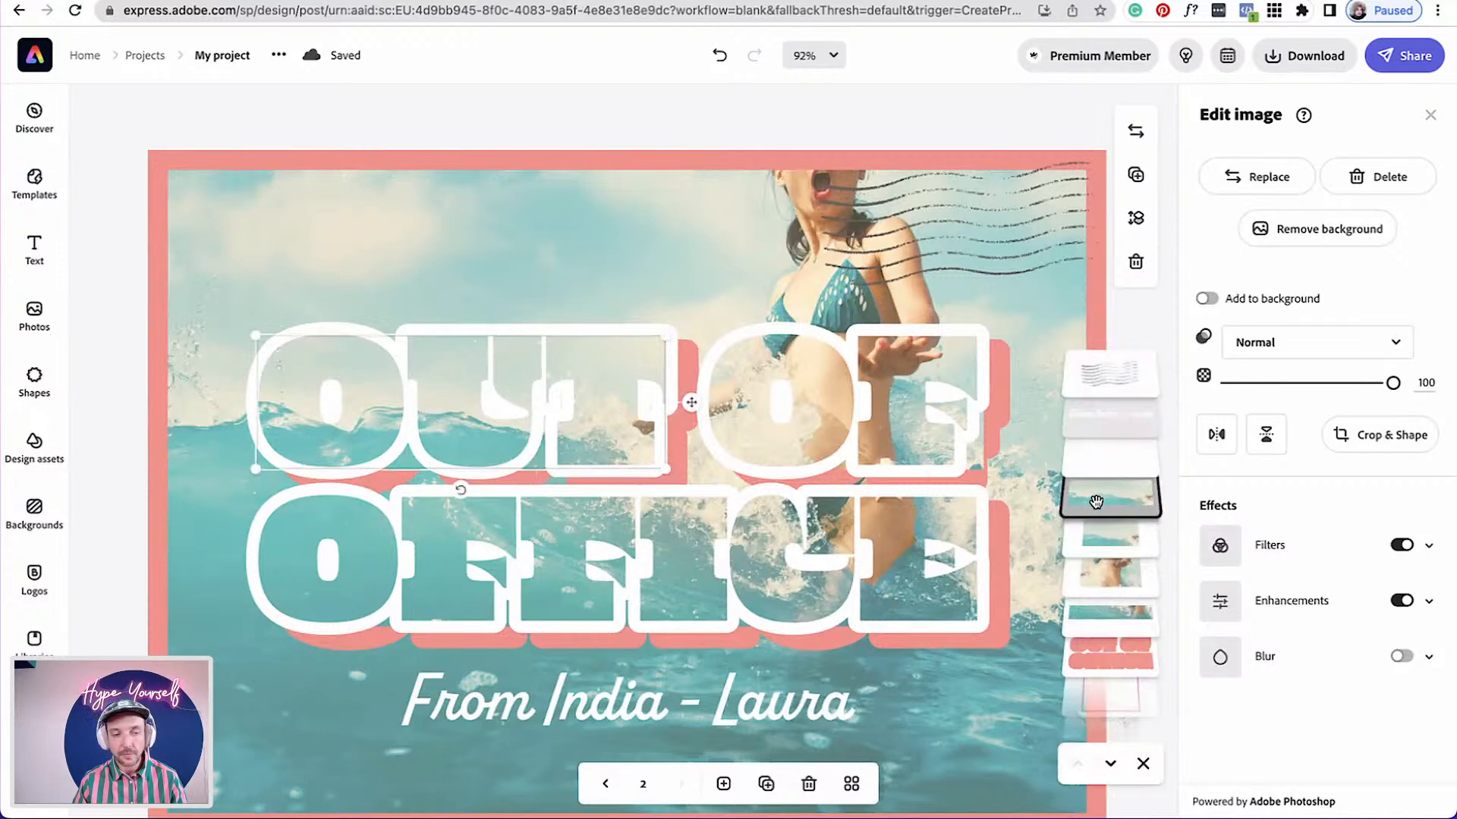
click(1407, 435)
drag(671, 409, 400, 408)
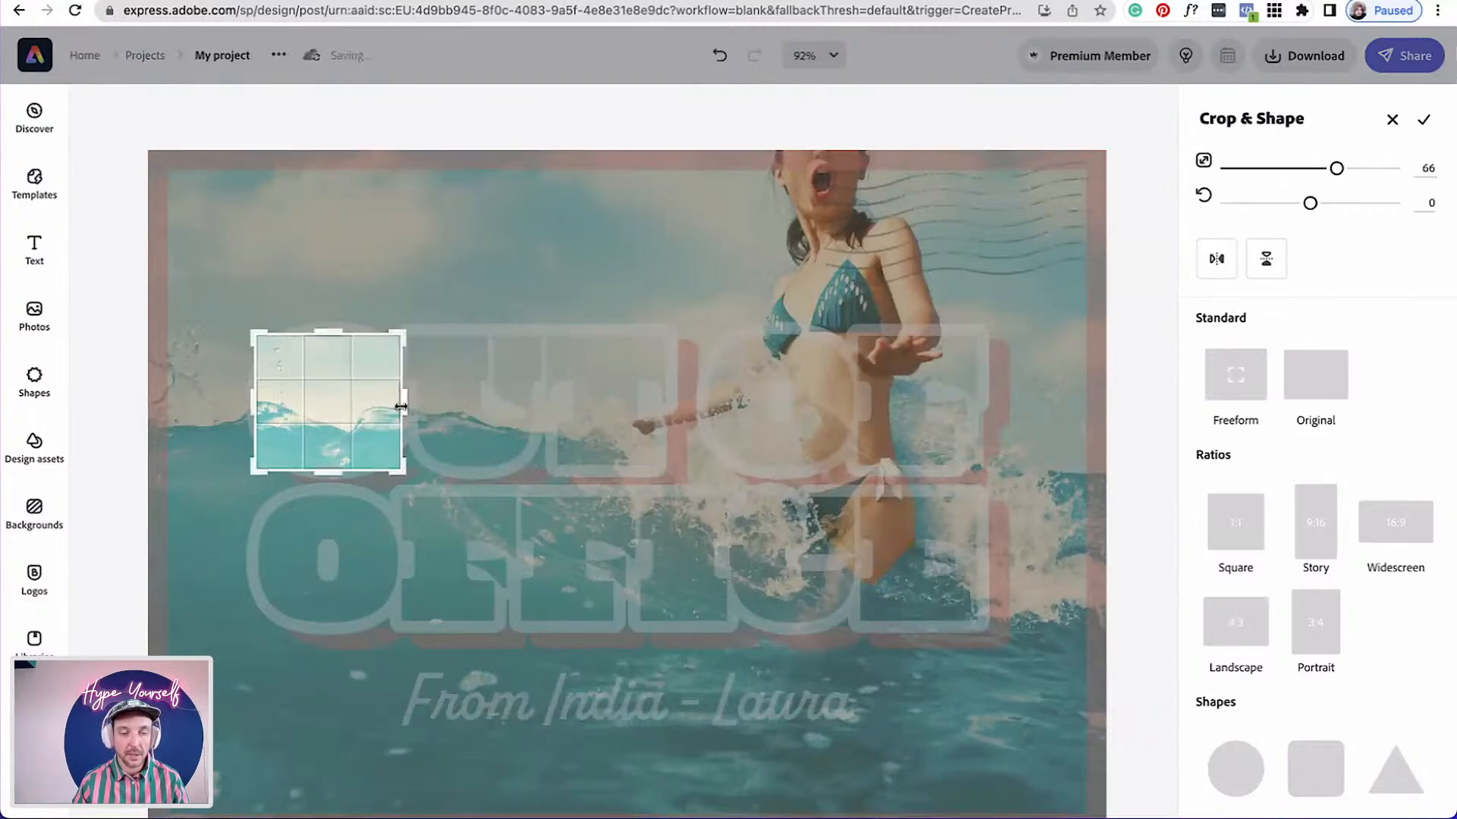
click(1237, 789)
scroll(349, 451, up, 10)
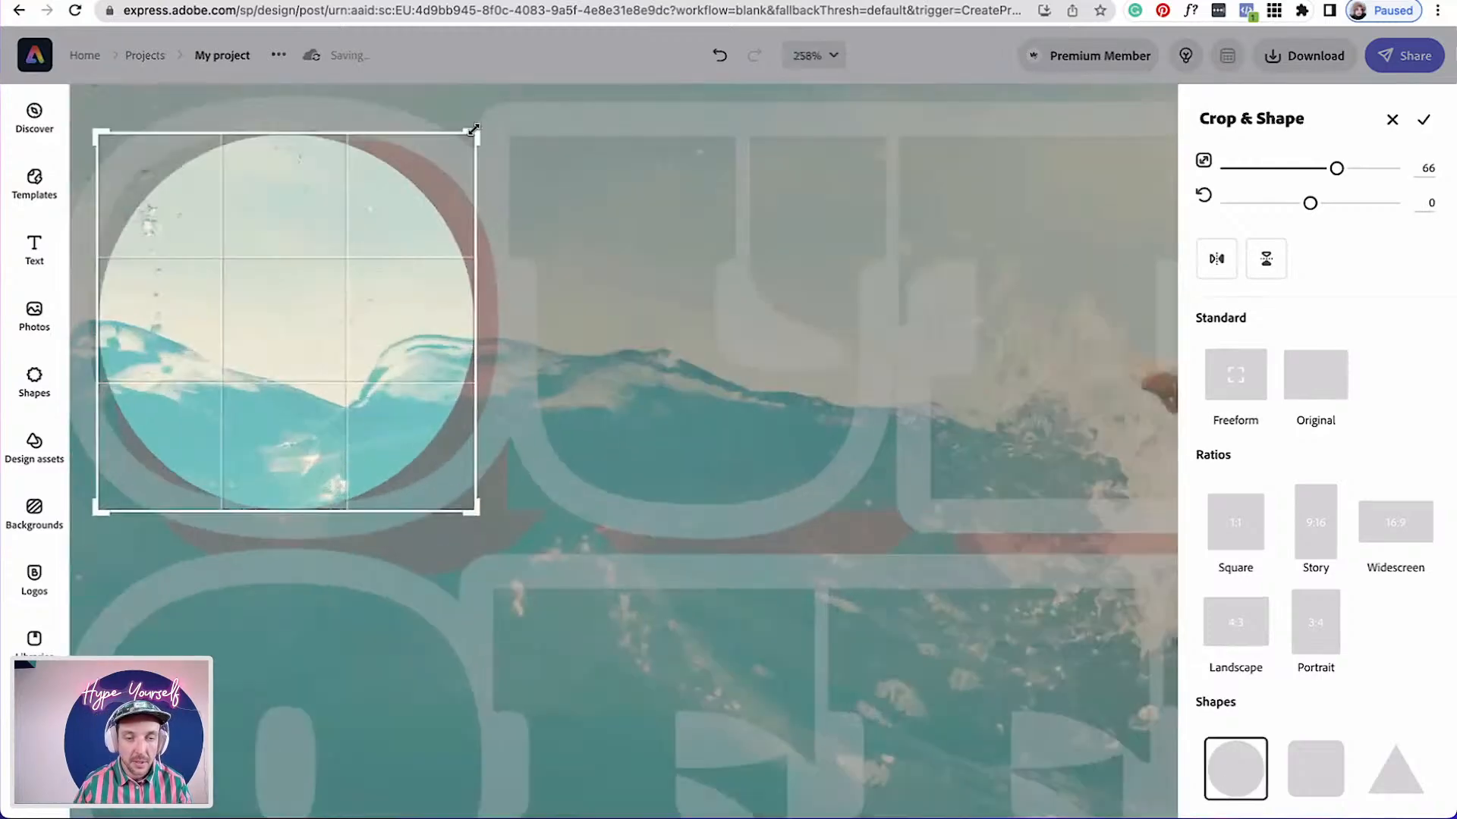
drag(493, 114, 511, 98)
scroll(243, 446, left, 2)
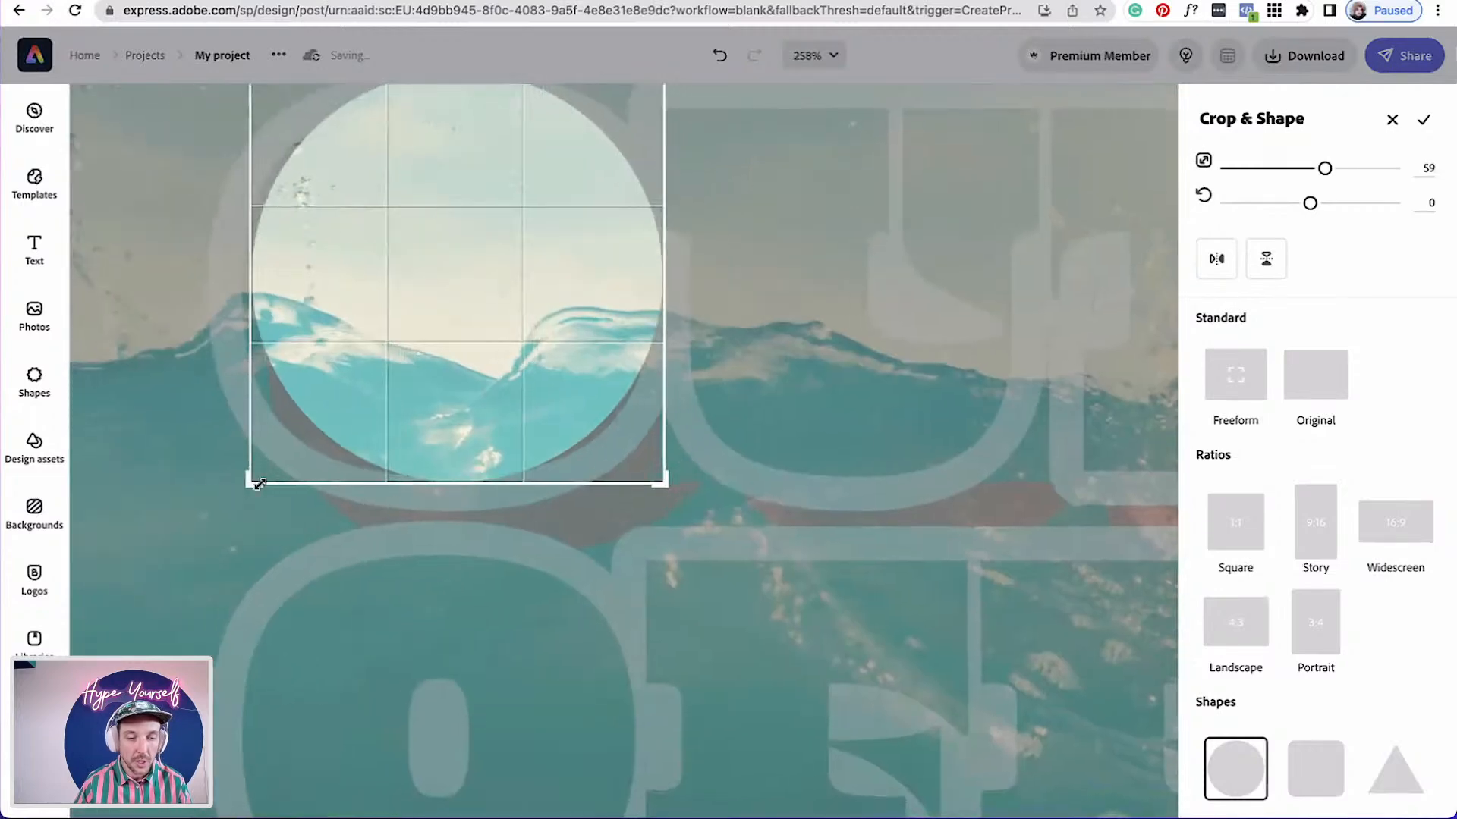
drag(258, 484, 220, 504)
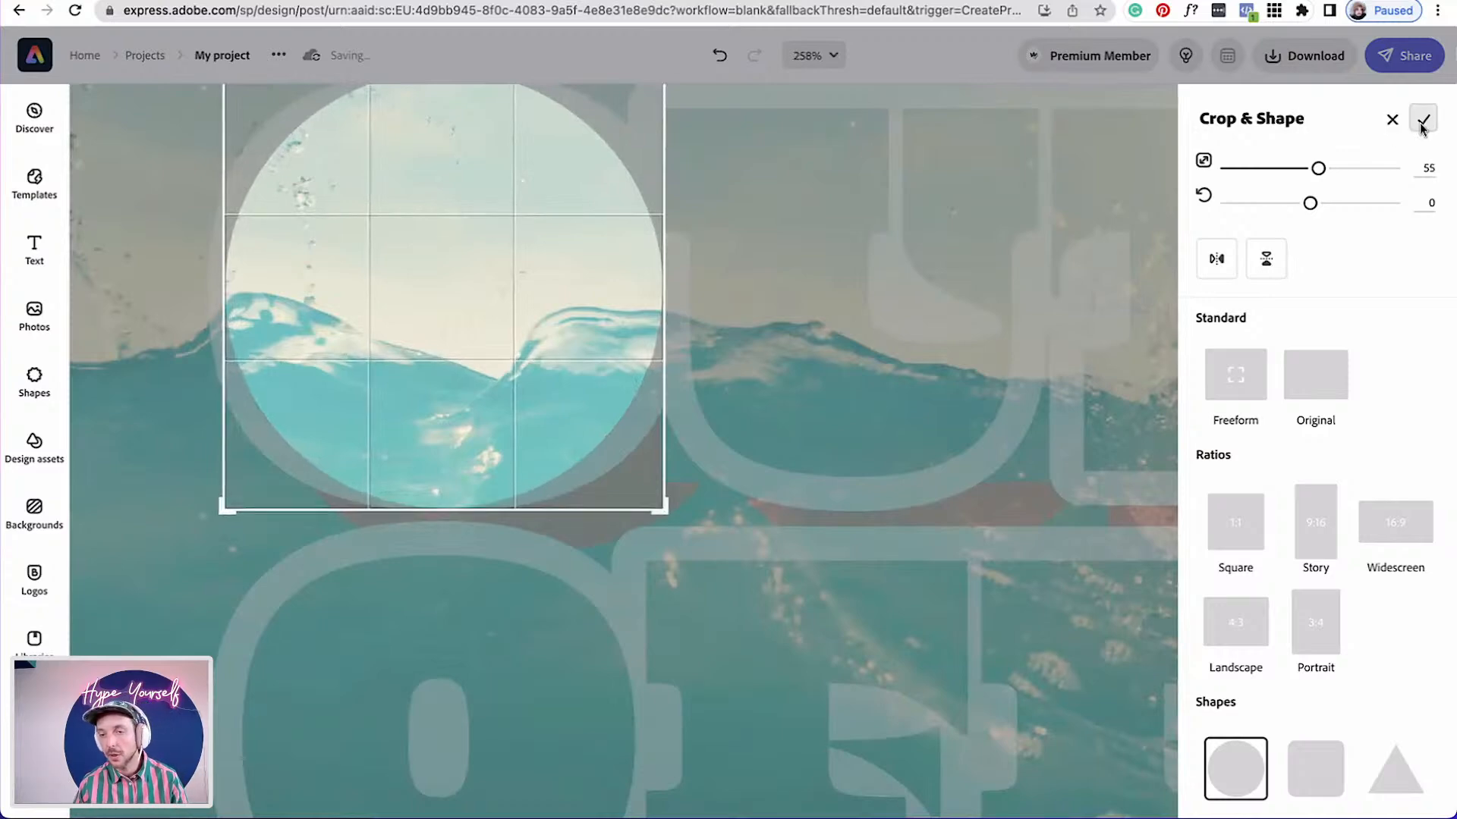
click(1423, 120)
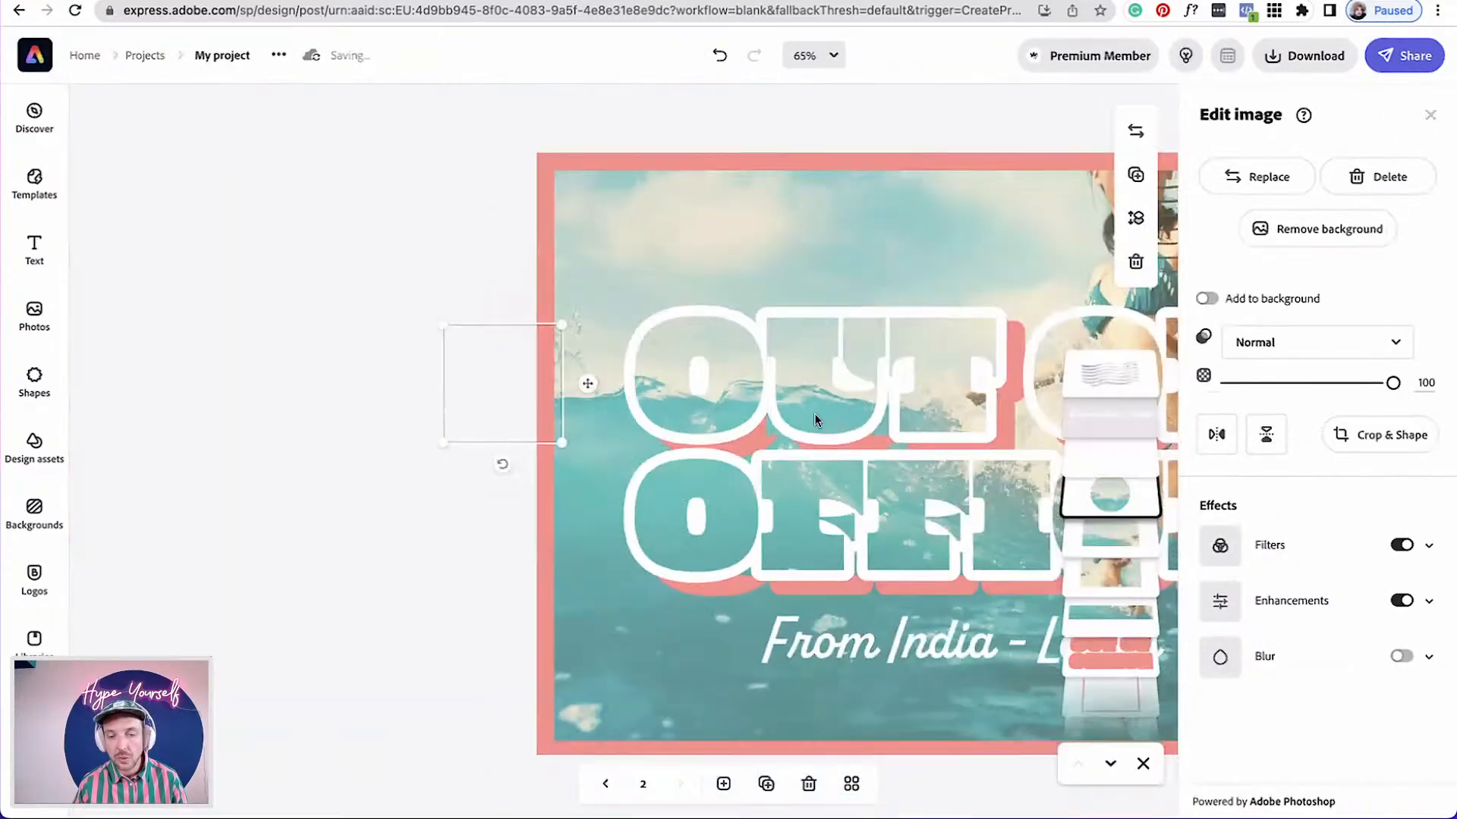
Apply a Duotone filter to the postmark stamp with white shadows and white highlights
scroll(813, 413, up, 5)
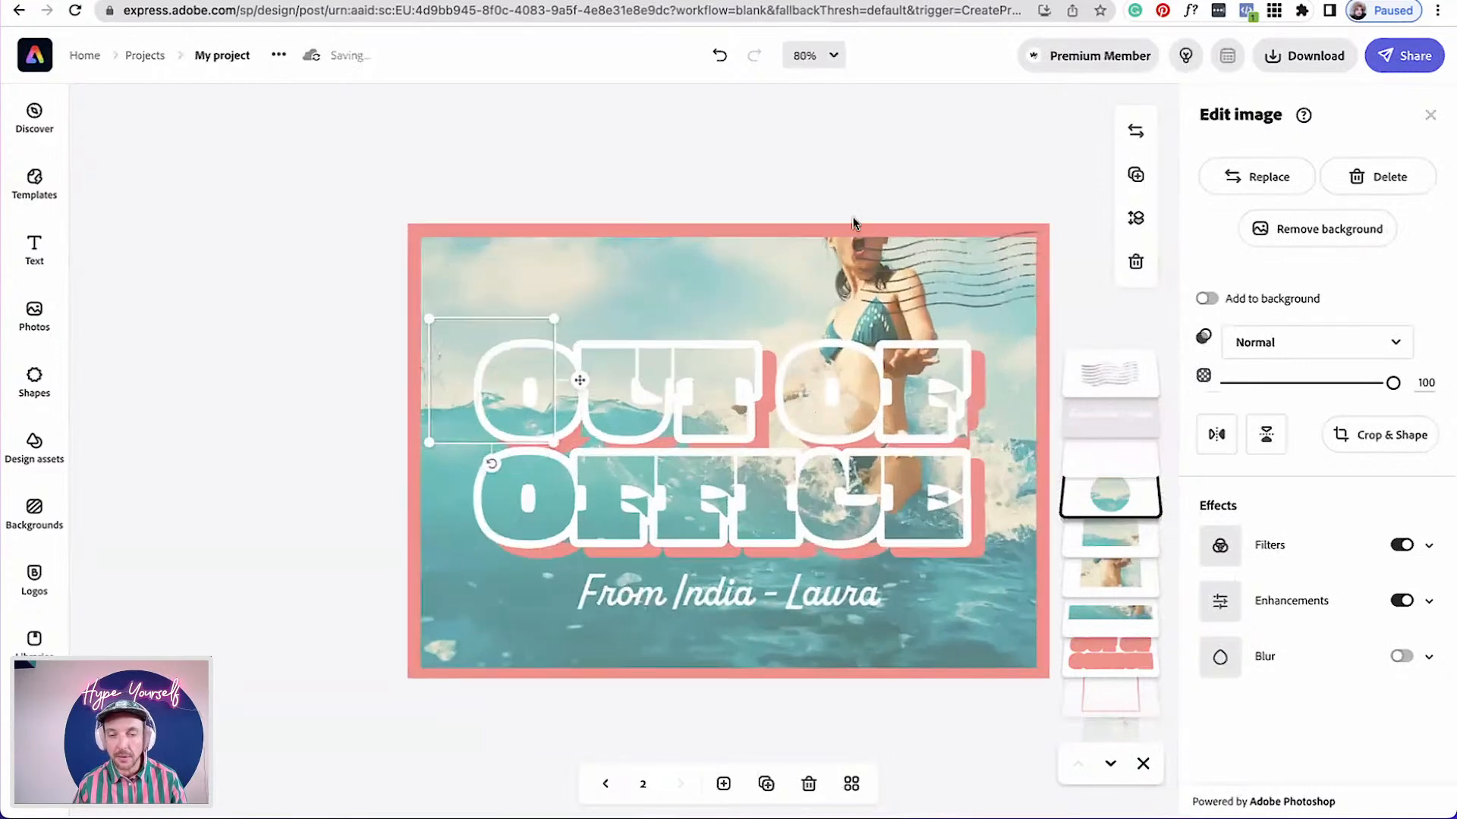
scroll(879, 123, down, 4)
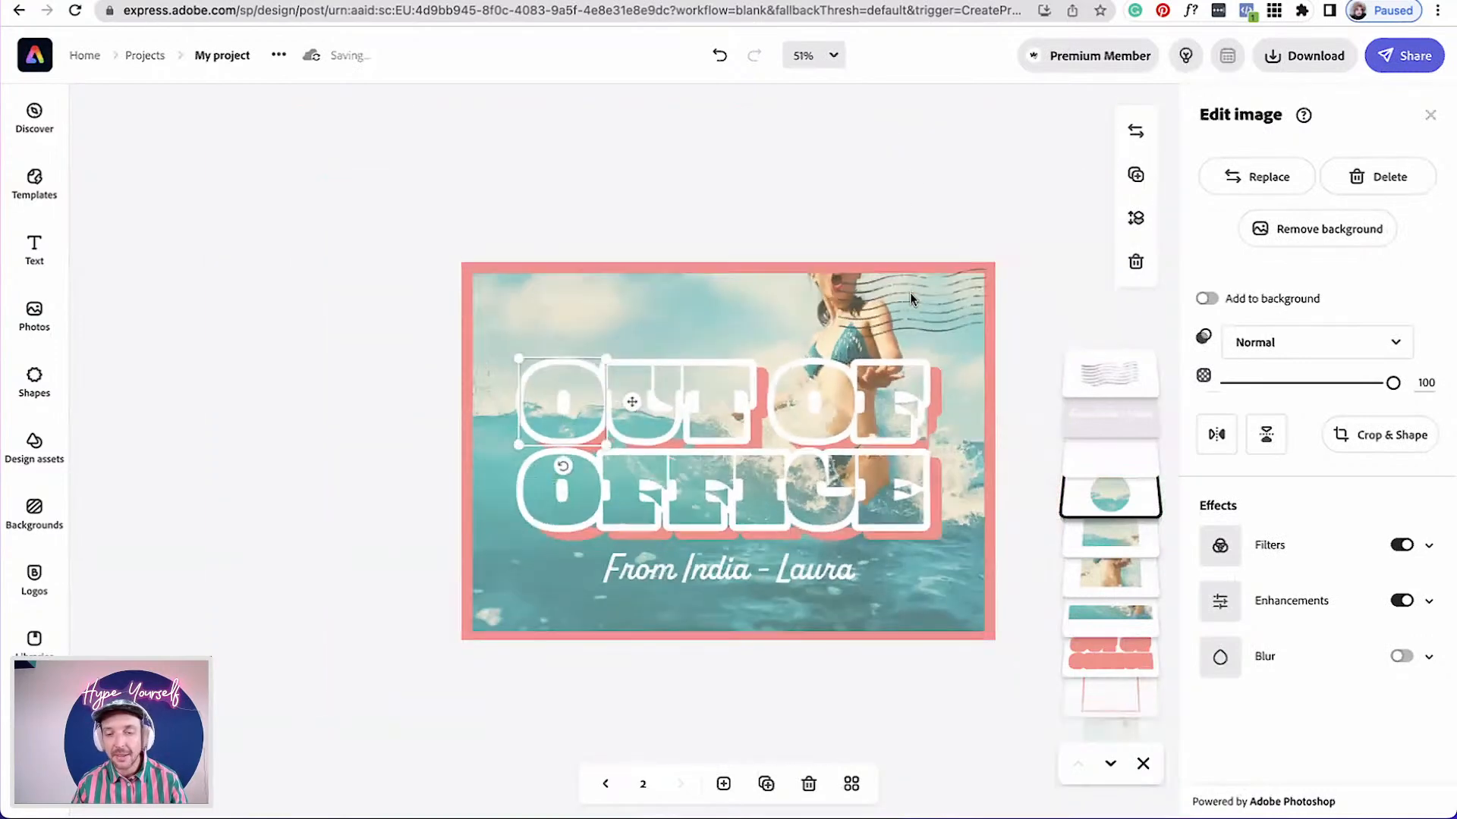
click(909, 290)
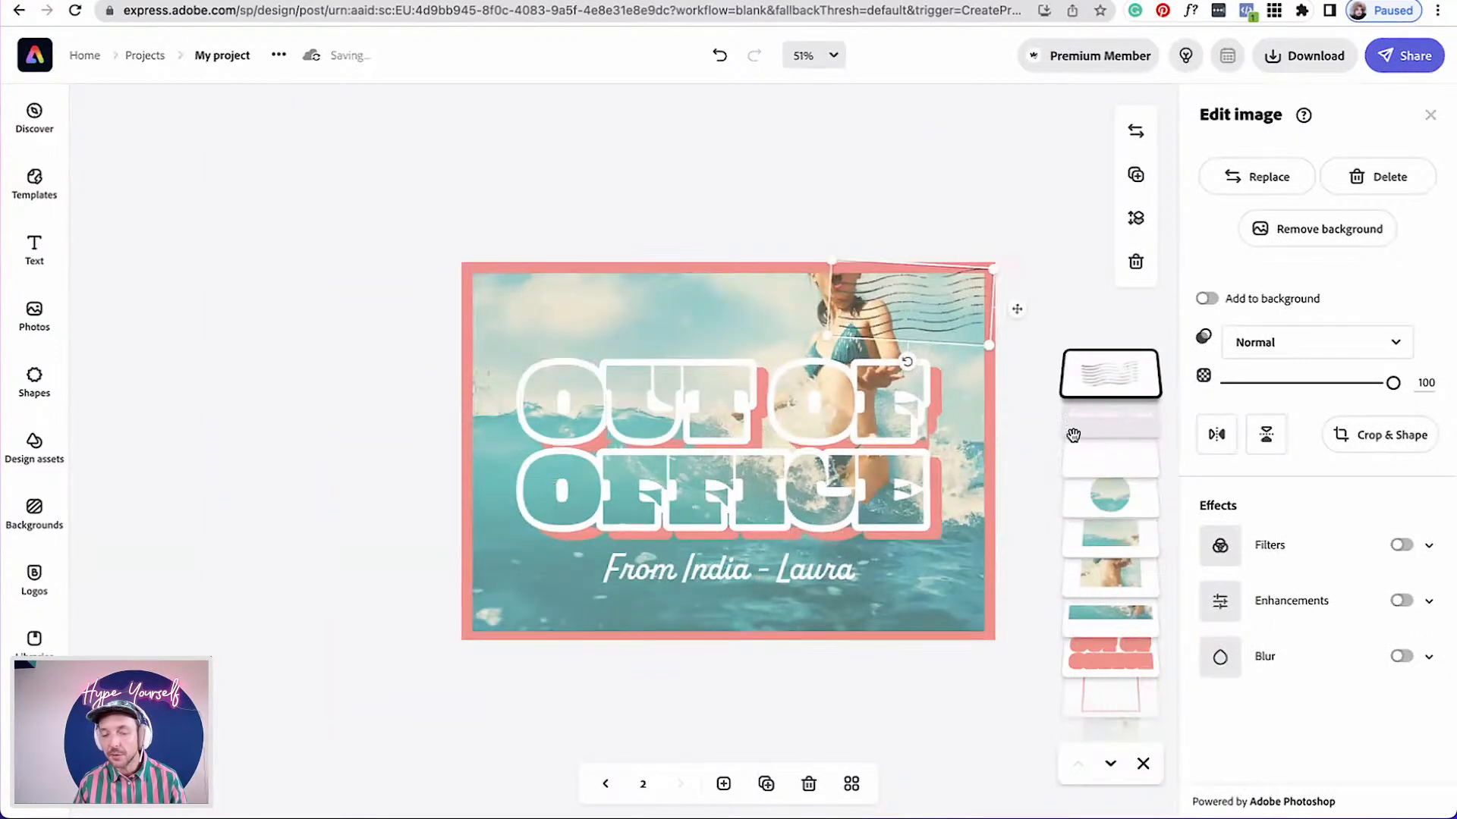
click(1402, 547)
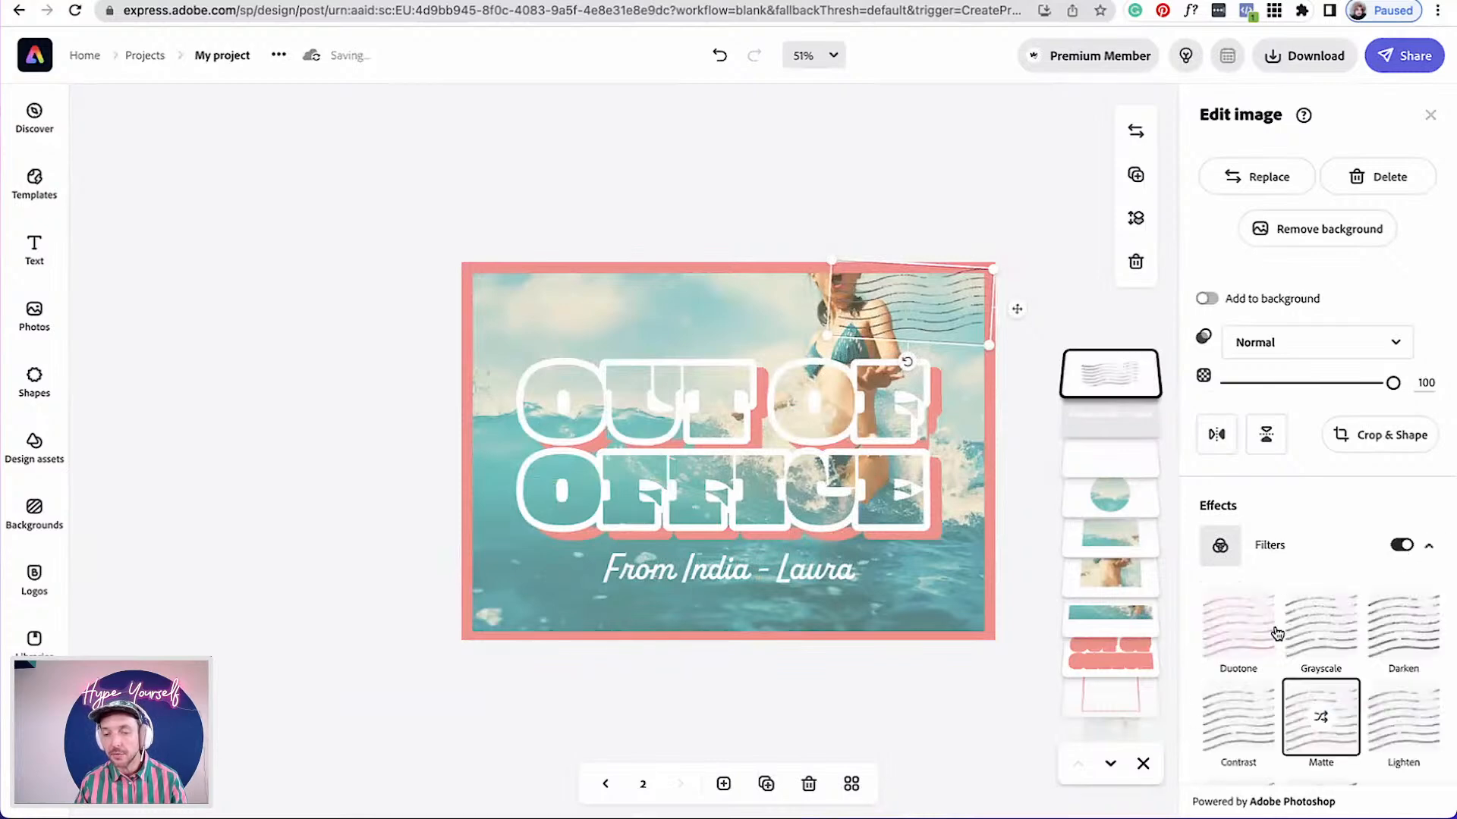
click(1237, 634)
click(1212, 745)
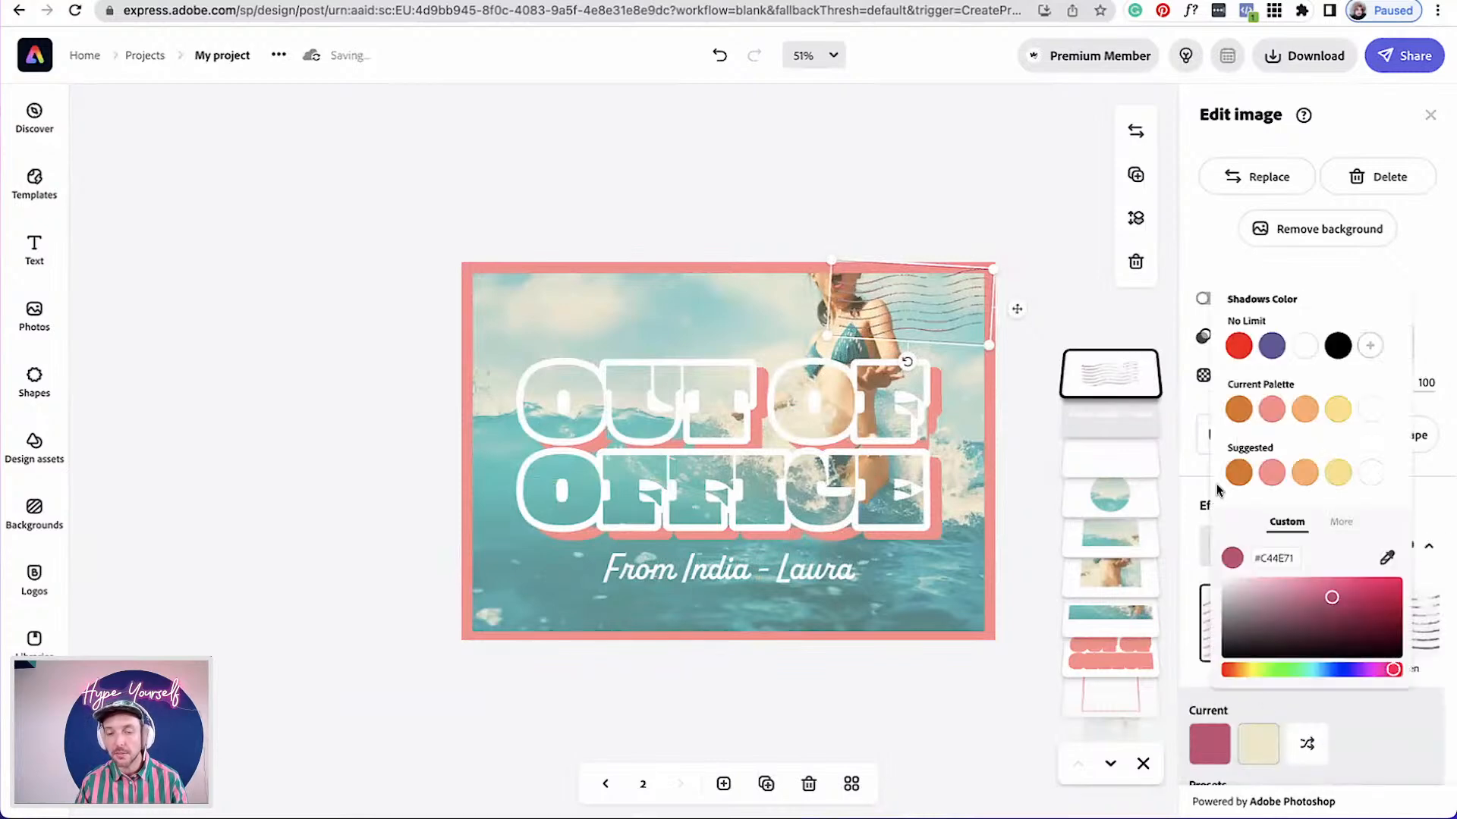
click(1305, 346)
click(1259, 747)
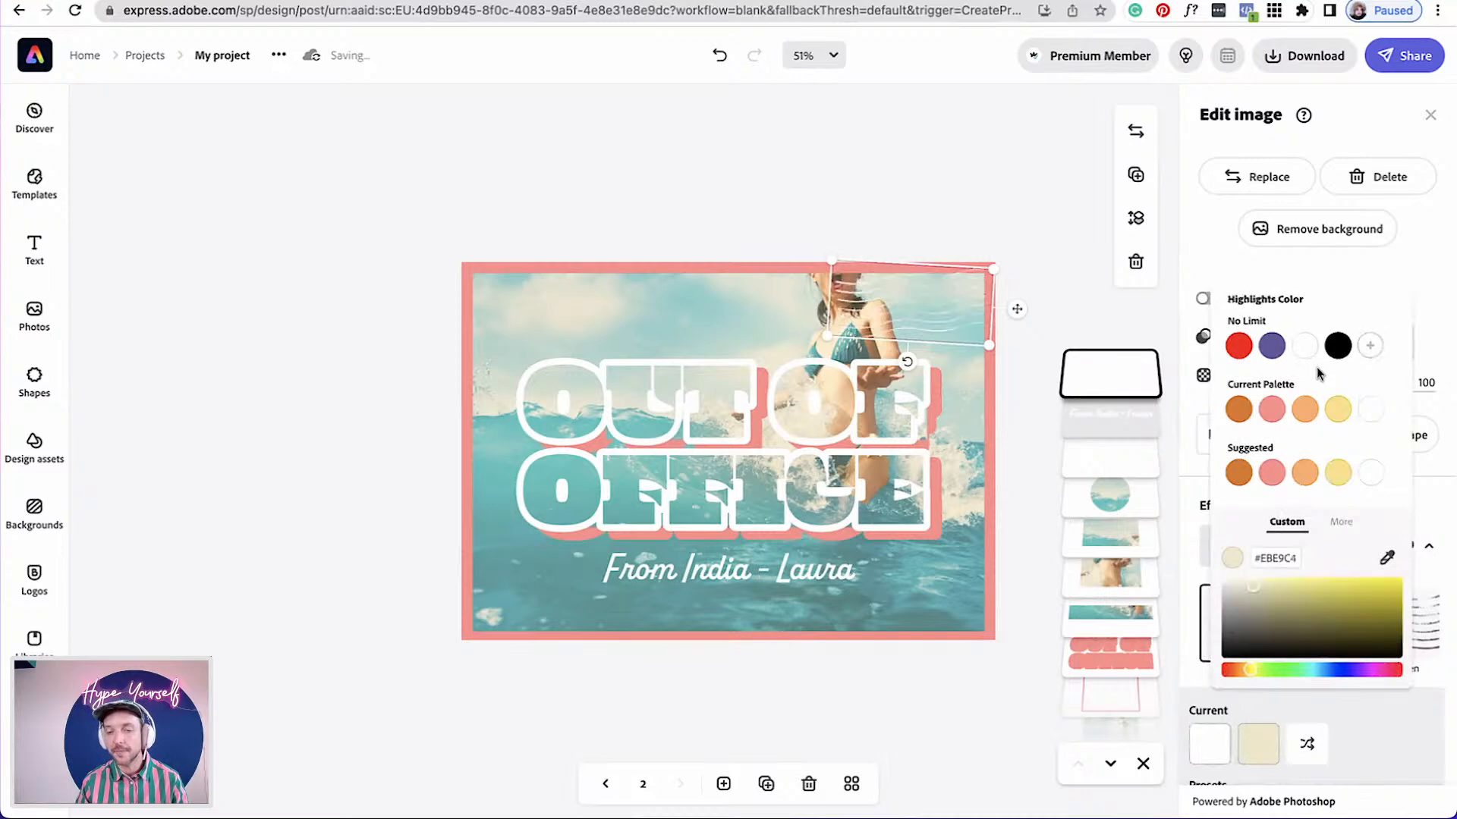
click(1303, 355)
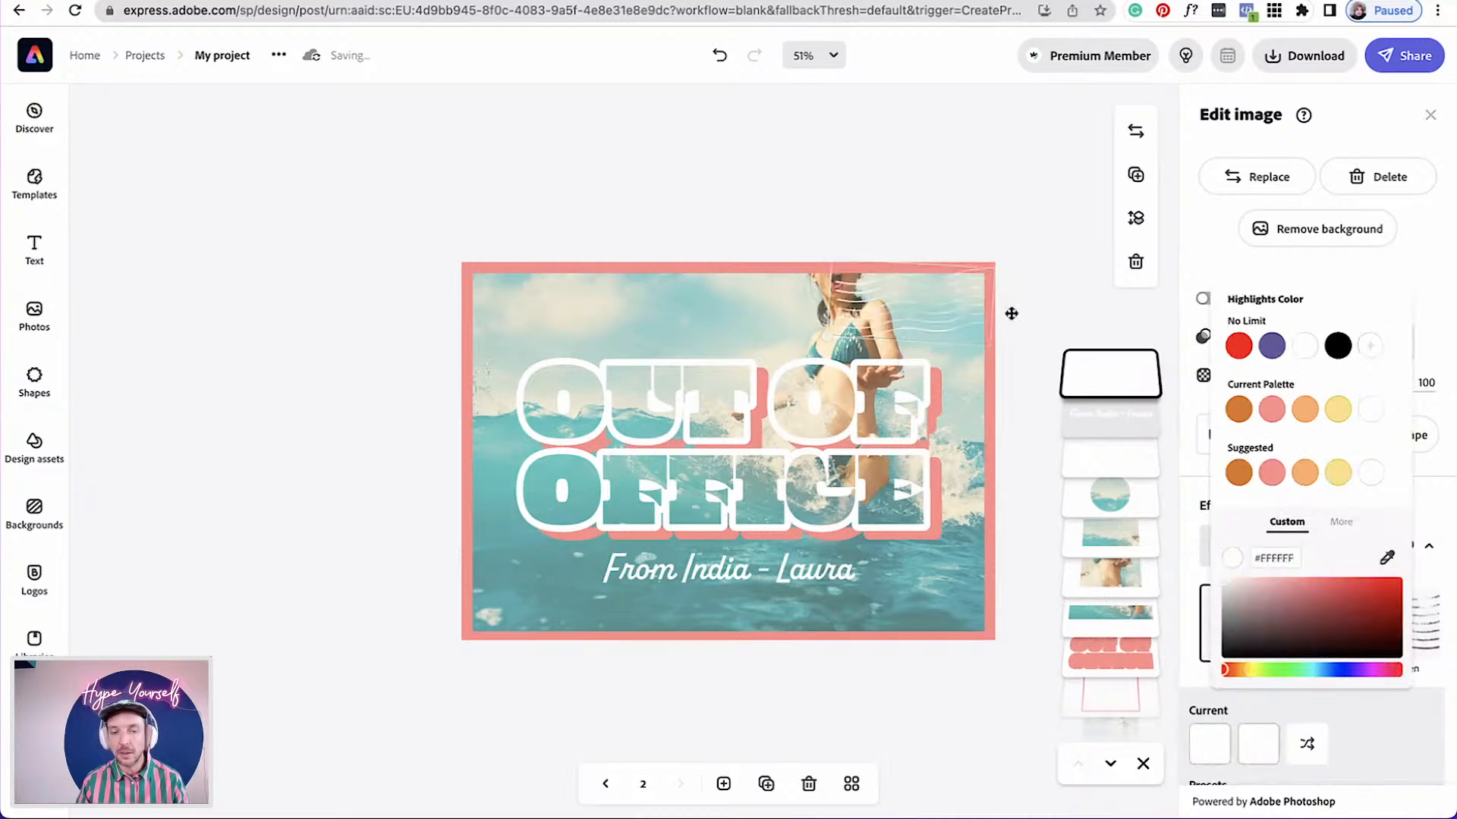
click(1011, 314)
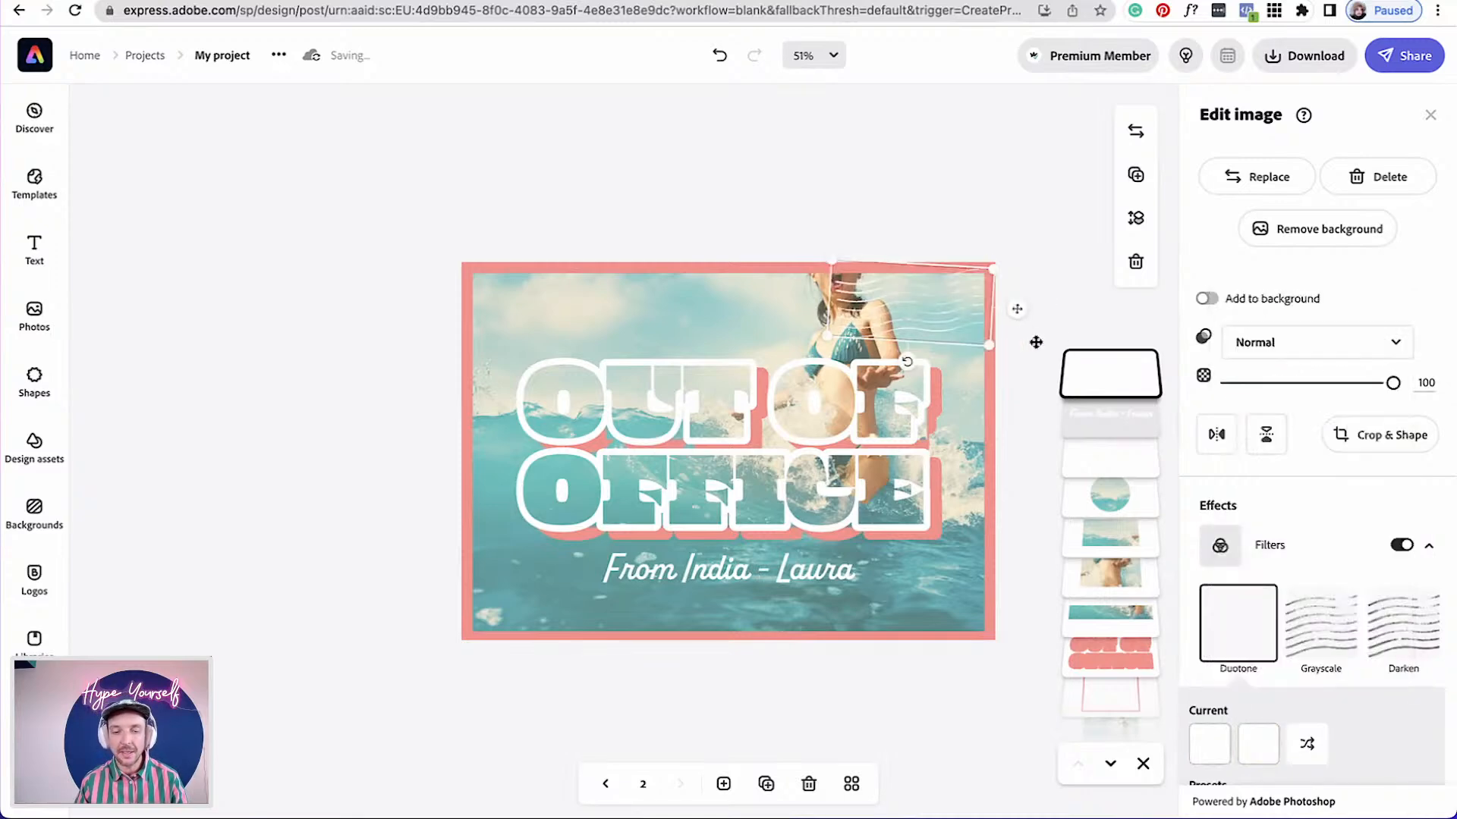
Nudge the From India - Laura line slightly and open the title's Outline settings
click(796, 569)
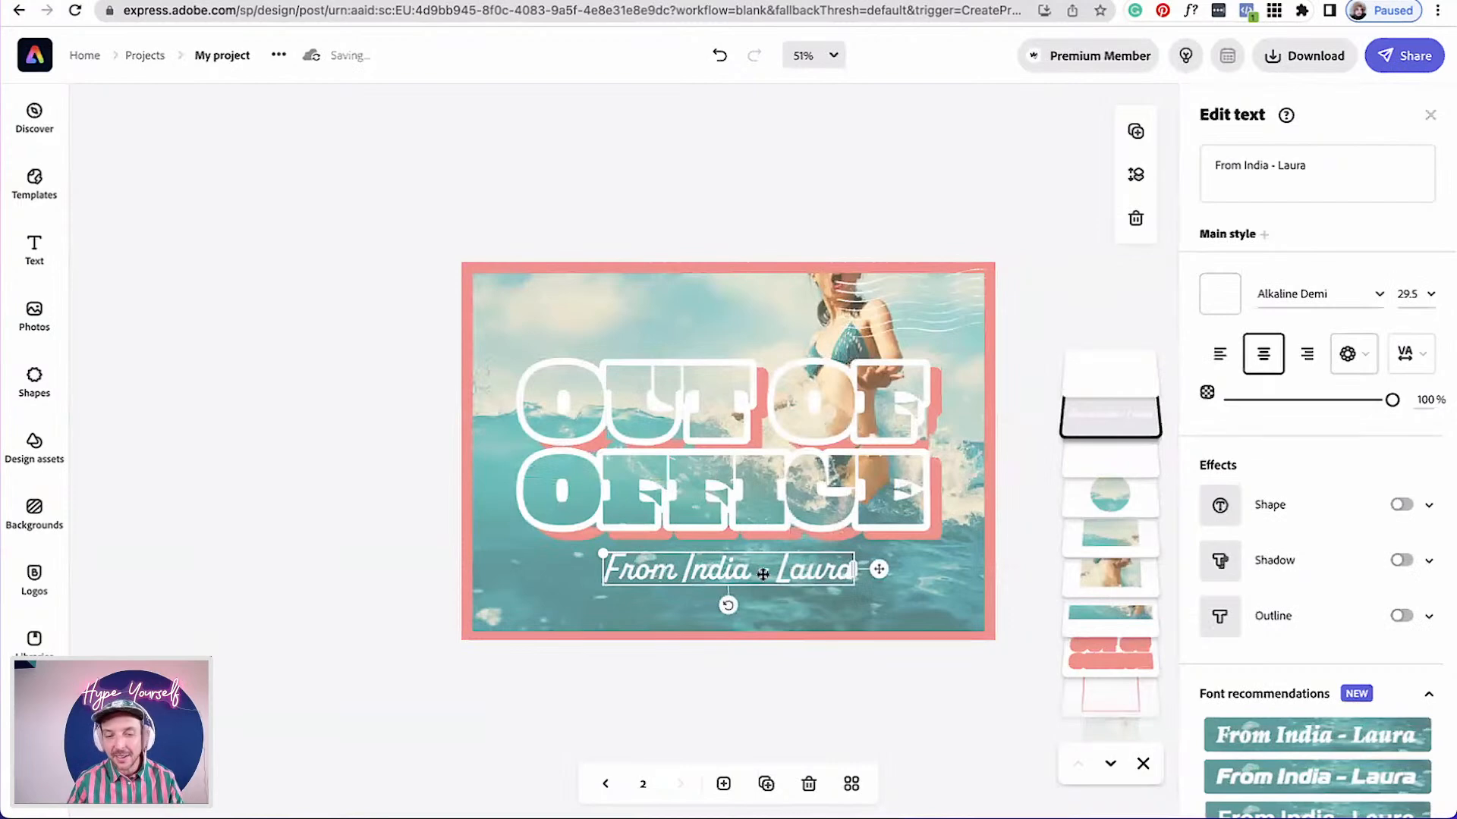
drag(774, 570, 744, 588)
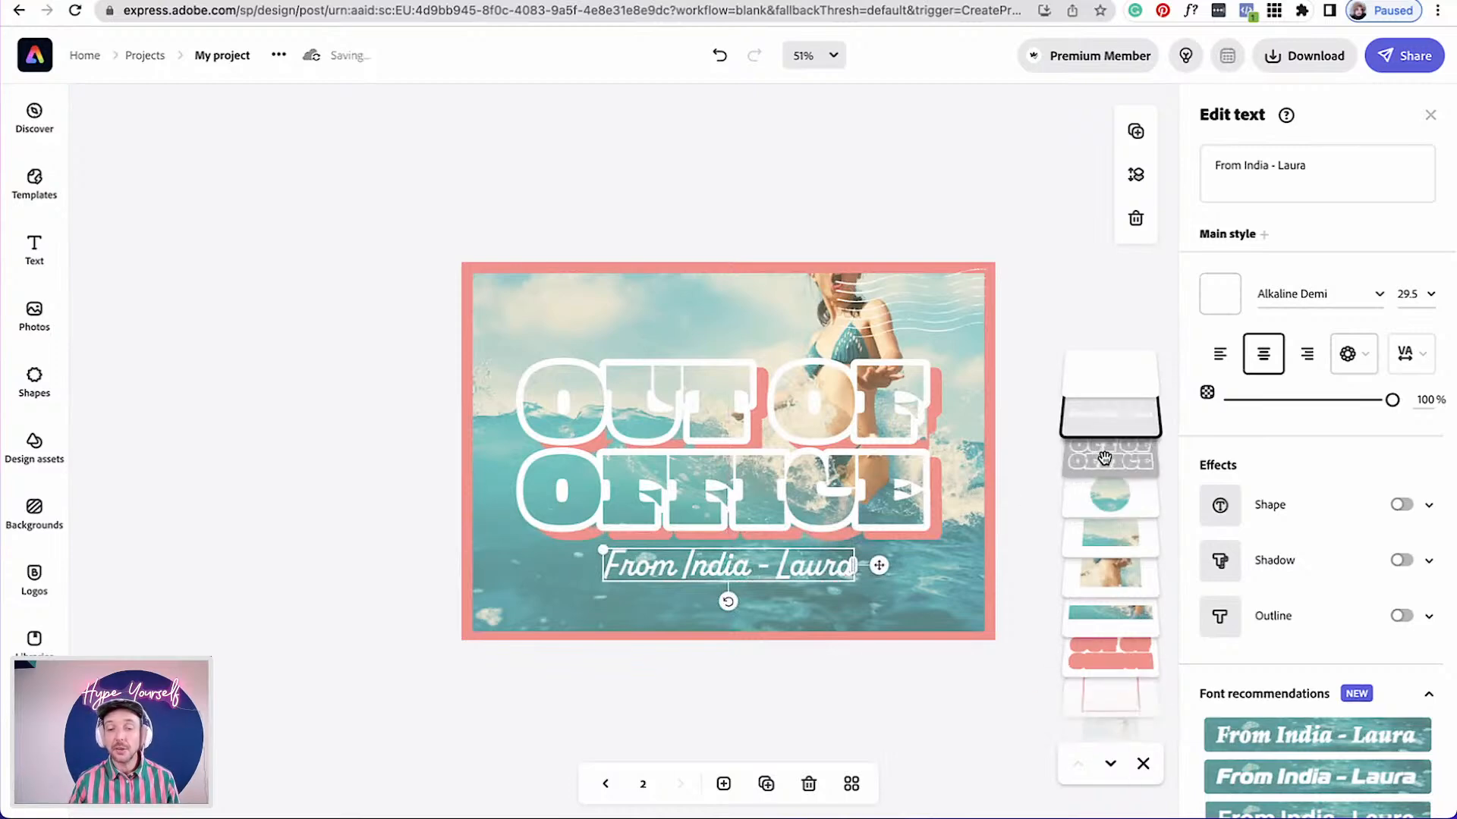
click(727, 380)
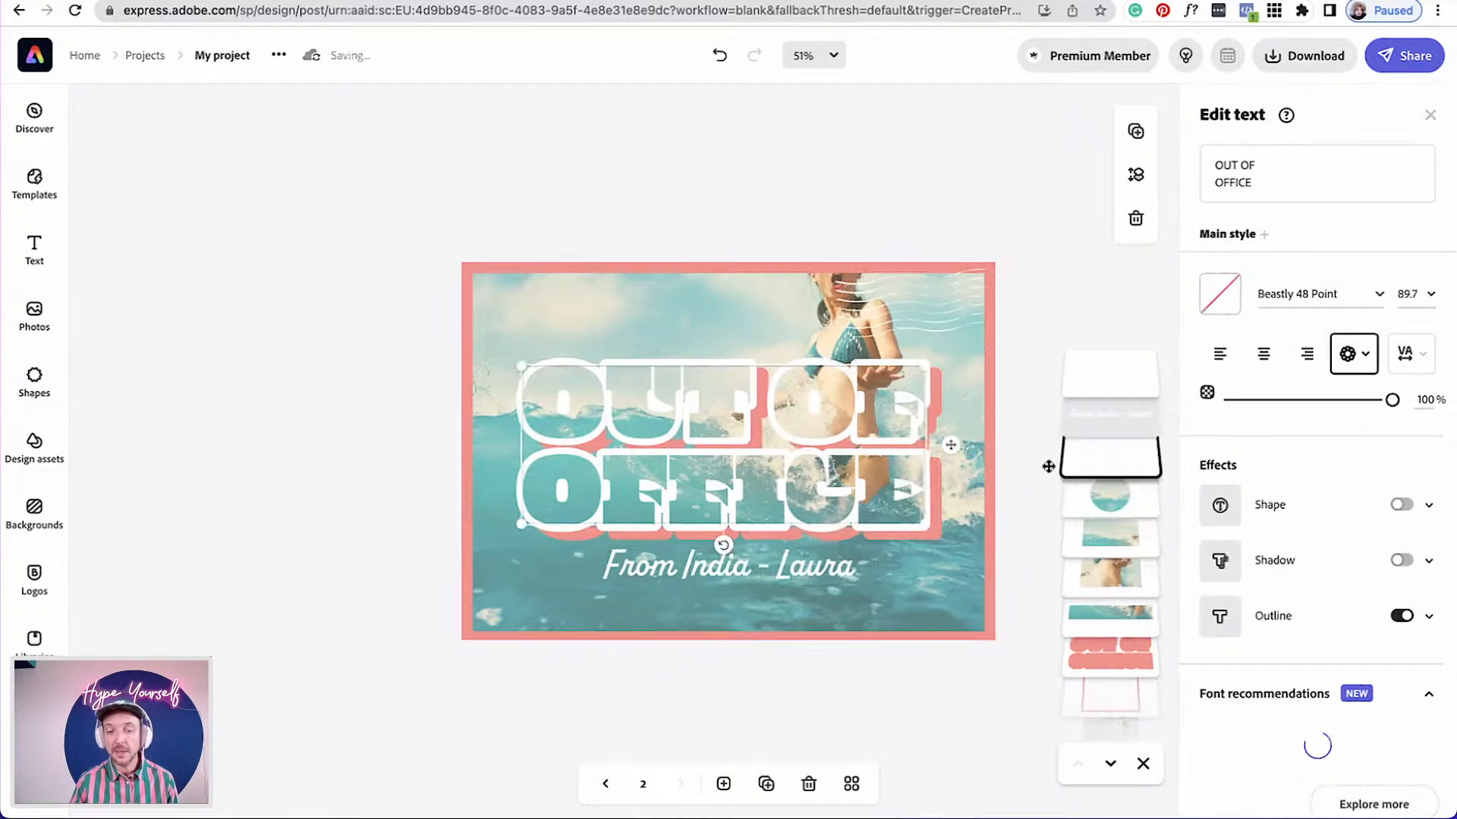
click(1429, 616)
scroll(1354, 675, down, 3)
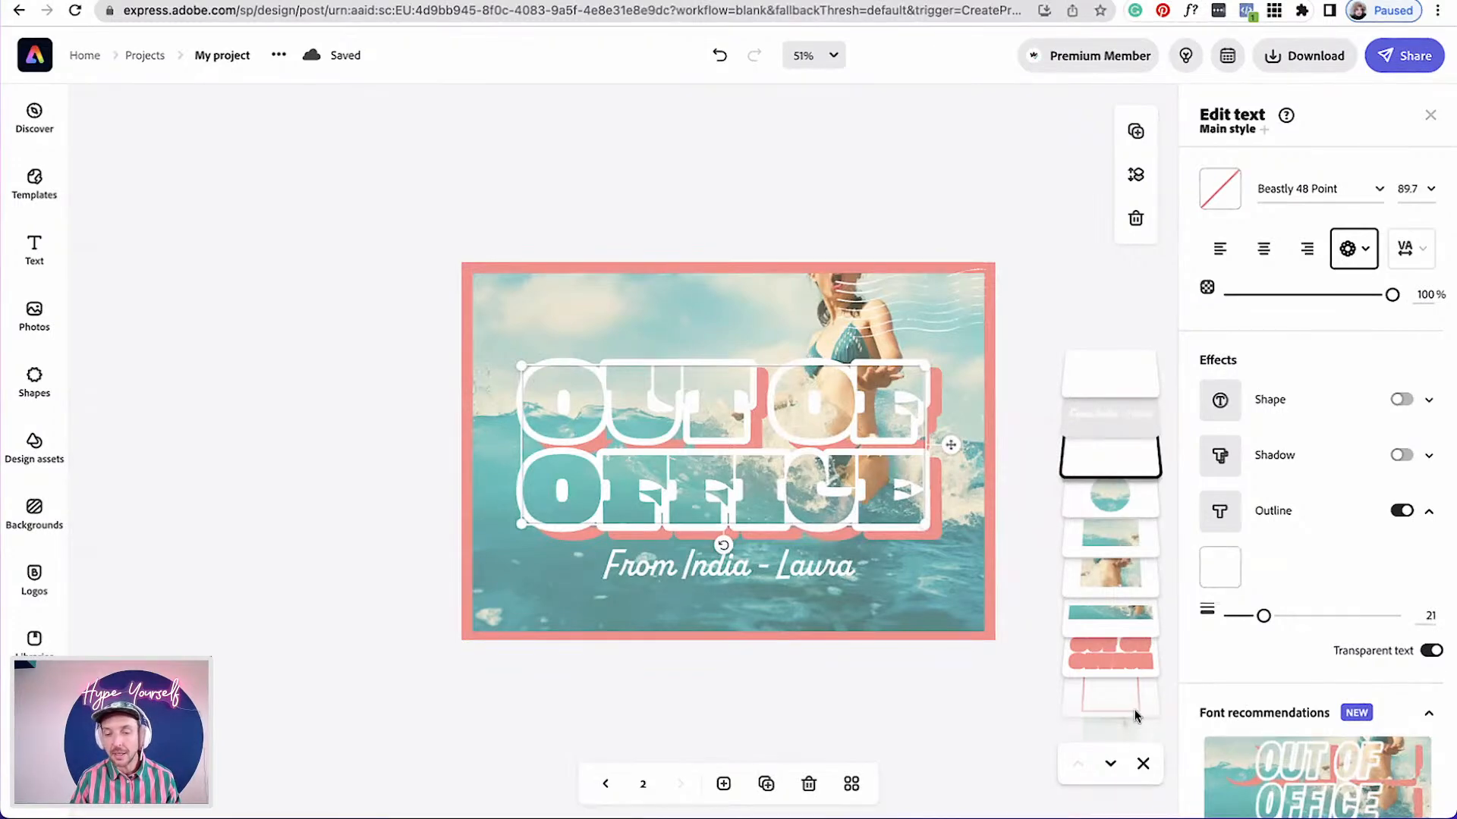
Delete the full-card background photo, then undo the deletion
scroll(1090, 740, down, 2)
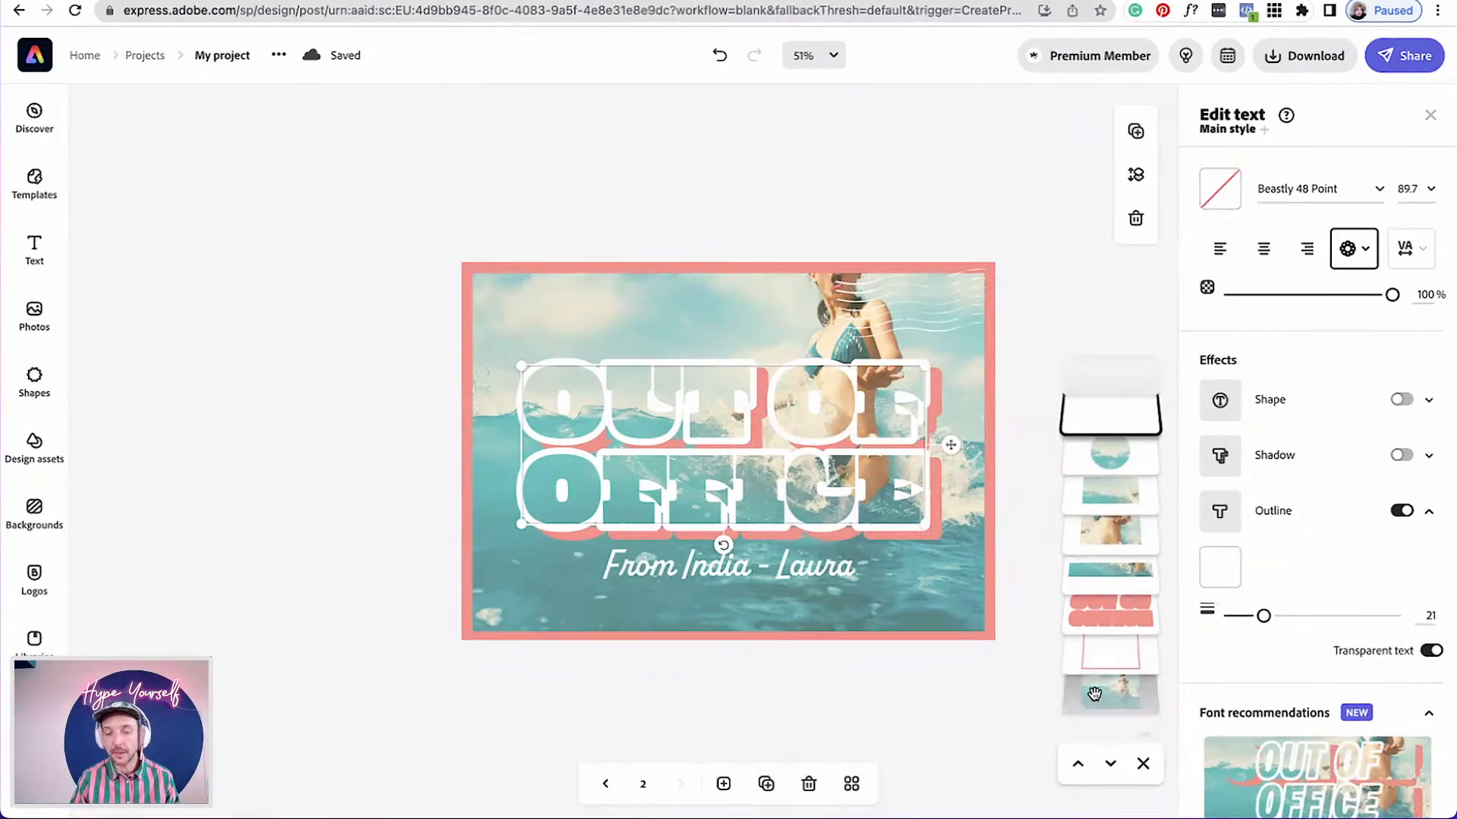
click(1095, 695)
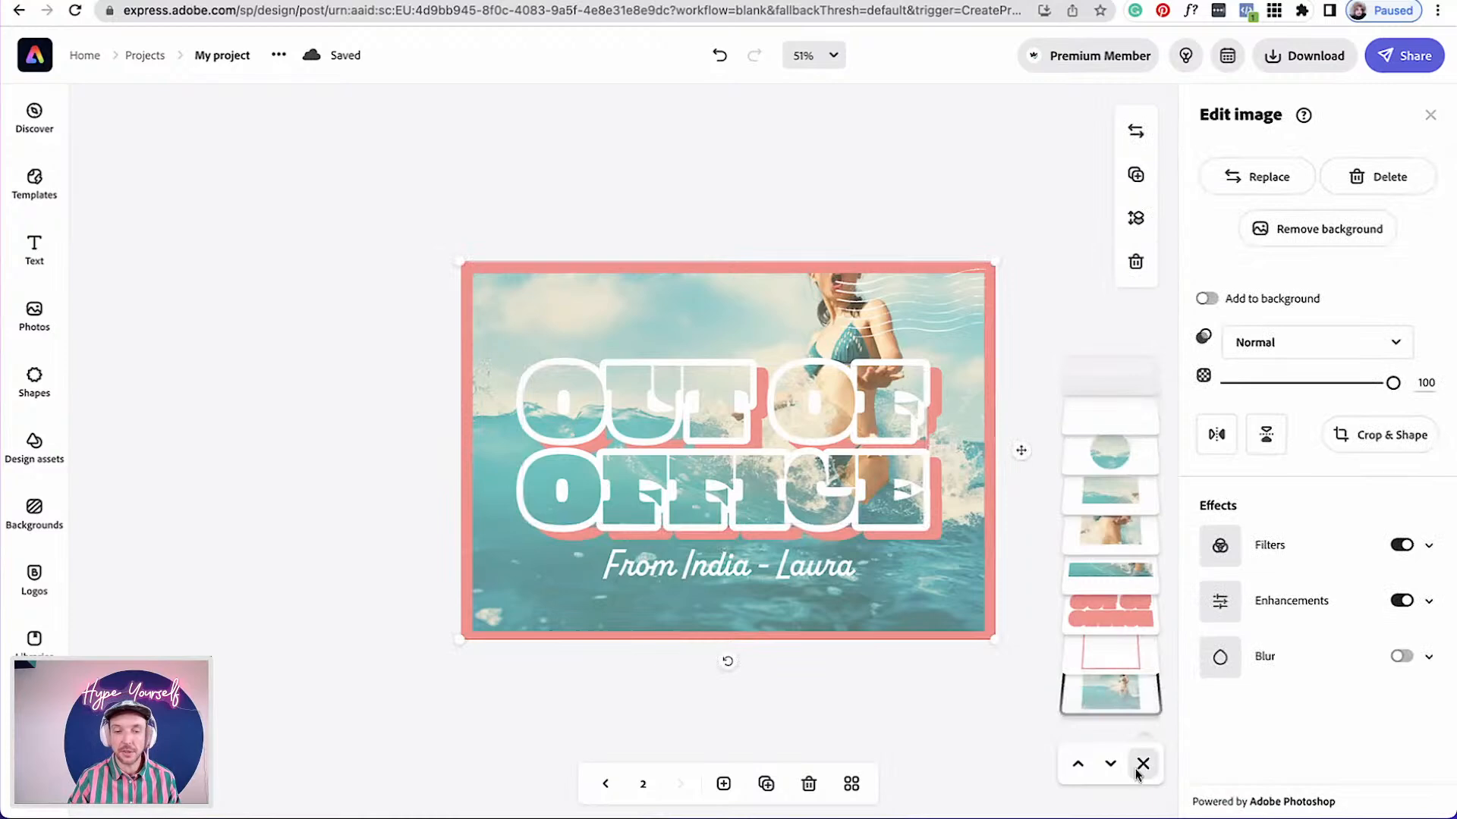
key(Delete)
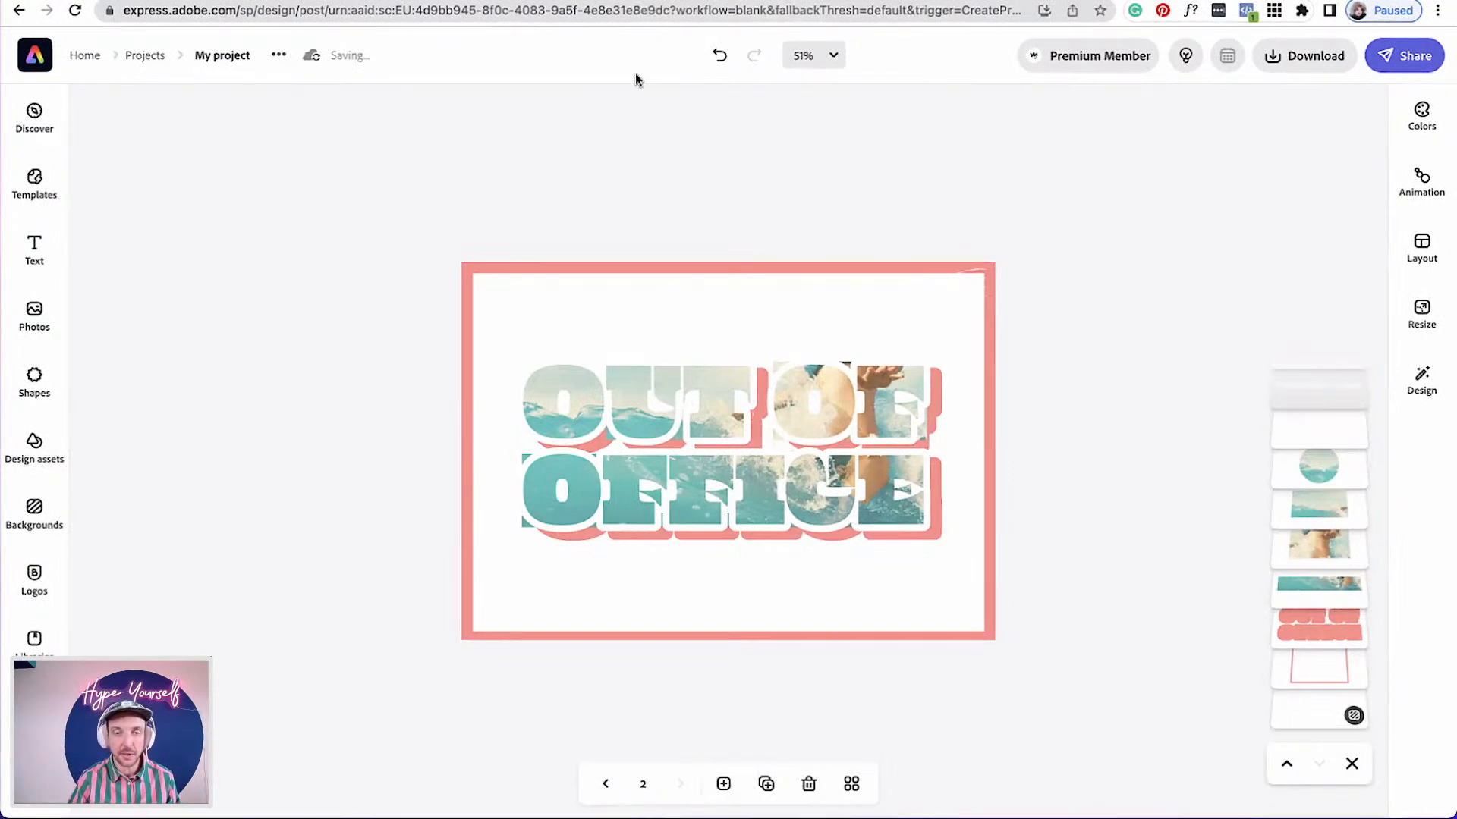
click(718, 58)
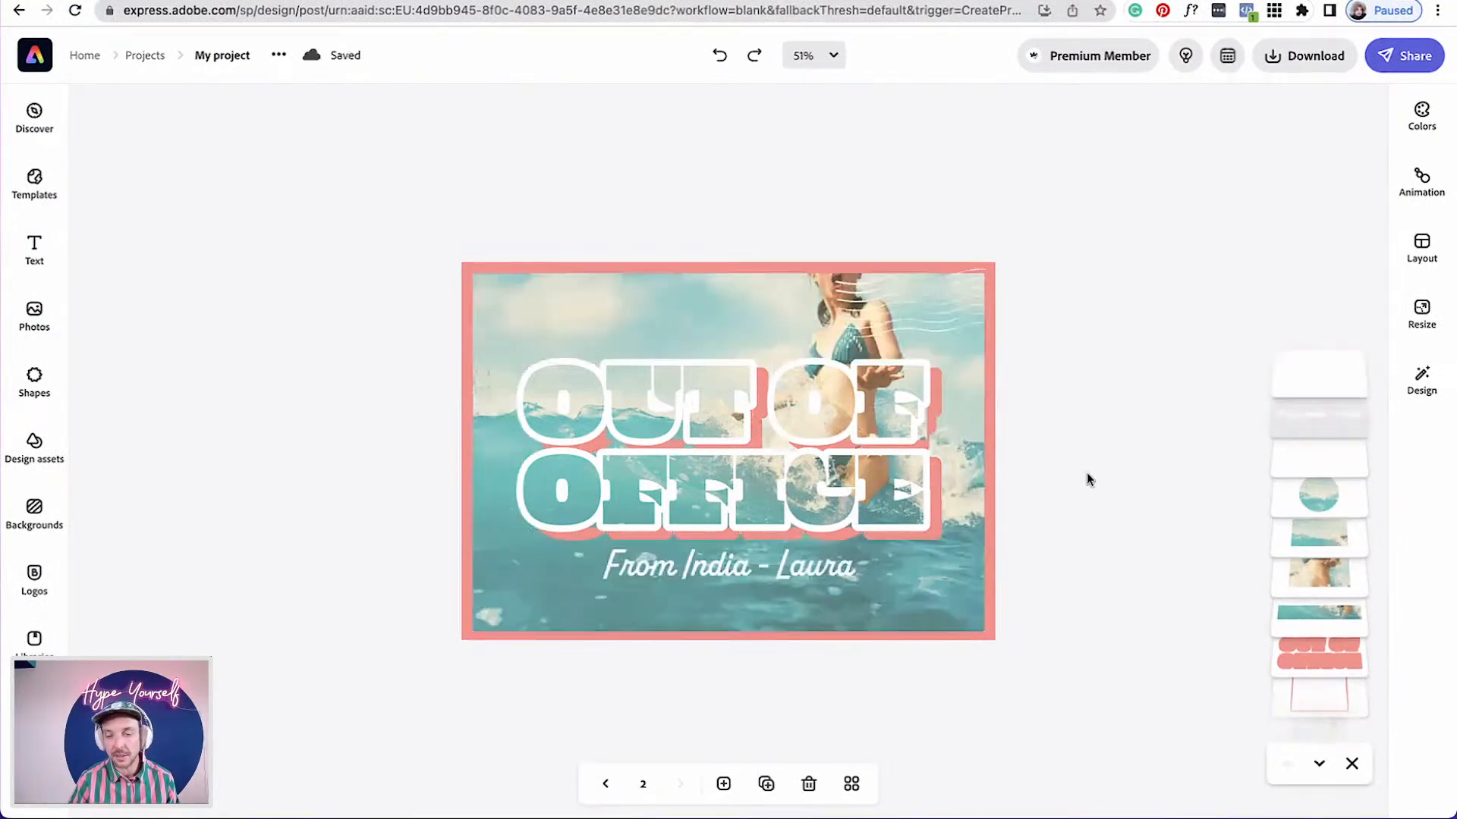
Switch to the Keynote presentation and play it from the Apply a Matte Filter slide
scroll(895, 440, up, 5)
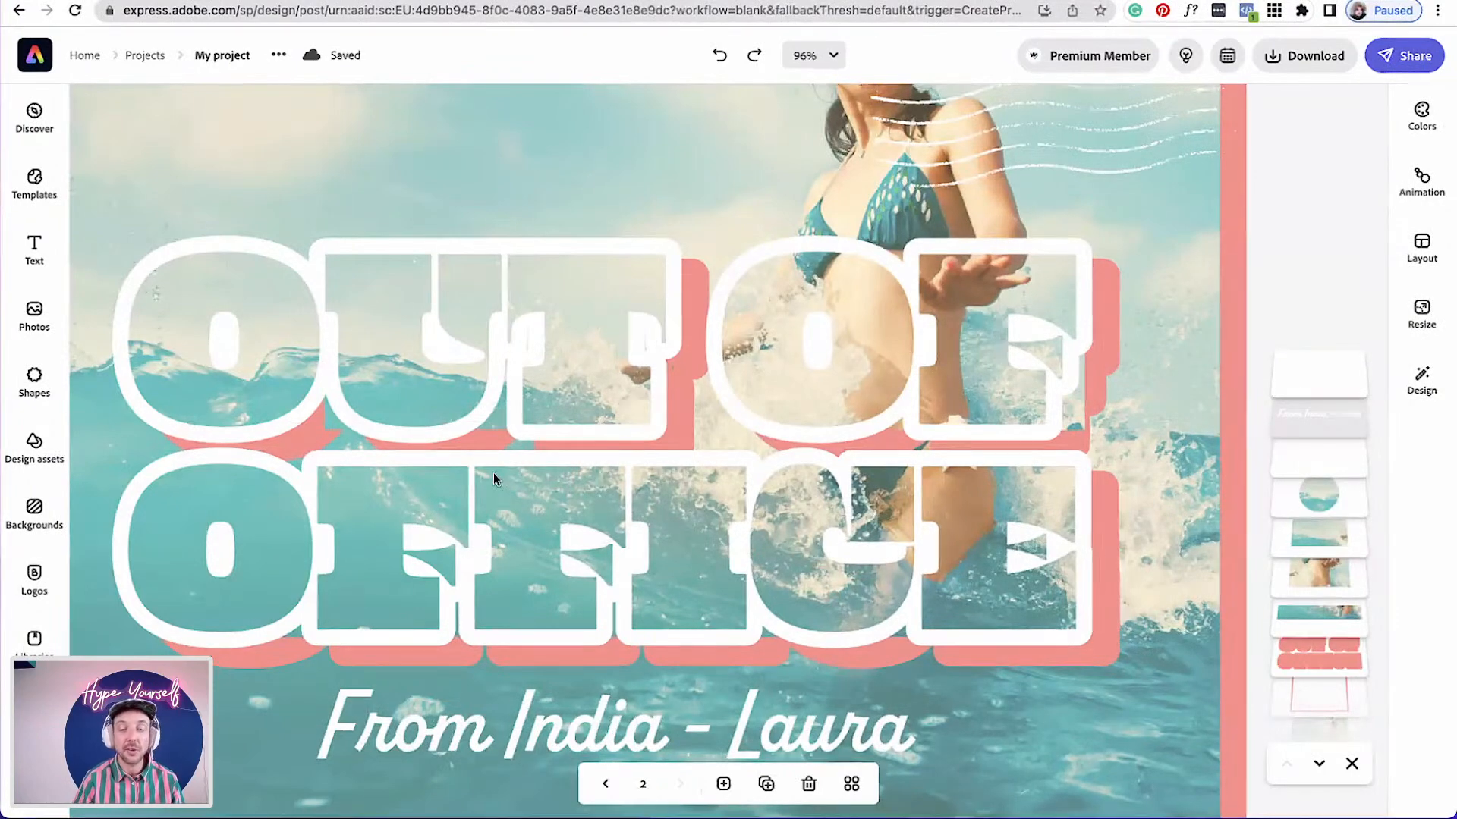
scroll(494, 478, down, 3)
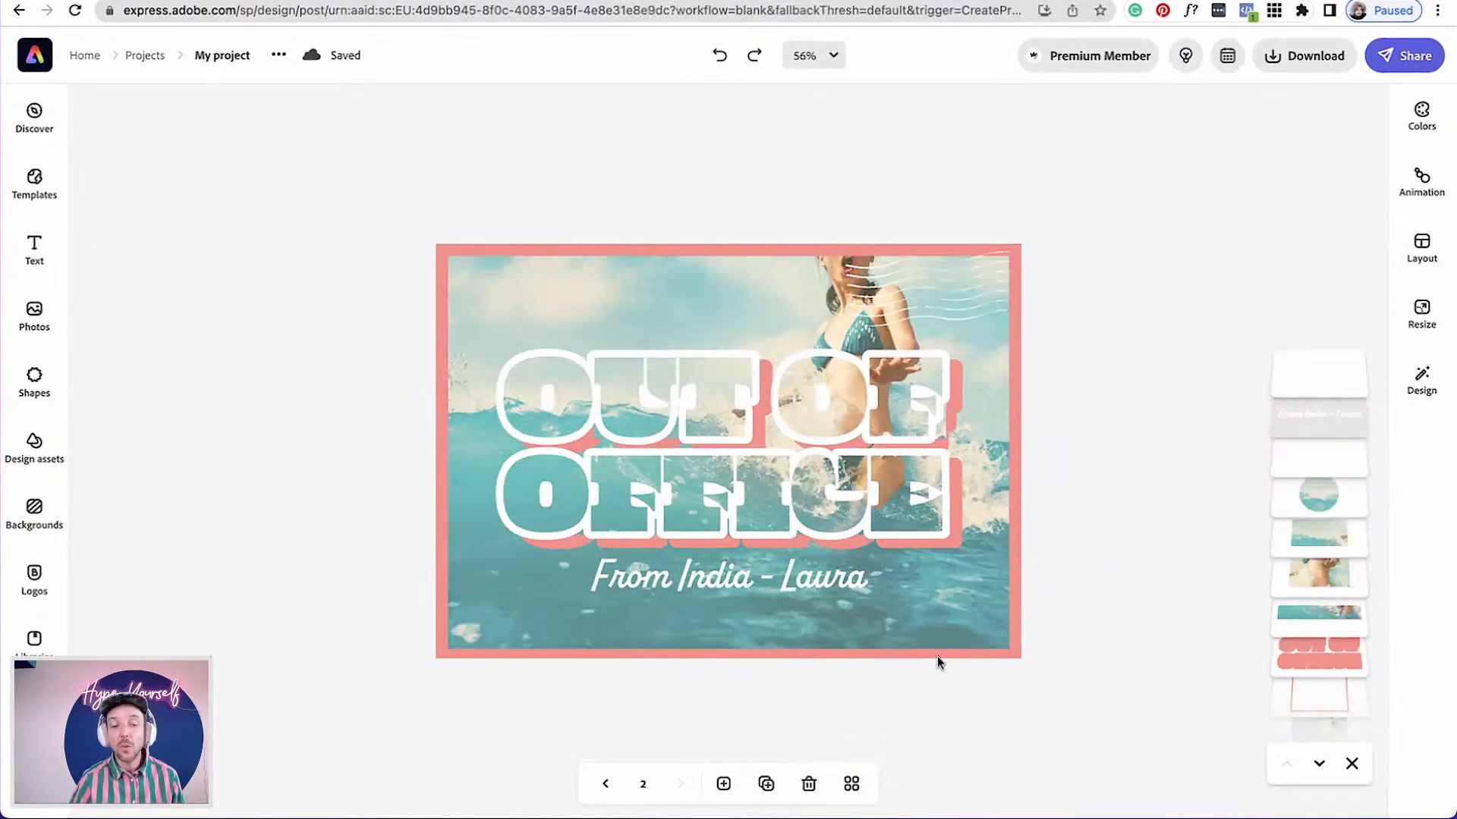
key(ctrl+Up)
click(317, 689)
click(97, 348)
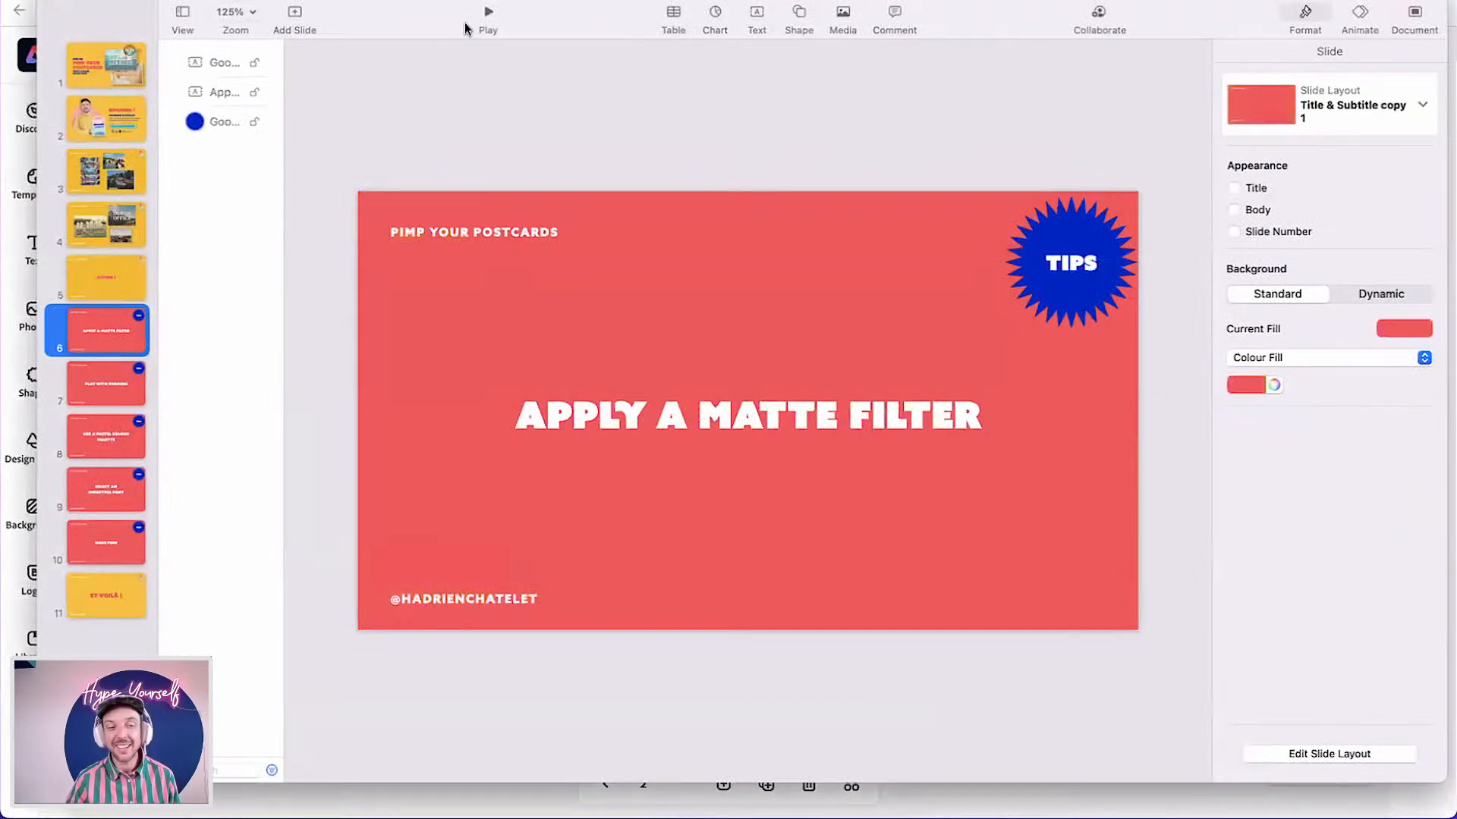
drag(953, 15, 951, 87)
click(487, 65)
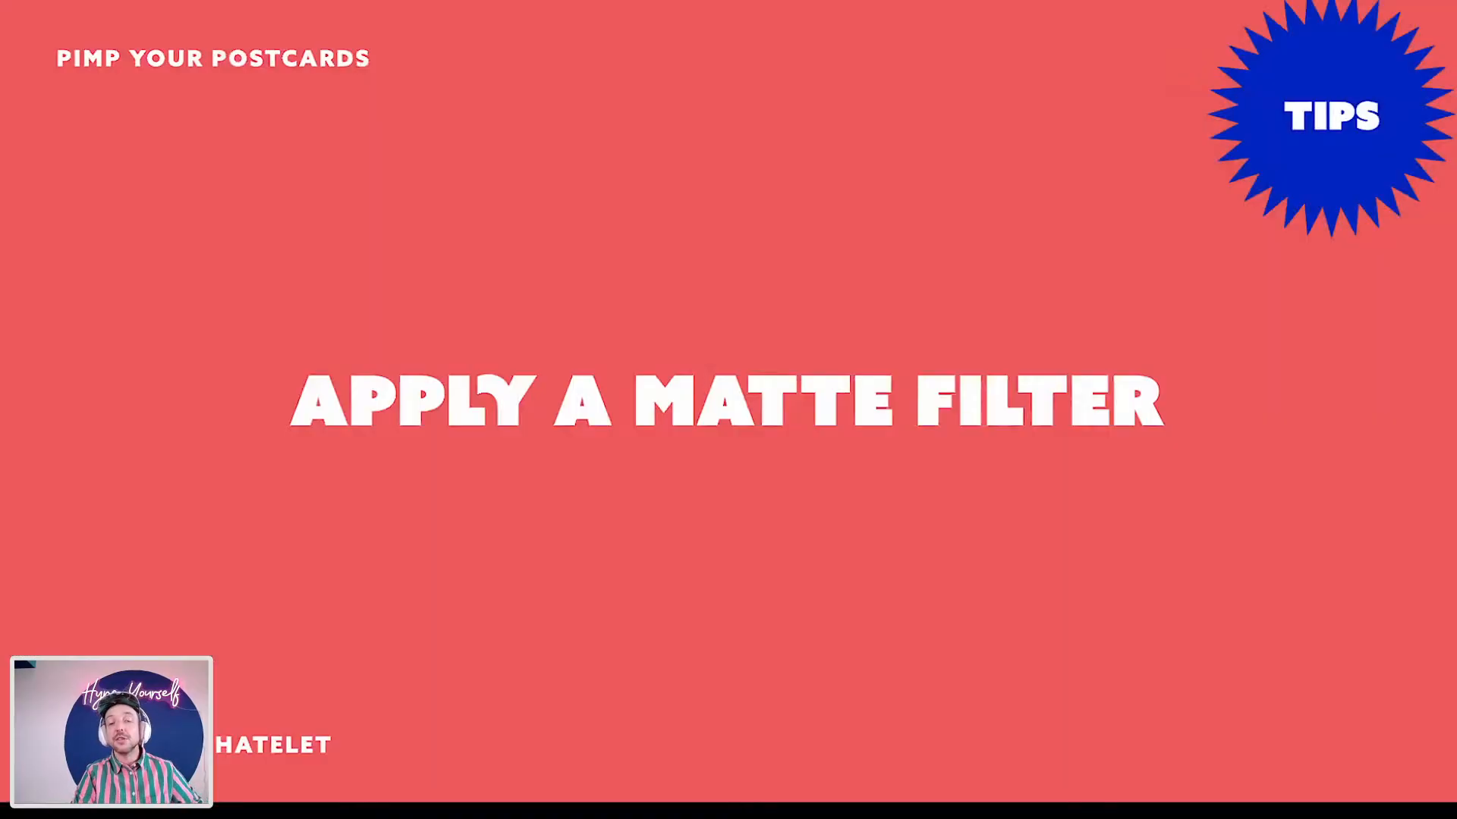